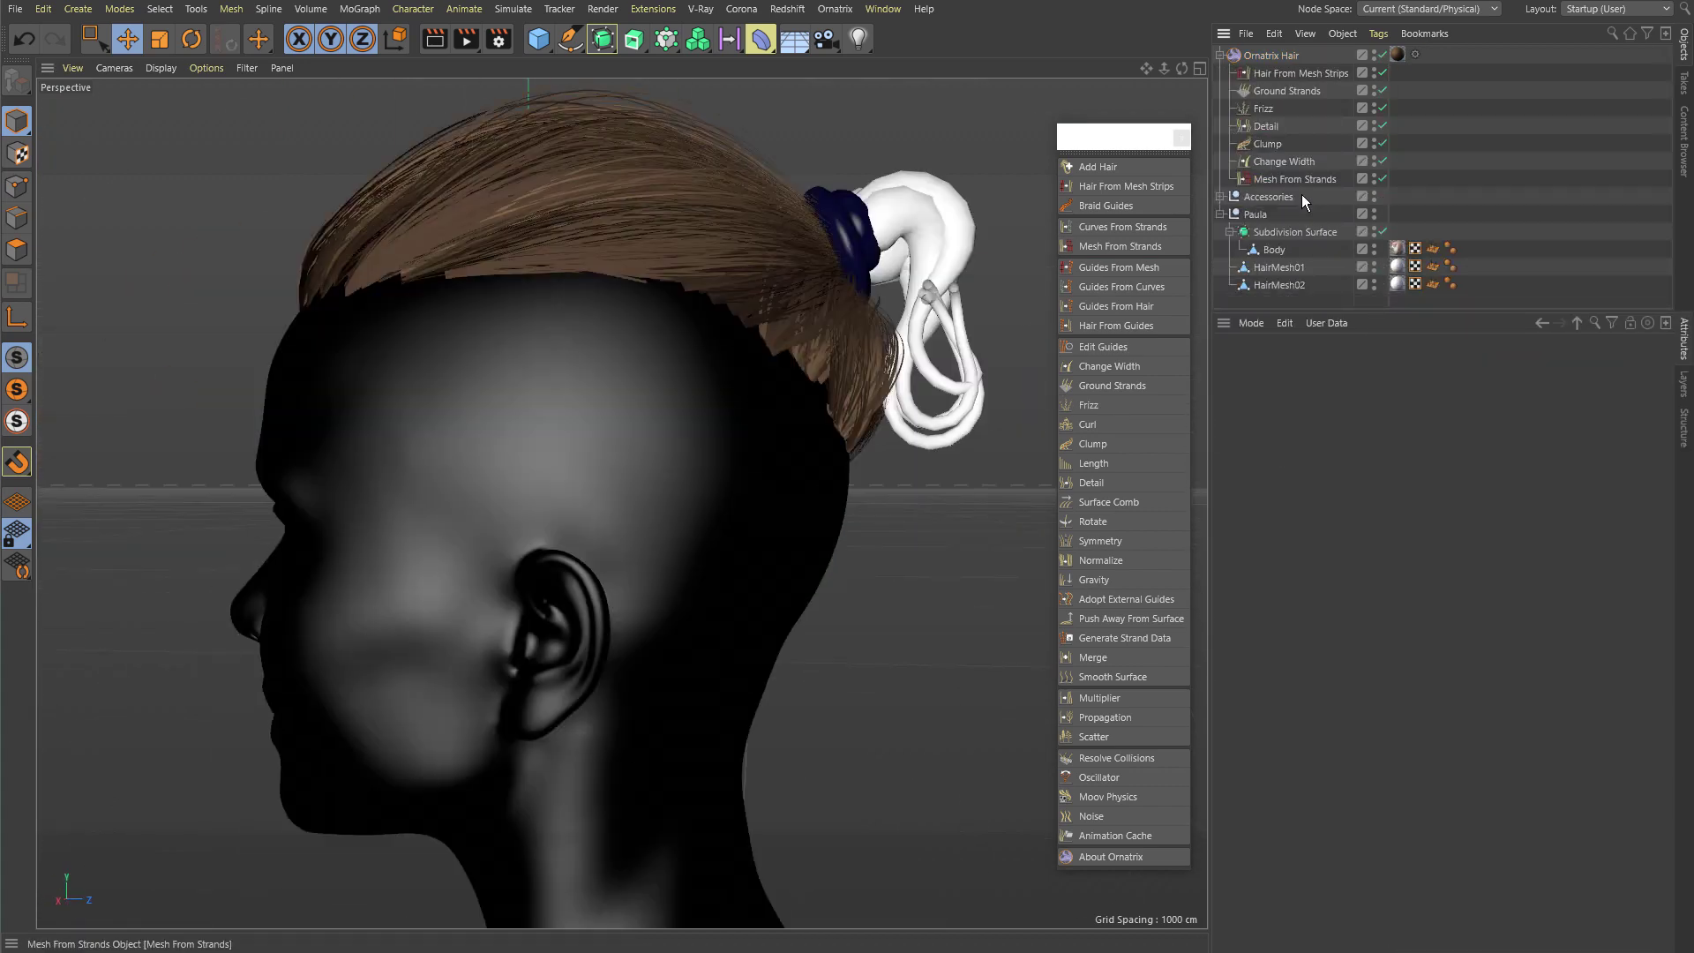
Step: Examine the scalp mesh HairMesh01 and the ponytail mesh HairMesh02 up close, selecting each to tell them apart
click(1273, 254)
alt+drag(499, 391, 633, 351)
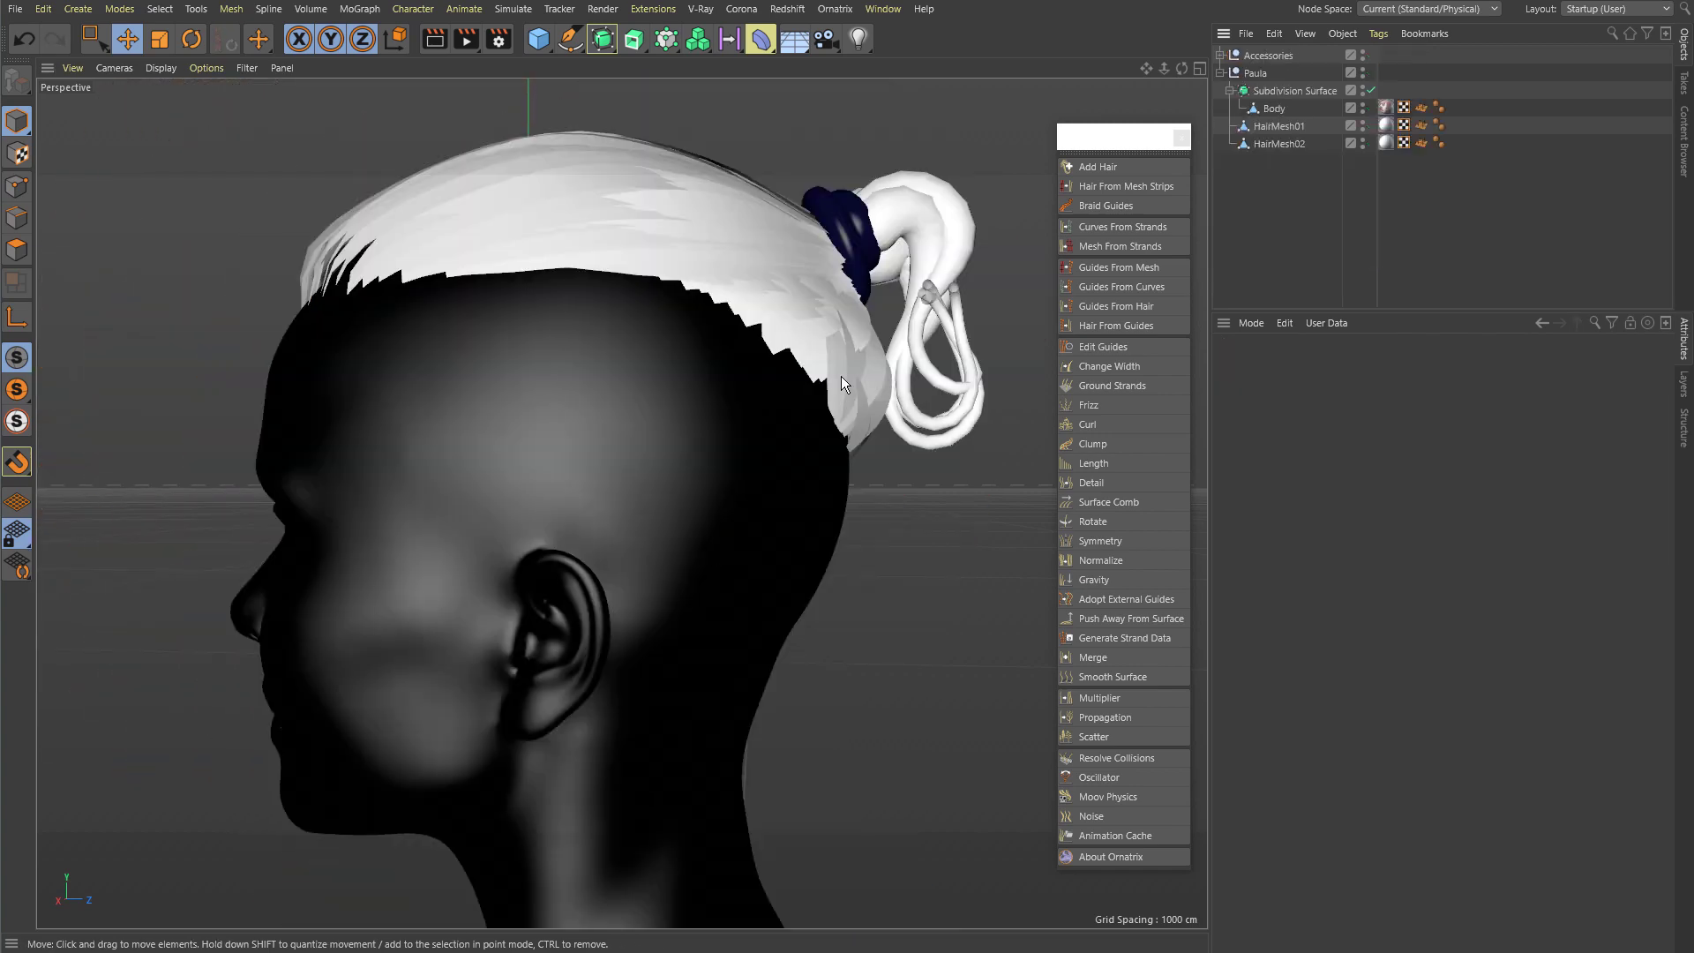
alt+drag(840, 376, 752, 345)
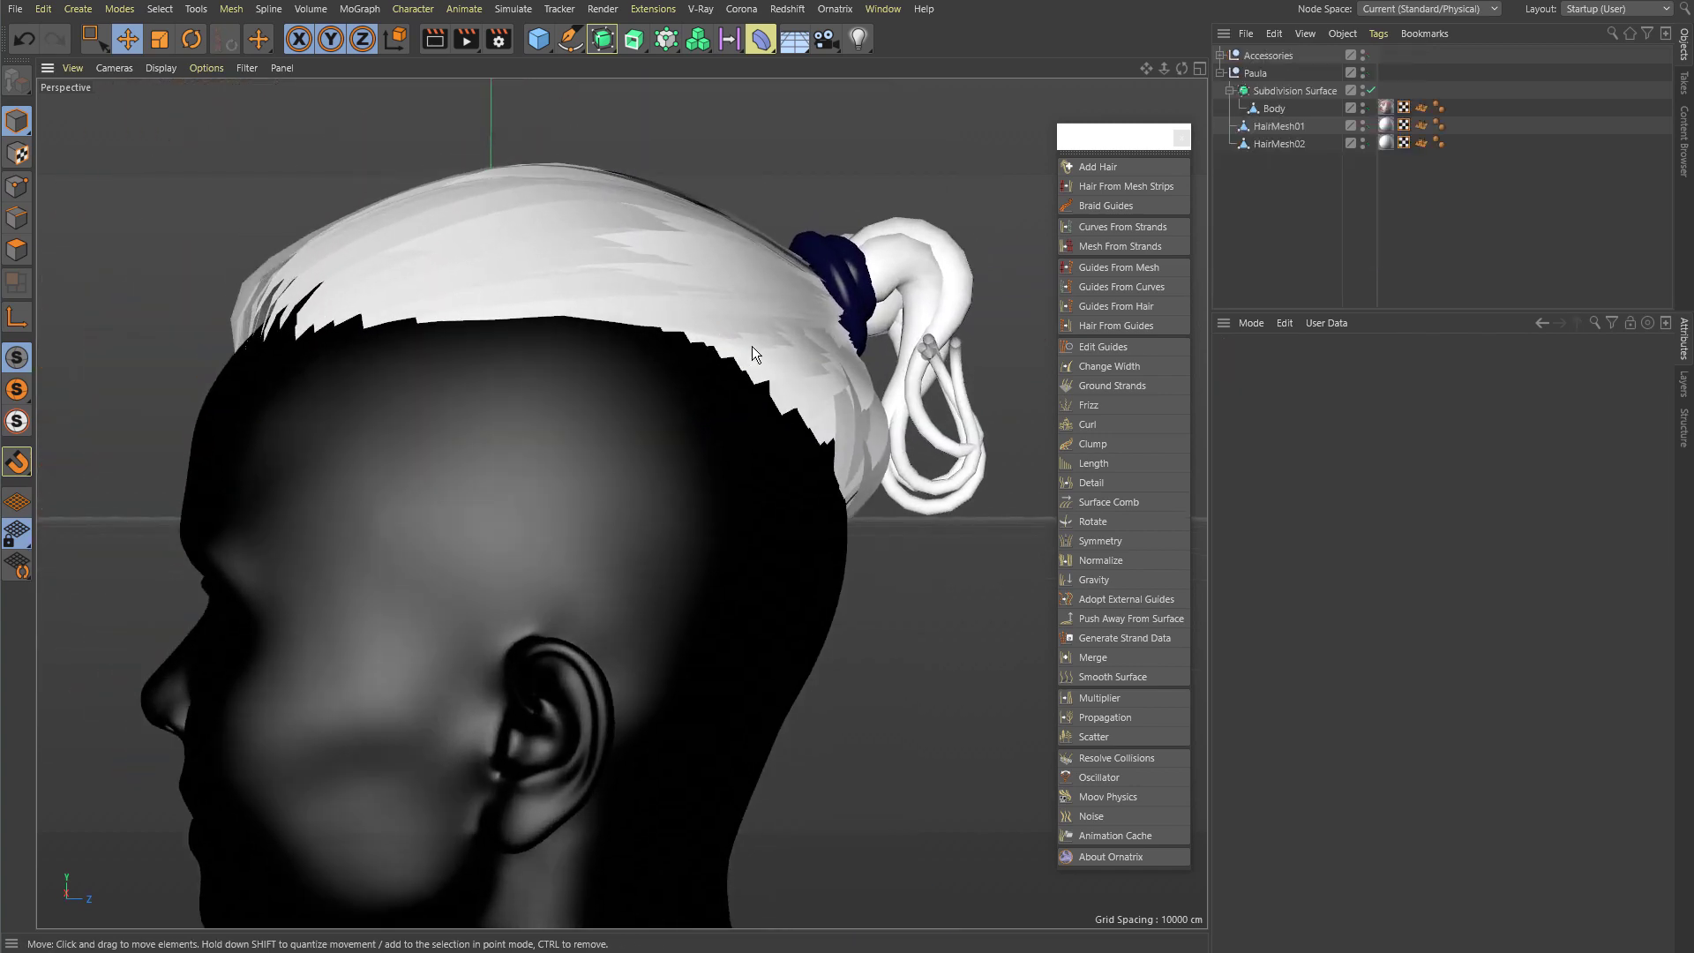
click(564, 272)
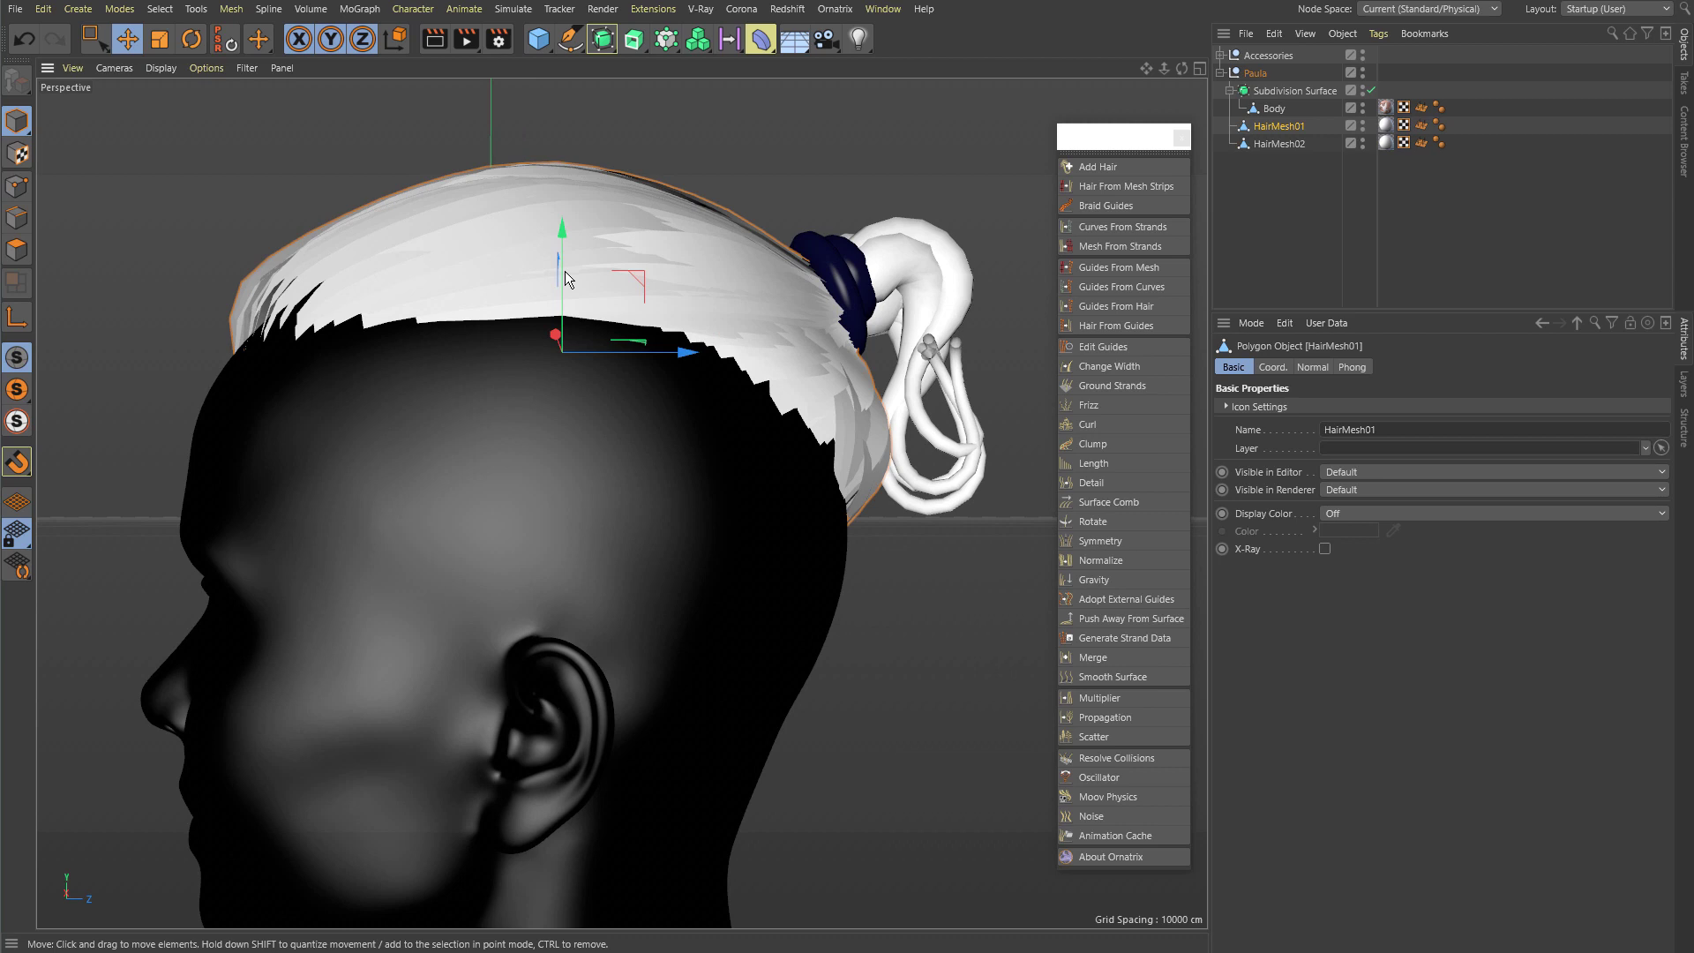
alt+drag(565, 272, 326, 278)
alt+right_drag(326, 278, 659, 380)
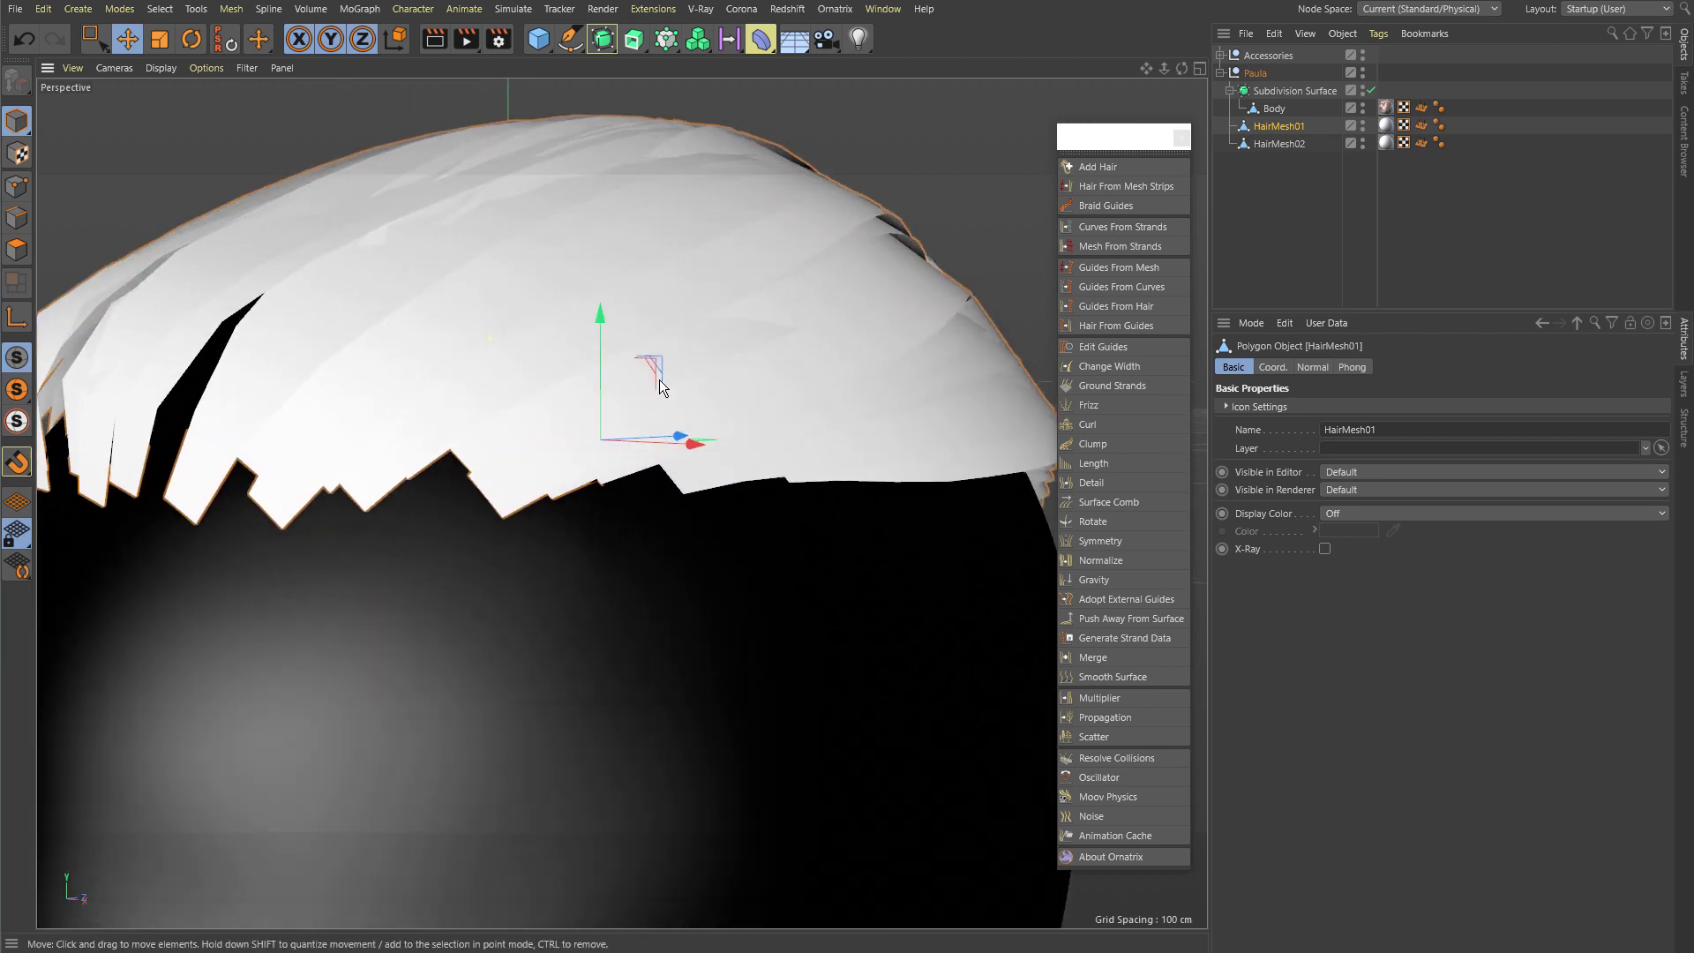
alt+drag(659, 380, 804, 275)
alt+right_drag(804, 275, 801, 405)
alt+drag(802, 405, 589, 403)
alt+right_drag(589, 402, 667, 522)
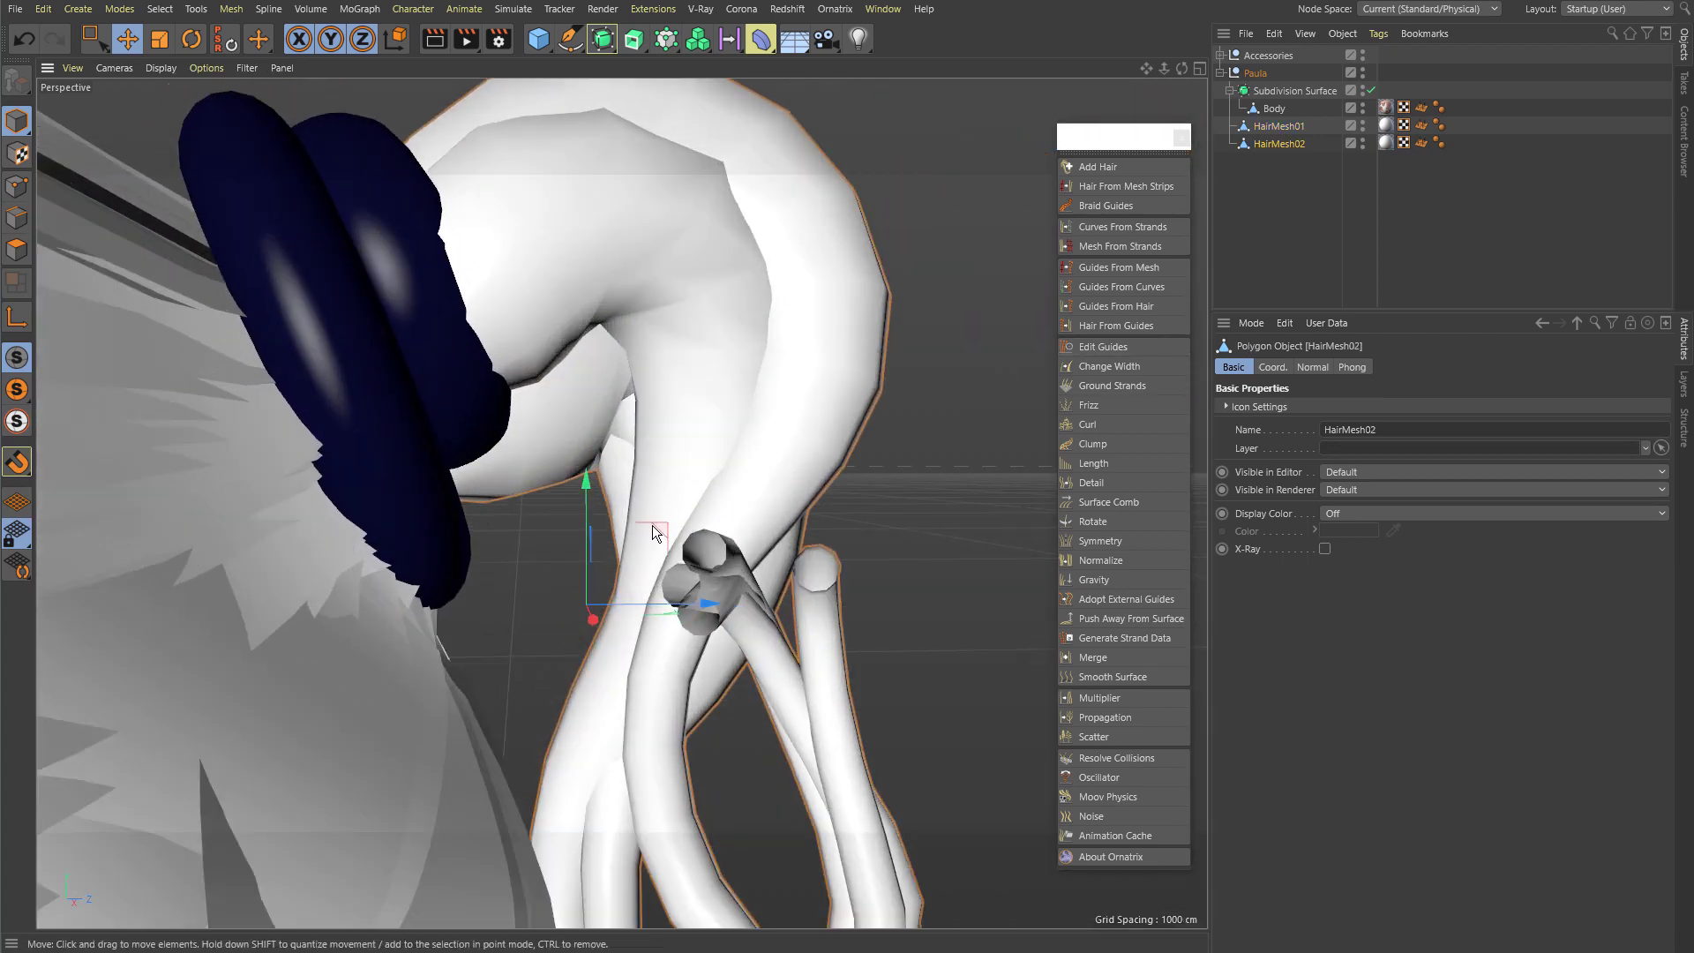
click(791, 489)
alt+drag(792, 487, 807, 351)
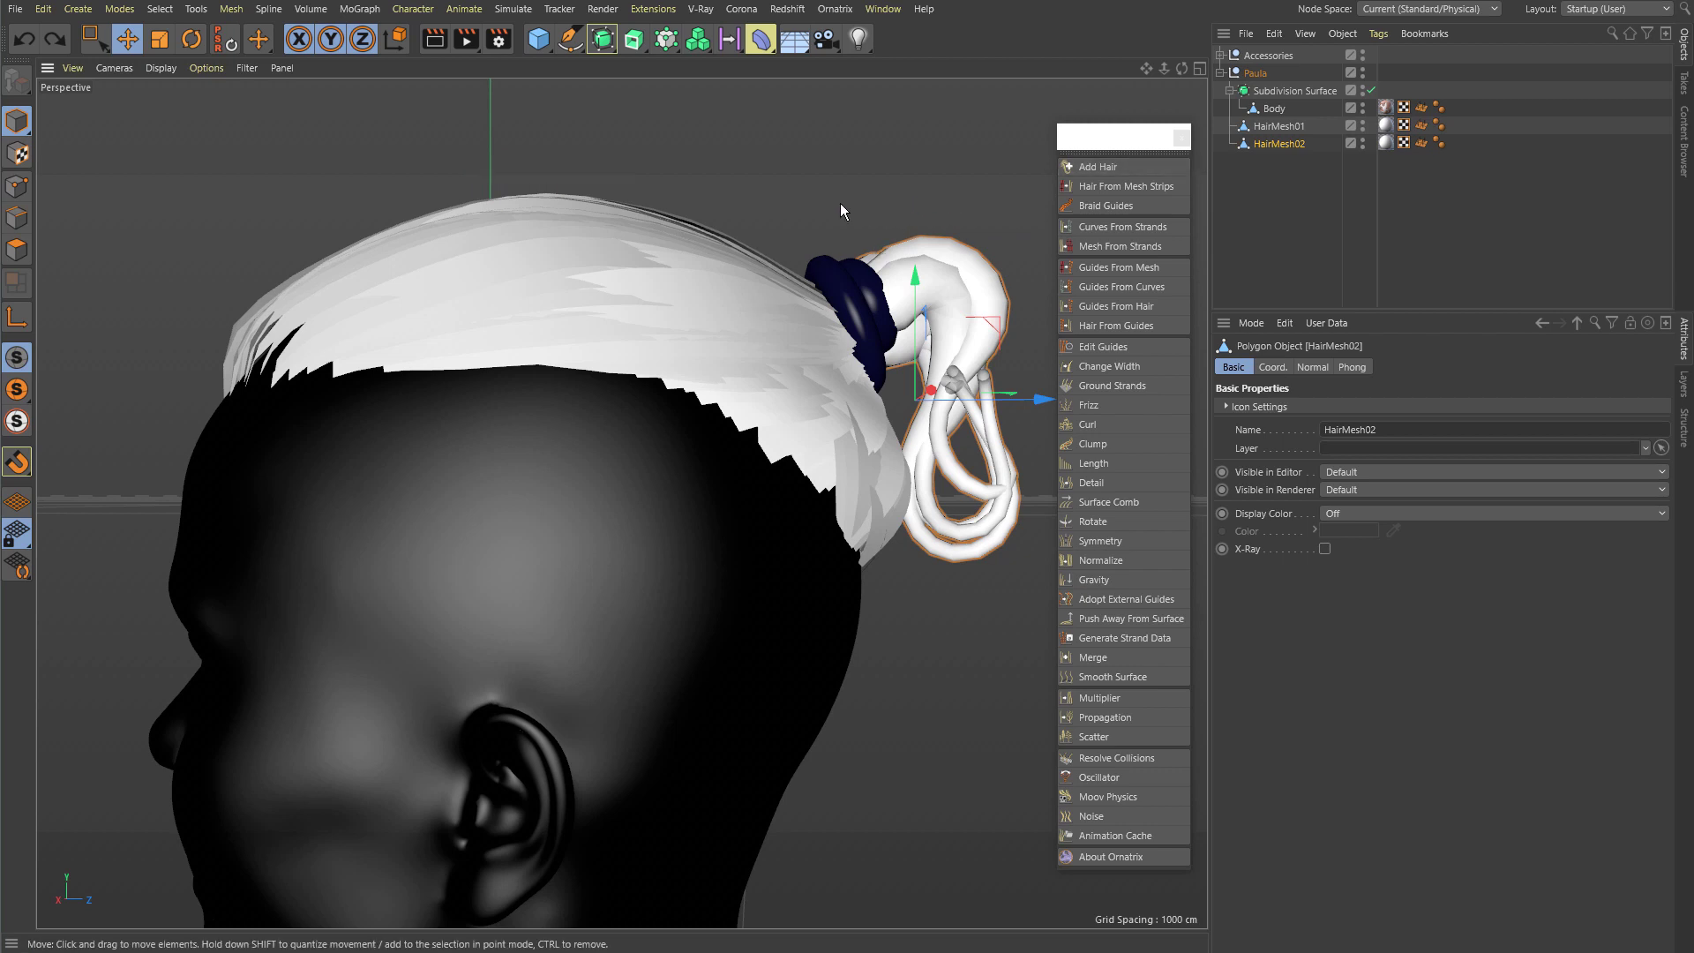
click(676, 244)
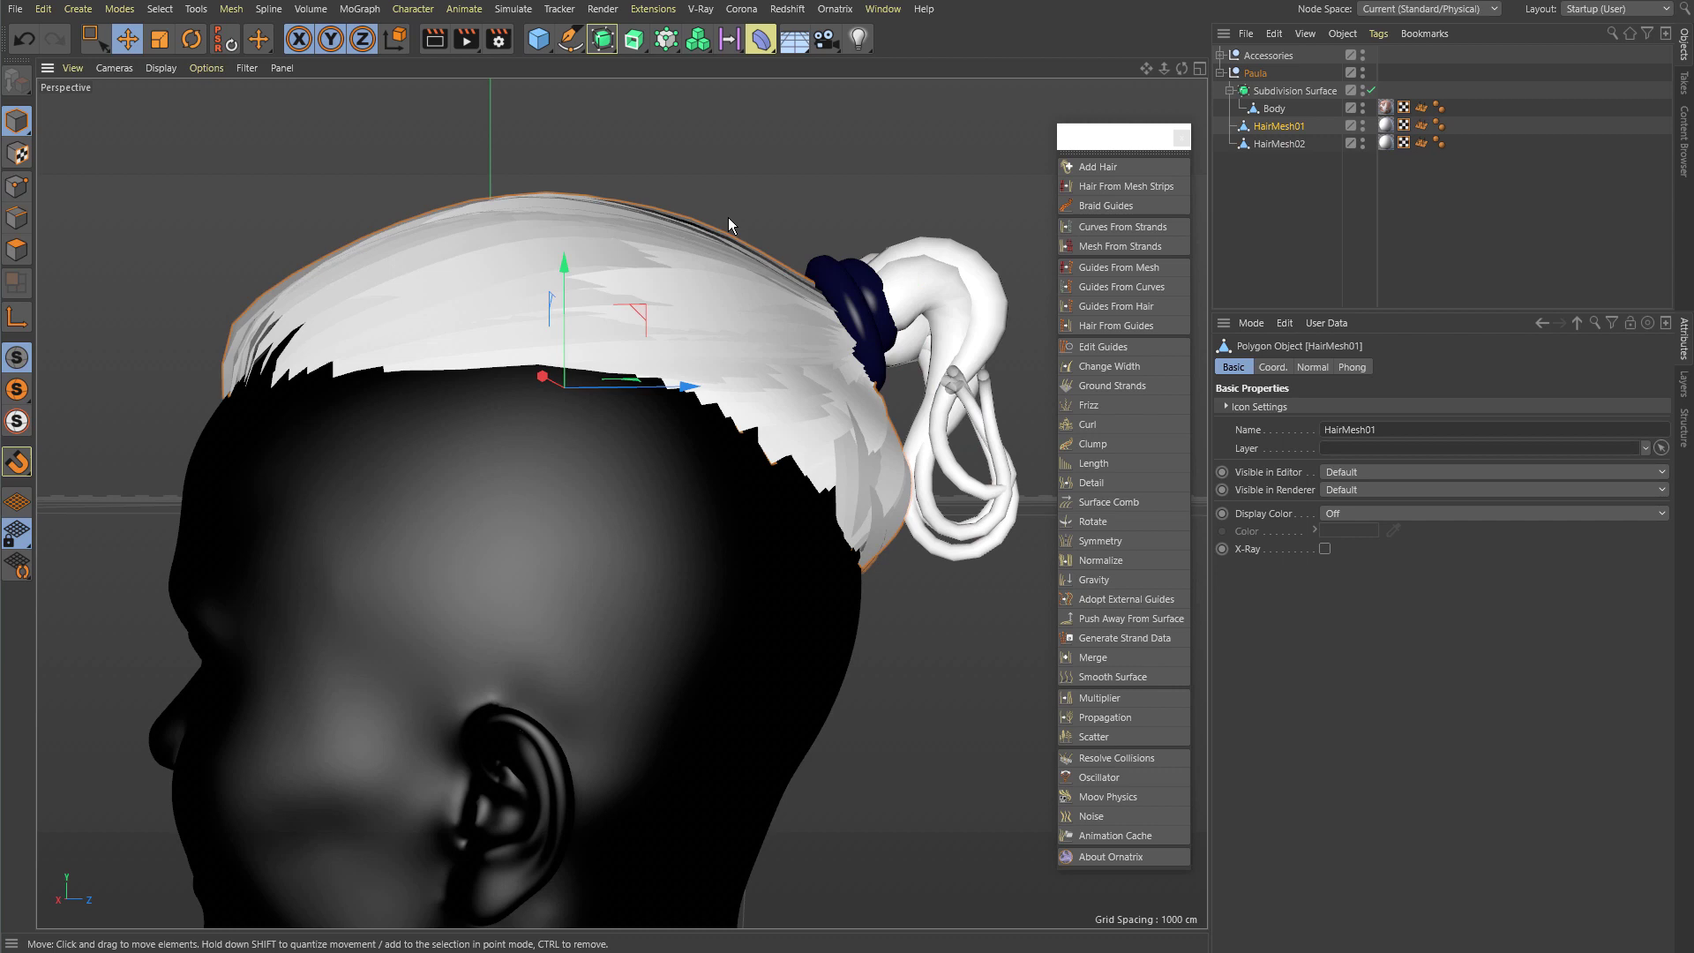
click(927, 266)
click(670, 267)
click(904, 259)
click(739, 258)
click(945, 251)
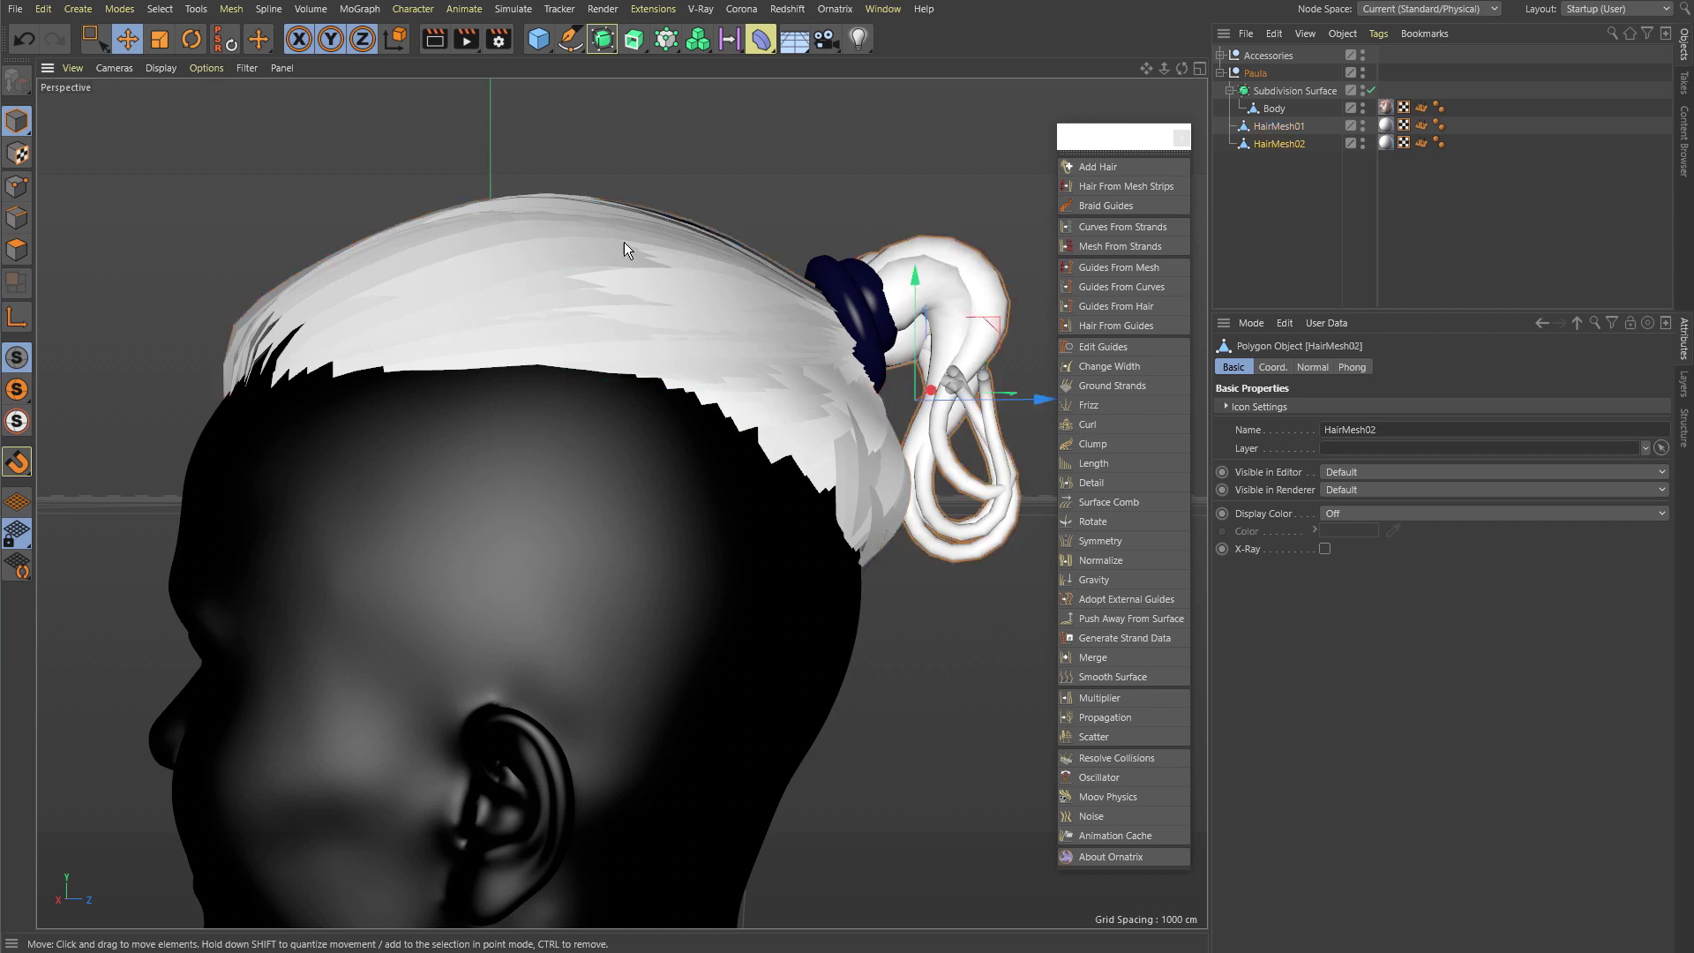
Step: Generate Ornatrix hair from HairMesh01 with Hair From Mesh Strips and collapse the Paula group in the object hierarchy
click(623, 241)
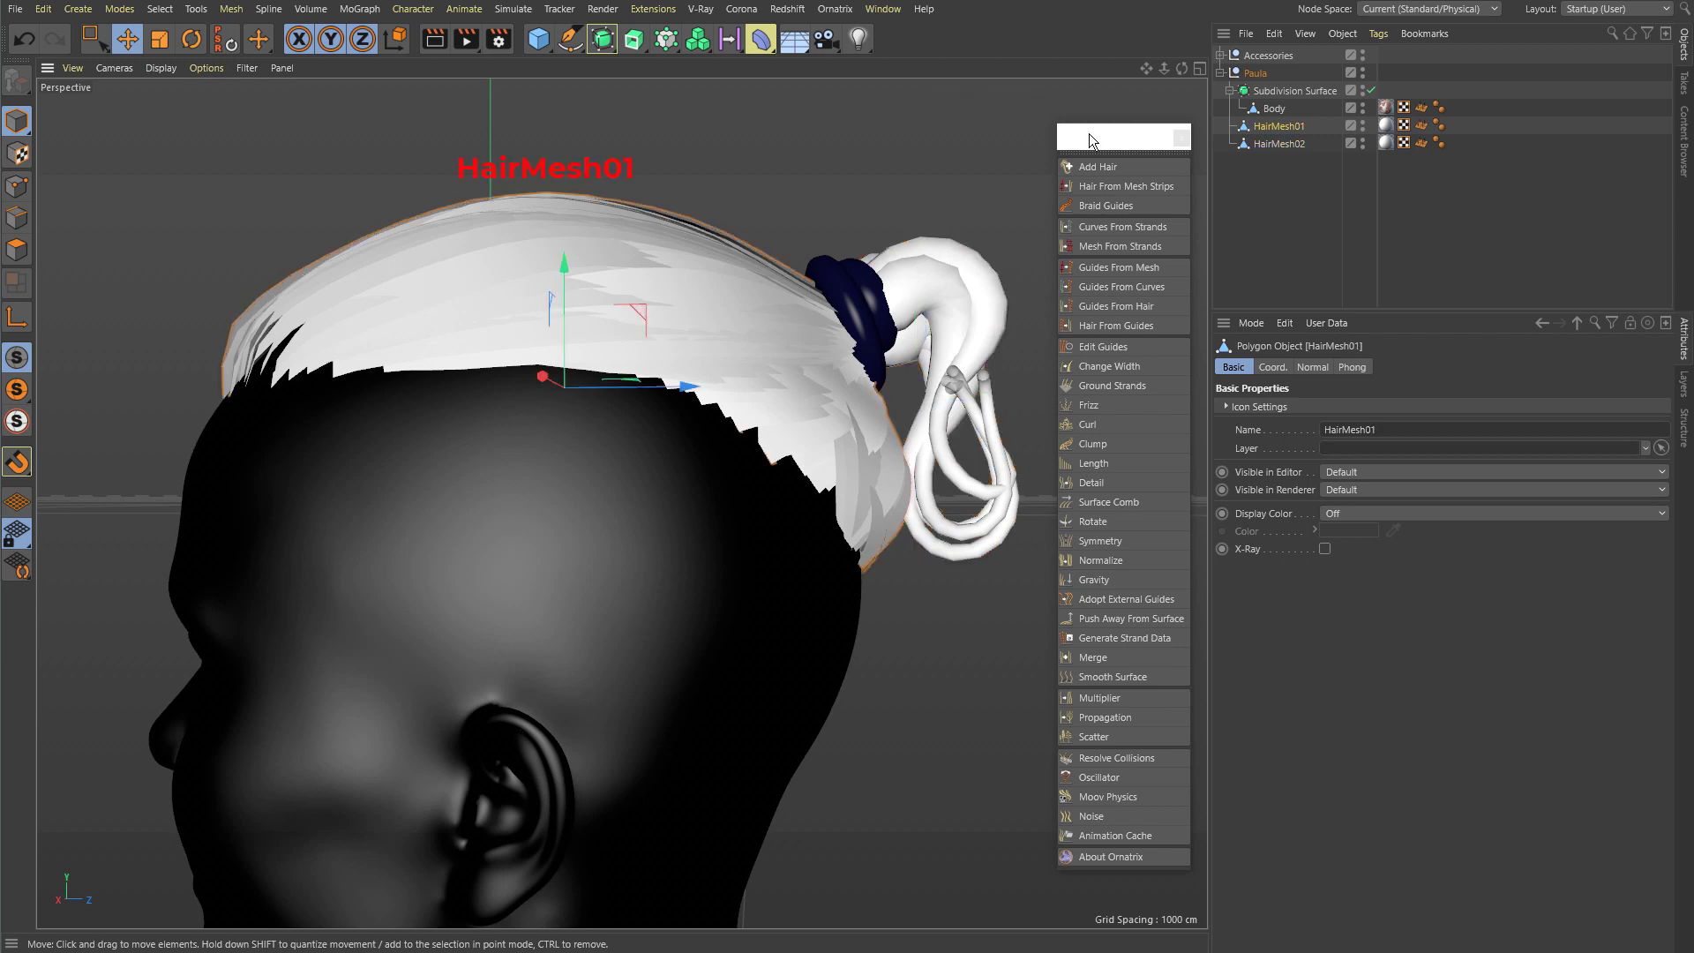
click(1109, 188)
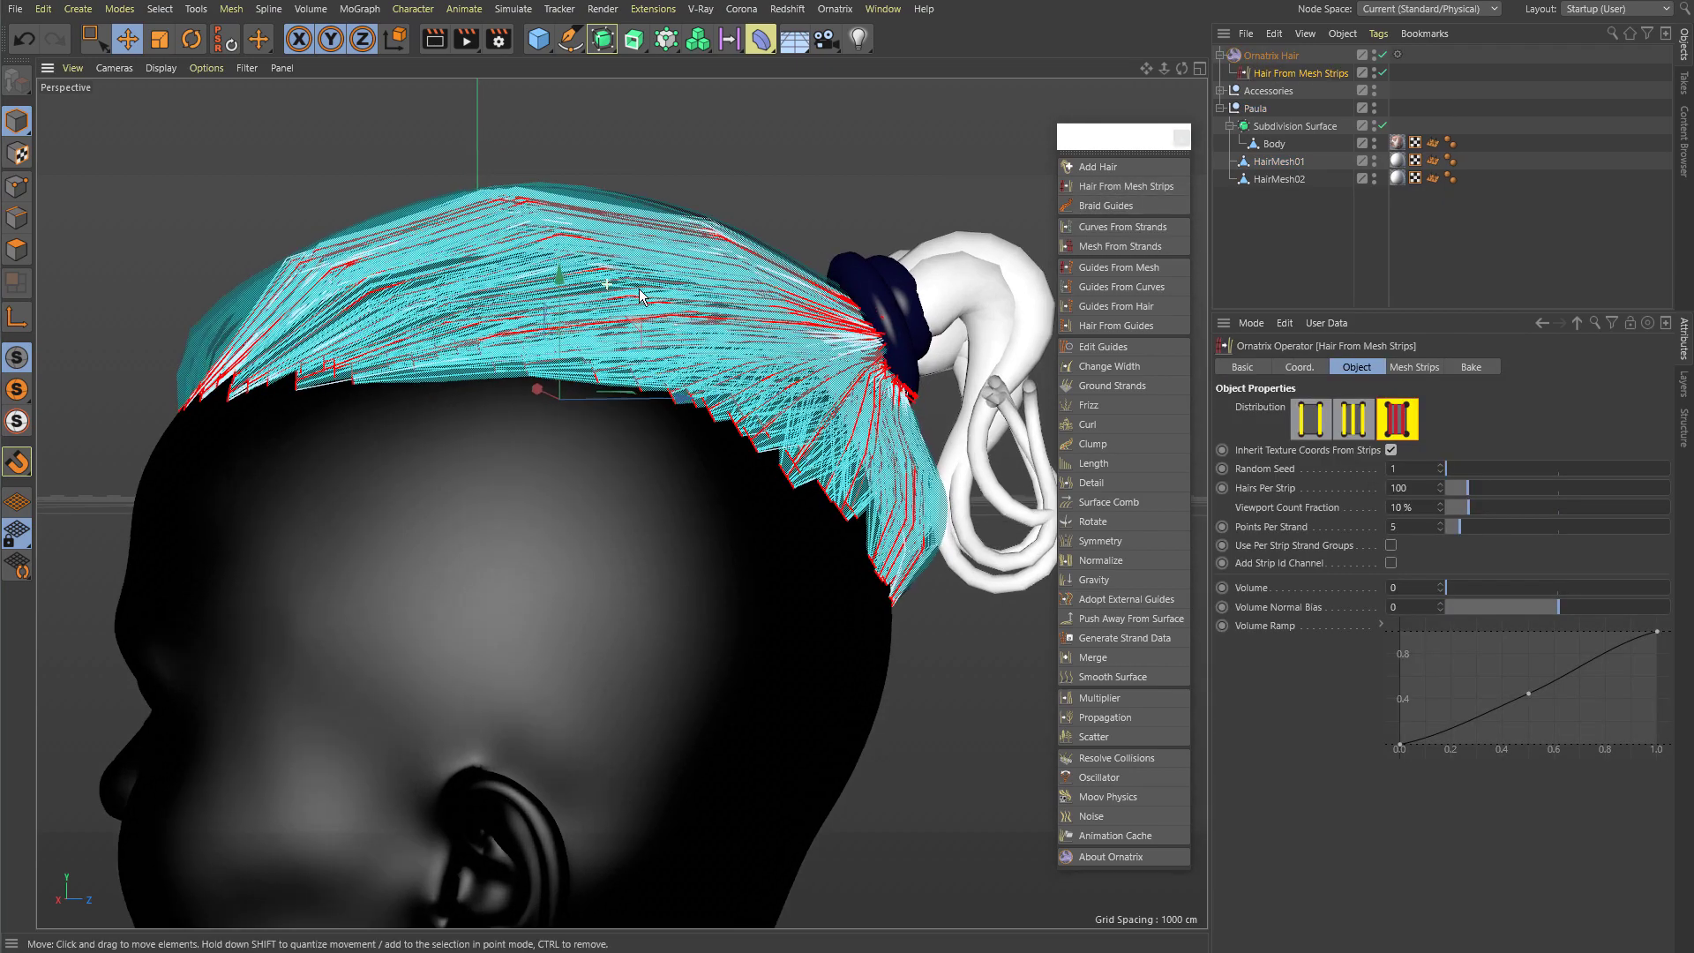
scroll(642, 296, up, 3)
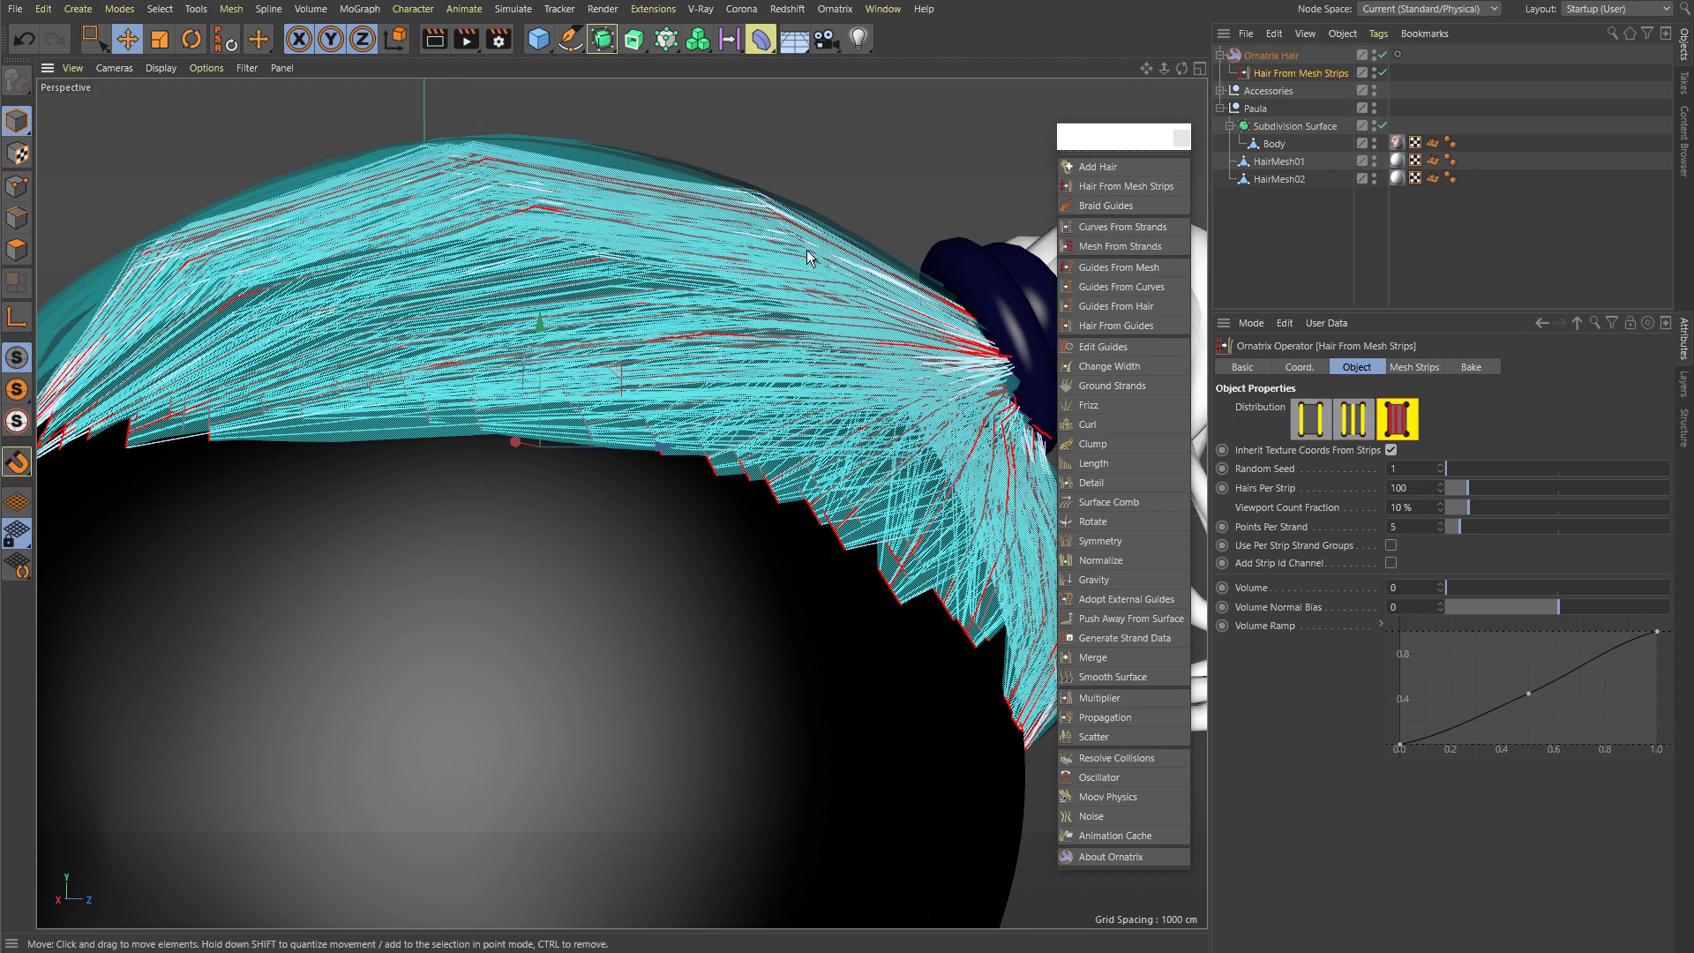
click(1220, 108)
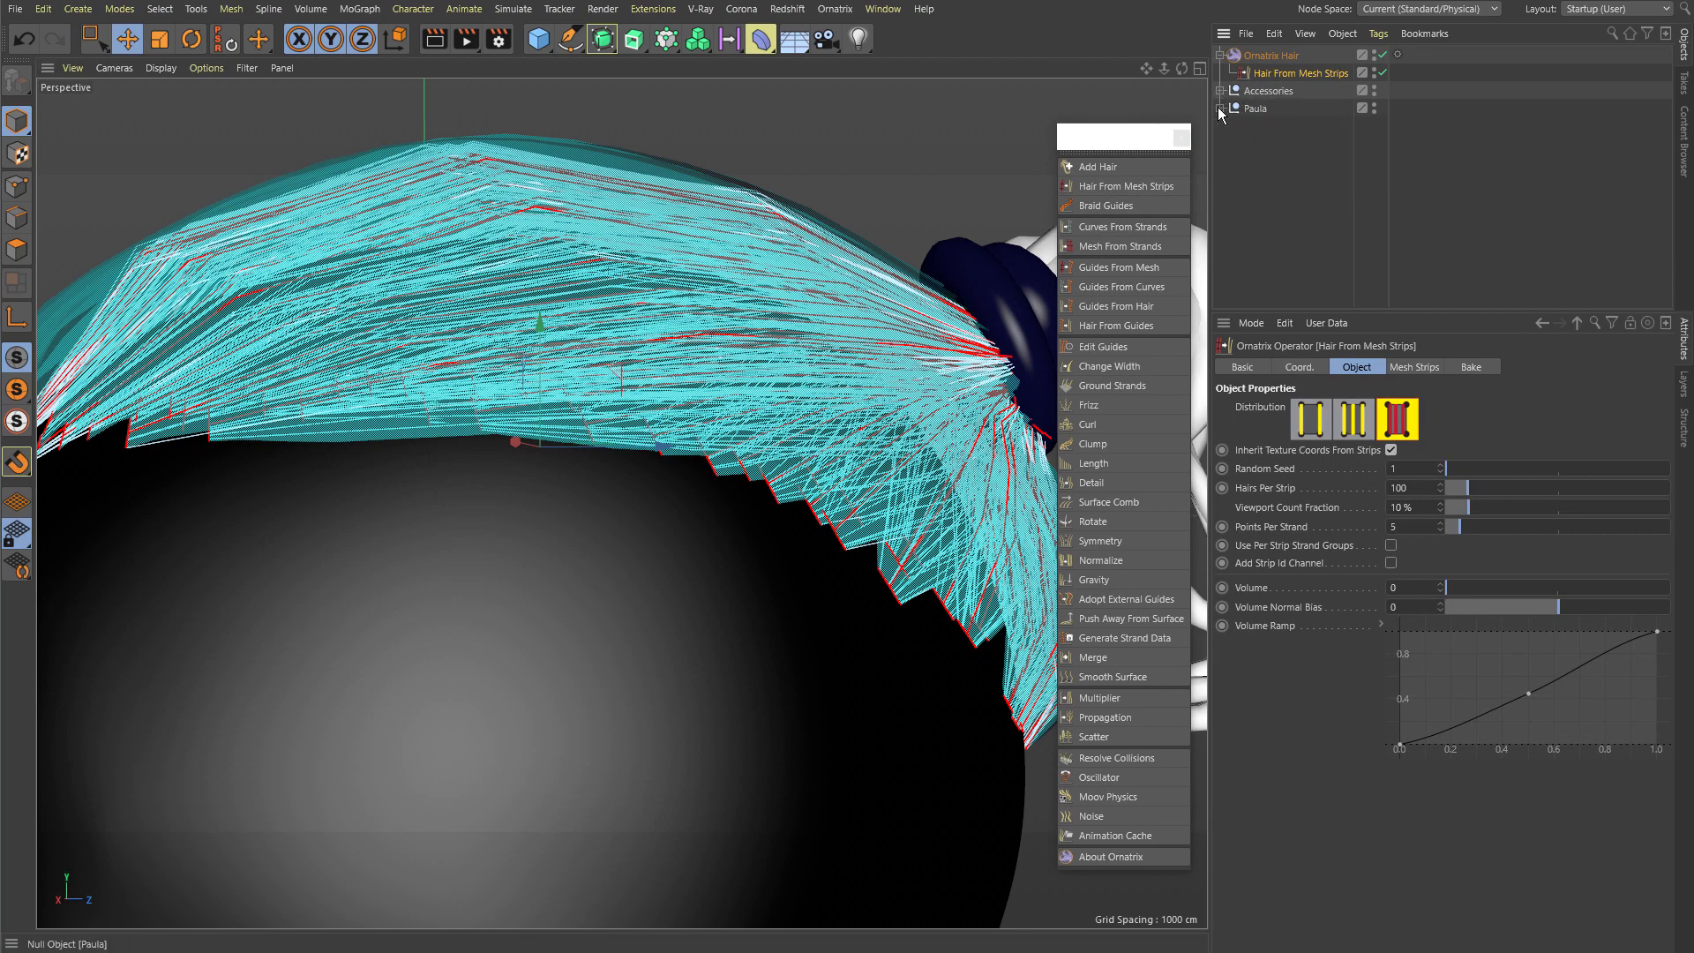
Step: Inspect the Ornatrix Hair object and the Object, Mesh Strips and Bake settings of its Hair From Mesh Strips operator
click(1267, 56)
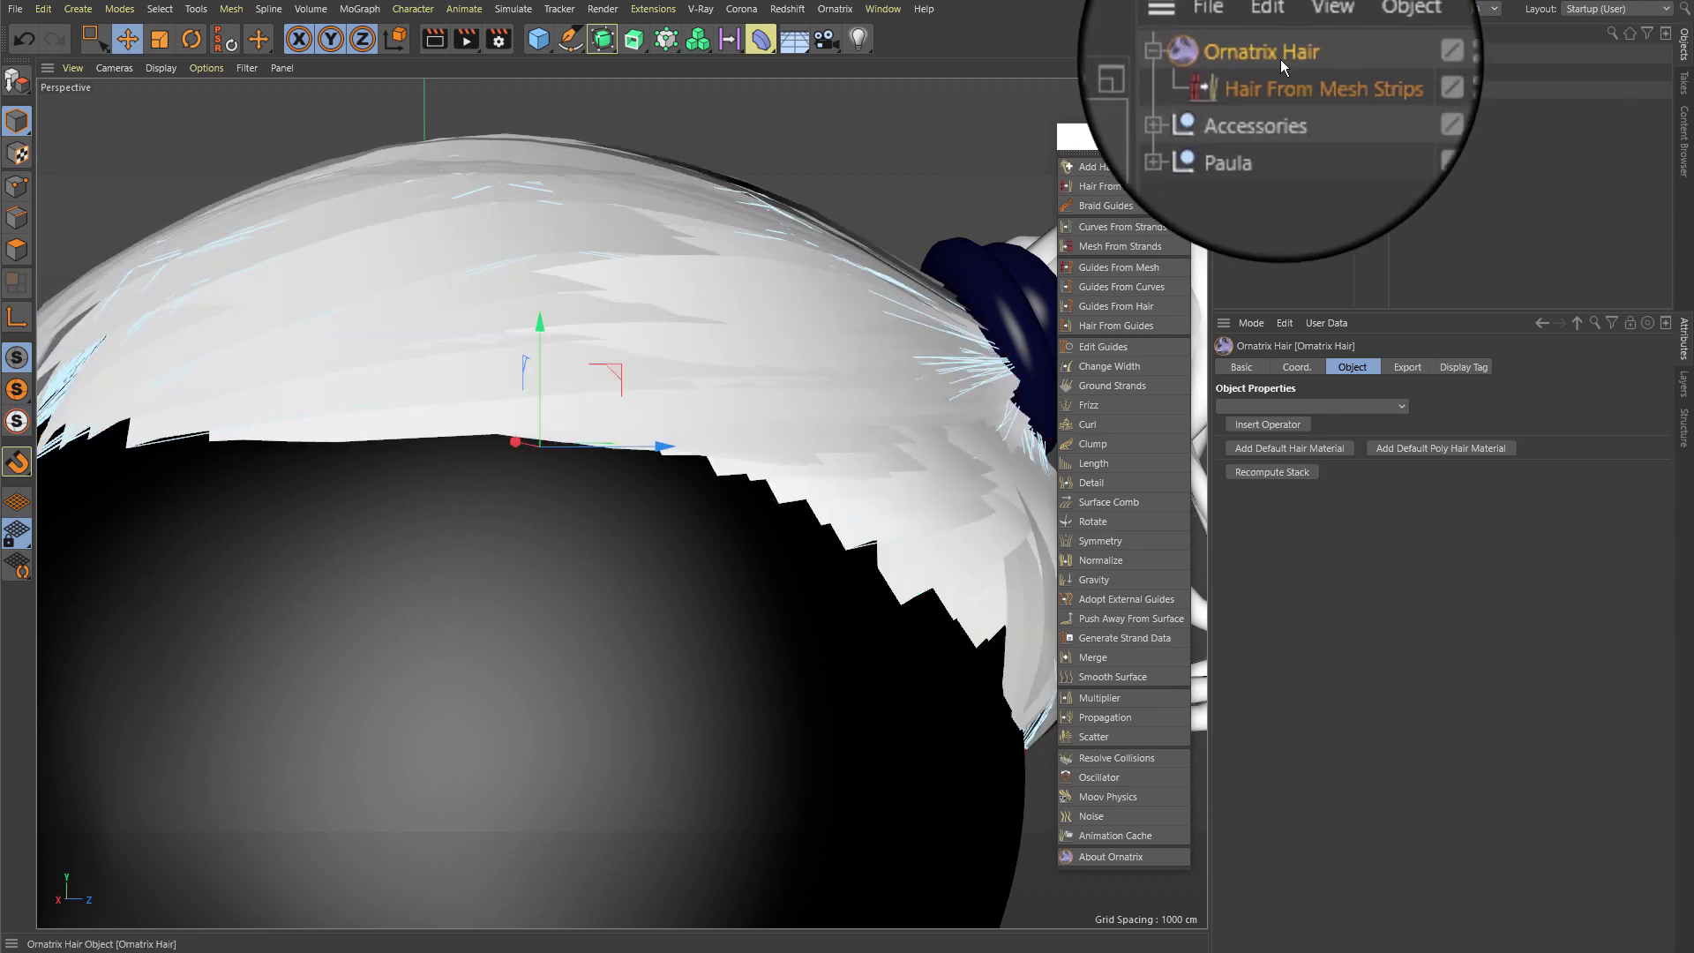
click(1283, 73)
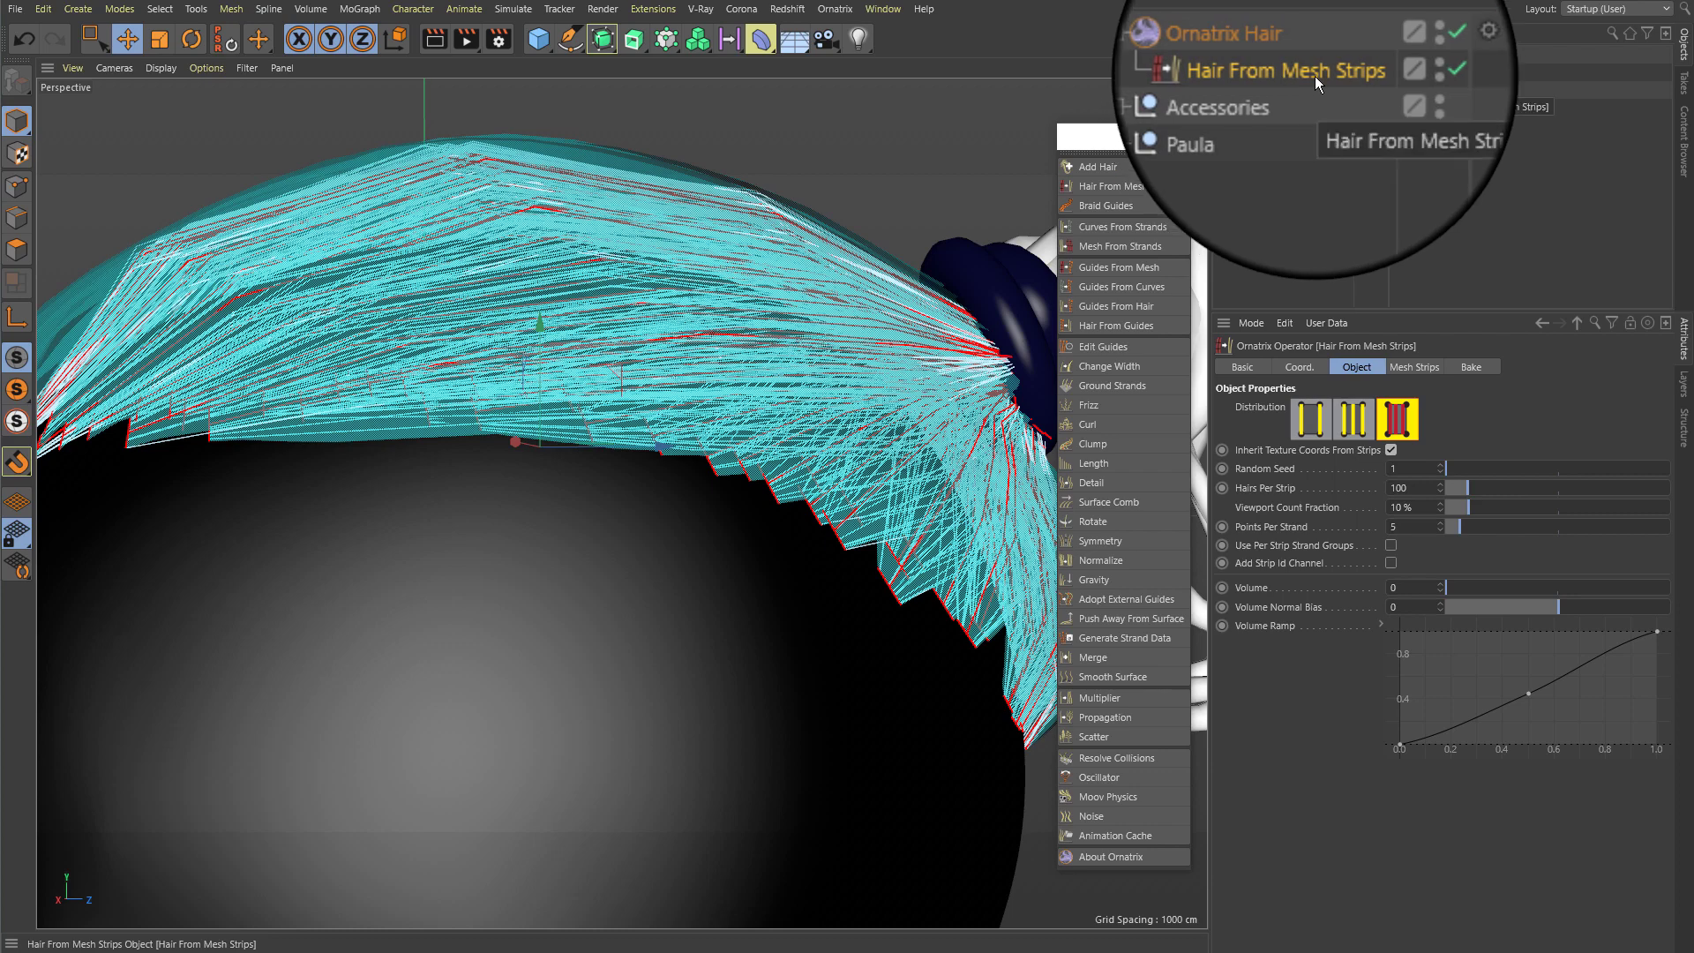
scroll(987, 286, down, 3)
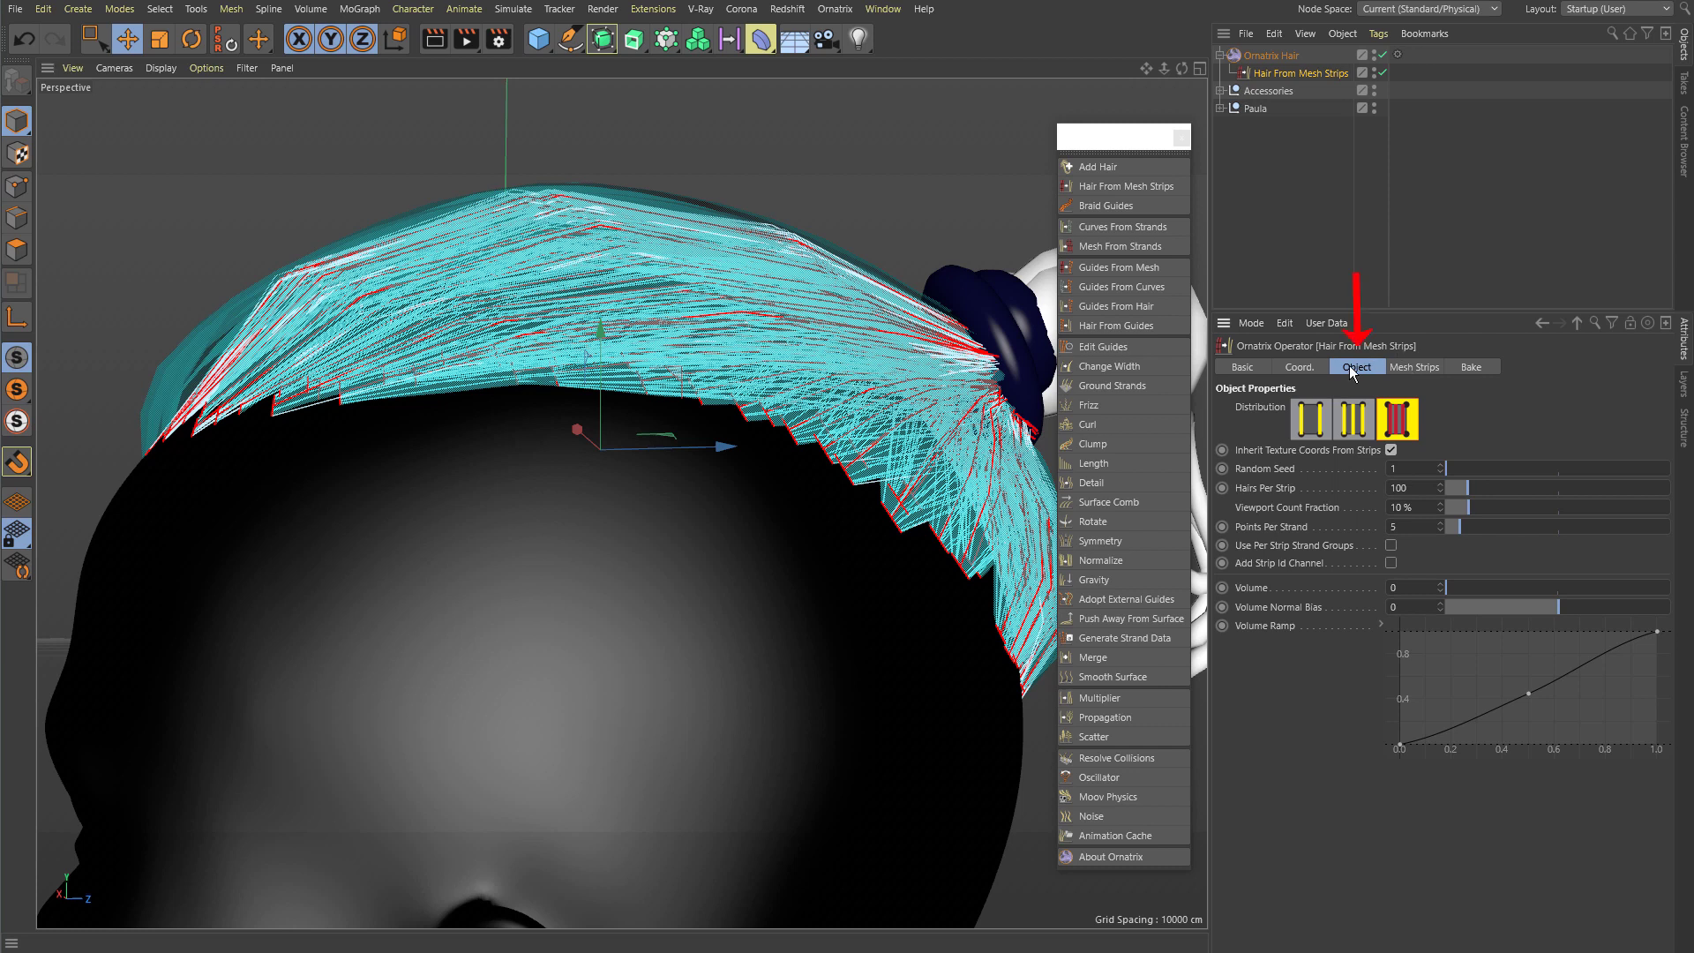
click(1414, 367)
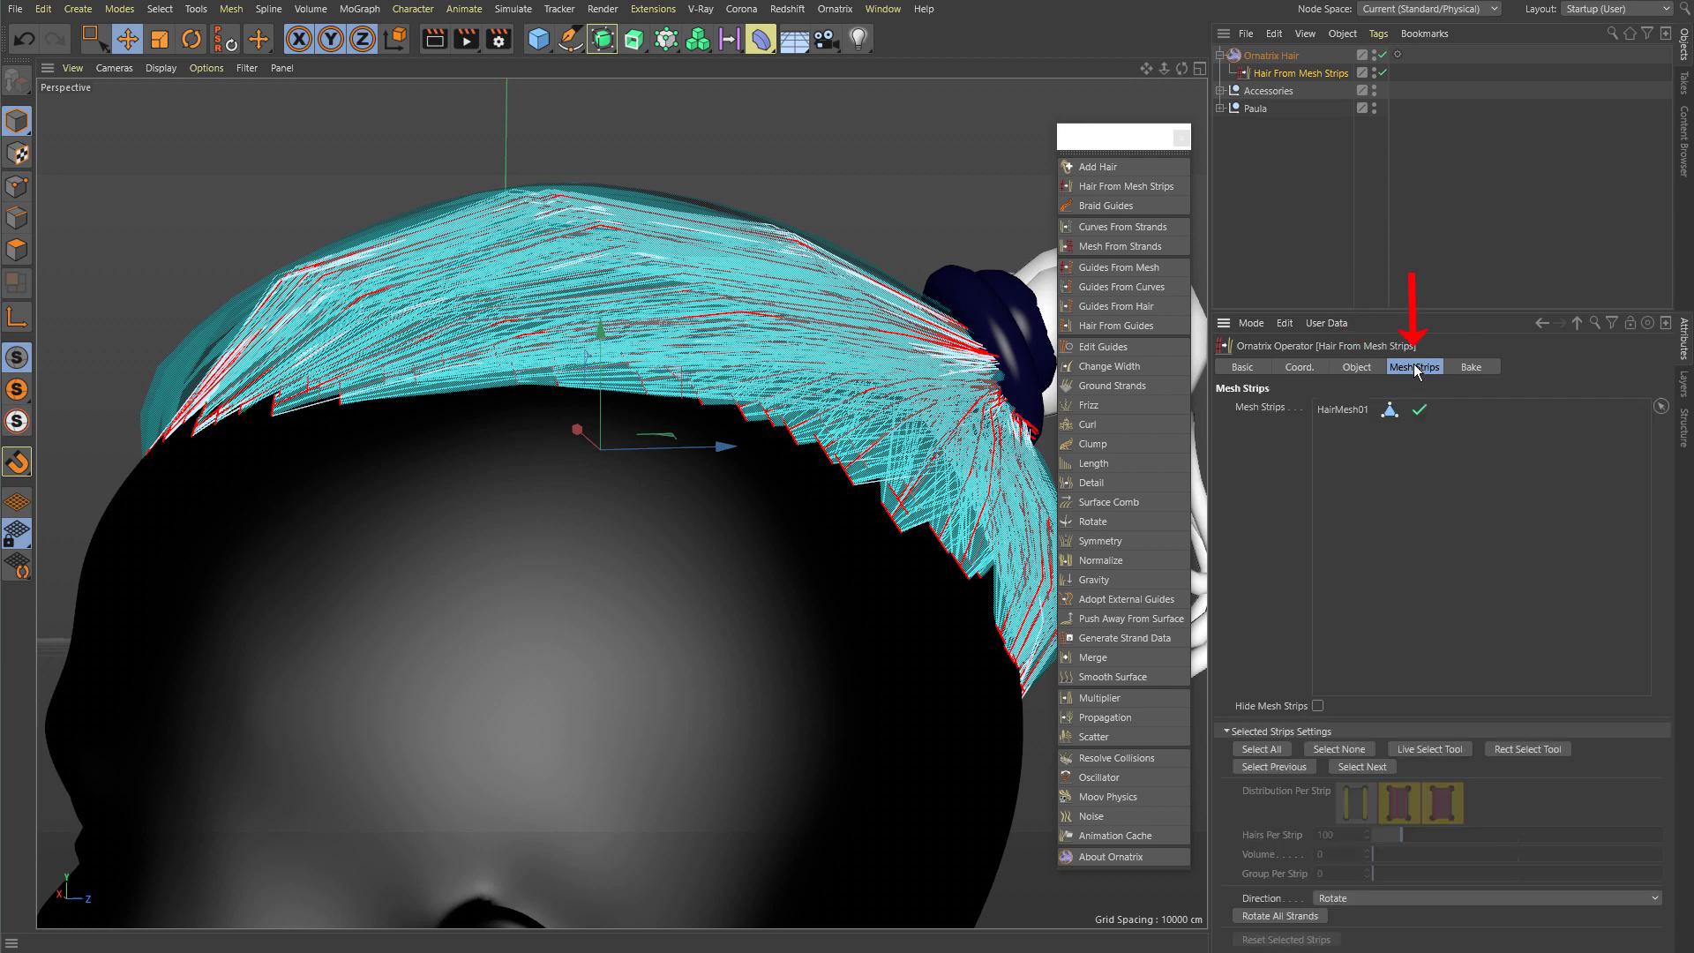
click(1472, 368)
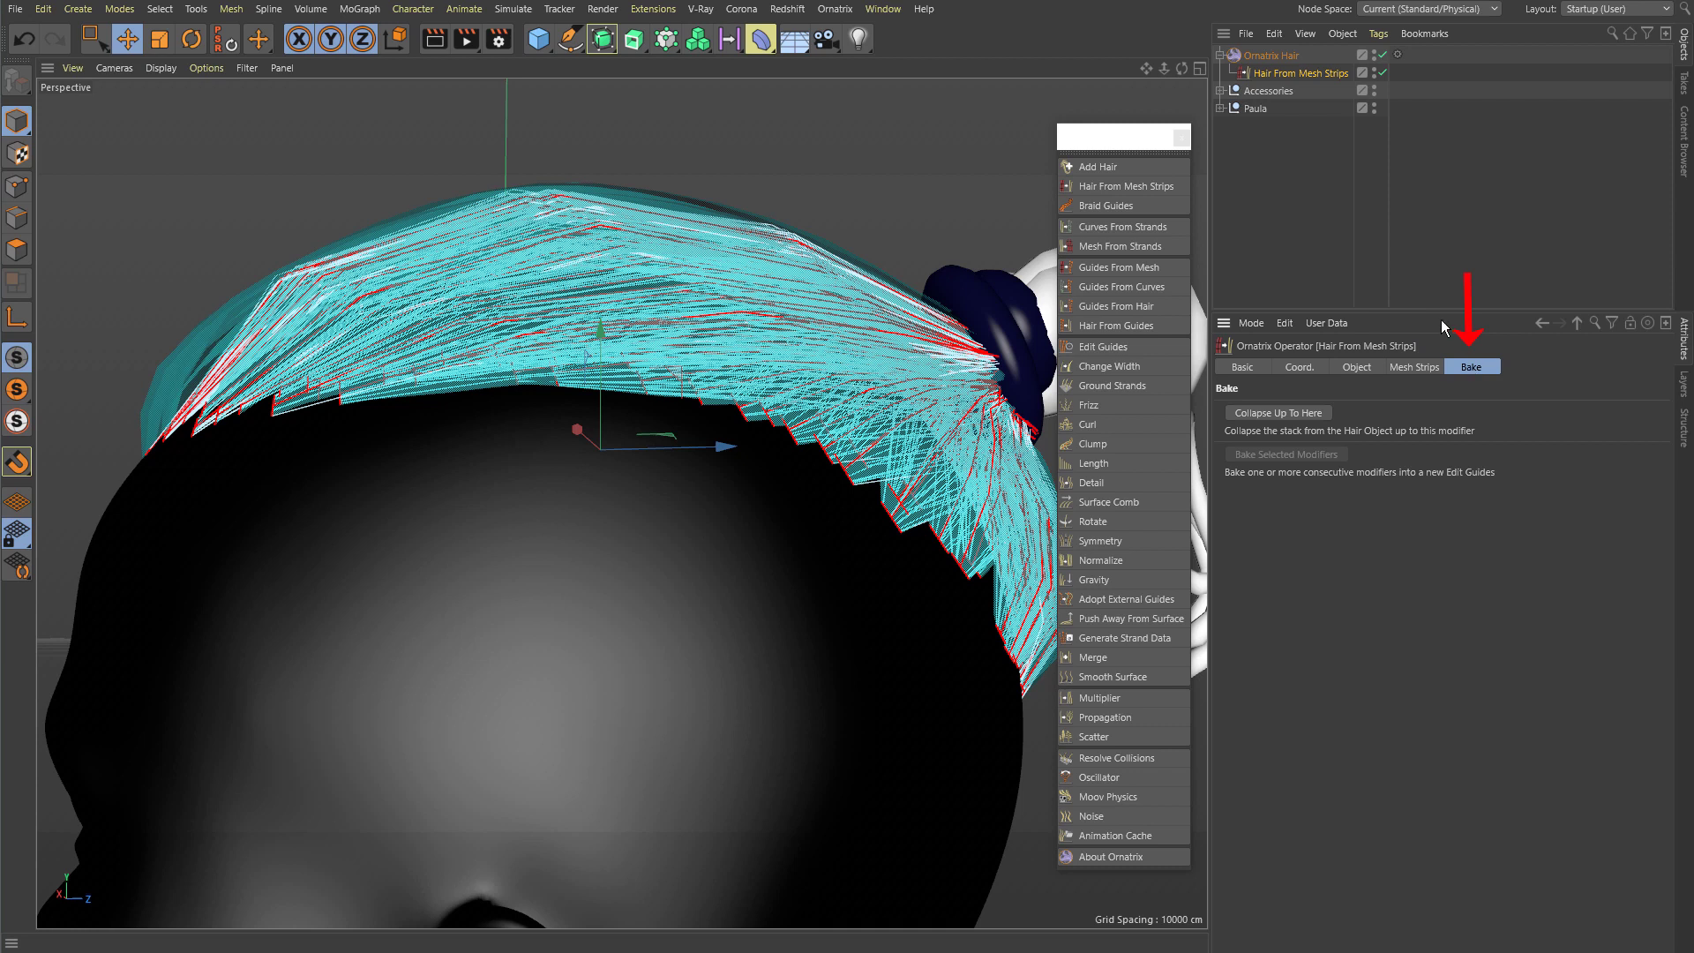
click(1368, 366)
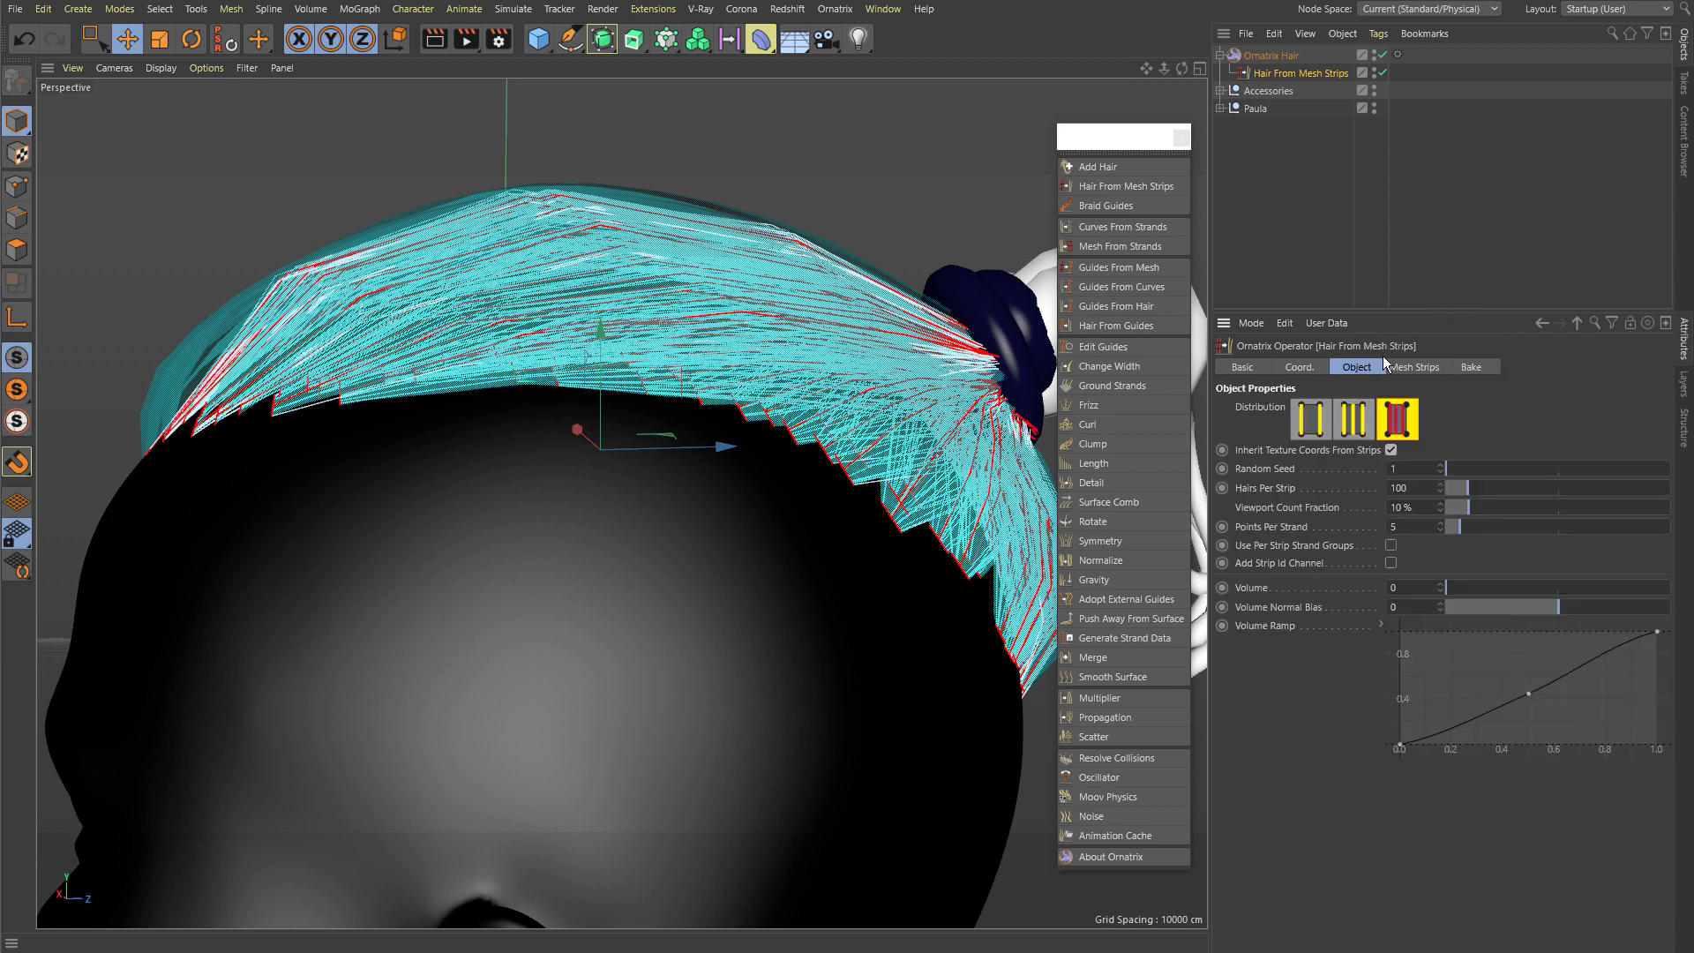
click(1413, 367)
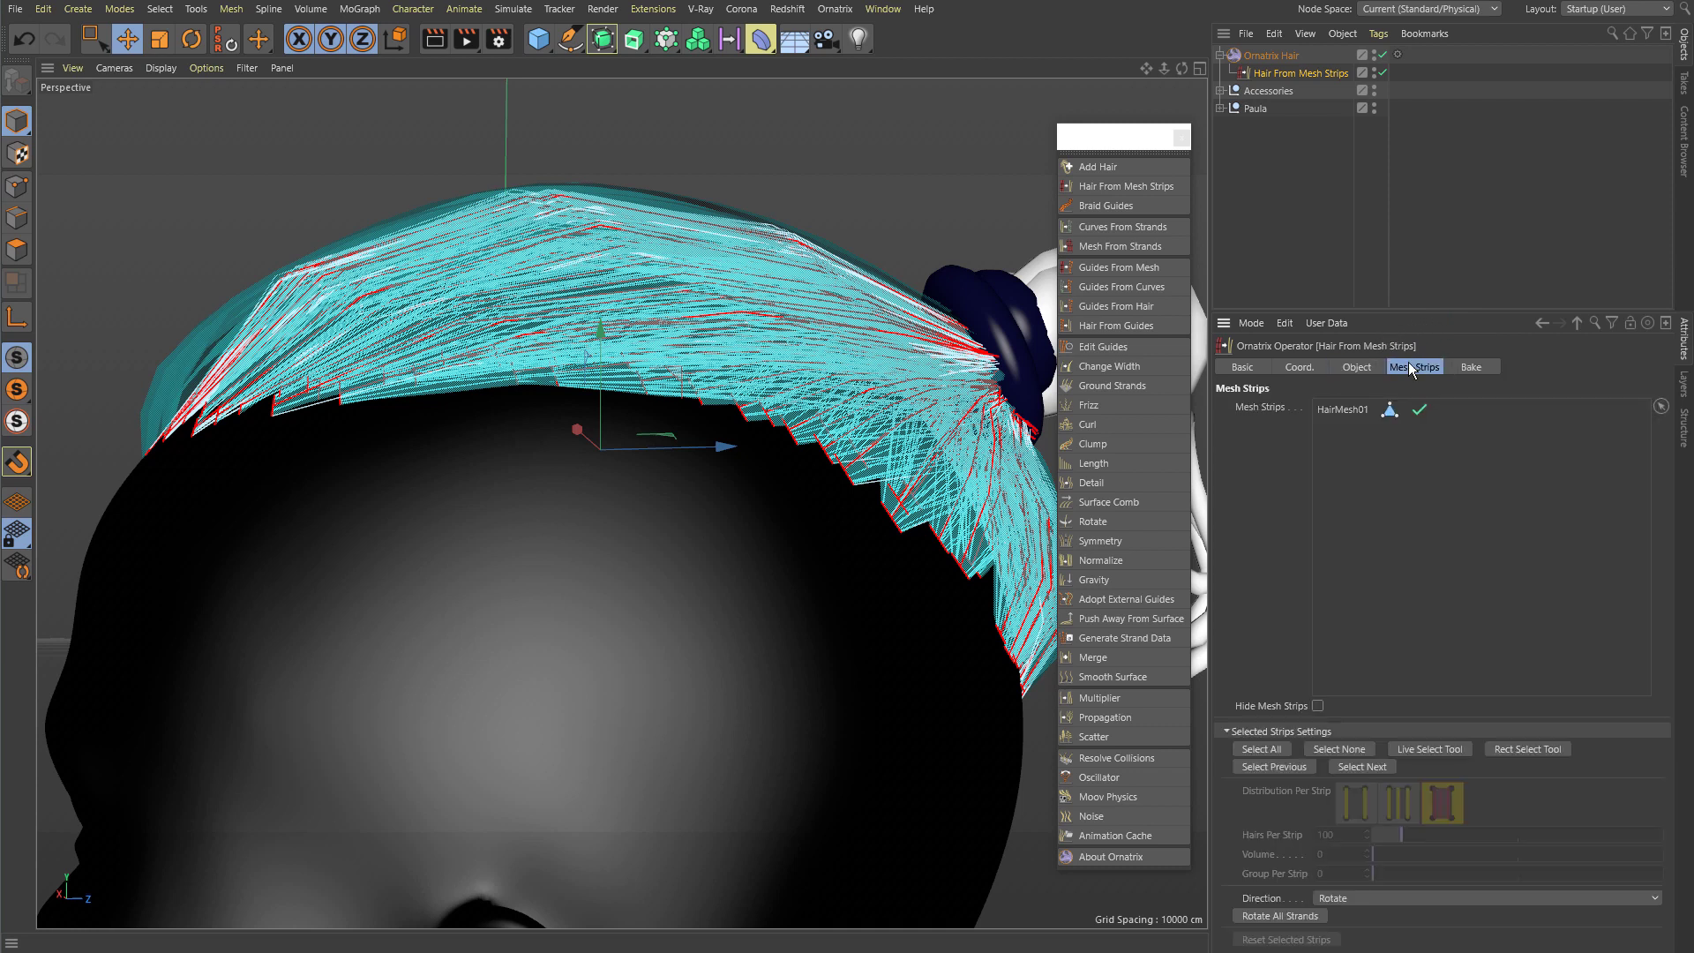
click(1358, 367)
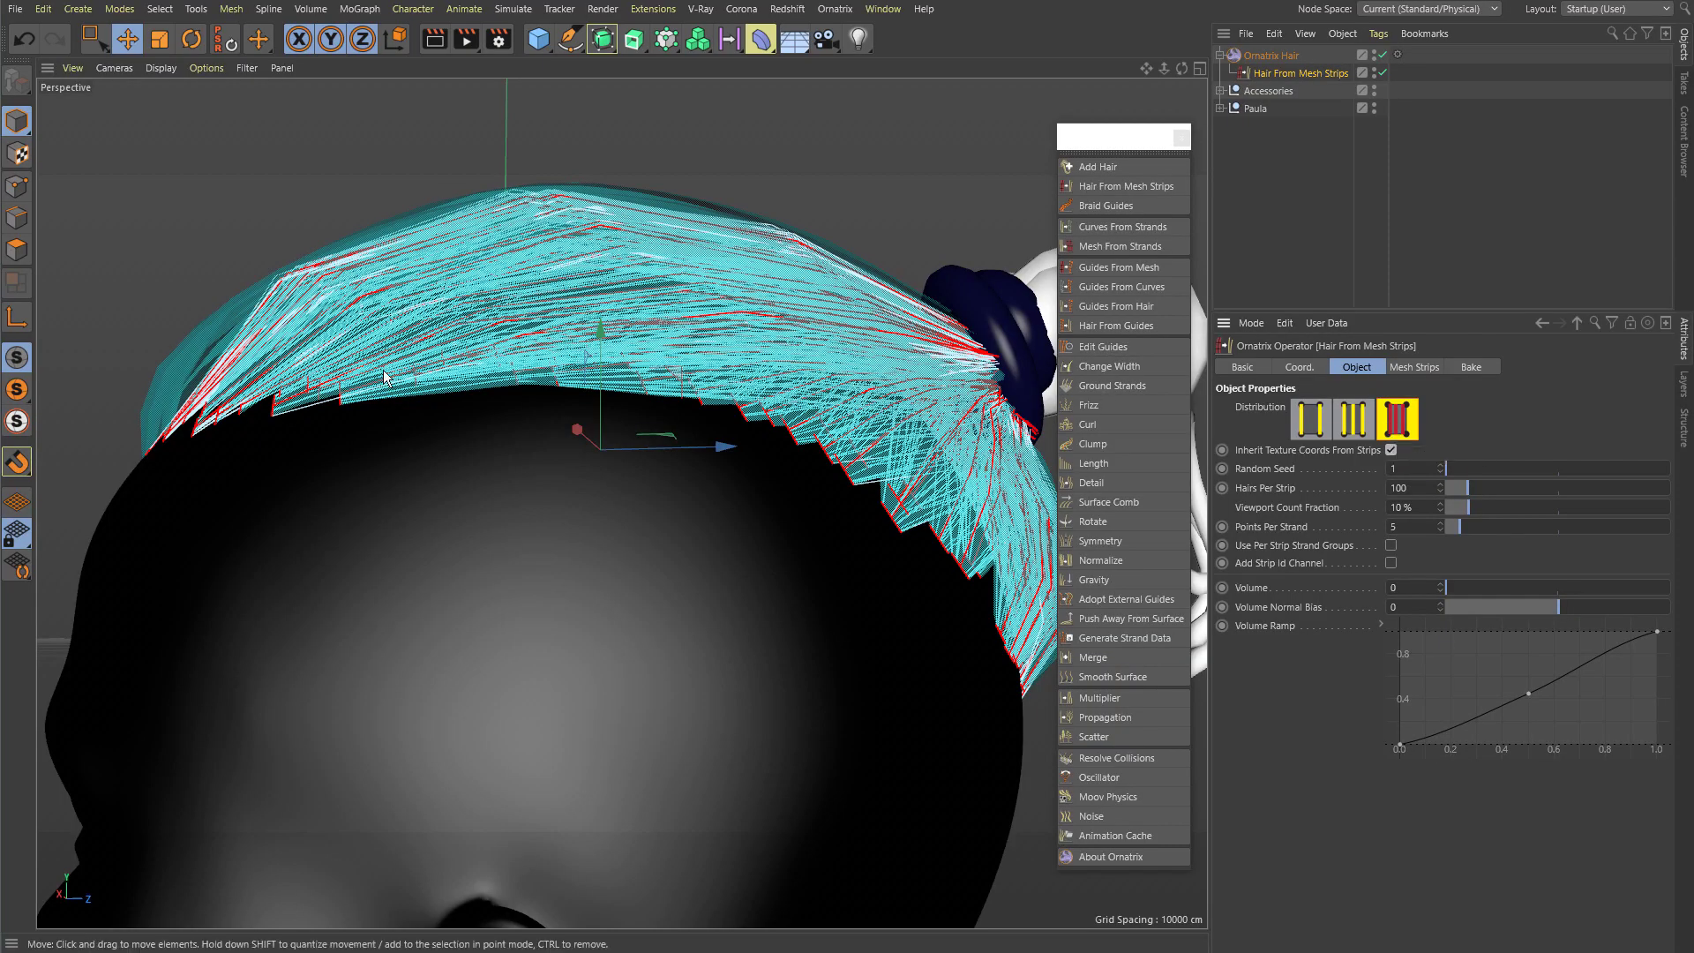
Step: Try varying the Random Seed of the randomly distributed strands on the scalp strips
alt+drag(353, 388, 503, 397)
alt+right_drag(308, 300, 463, 379)
alt+drag(461, 377, 1006, 391)
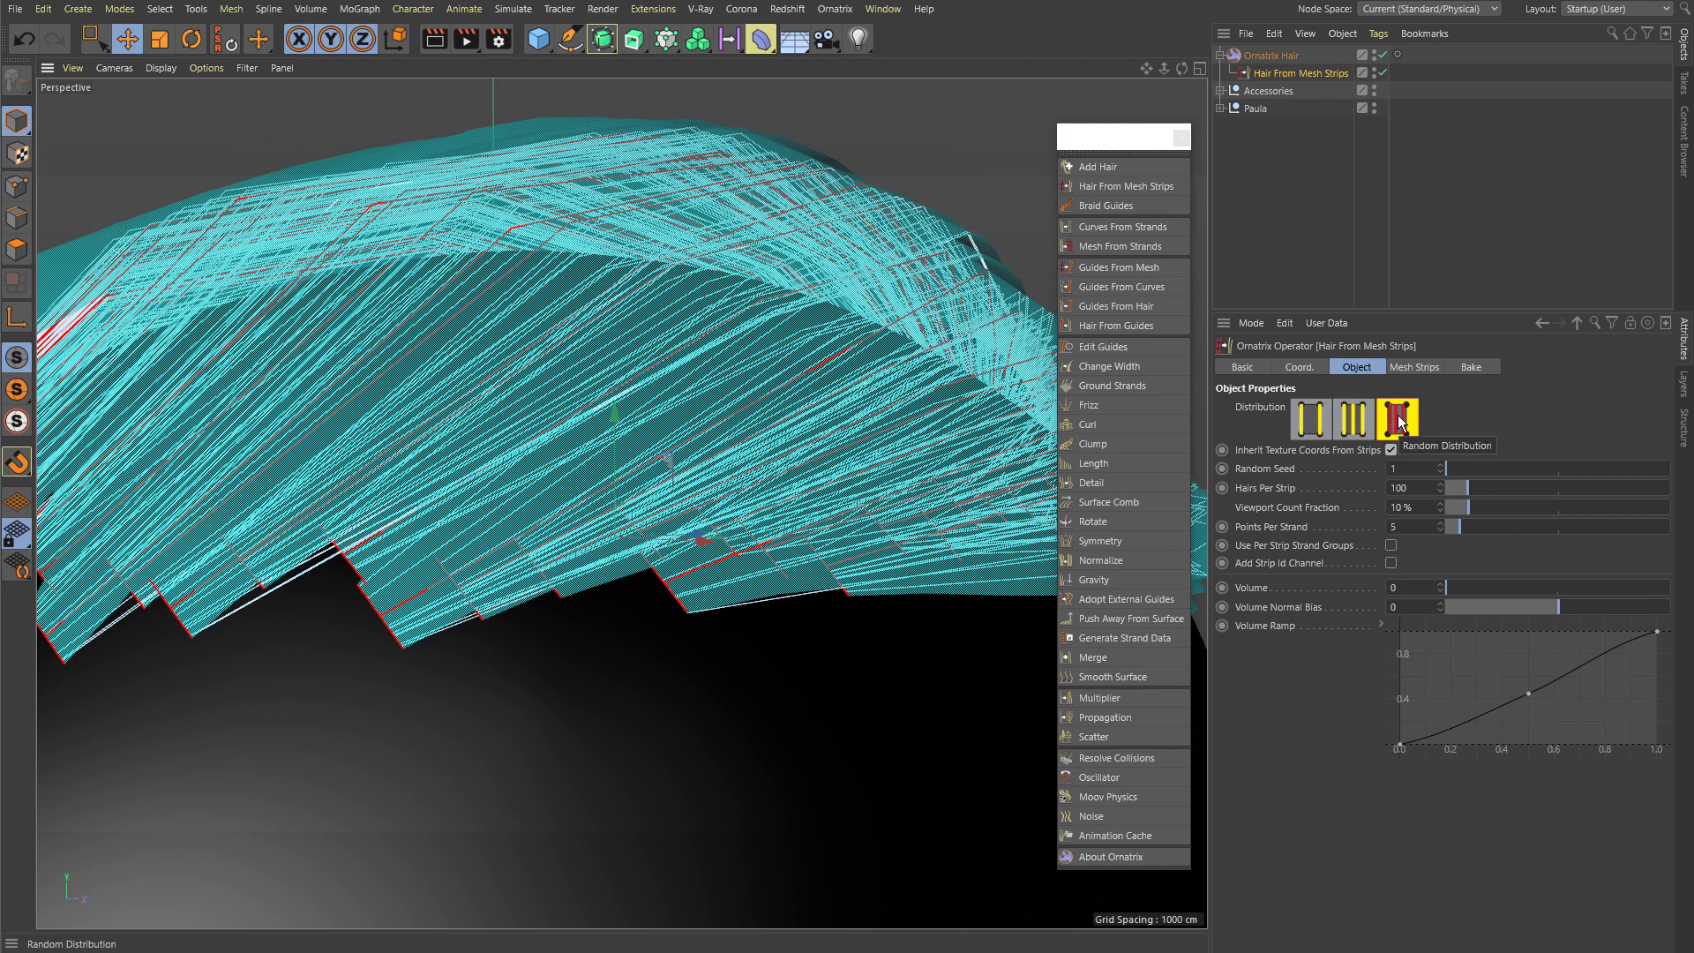
mouse_move(570, 484)
alt+mouse_down()
mouse_move(511, 518)
mouse_move(543, 544)
mouse_move(566, 514)
alt+mouse_up()
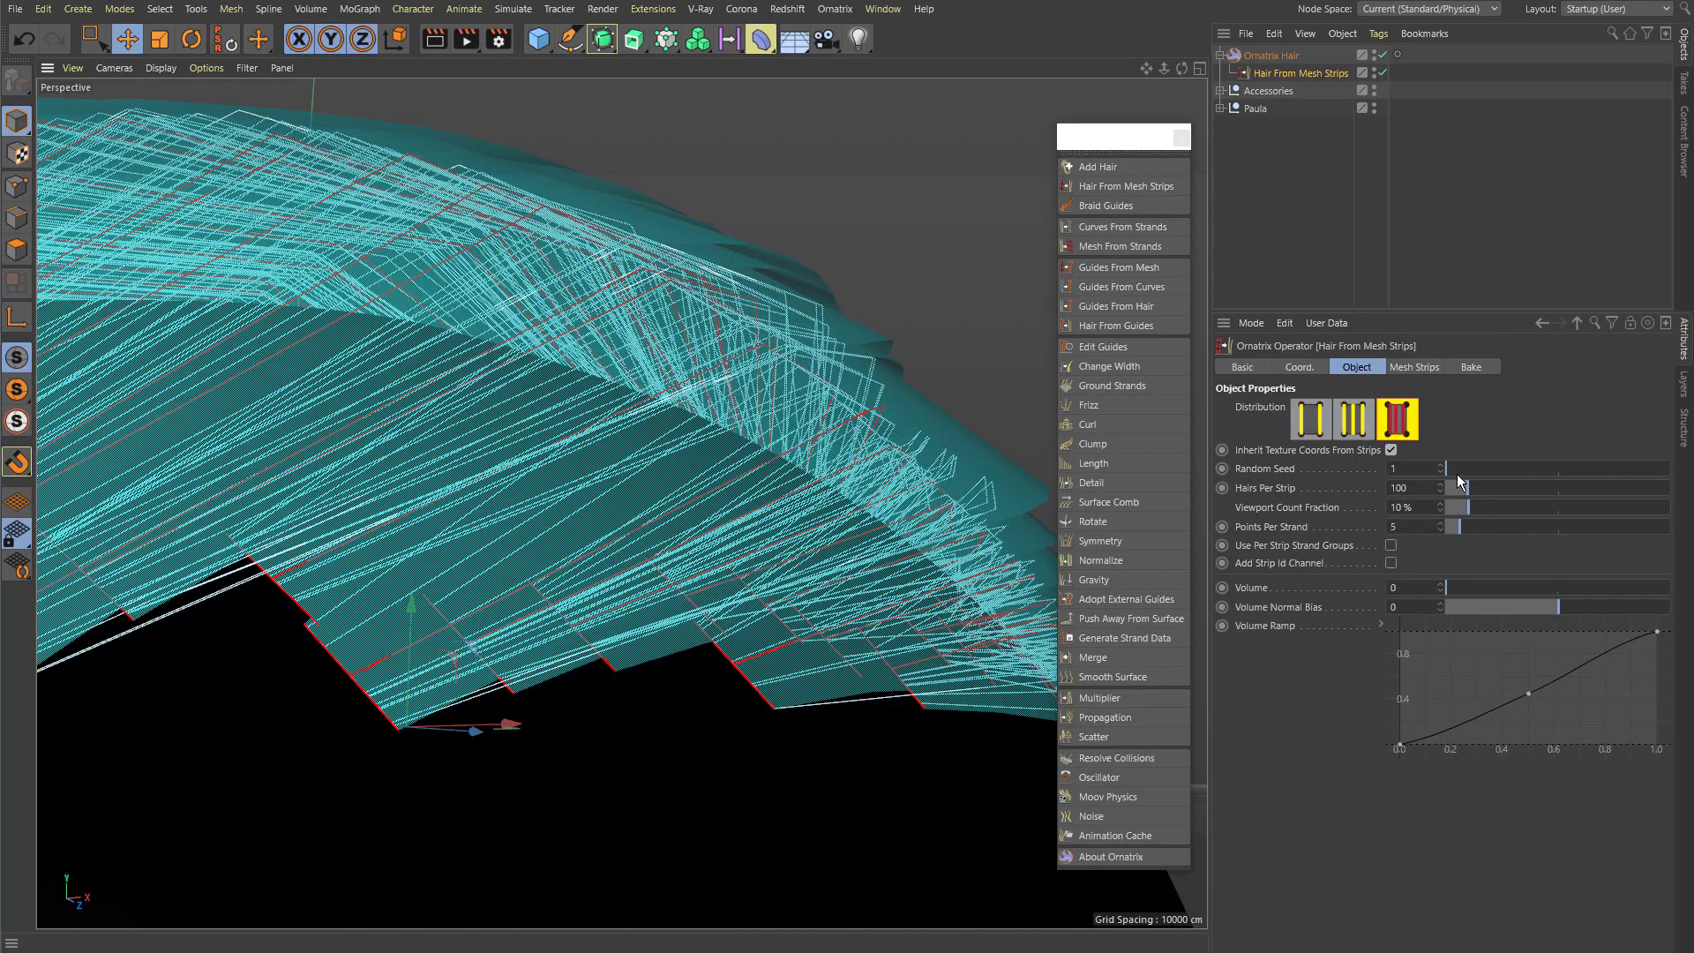
mouse_move(1447, 476)
mouse_down()
mouse_move(1474, 471)
mouse_move(1445, 473)
mouse_up()
Step: Switch the Hair From Mesh Strips distribution to evenly spaced strands and check the result on the strips
click(1355, 418)
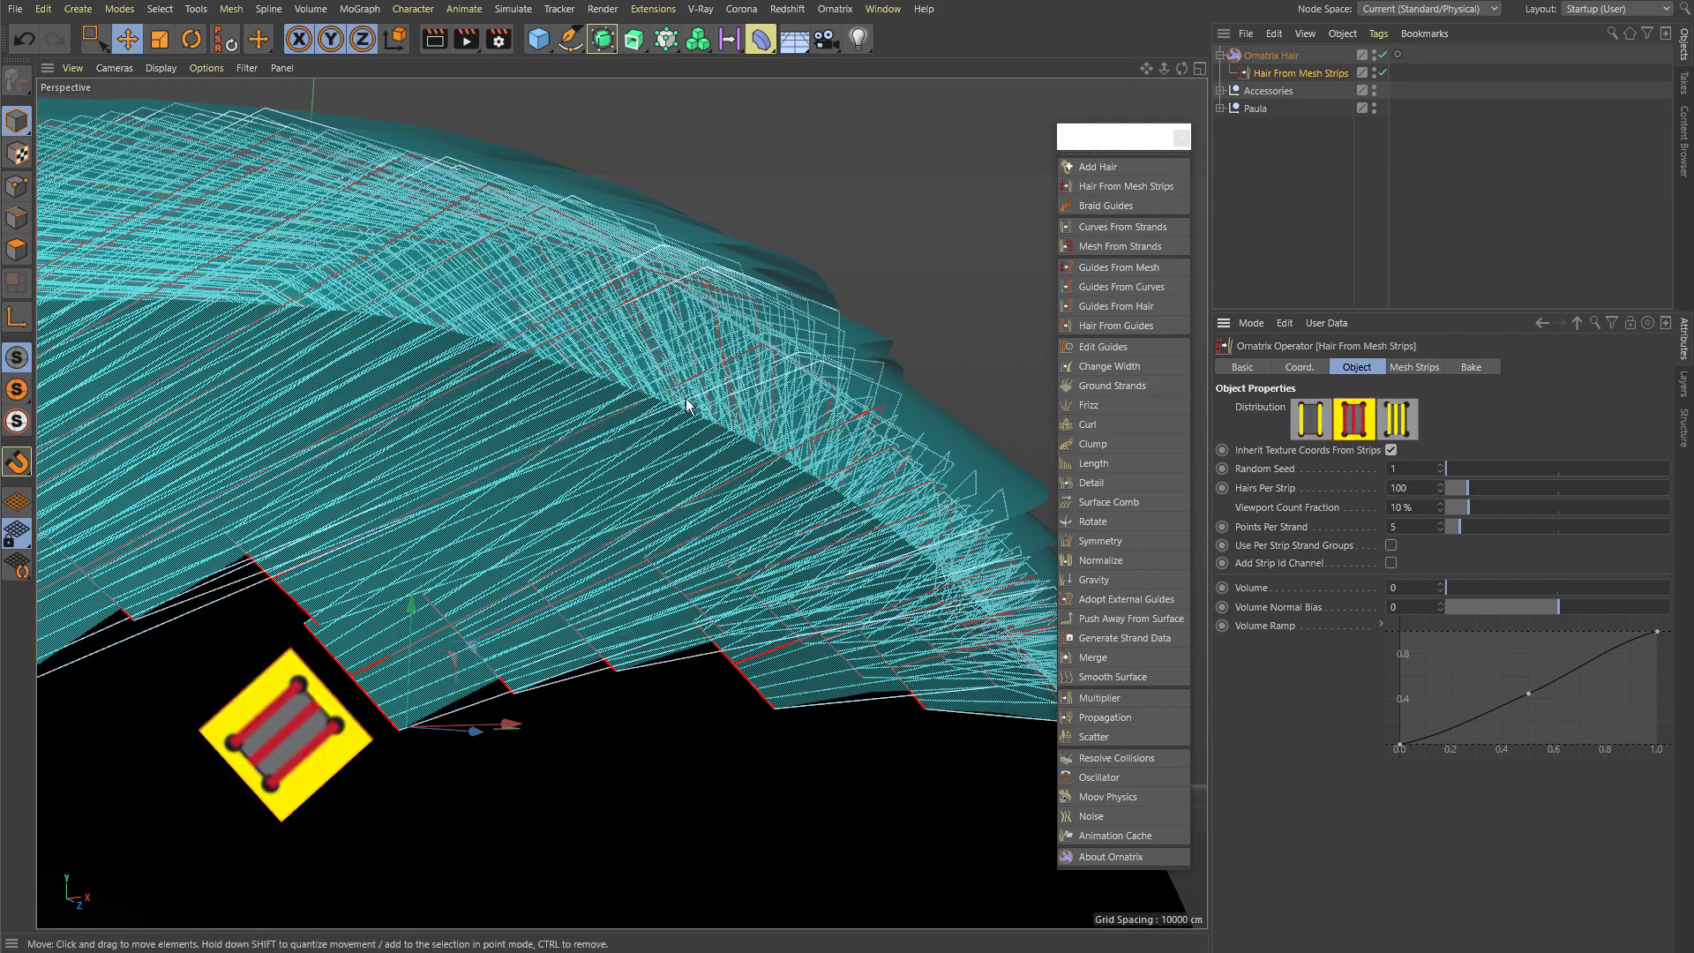
scroll(740, 450, up, 5)
alt+drag(740, 450, 650, 261)
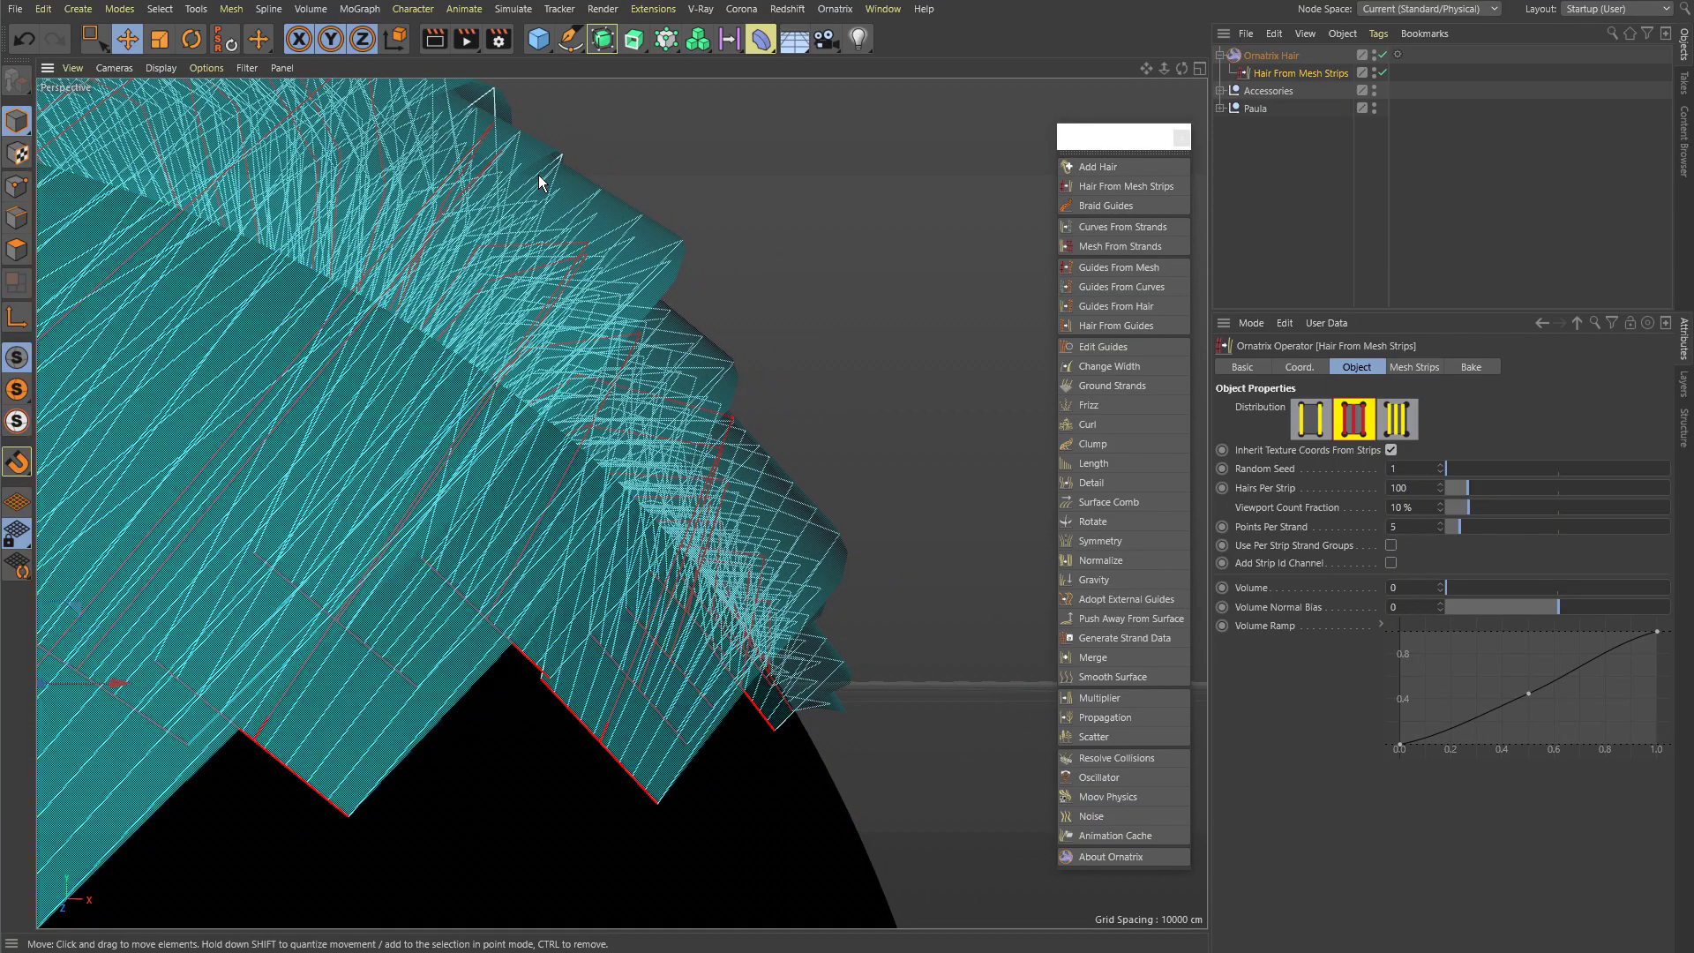
scroll(669, 311, down, 1)
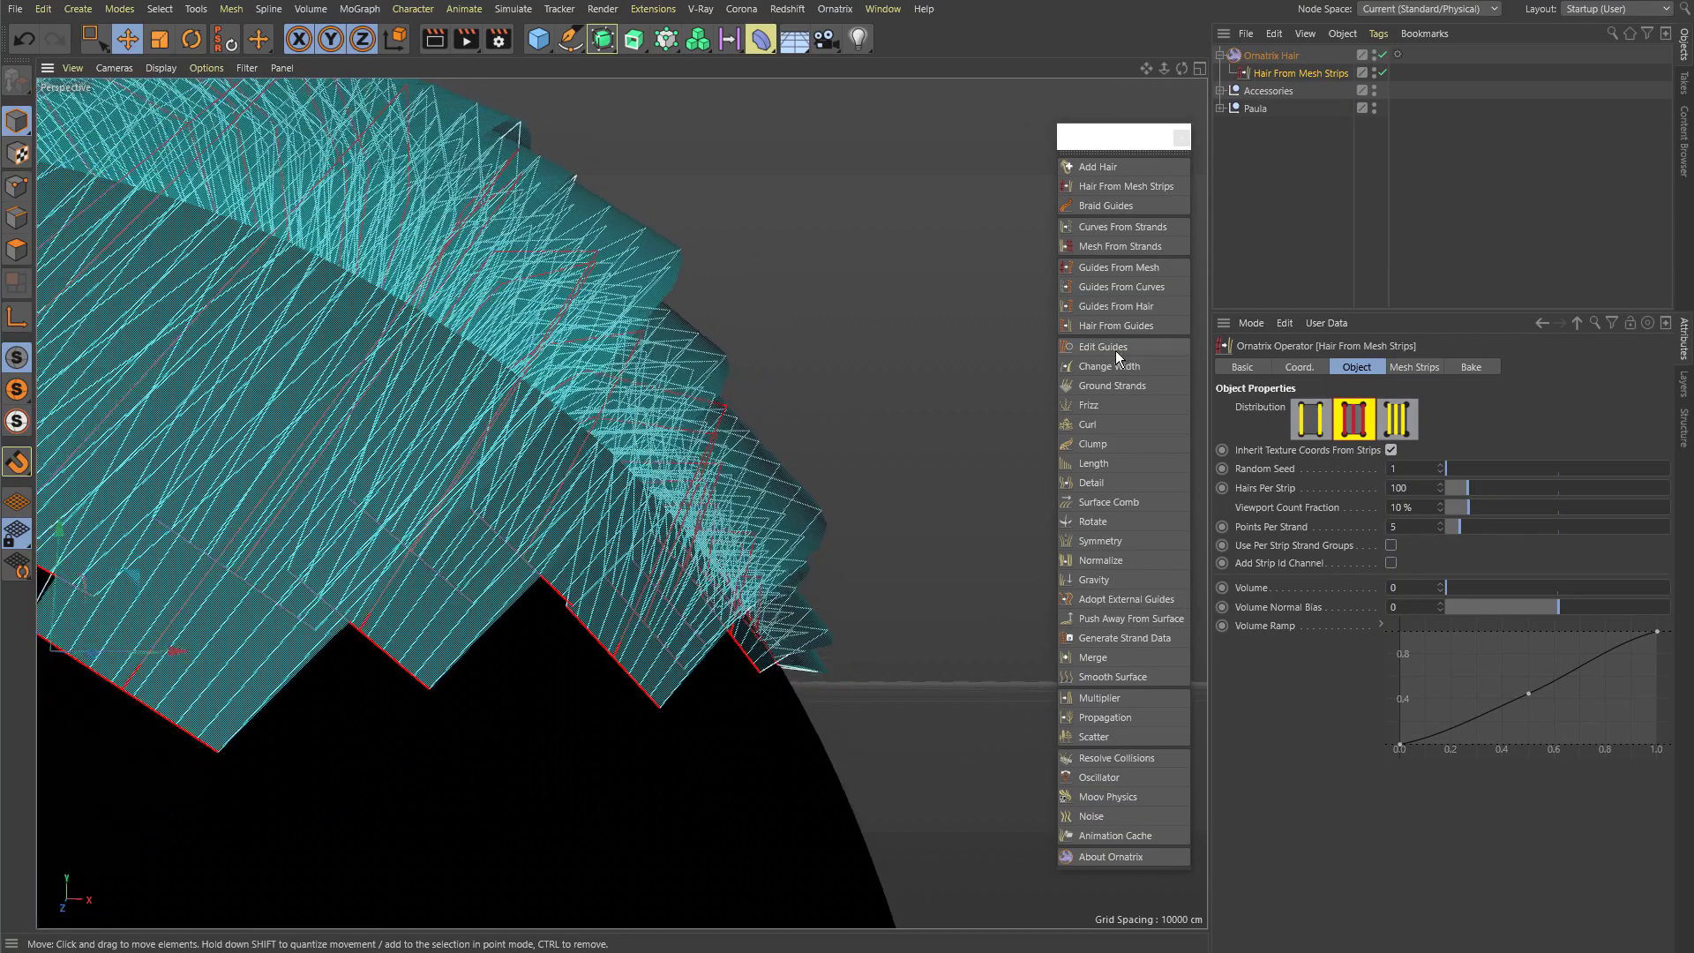
Step: Try Vertex Distribution on the scalp strips, inspect the strands along the strip edges, and return to Random Distribution
click(1321, 427)
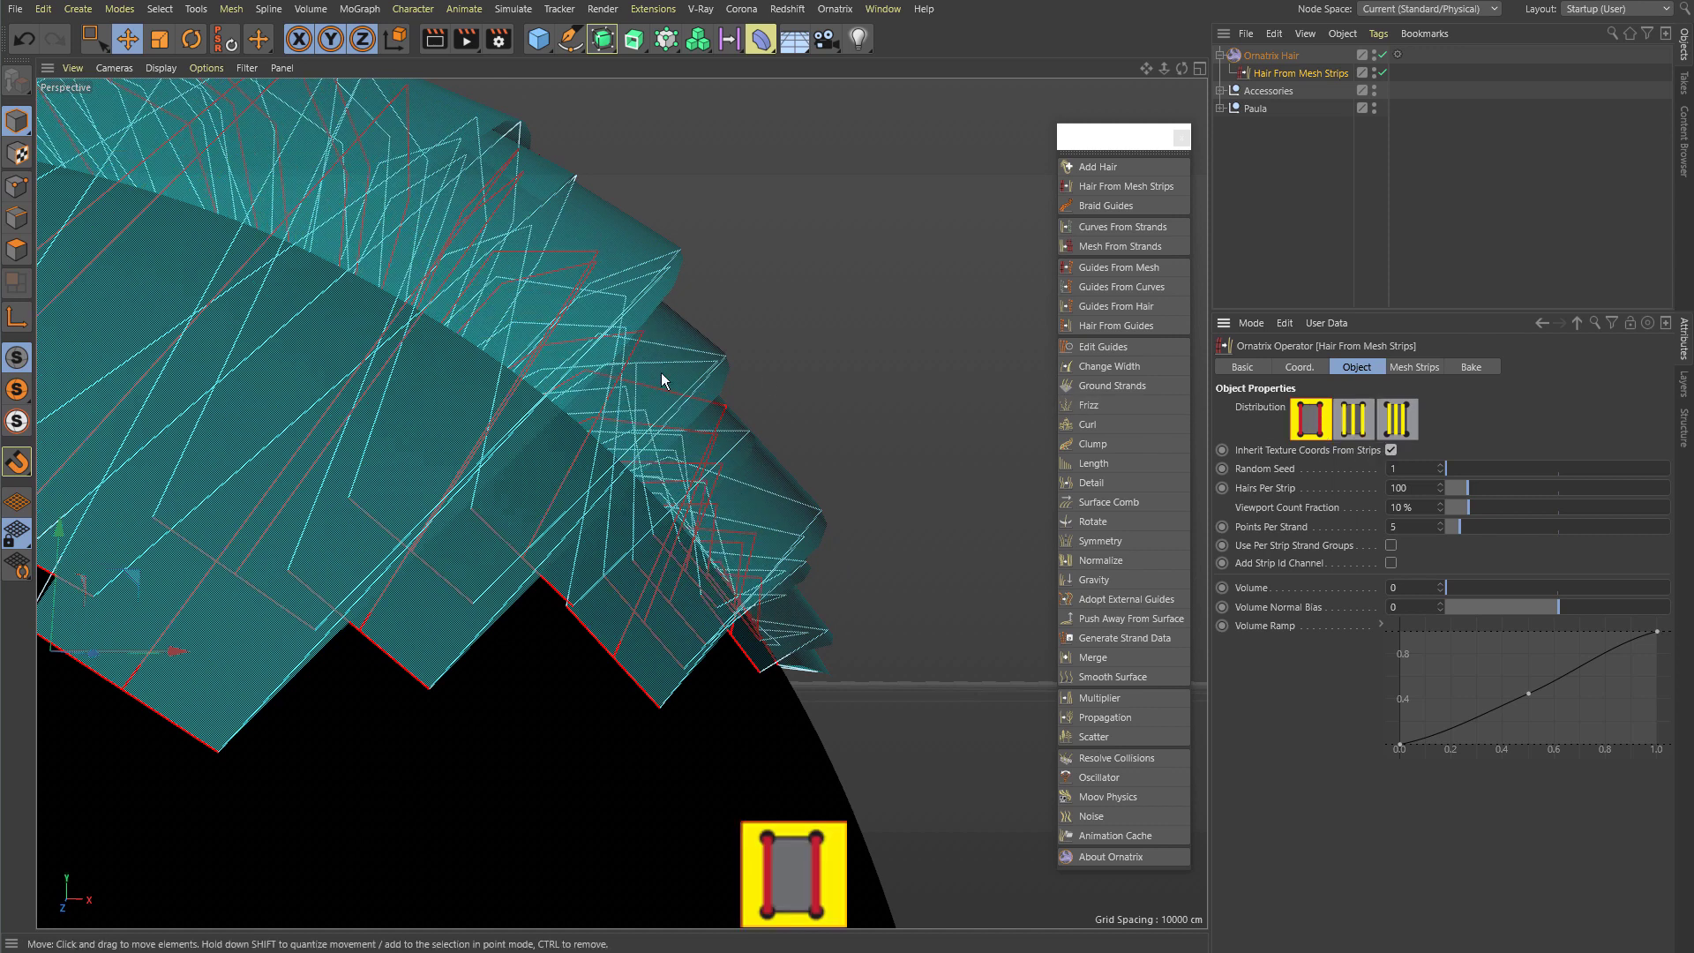
scroll(728, 443, up, 2)
scroll(718, 441, up, 2)
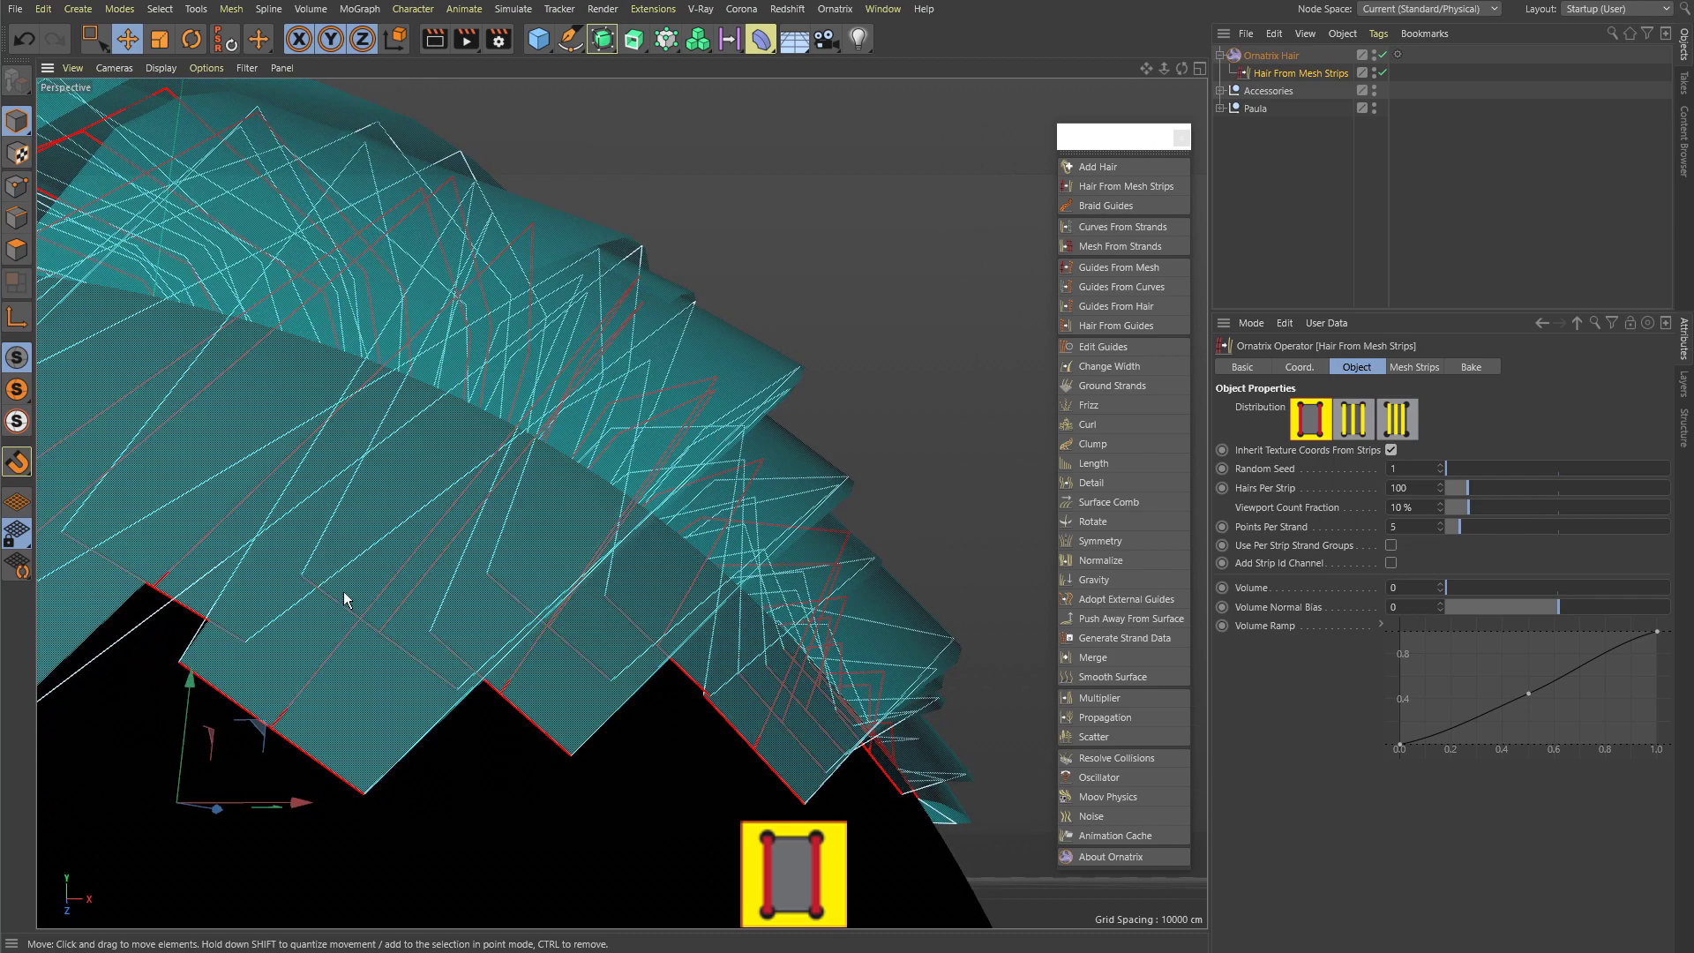
scroll(530, 496, down, 6)
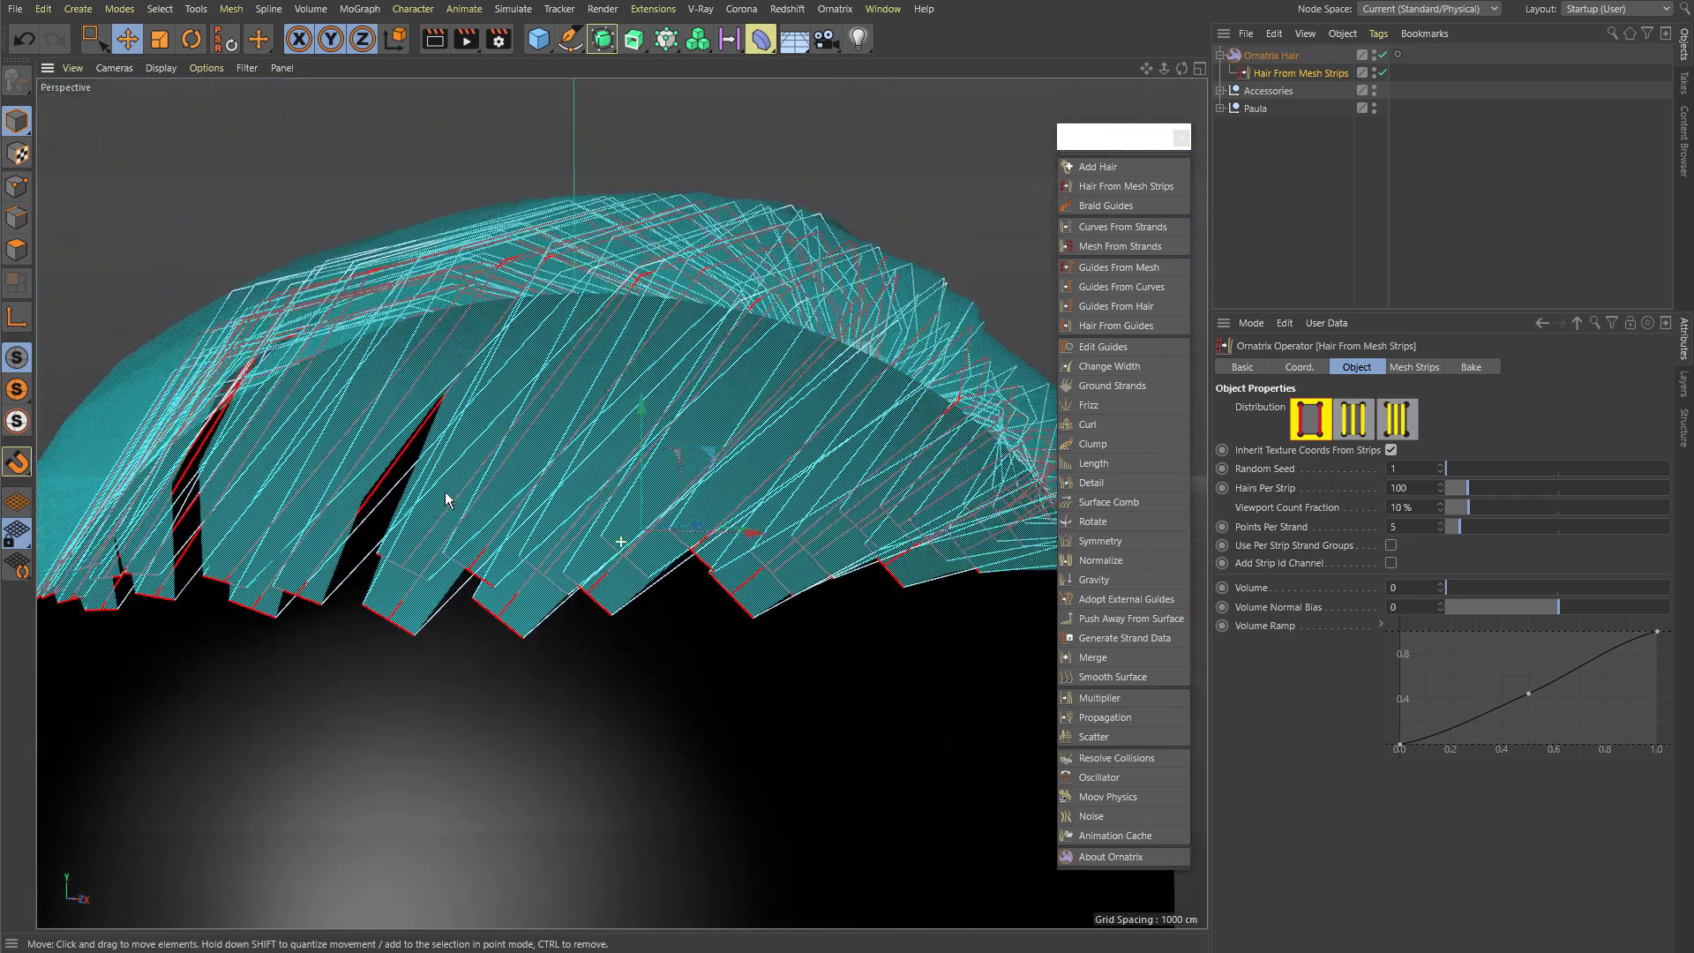
alt+drag(642, 496, 303, 460)
alt+drag(664, 388, 673, 382)
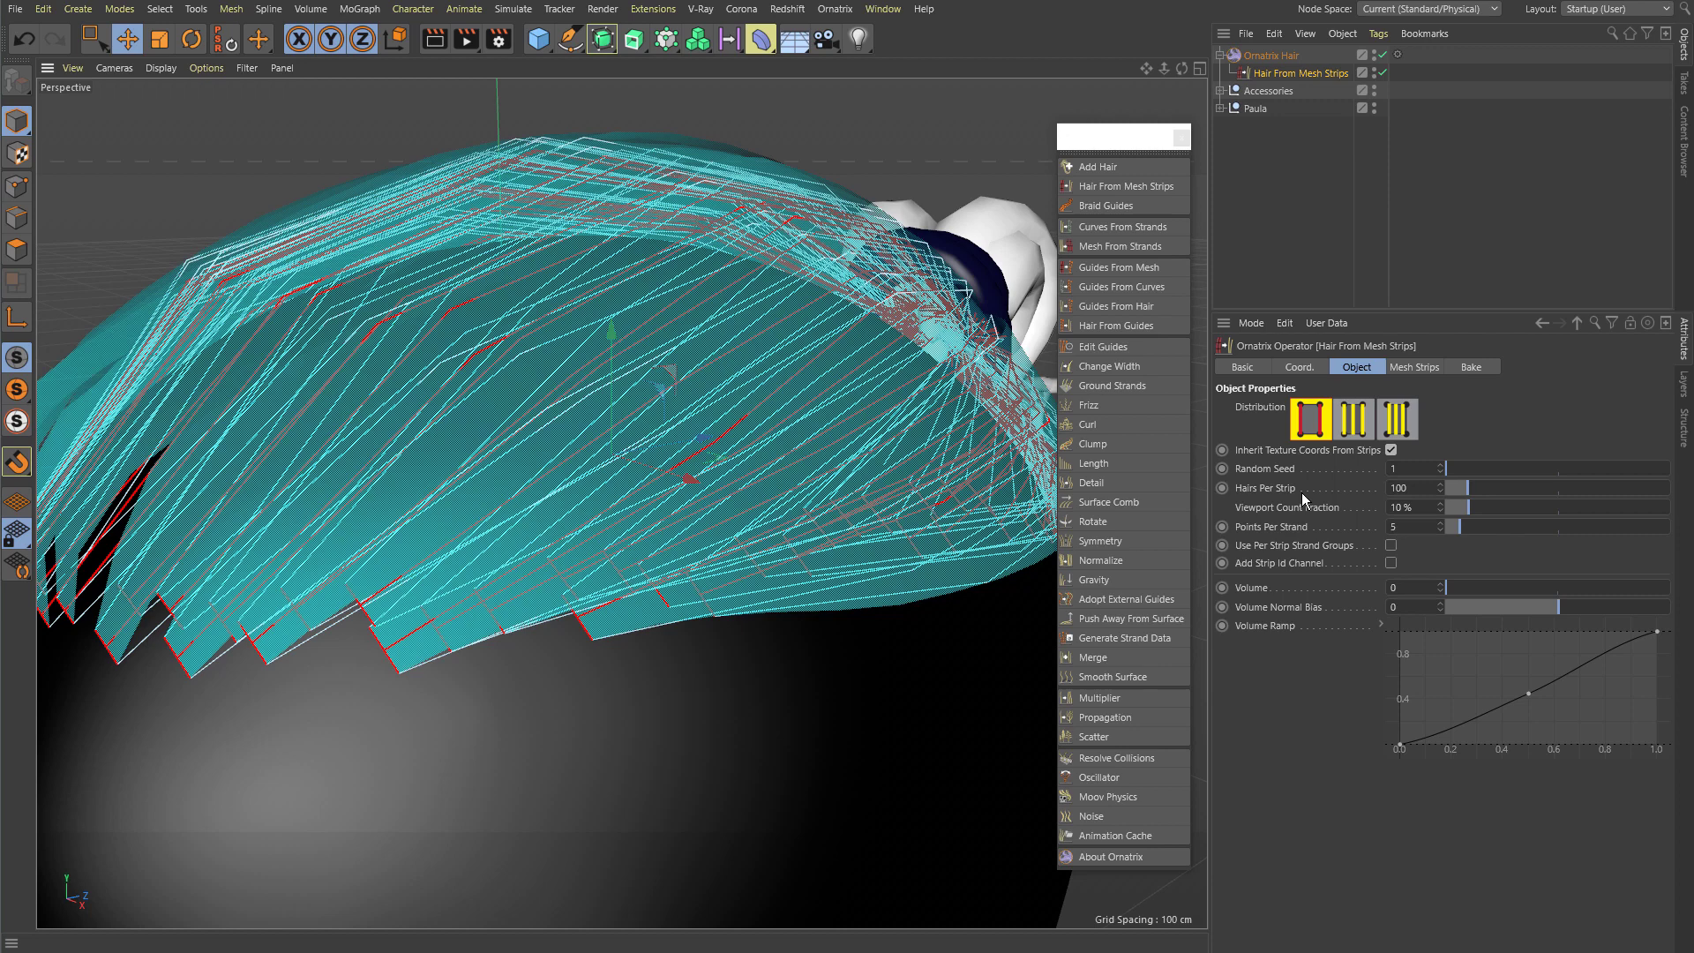
alt+right_drag(689, 465, 798, 480)
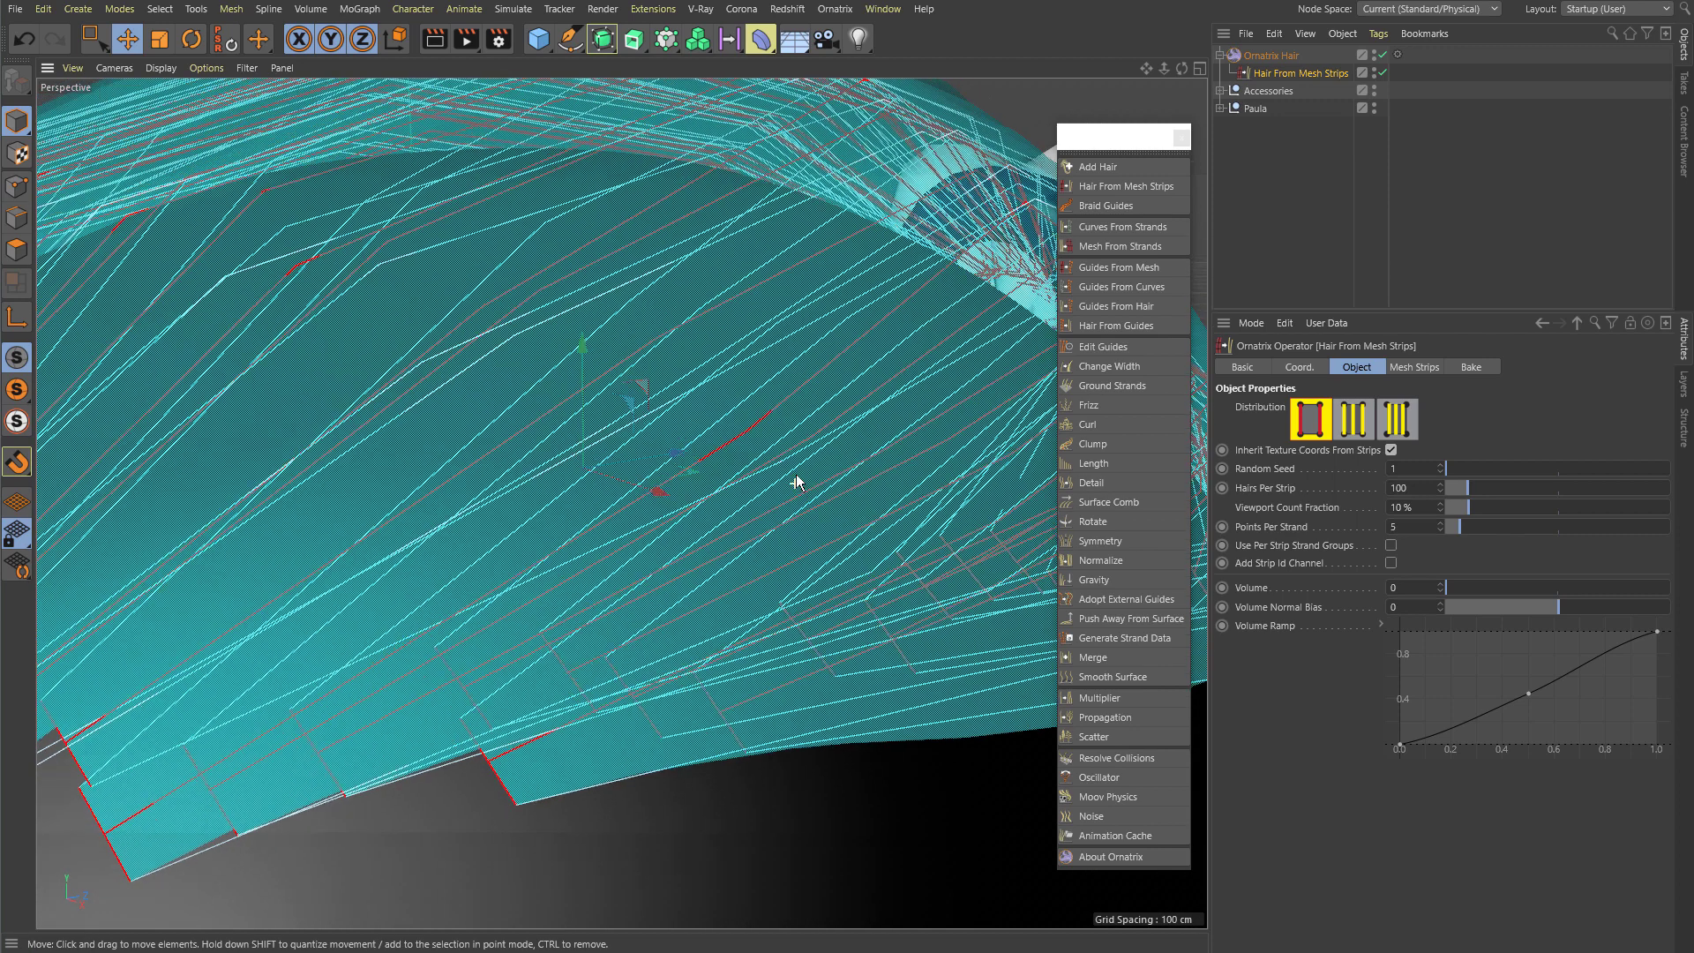
alt+drag(798, 480, 901, 403)
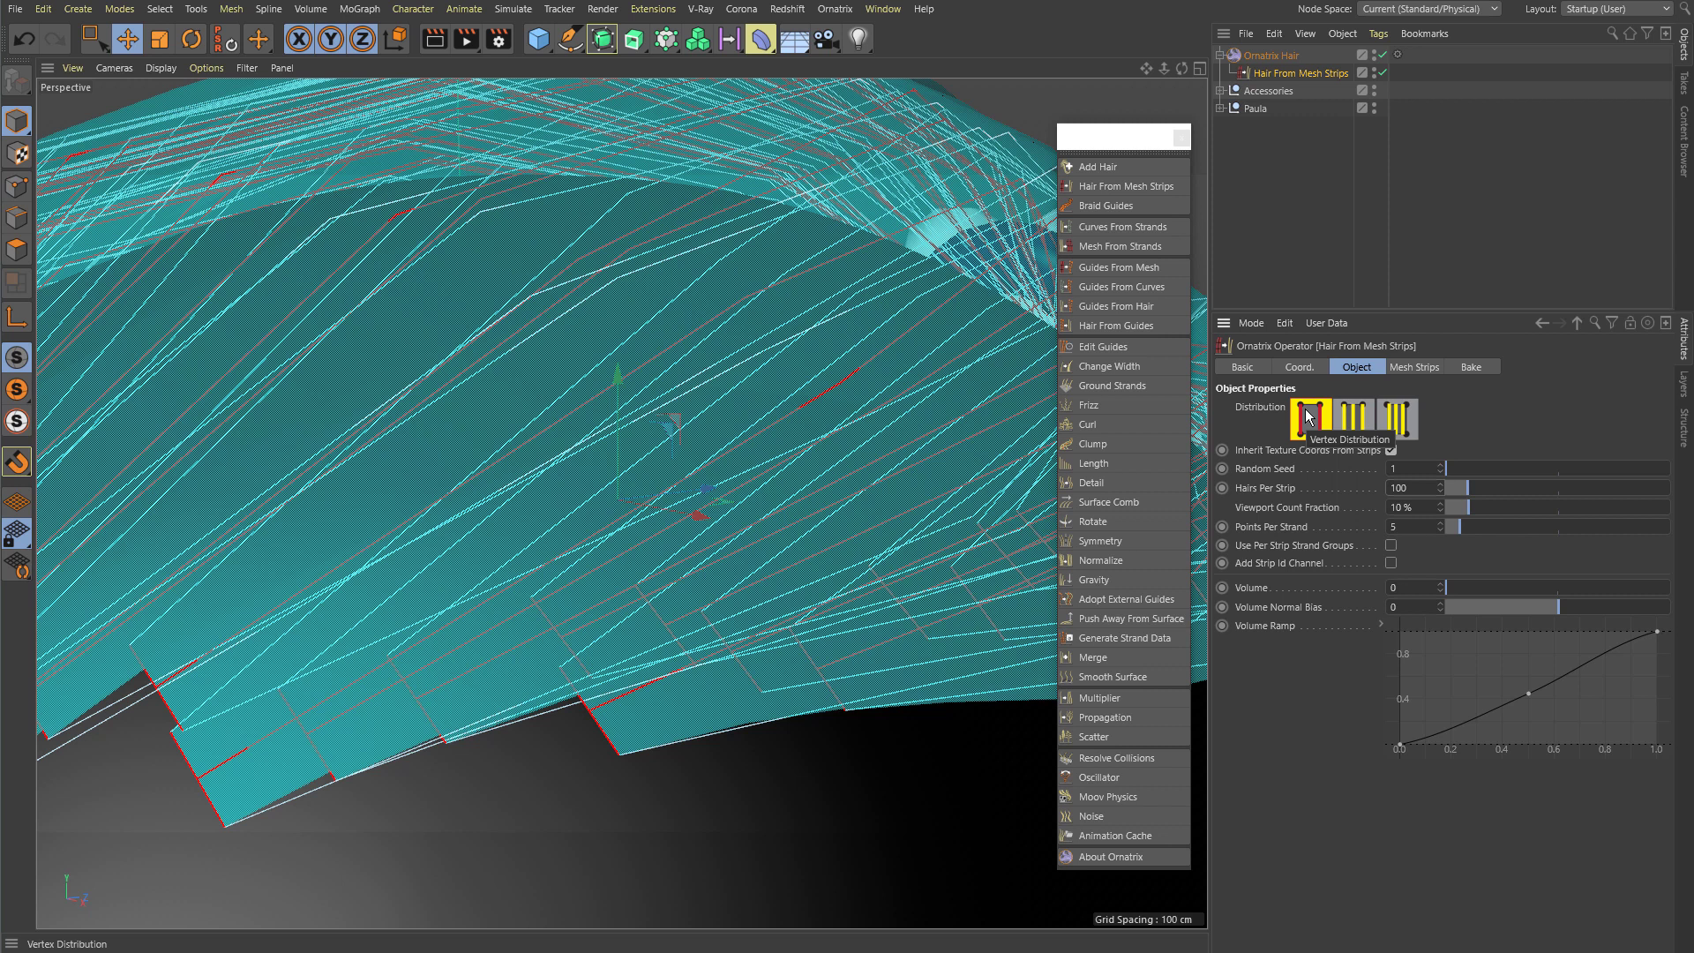
click(1397, 418)
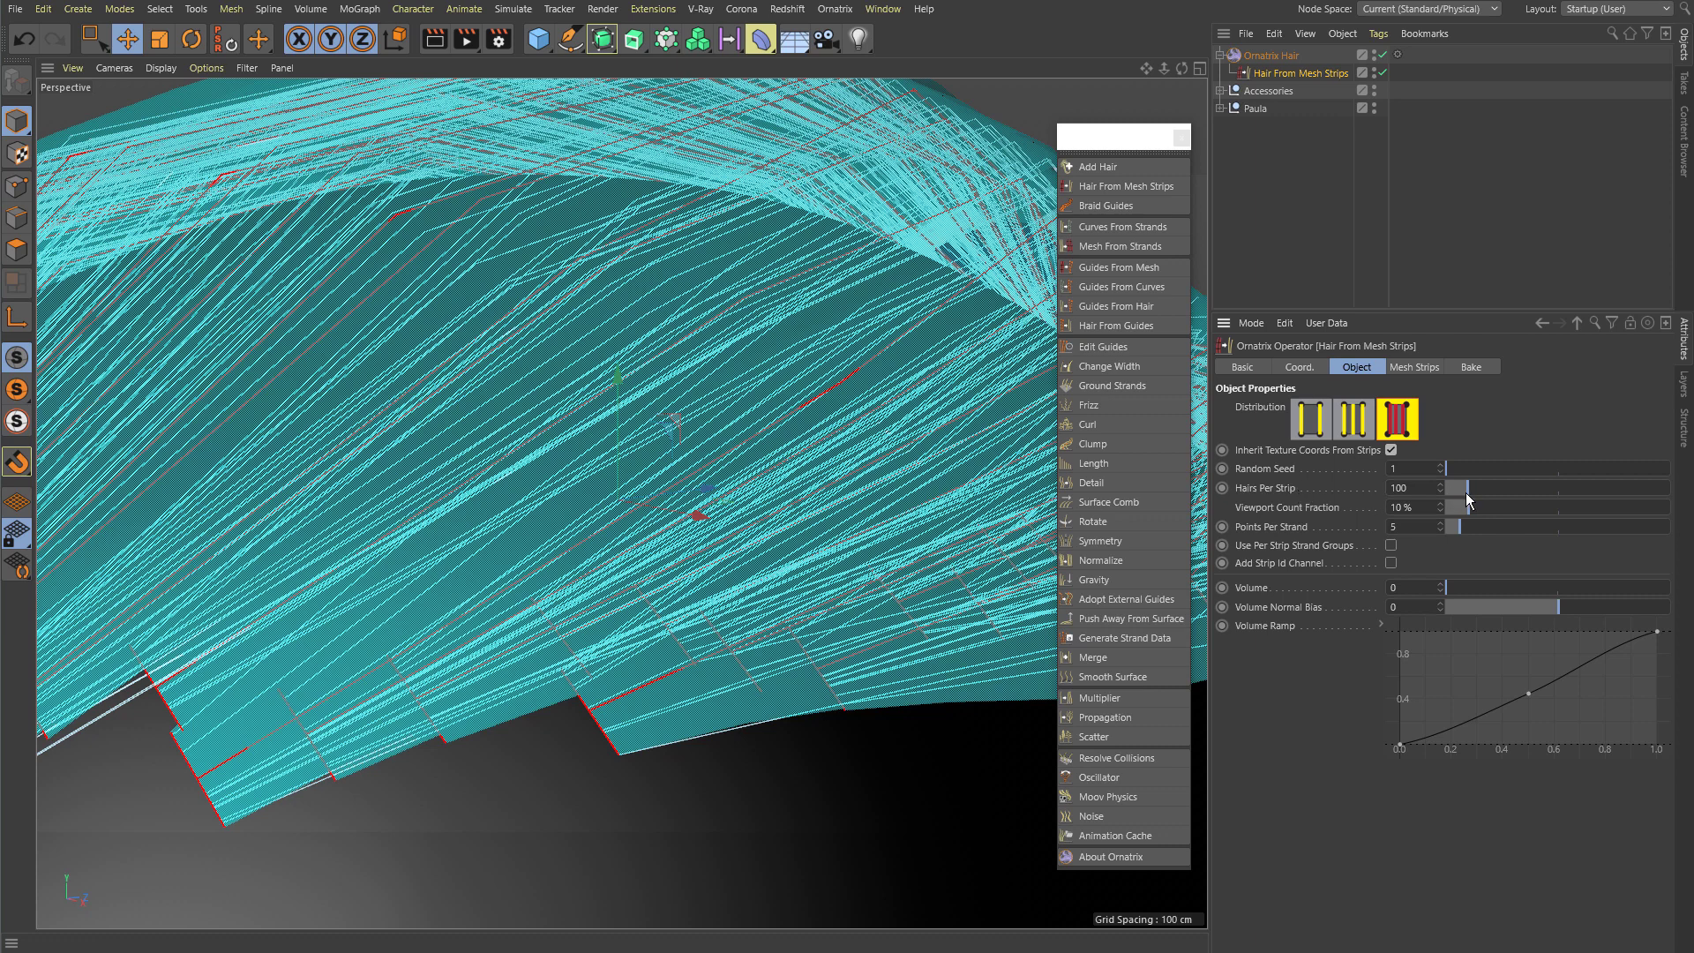
Step: Set Hairs Per Strip to 1000 and Viewport Count Fraction to 5% for the Hair From Mesh Strips operator
drag(1467, 495, 1679, 497)
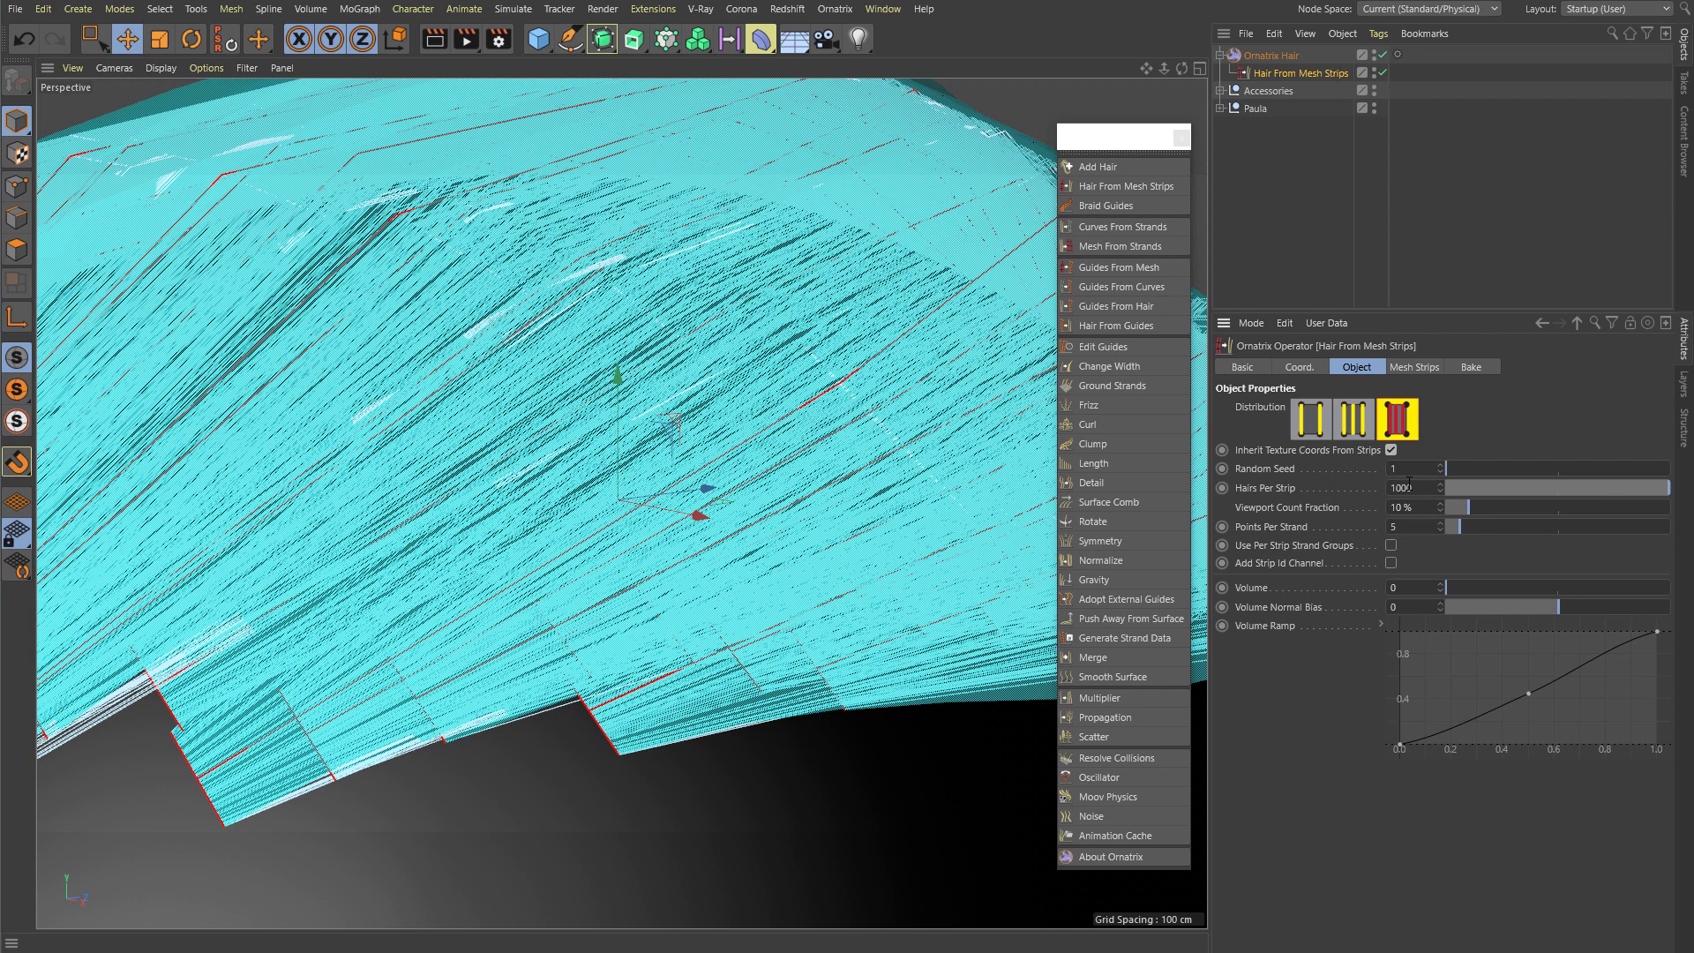
alt+drag(937, 510, 987, 484)
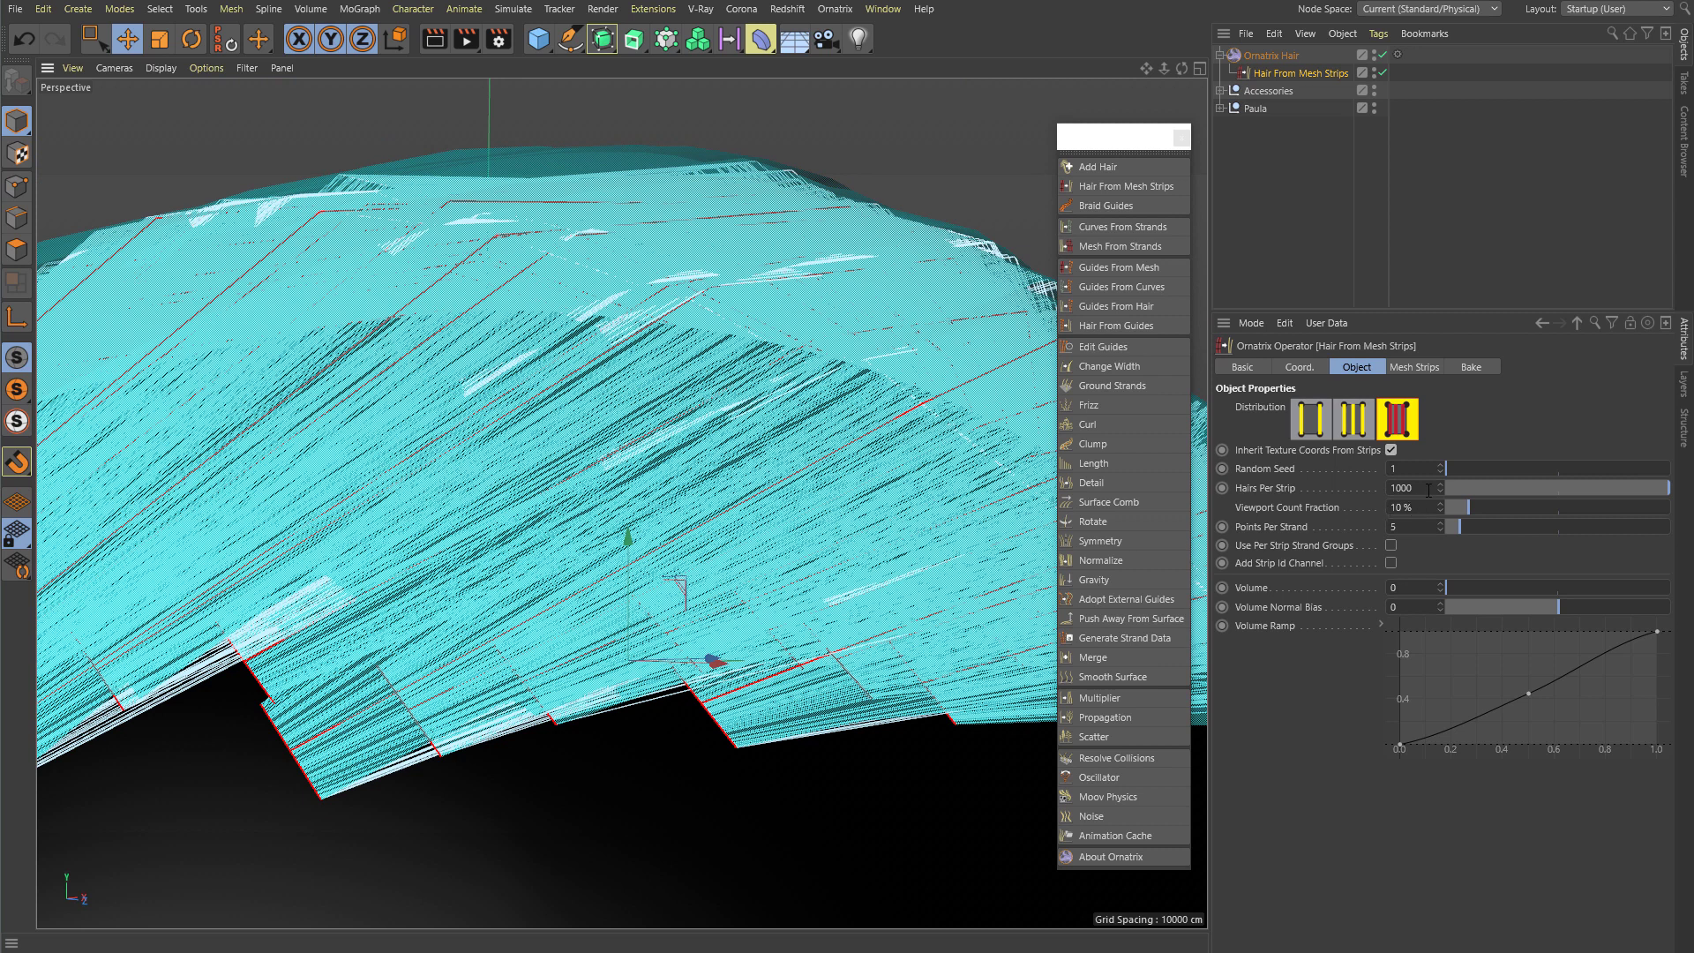
drag(1429, 489, 1373, 485)
drag(1473, 512, 1458, 507)
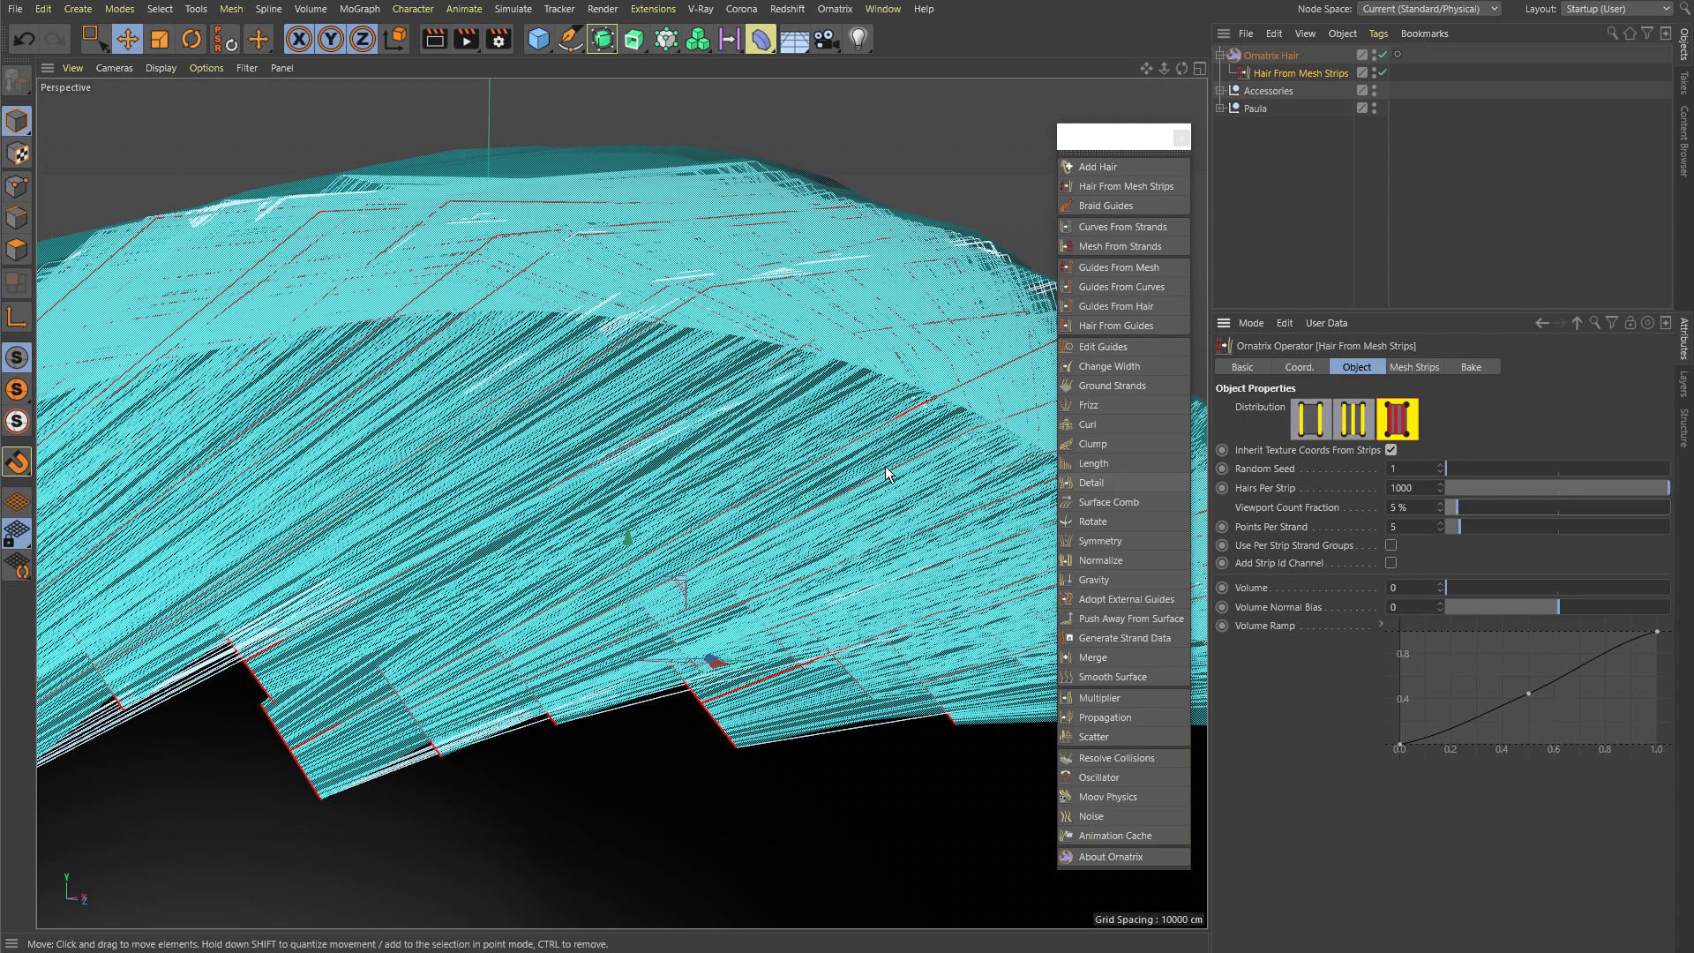
Step: Set the Viewport Count Fraction of the Hair From Mesh Strips operator to 10%
mouse_move(765, 450)
alt+mouse_down()
mouse_move(768, 480)
mouse_move(783, 458)
mouse_move(765, 450)
alt+mouse_up()
alt+middle_drag(764, 449, 787, 384)
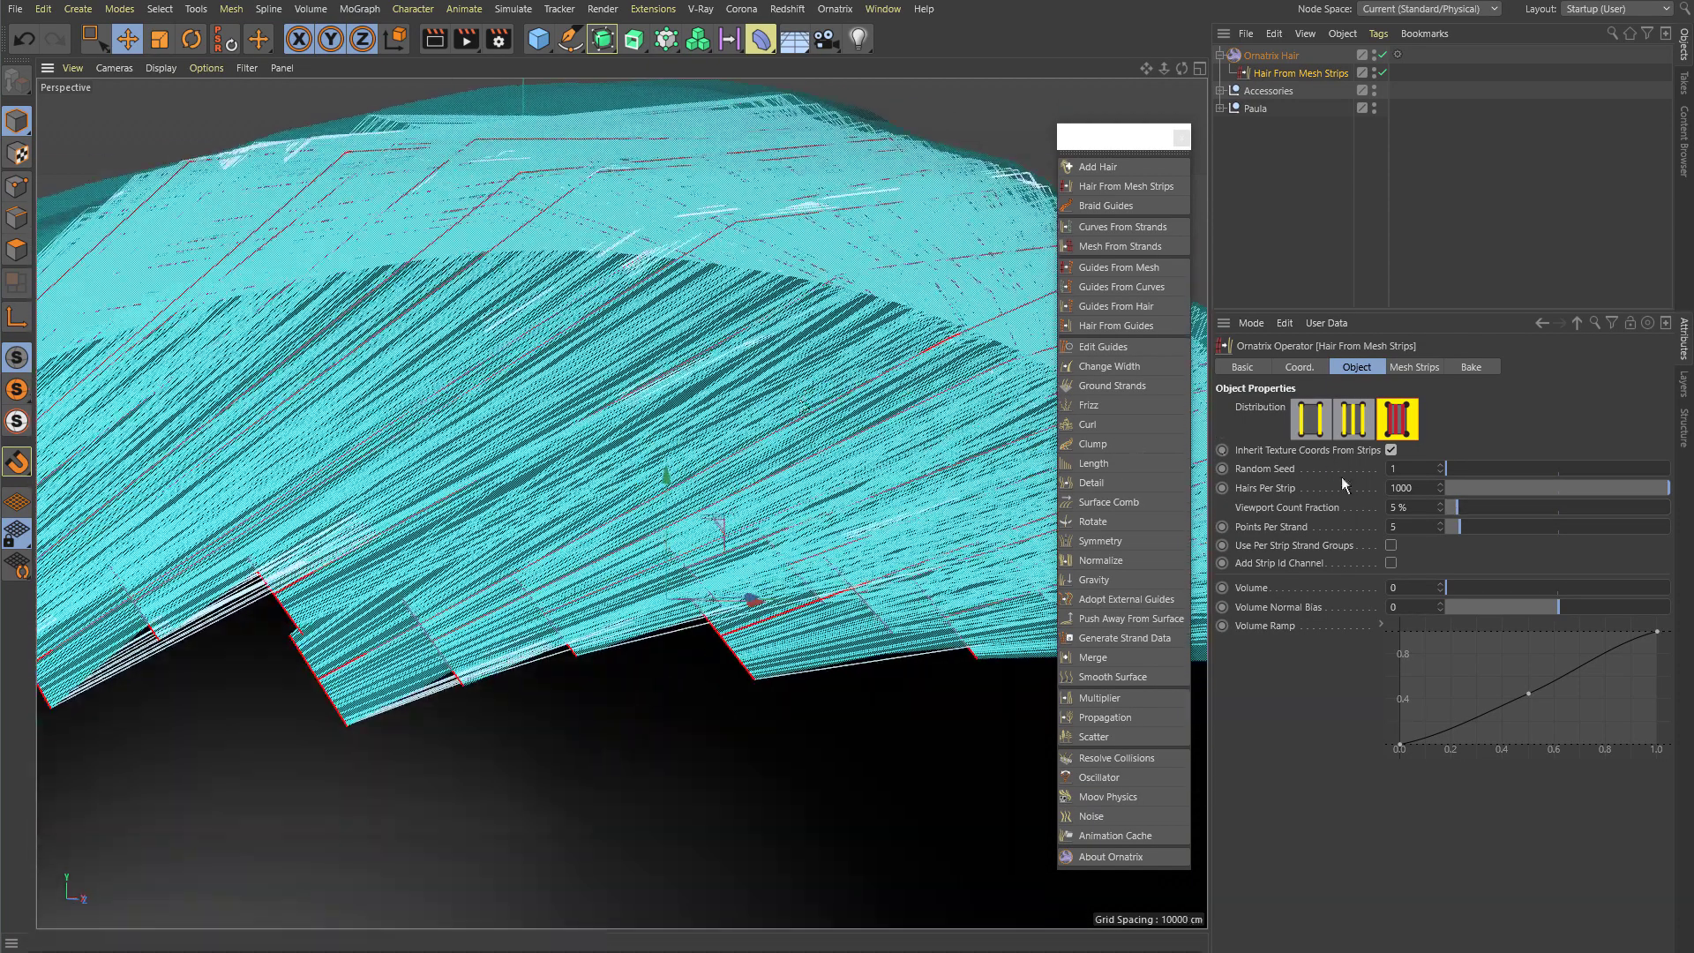
drag(1416, 507, 1342, 495)
text(10)
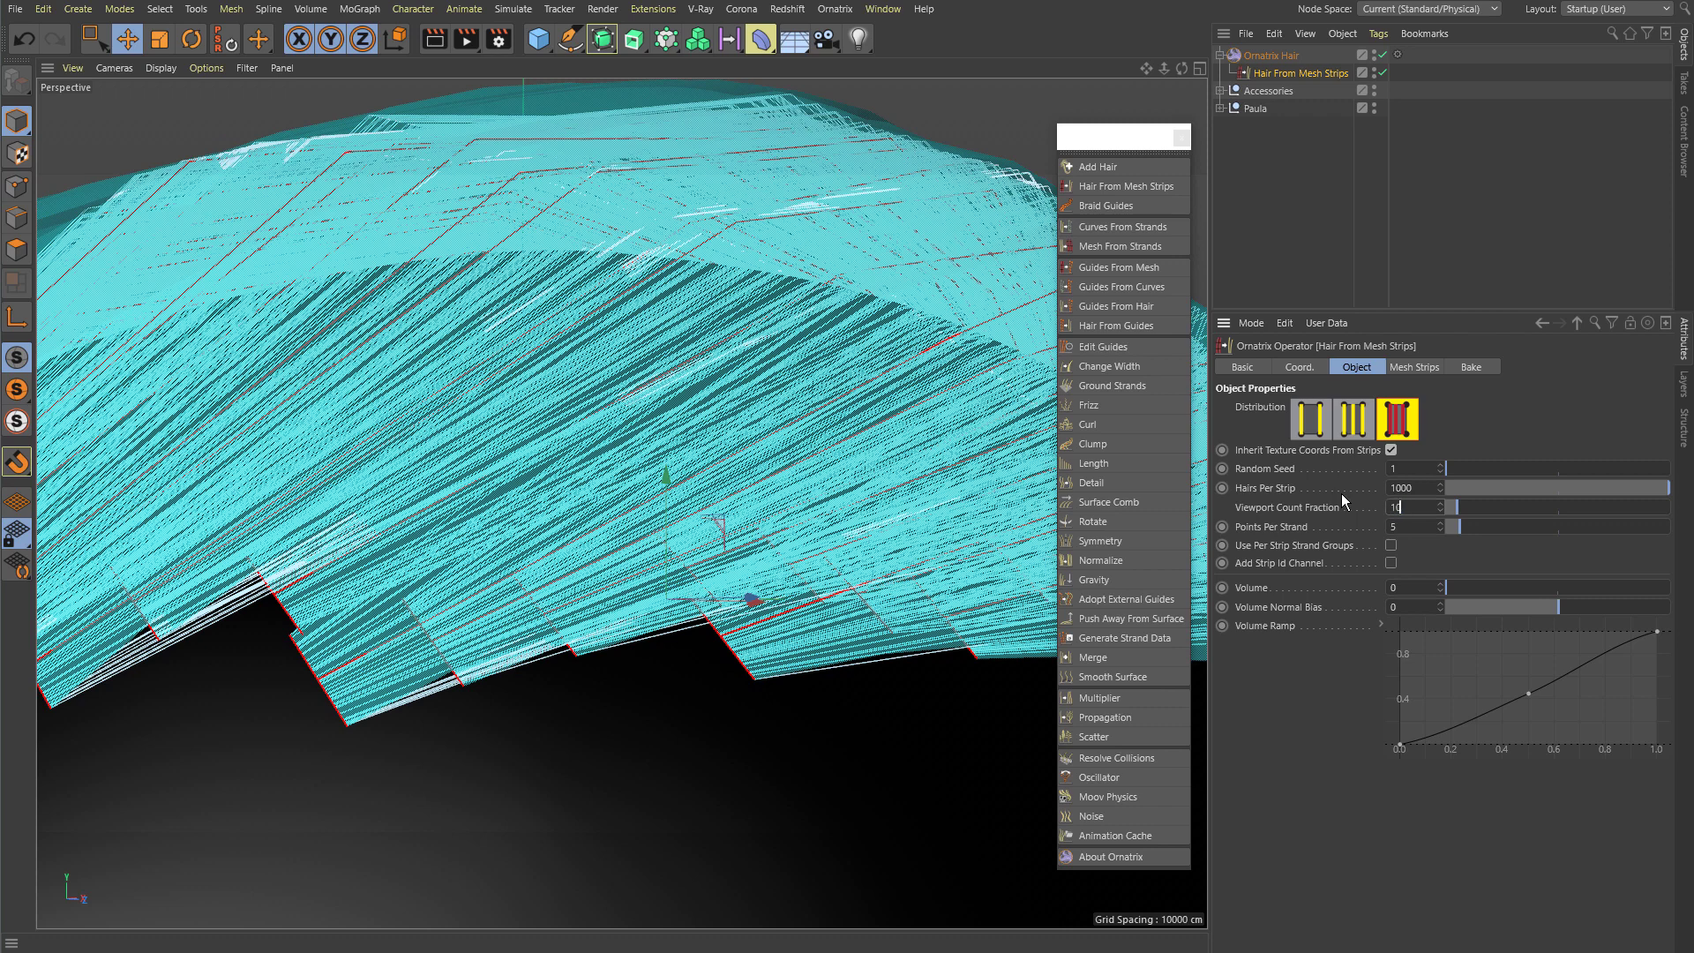
key(Return)
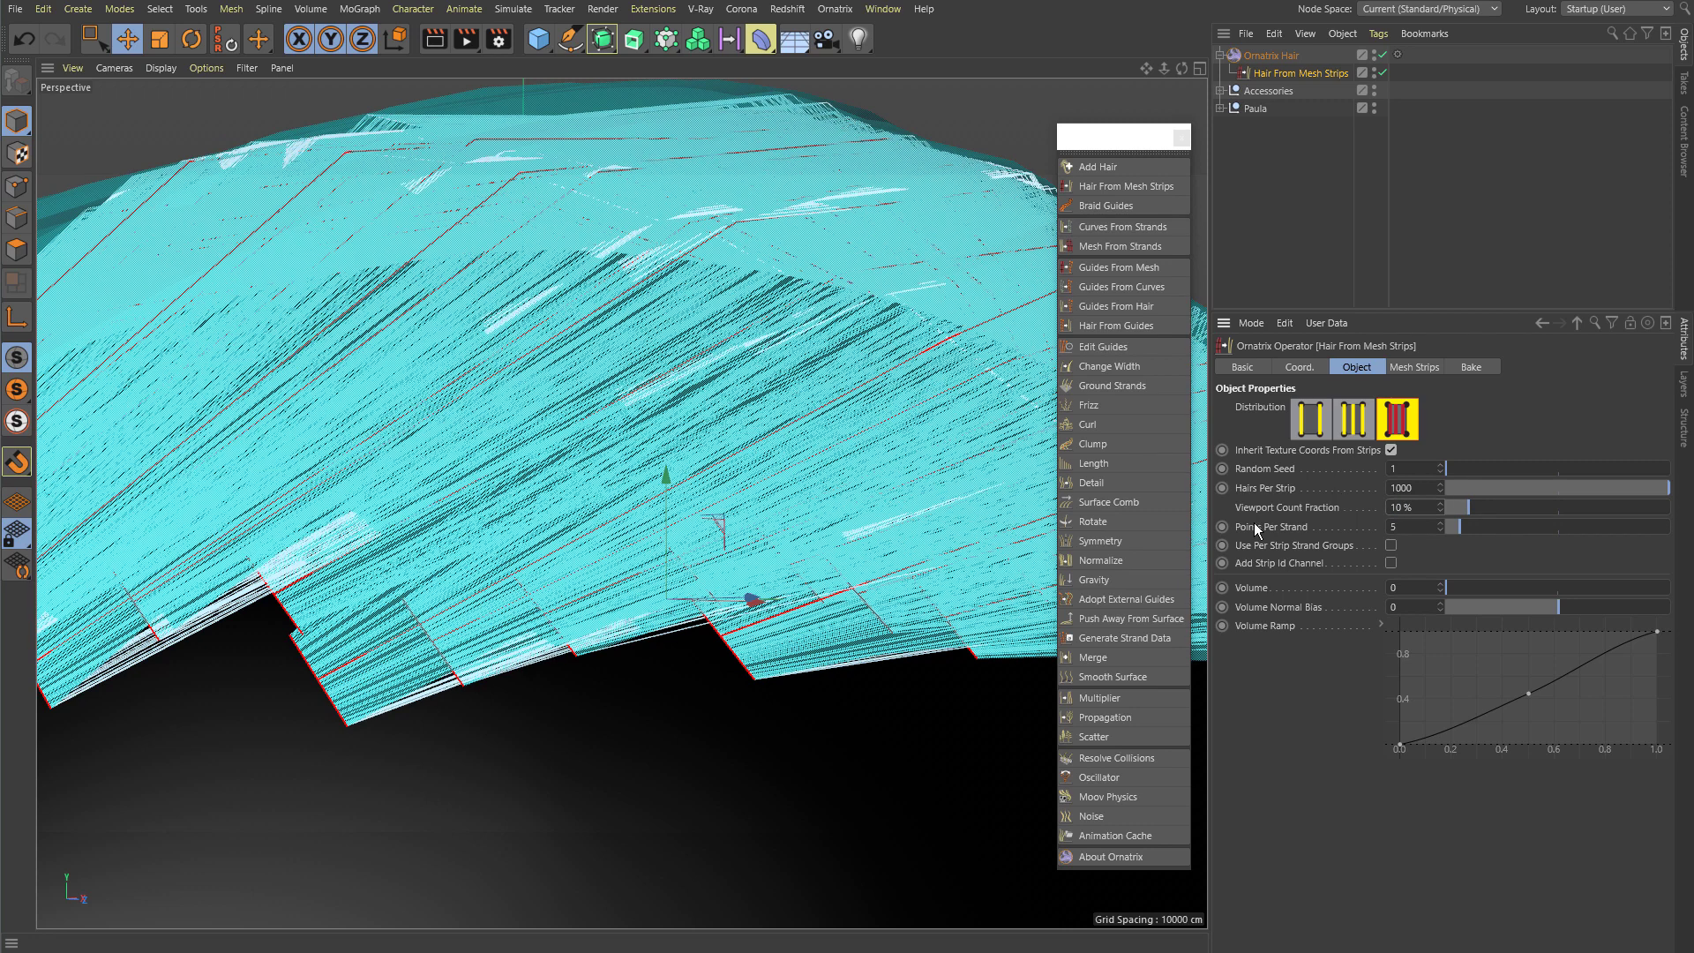
Step: Set Points Per Strand to 20 and check how closely the strands follow the curvature of the front scalp strips
alt+drag(970, 494, 427, 399)
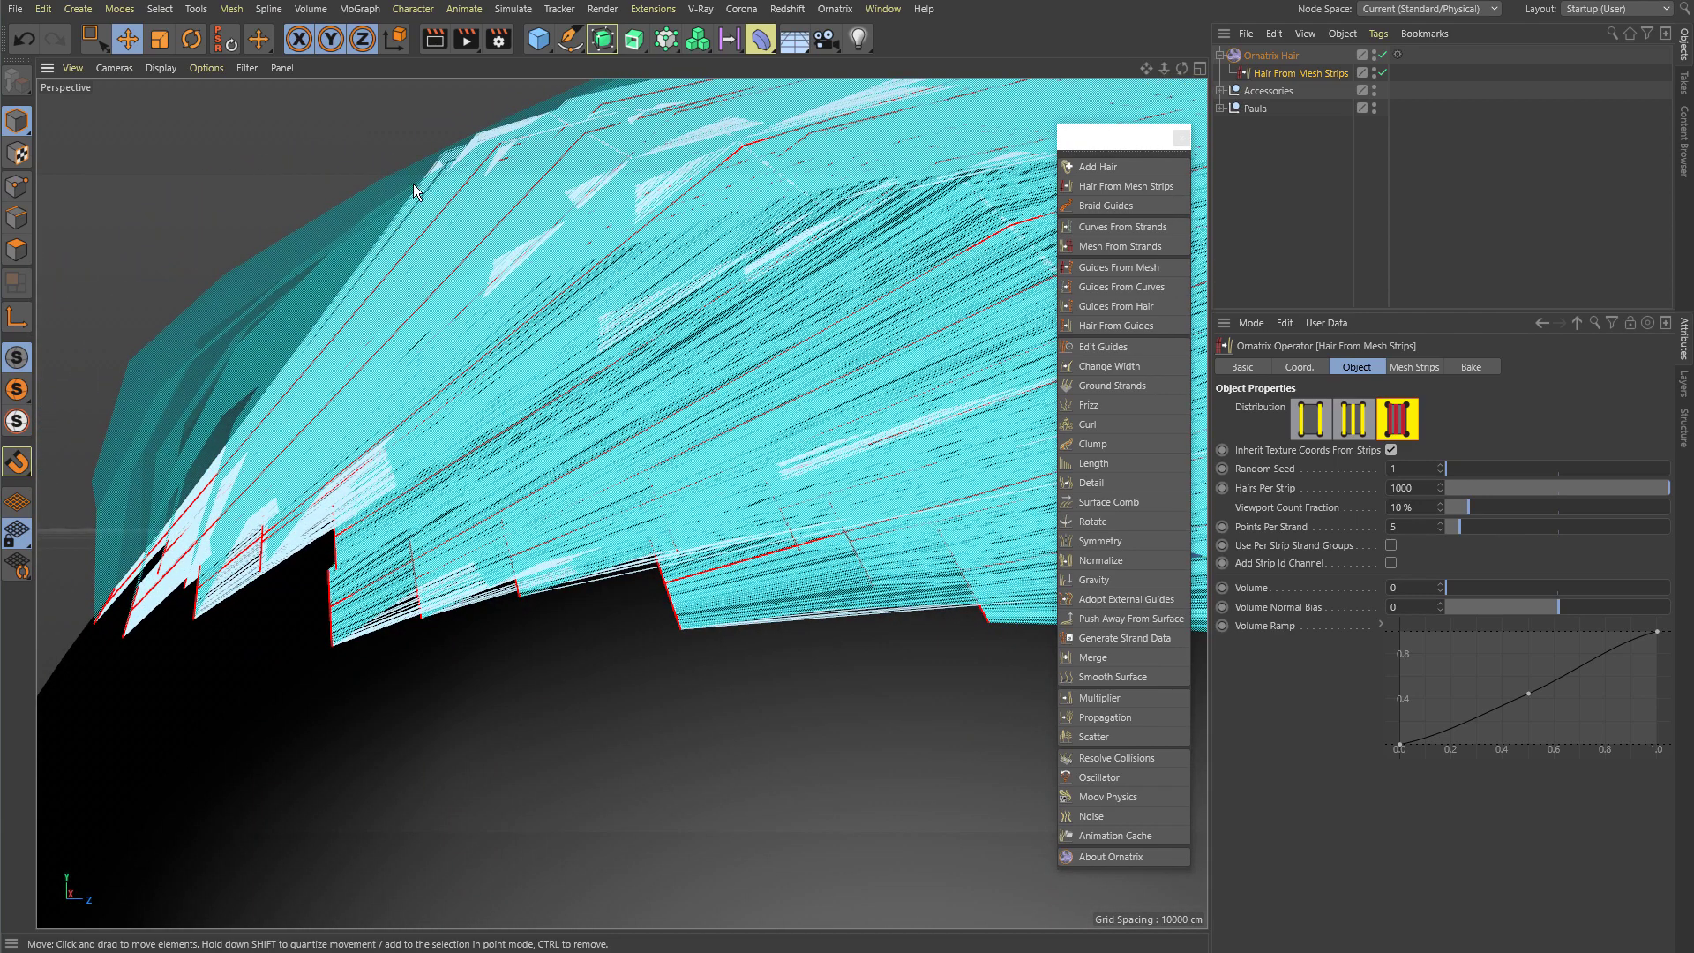
alt+drag(246, 442, 595, 388)
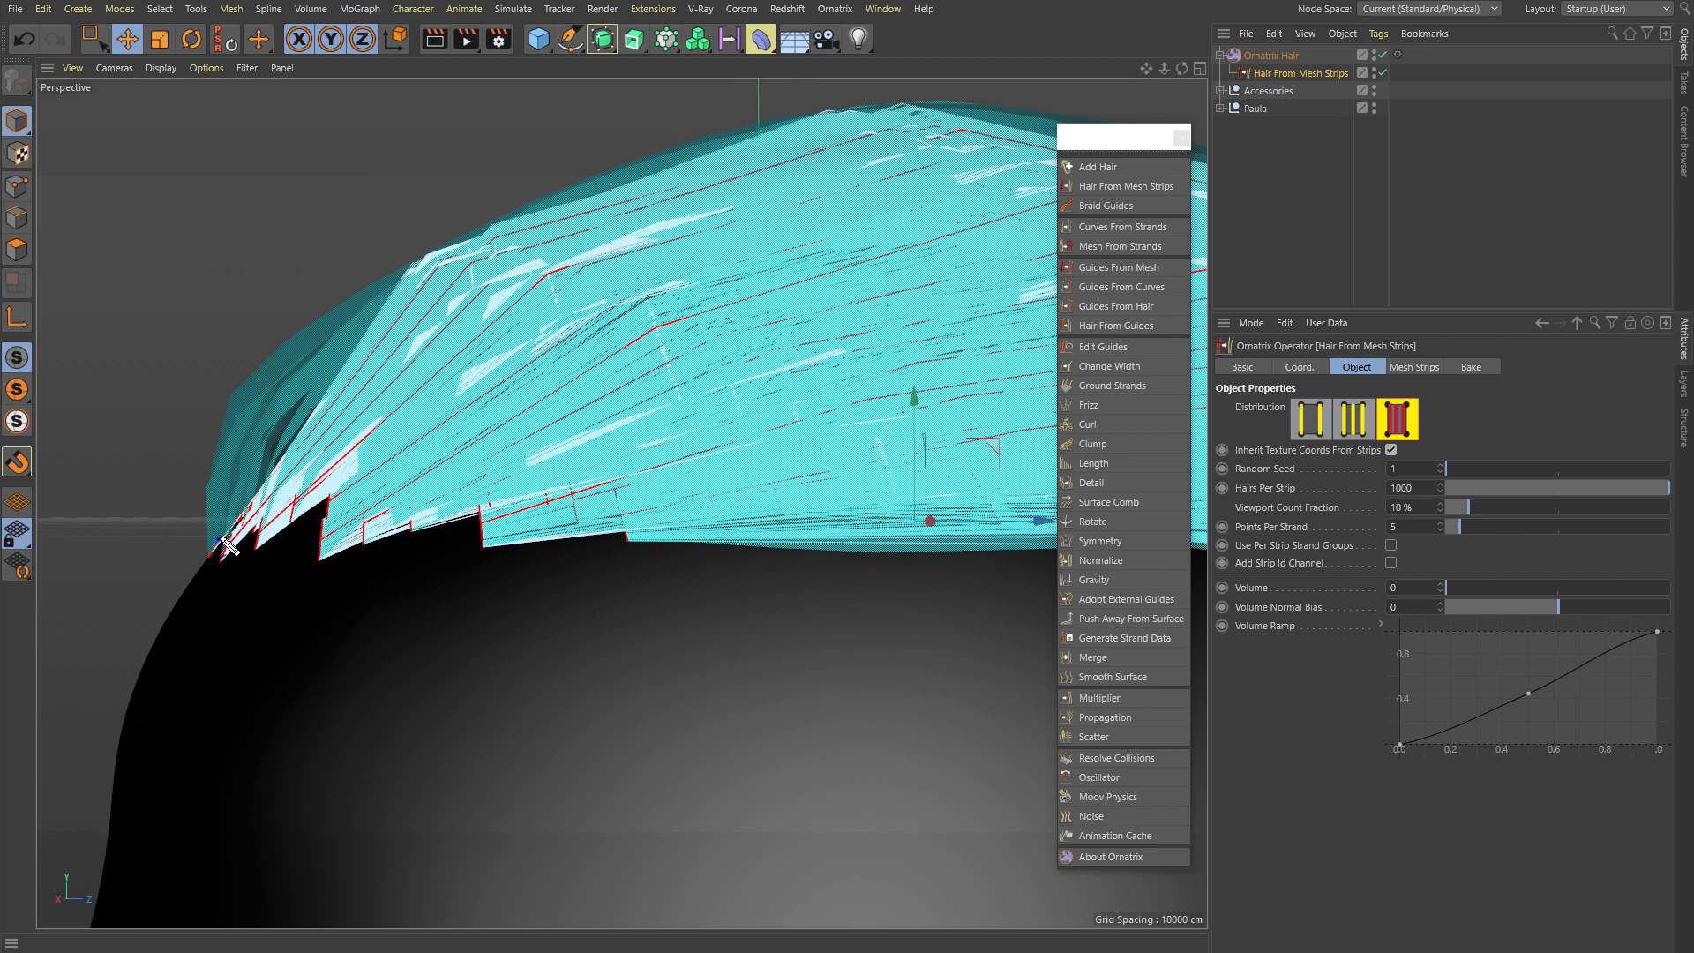
mouse_move(226, 543)
mouse_down()
mouse_move(378, 364)
mouse_move(433, 256)
mouse_move(851, 103)
mouse_up()
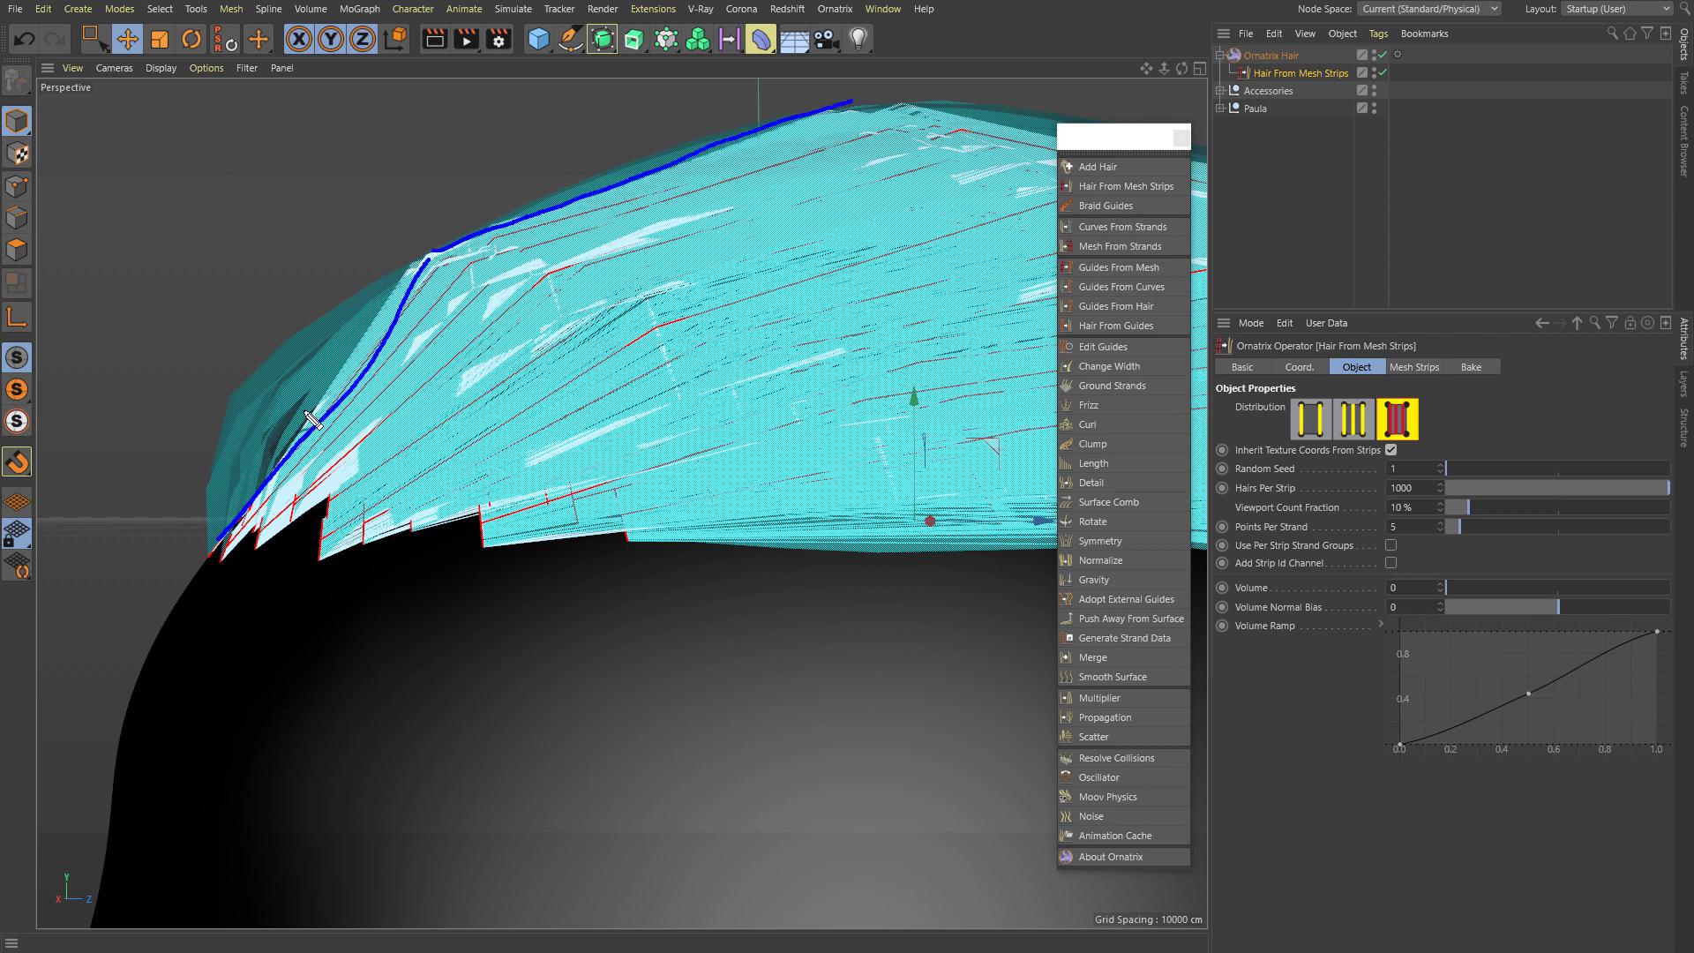
mouse_move(216, 554)
mouse_down()
mouse_move(297, 364)
mouse_move(419, 260)
mouse_move(583, 178)
mouse_up()
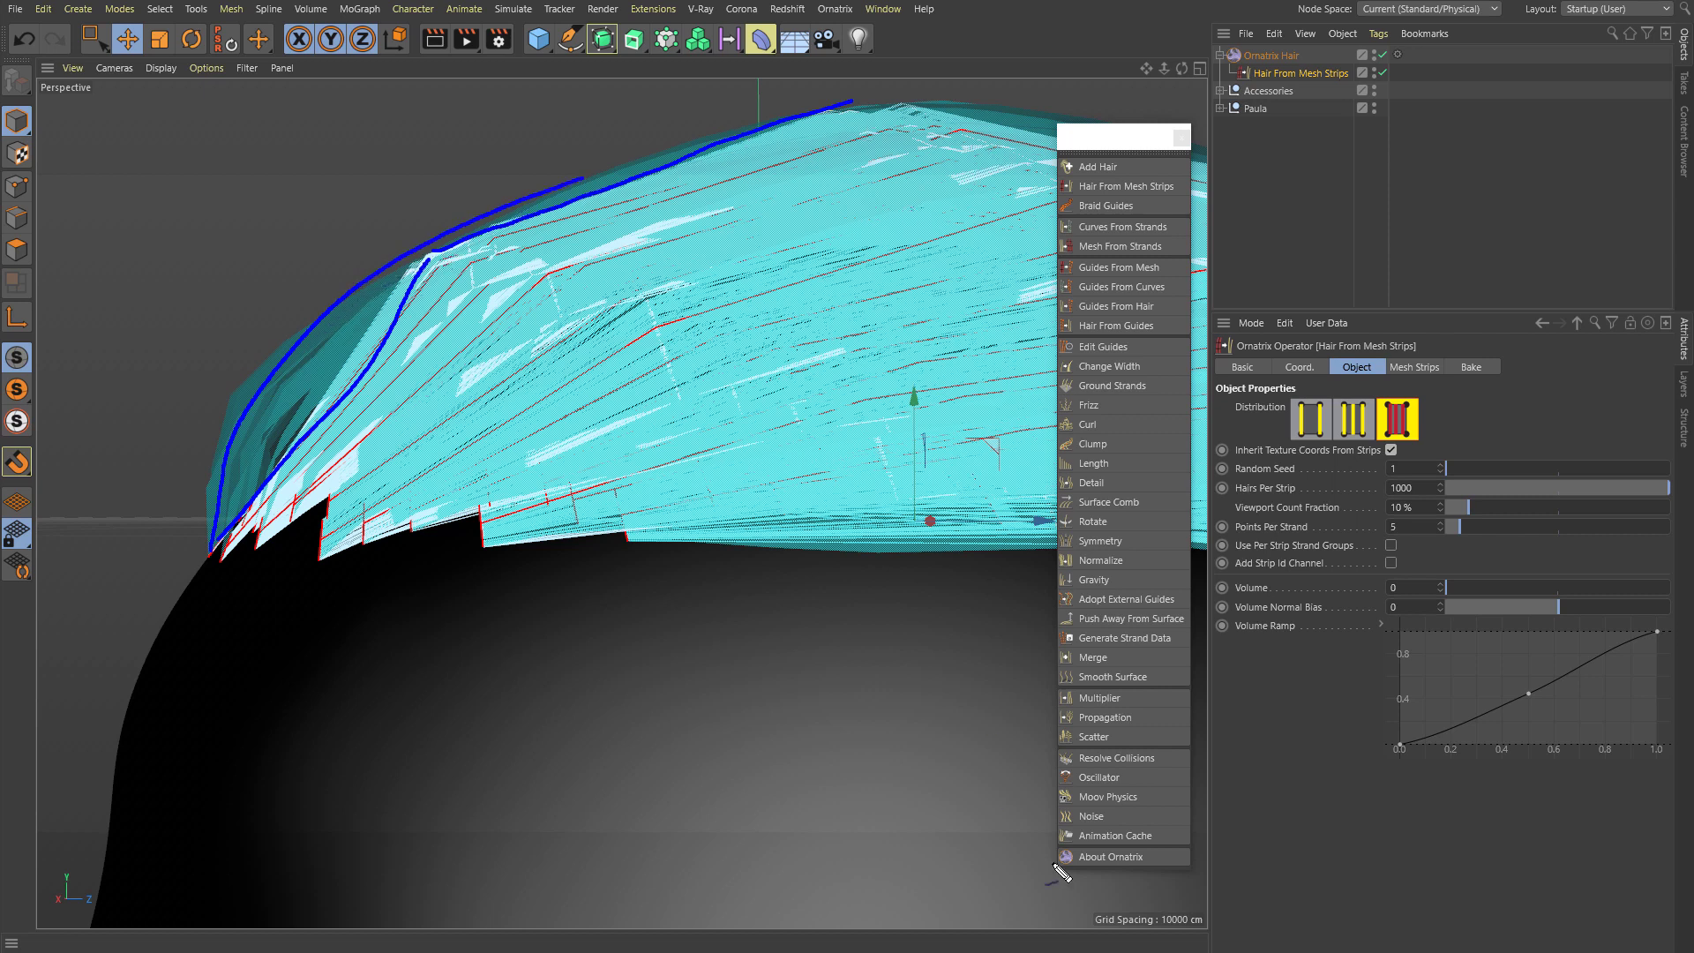
key(Escape)
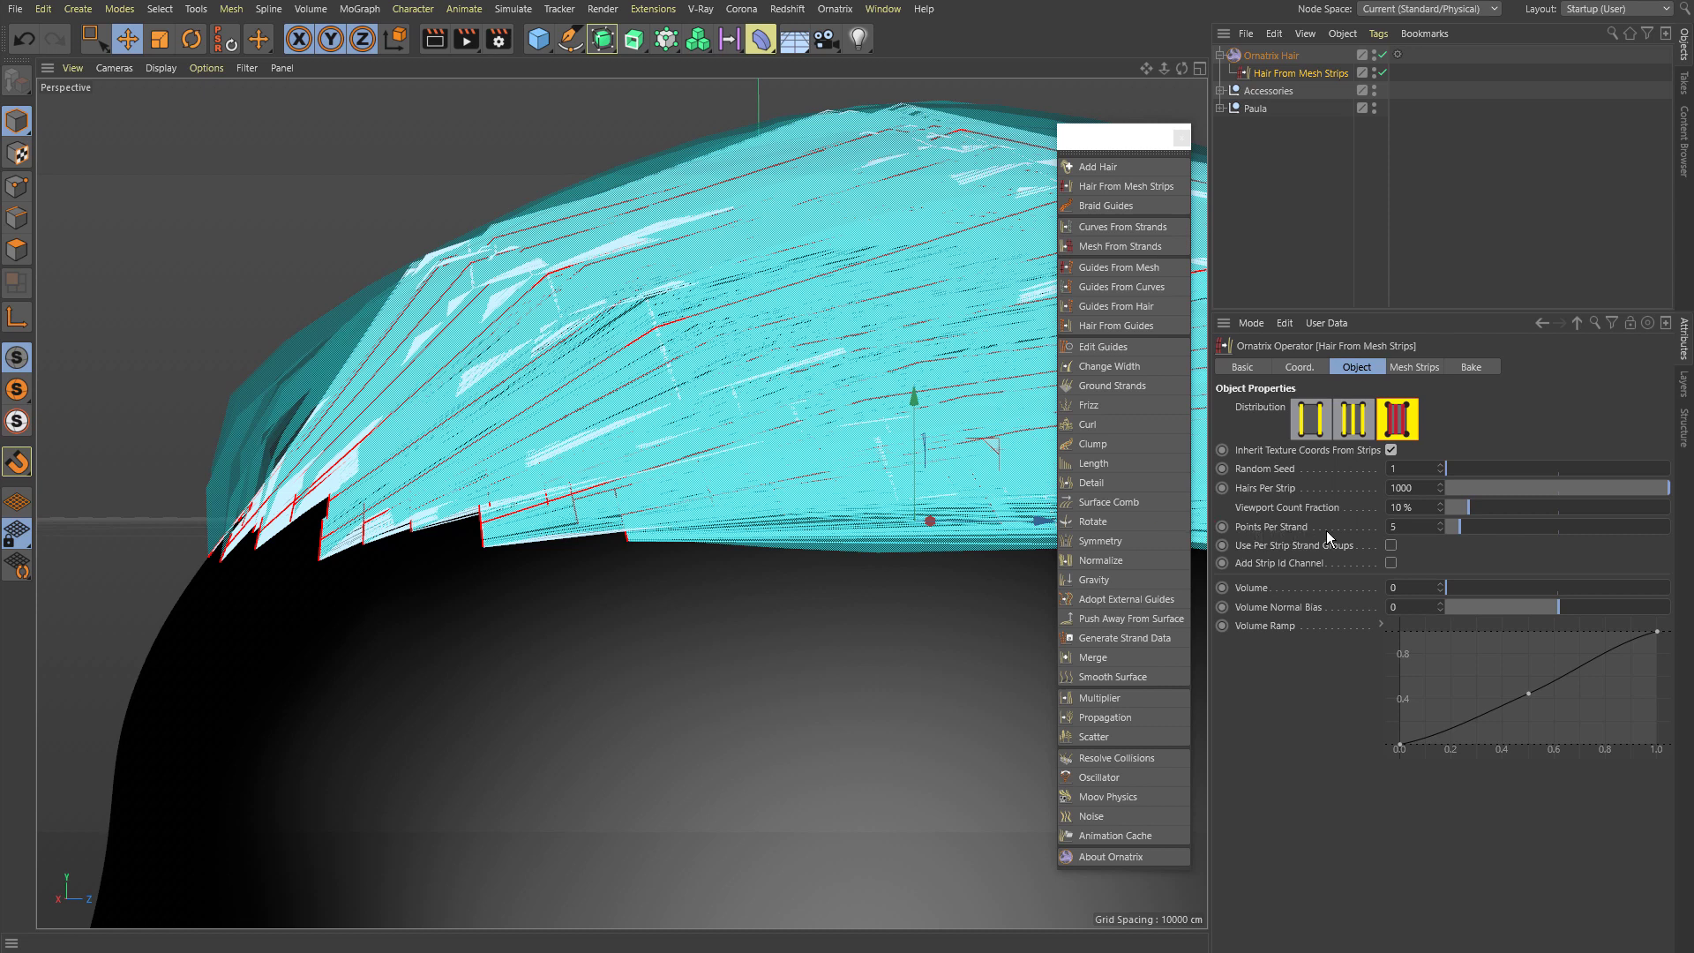
double_click(1408, 526)
text(20)
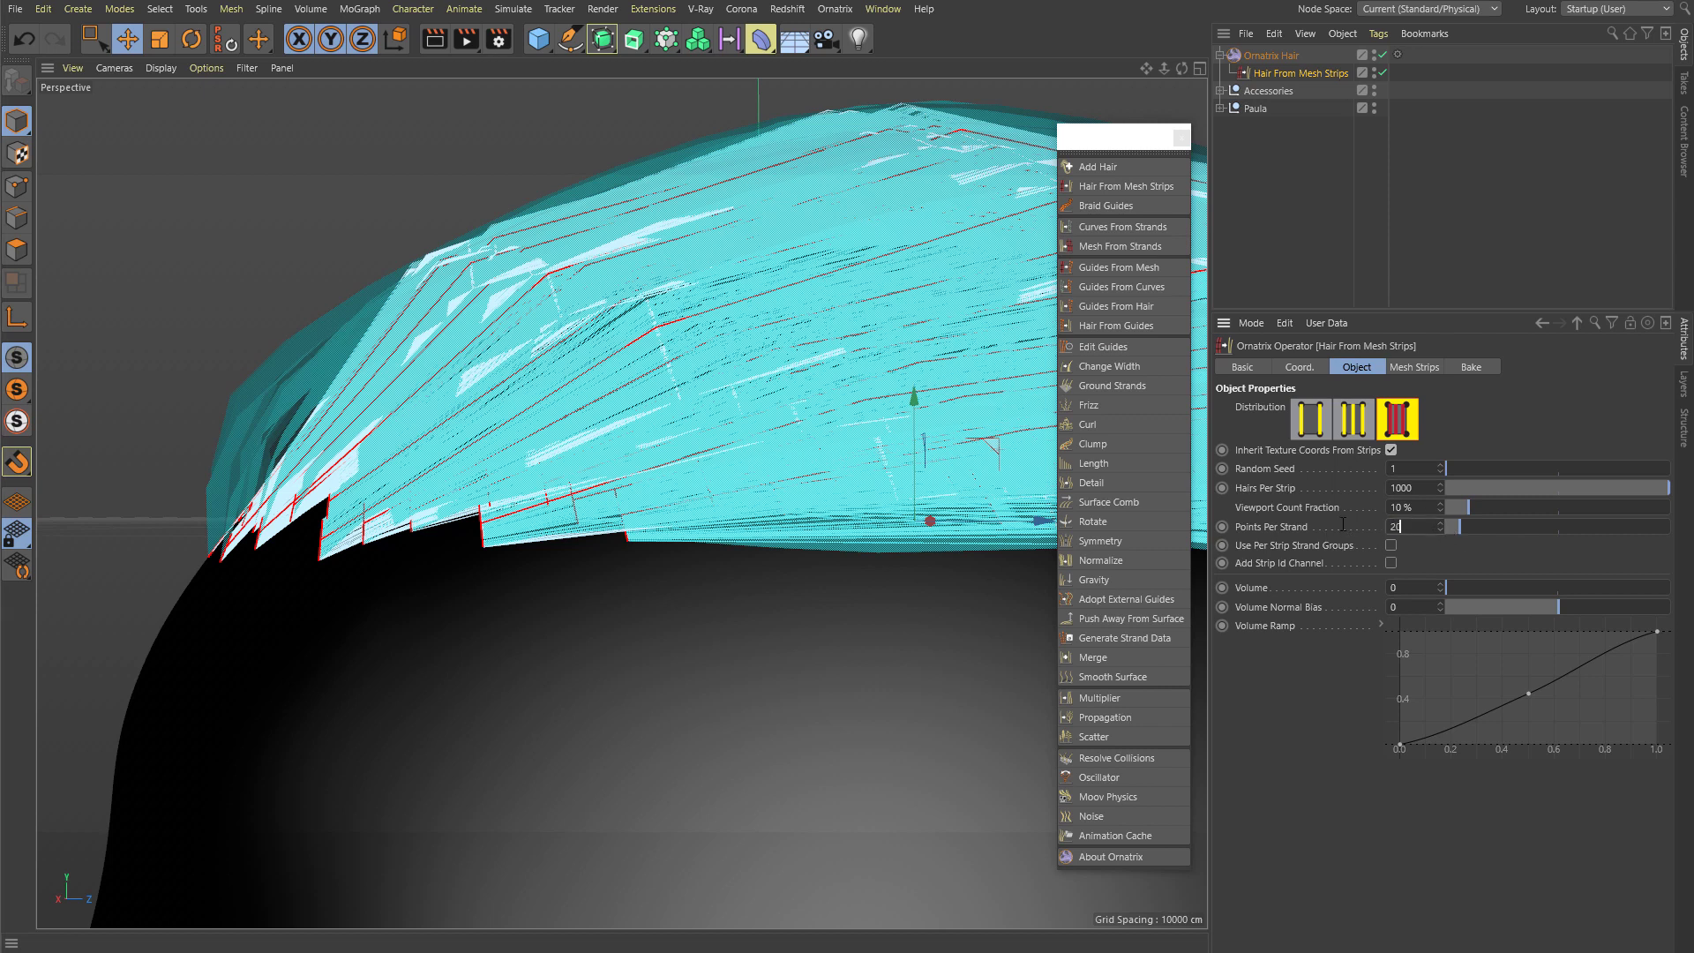
key(Return)
alt+middle_drag(706, 421, 681, 480)
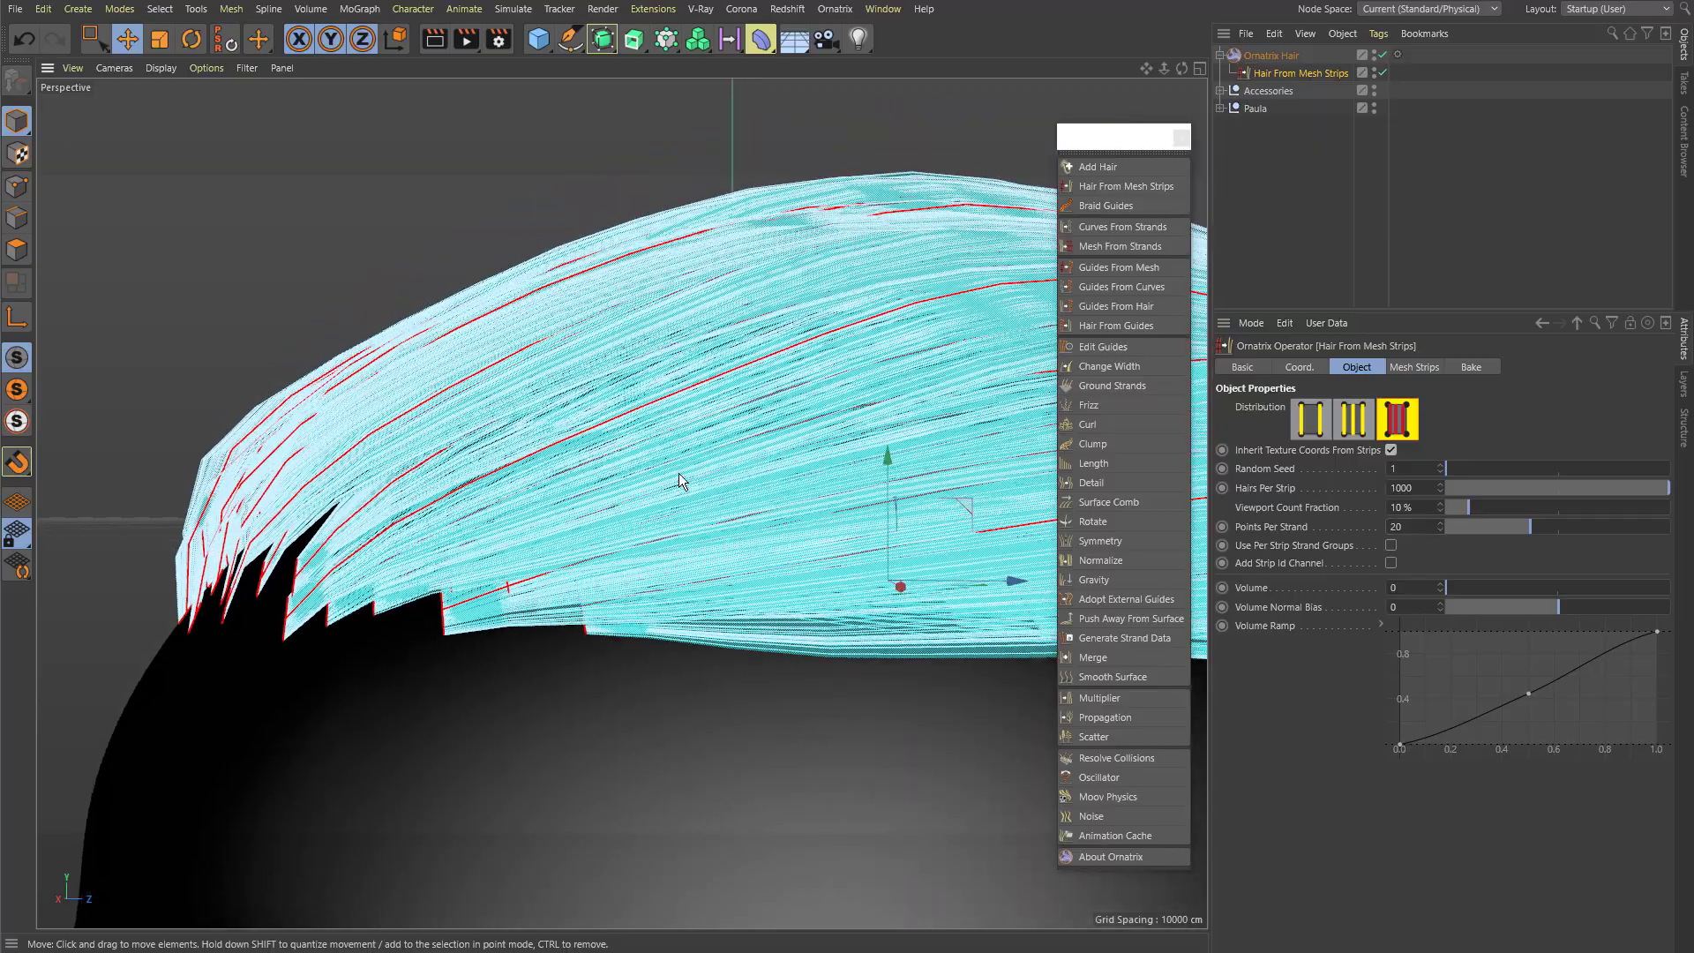
alt+drag(681, 480, 494, 479)
scroll(468, 483, up, 3)
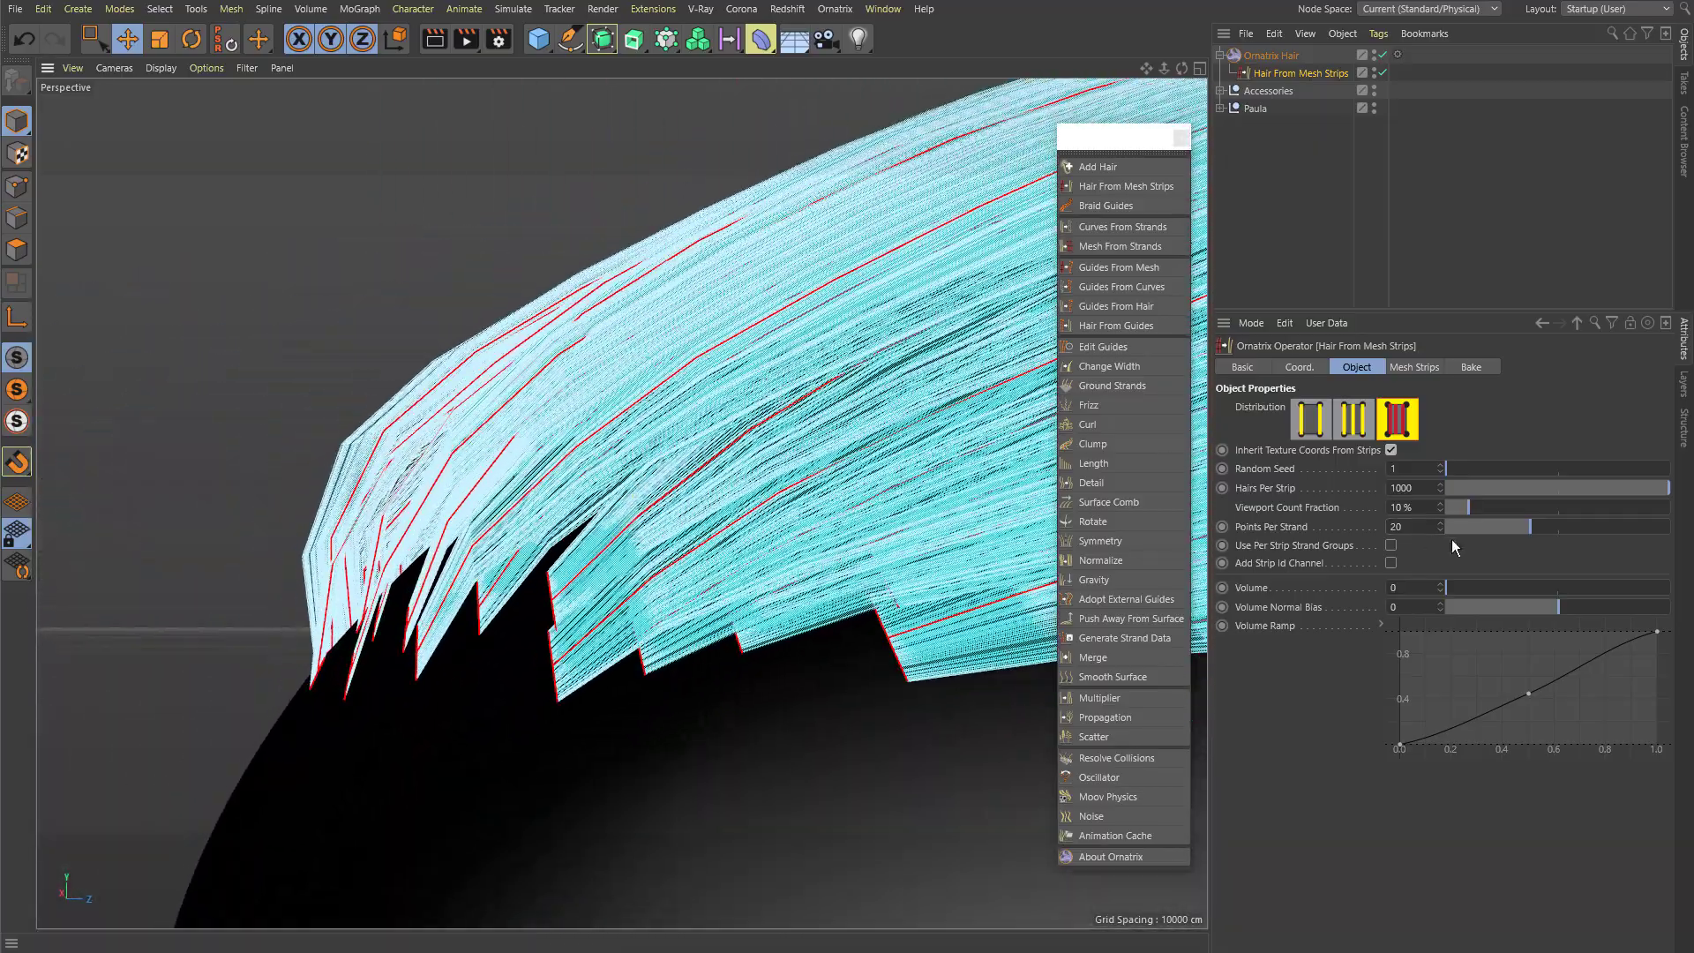
Step: Try Points Per Strand at 17 and restore the value to 20
mouse_move(1529, 528)
mouse_down()
mouse_move(1604, 532)
mouse_move(1498, 523)
mouse_move(1516, 526)
mouse_up()
drag(1409, 527, 1344, 523)
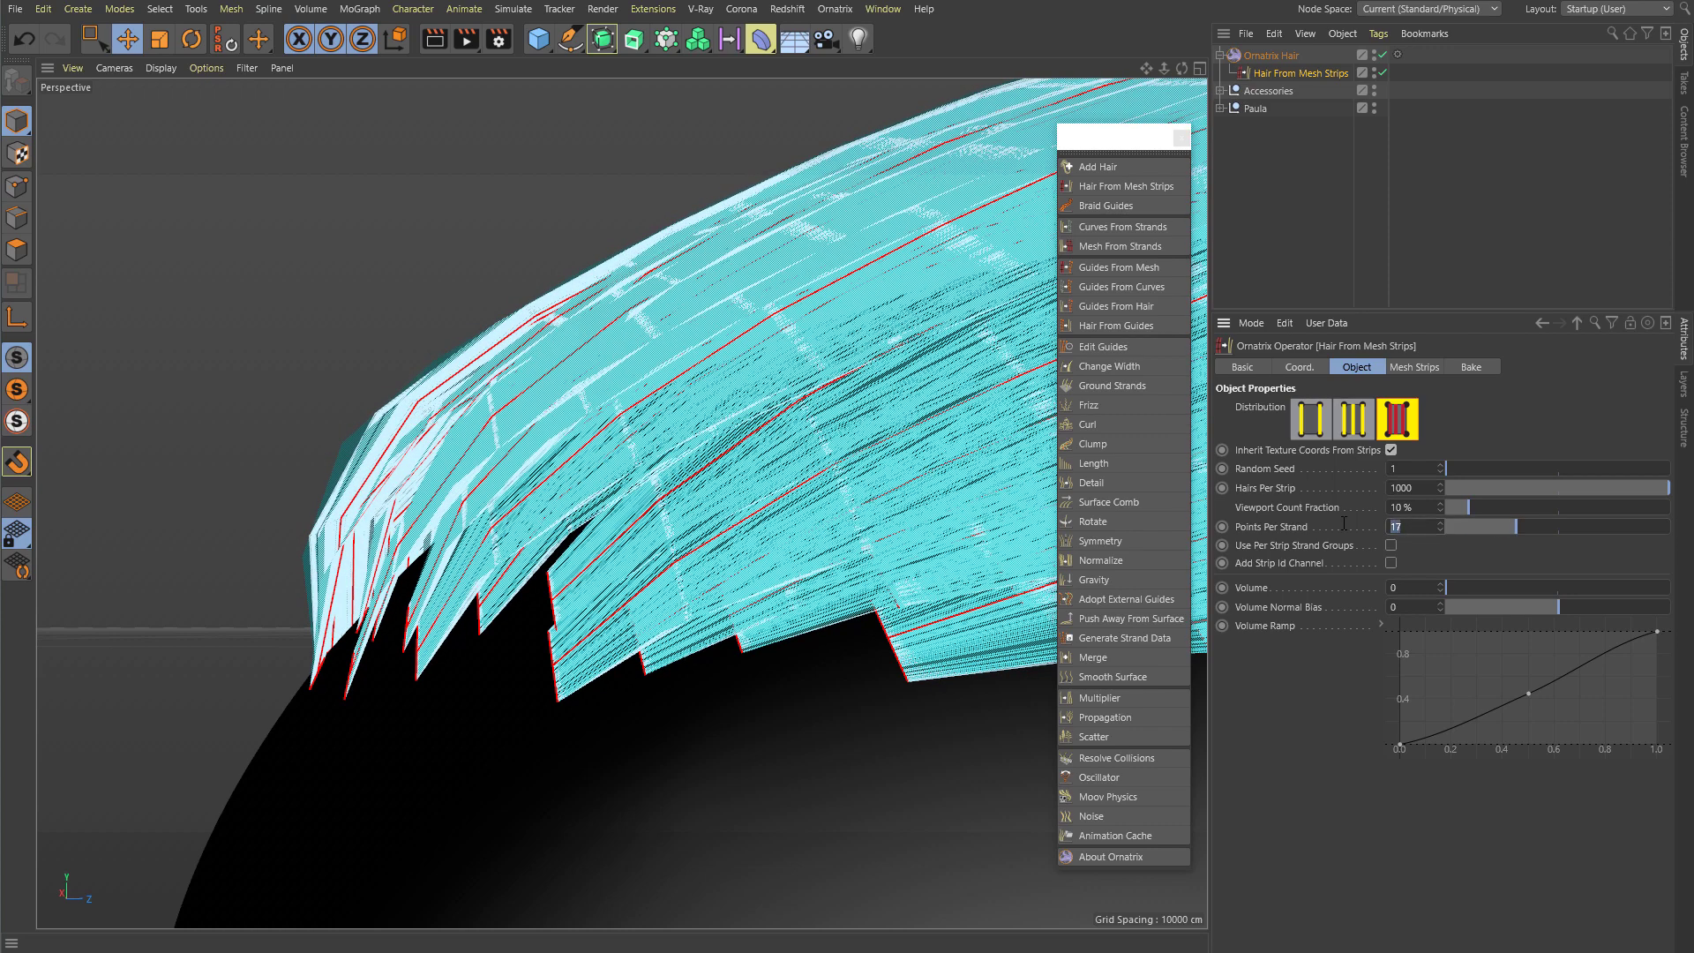
text(20)
key(Return)
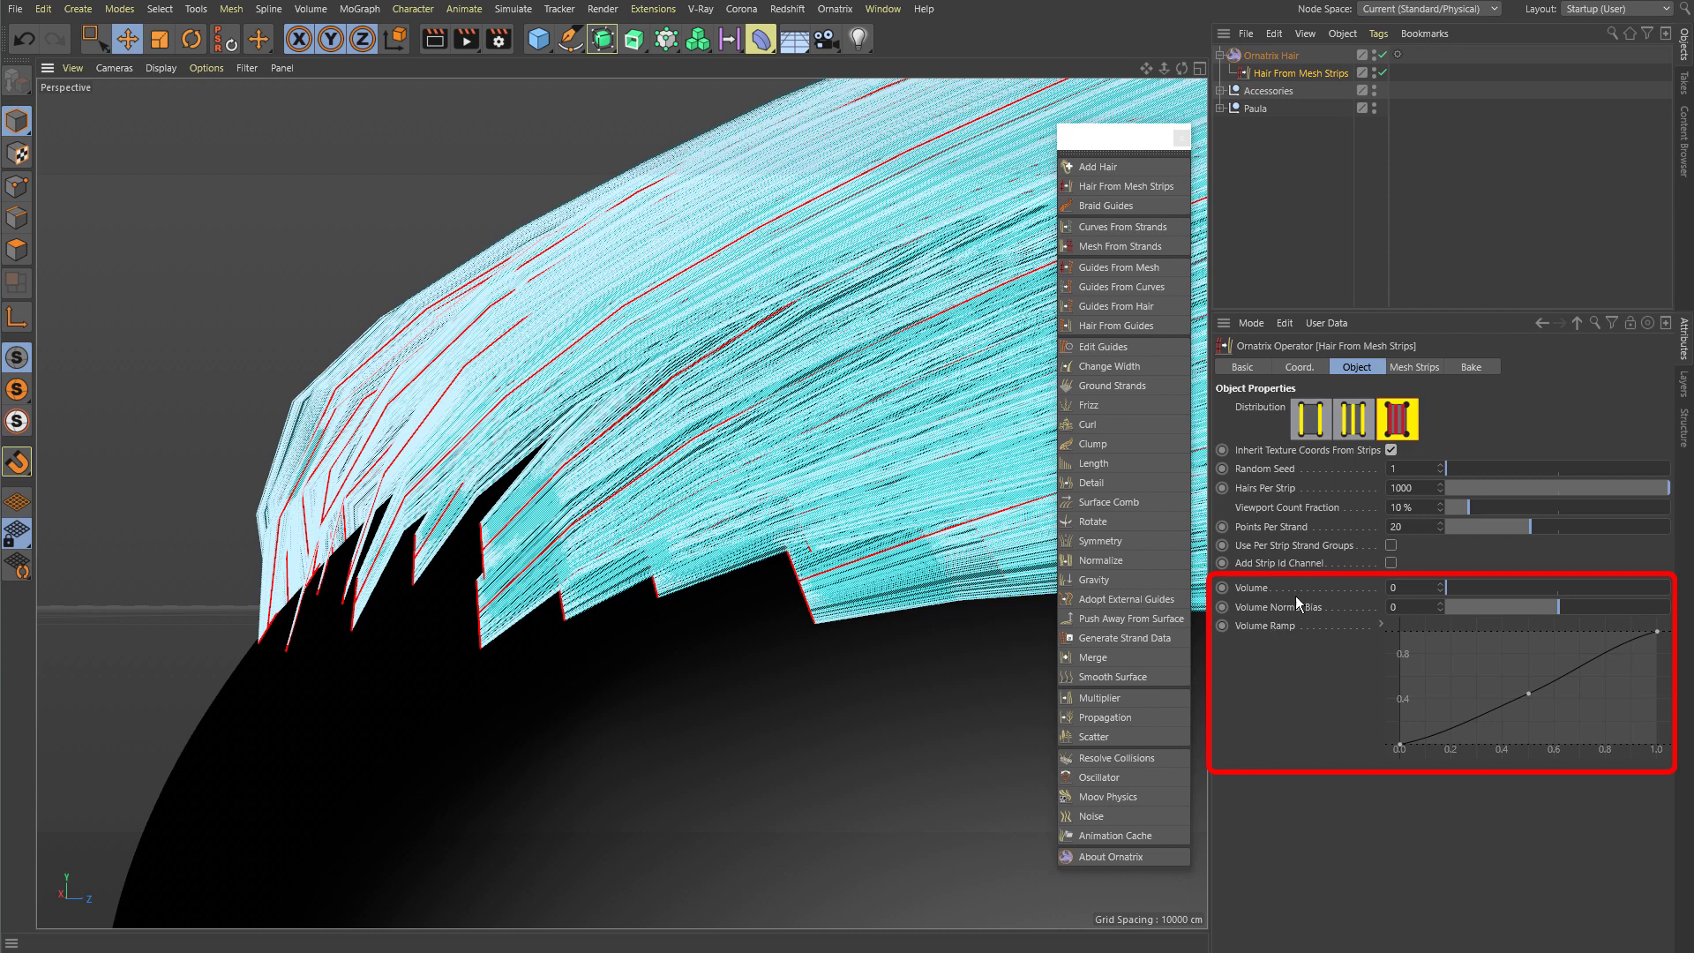
Step: Set the Hair From Mesh Strips Volume to 14 and check the hair from the side of the head
scroll(727, 523, down, 5)
alt+middle_drag(836, 533, 571, 452)
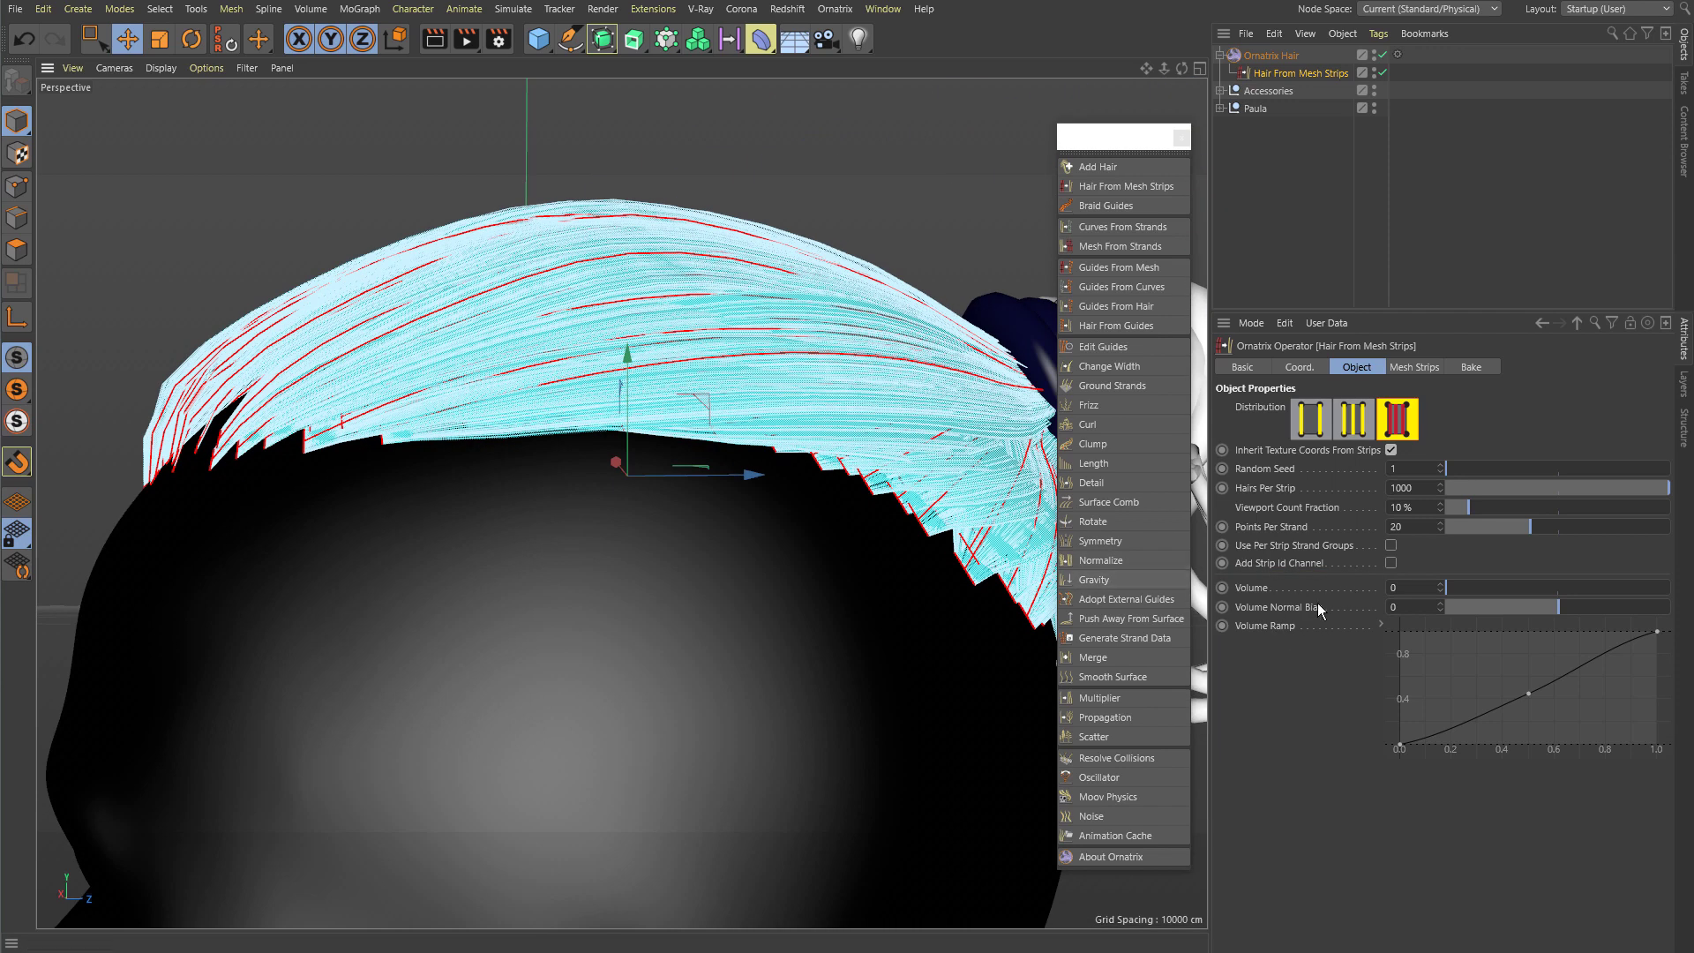
drag(1452, 589, 1479, 590)
scroll(662, 441, down, 5)
scroll(656, 413, up, 5)
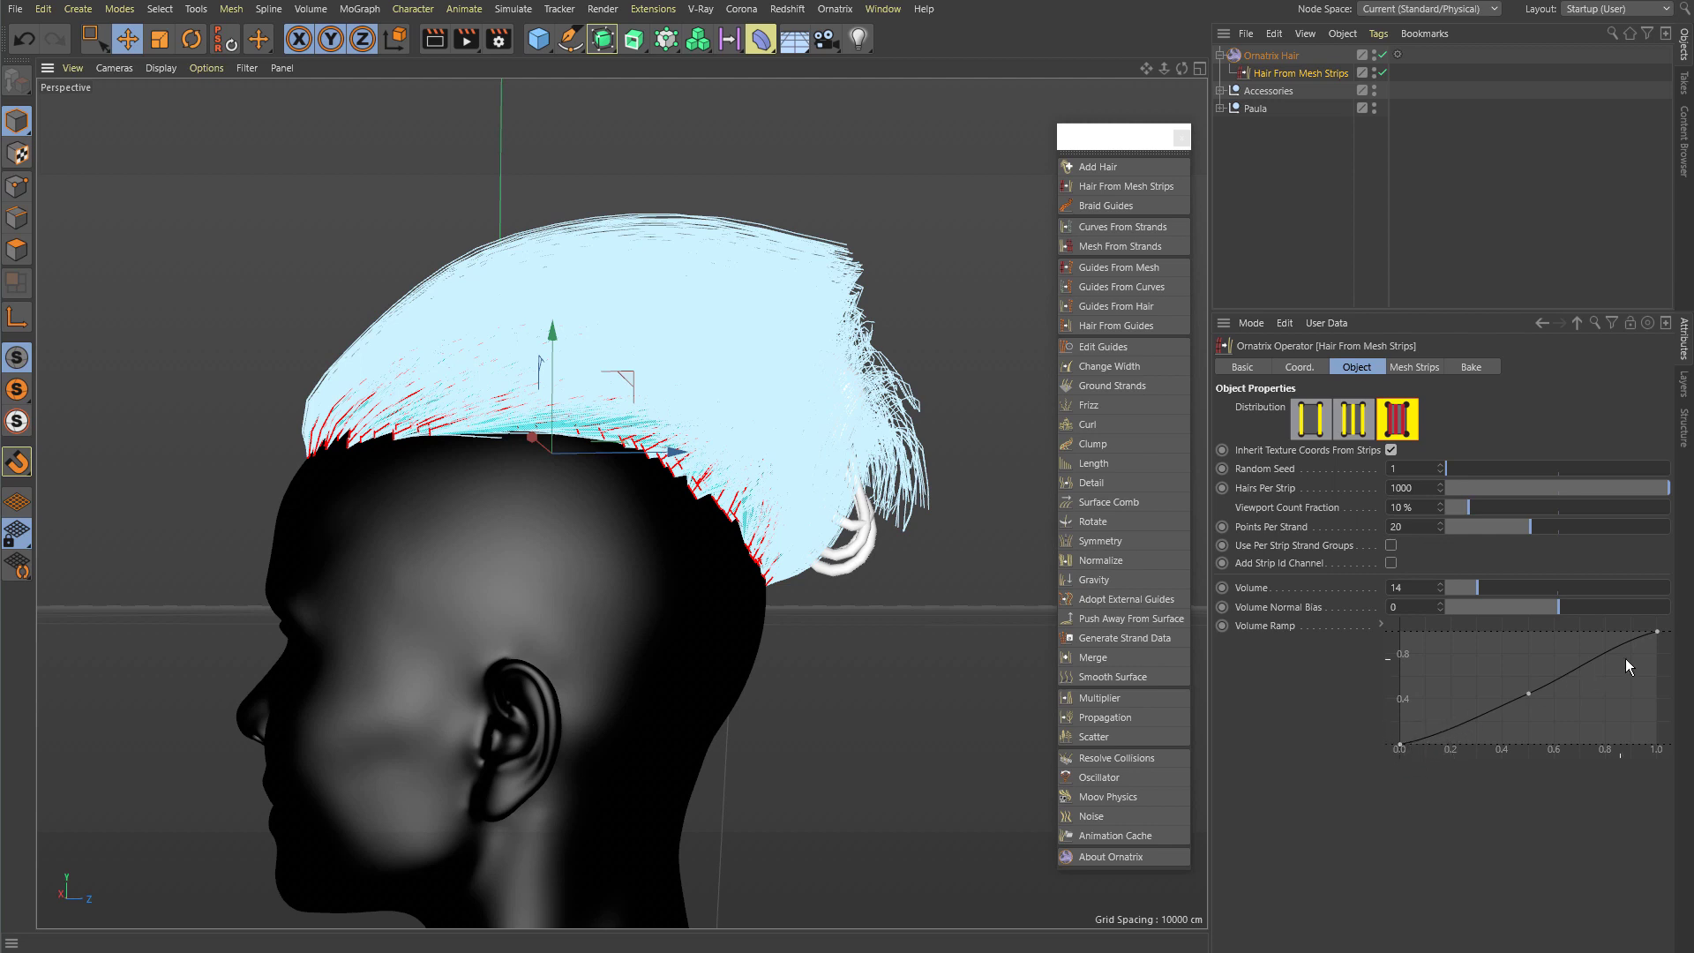
Step: Reshape the Volume Ramp by lowering its end point below the middle point and raising its start point slightly
drag(1658, 637, 1666, 724)
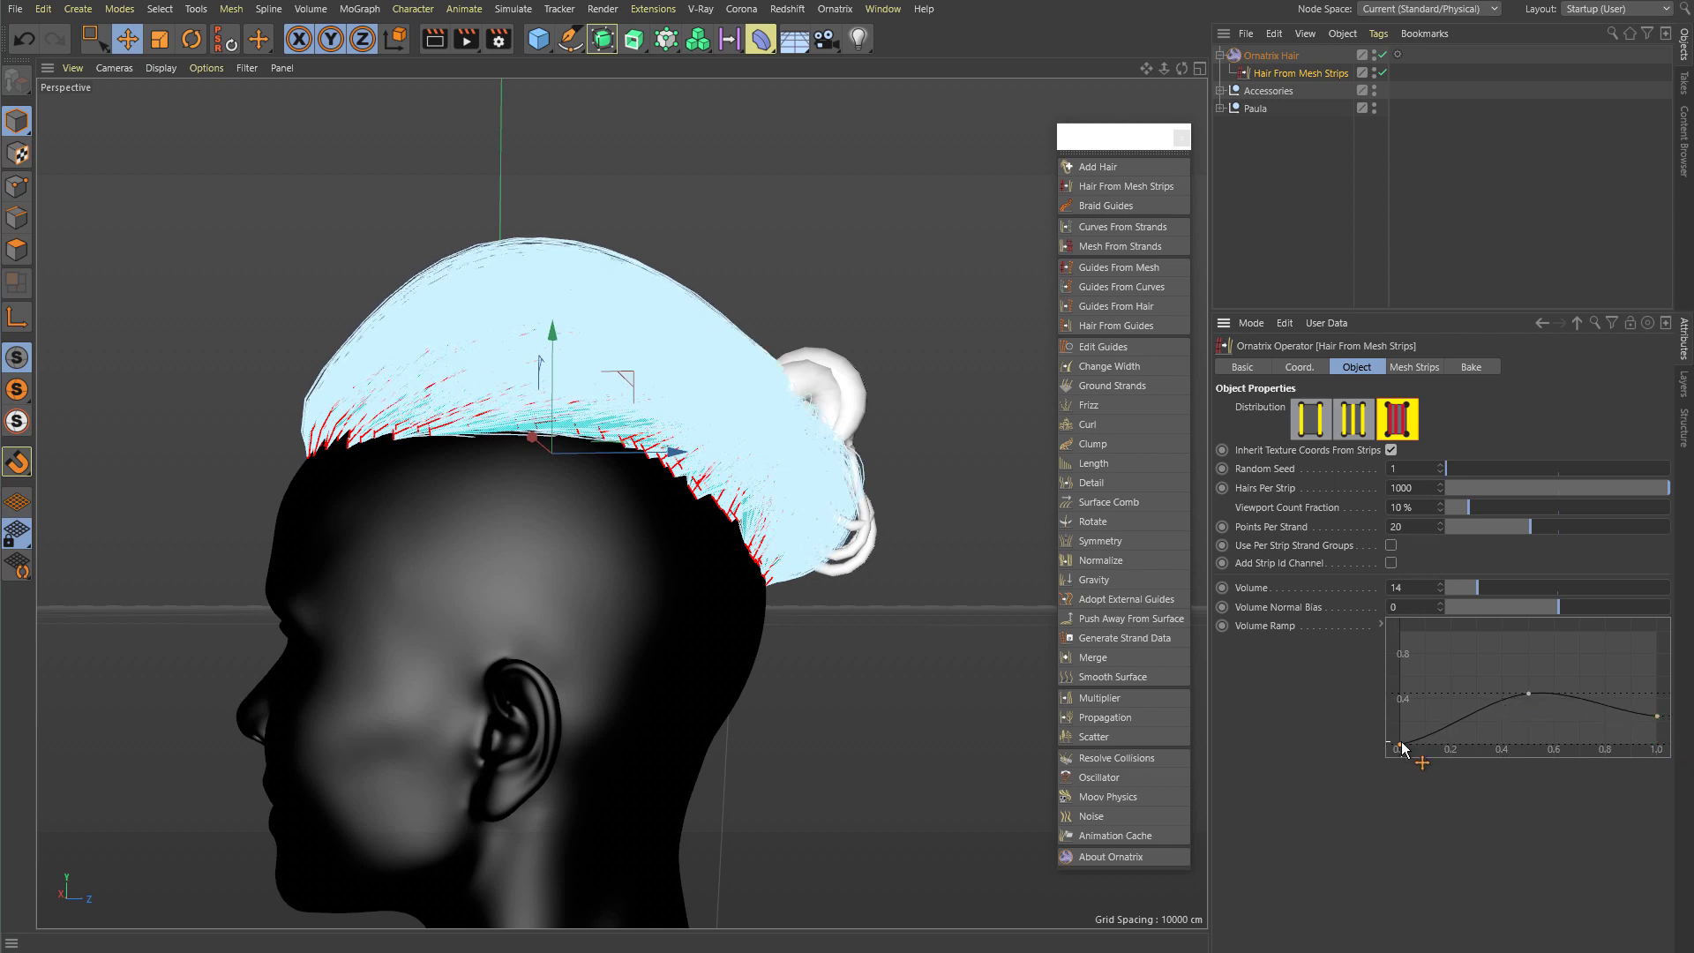
drag(1400, 742, 1400, 738)
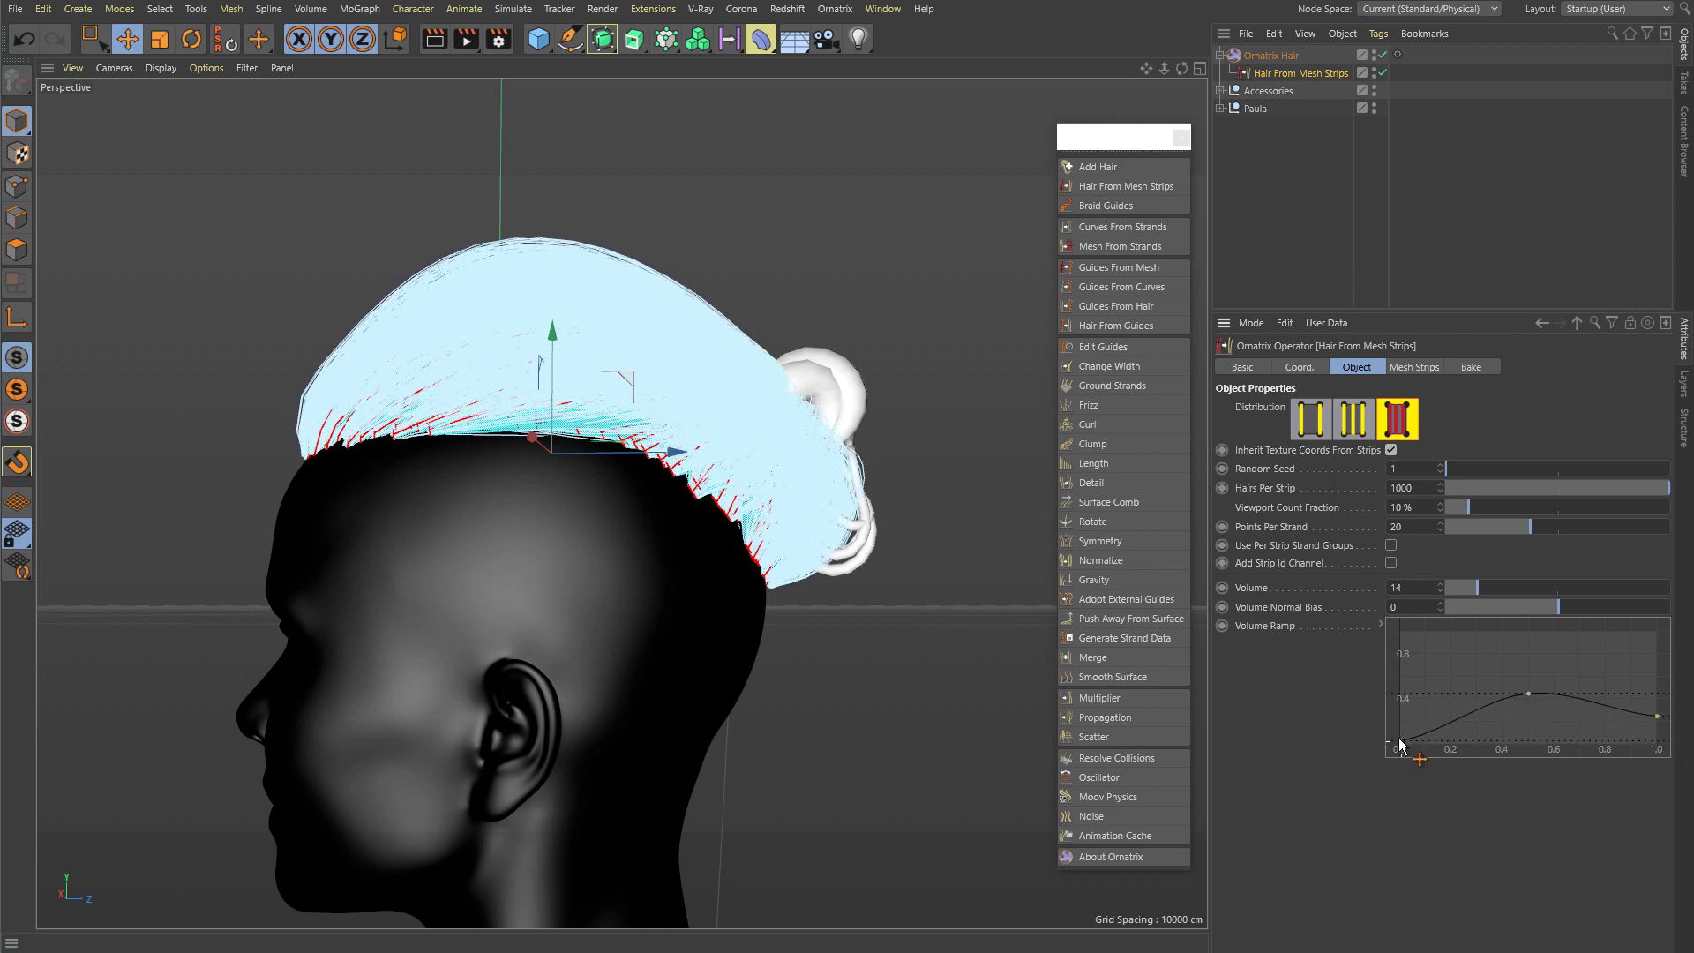
alt+right_drag(723, 461, 854, 523)
alt+middle_drag(854, 522, 934, 553)
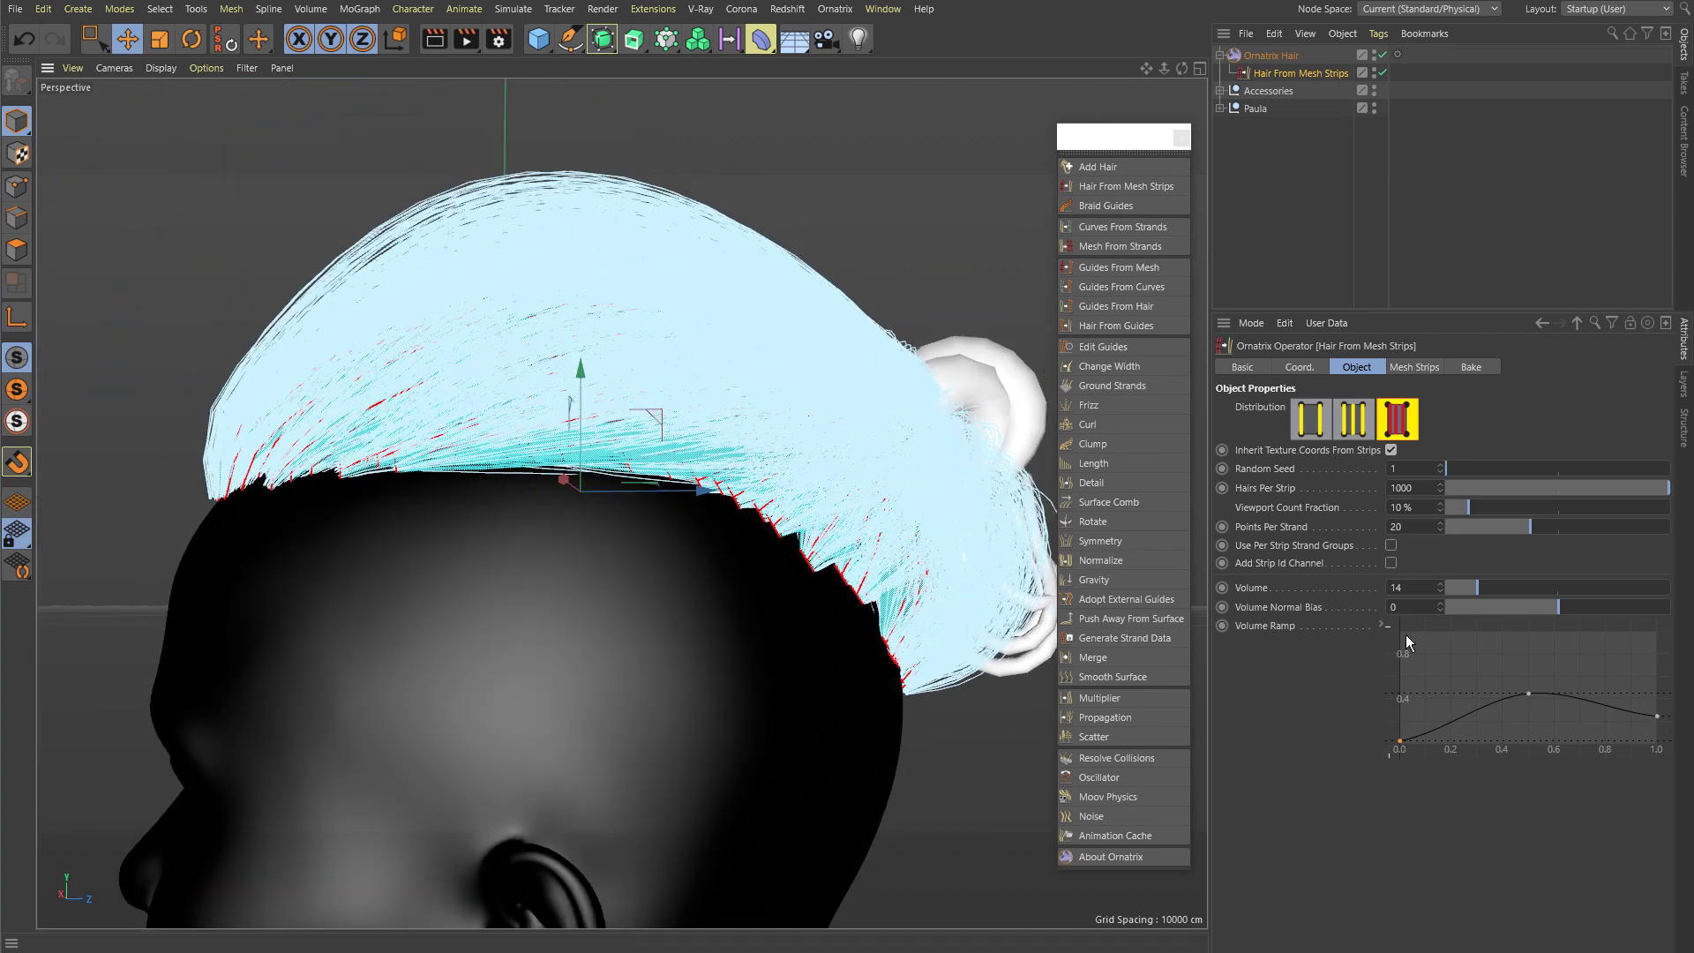
Step: Reduce the Volume to 7, lower the middle and end points of the Volume Ramp, and check the strands at the hair tie
drag(1477, 589, 1459, 585)
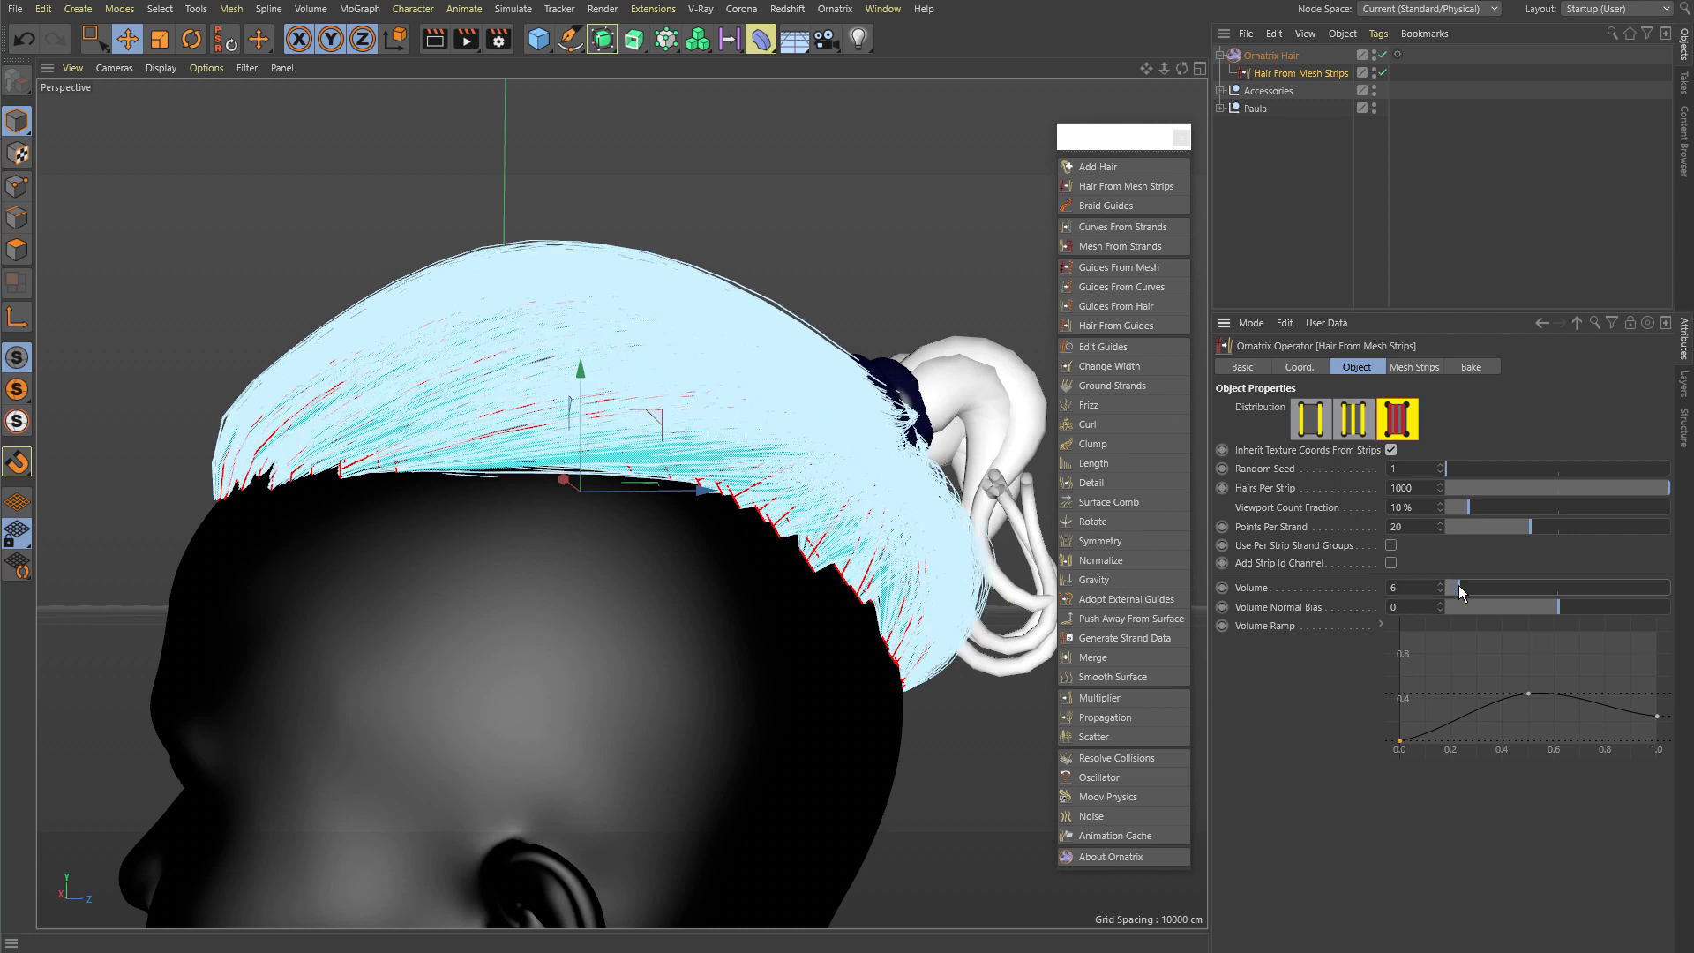
drag(1527, 694, 1530, 708)
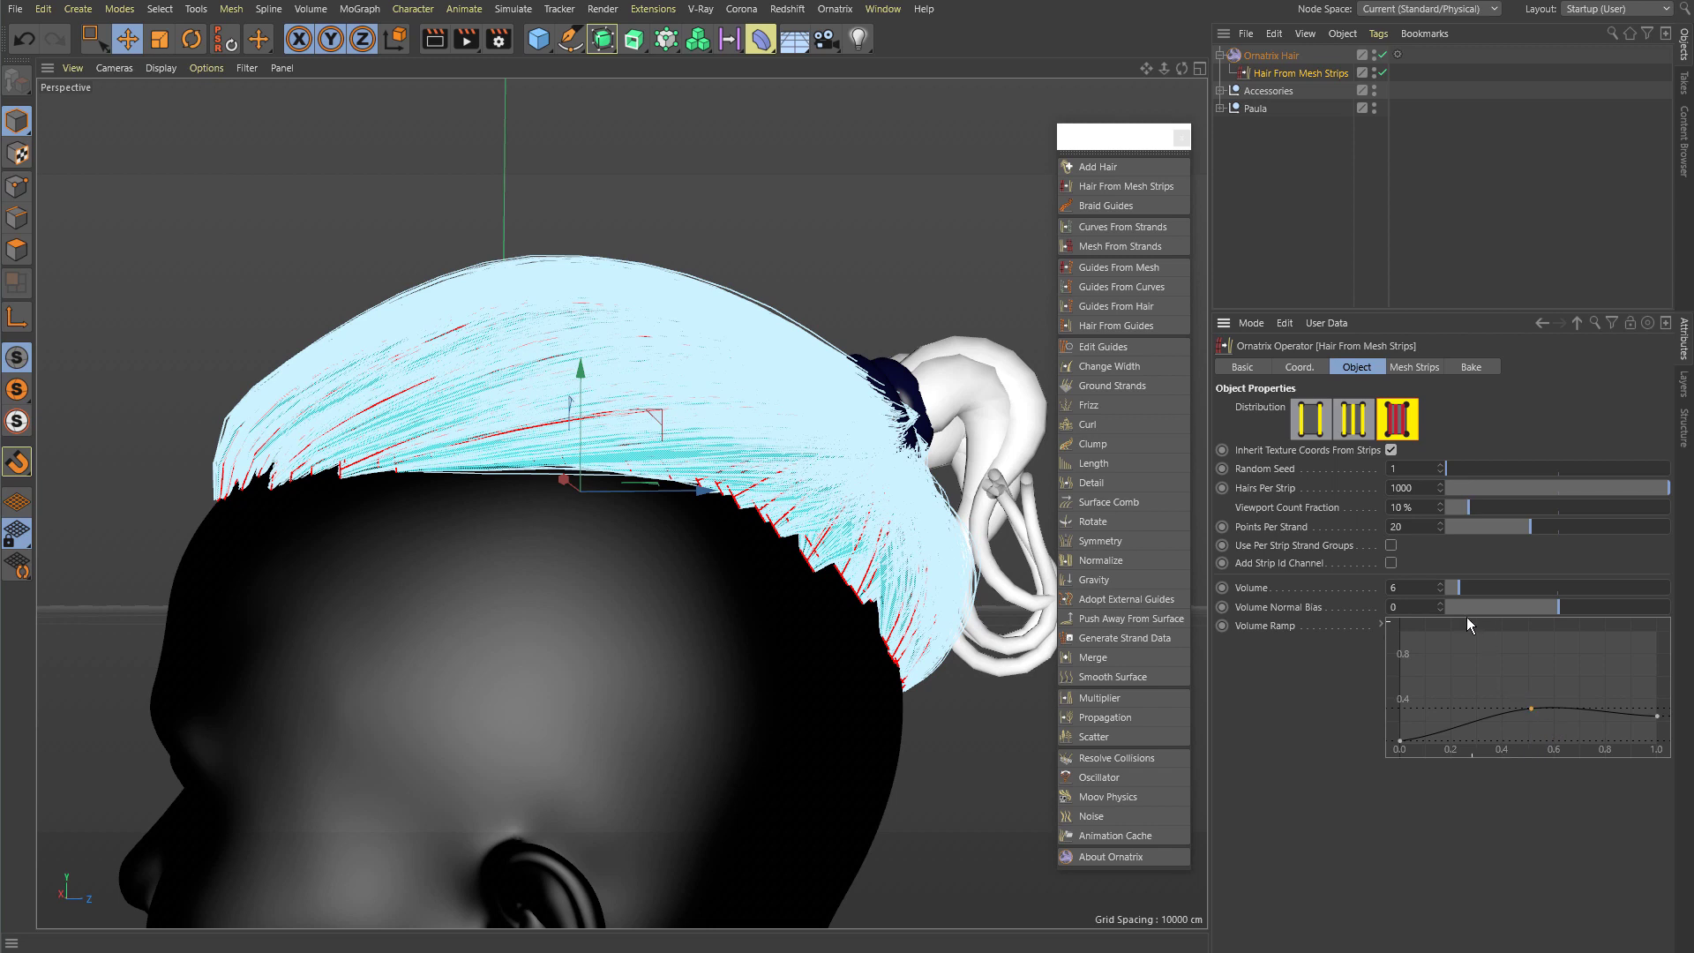
click(1464, 584)
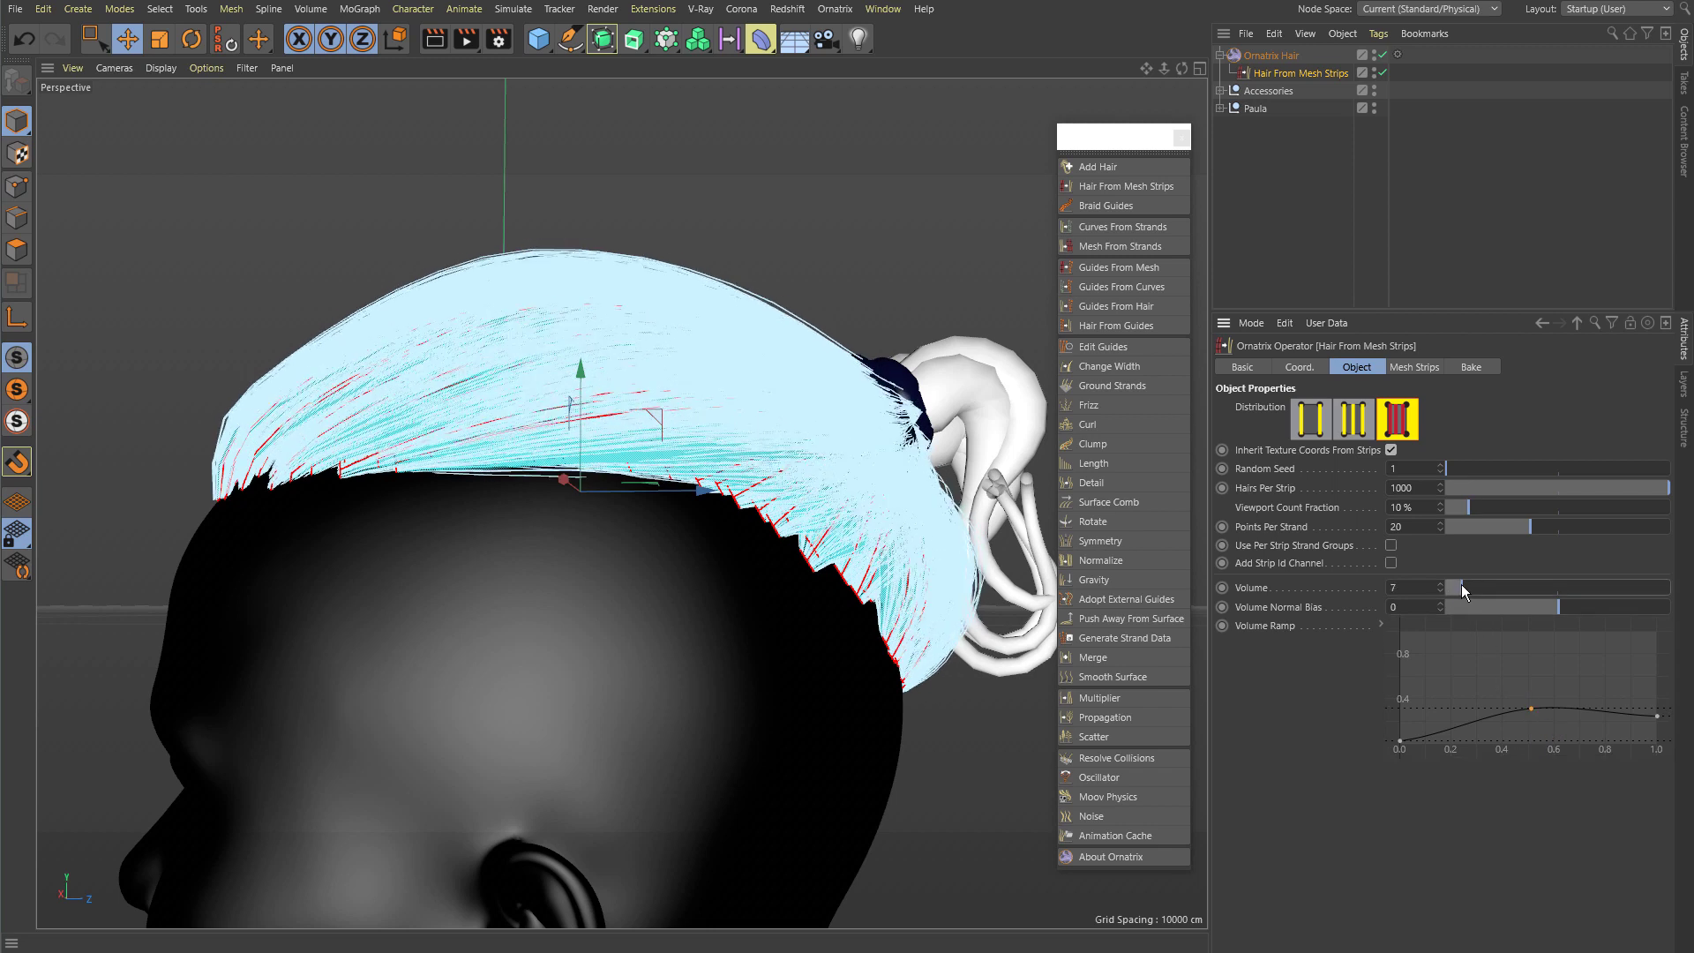
click(1656, 717)
drag(1657, 721, 1657, 735)
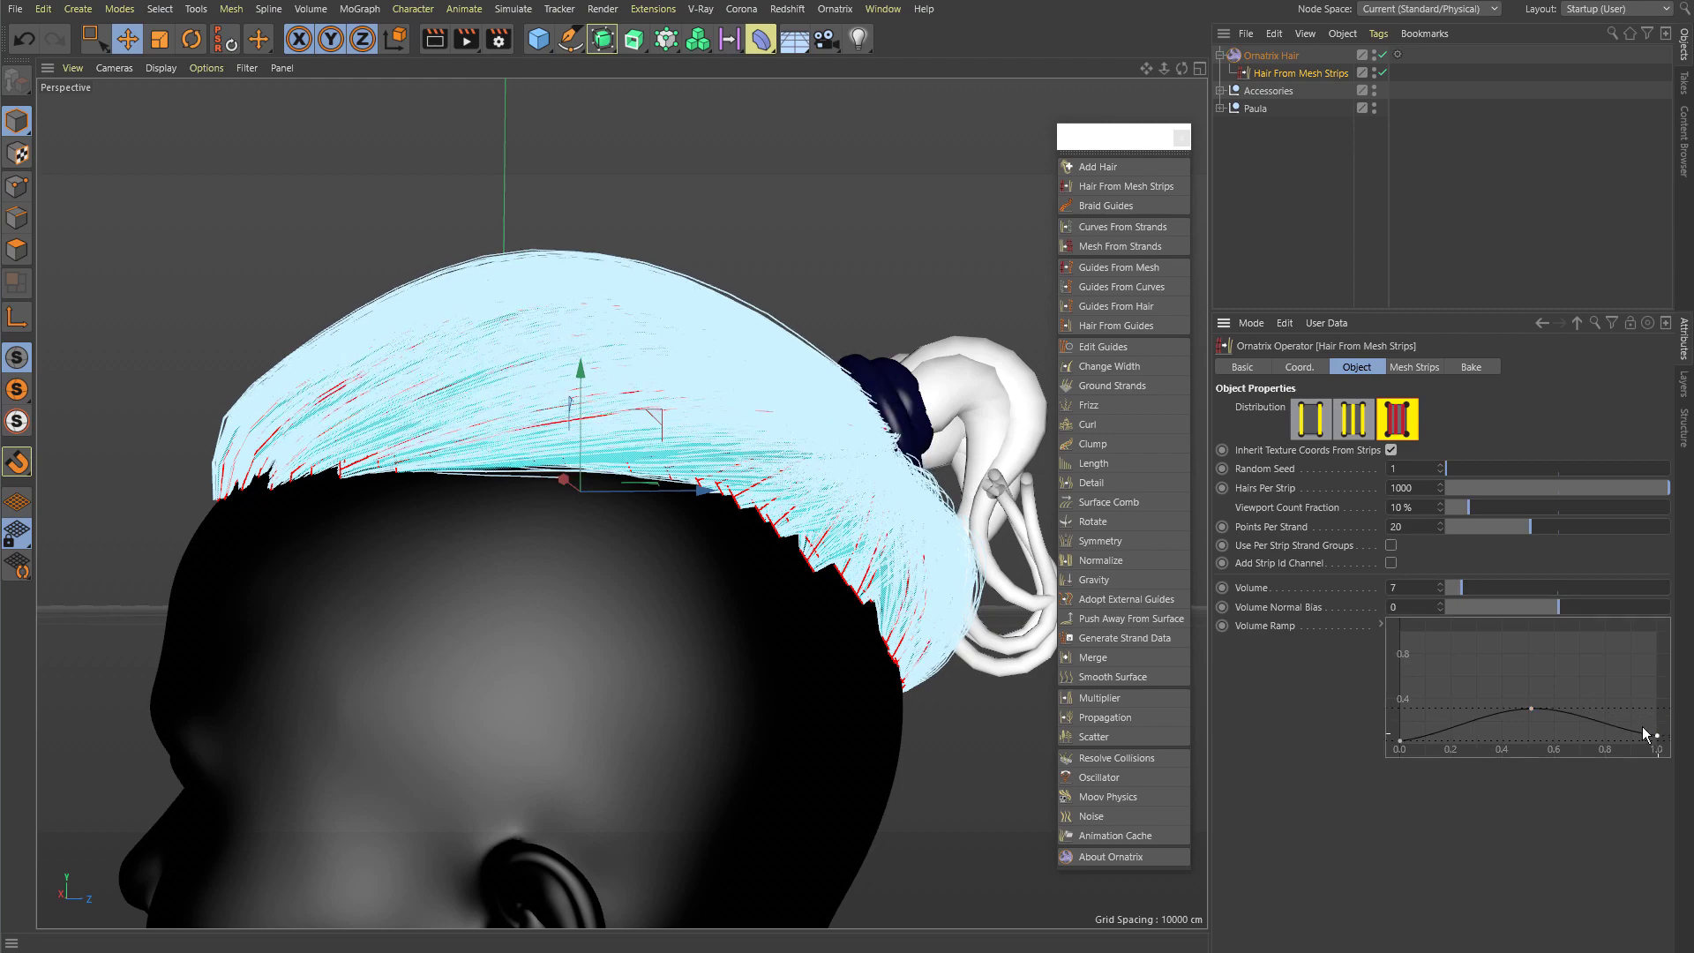
scroll(665, 553, up, 3)
mouse_move(666, 545)
alt+mouse_down()
mouse_move(579, 524)
mouse_move(667, 532)
alt+mouse_up()
alt+middle_drag(984, 313, 675, 548)
scroll(586, 572, up, 5)
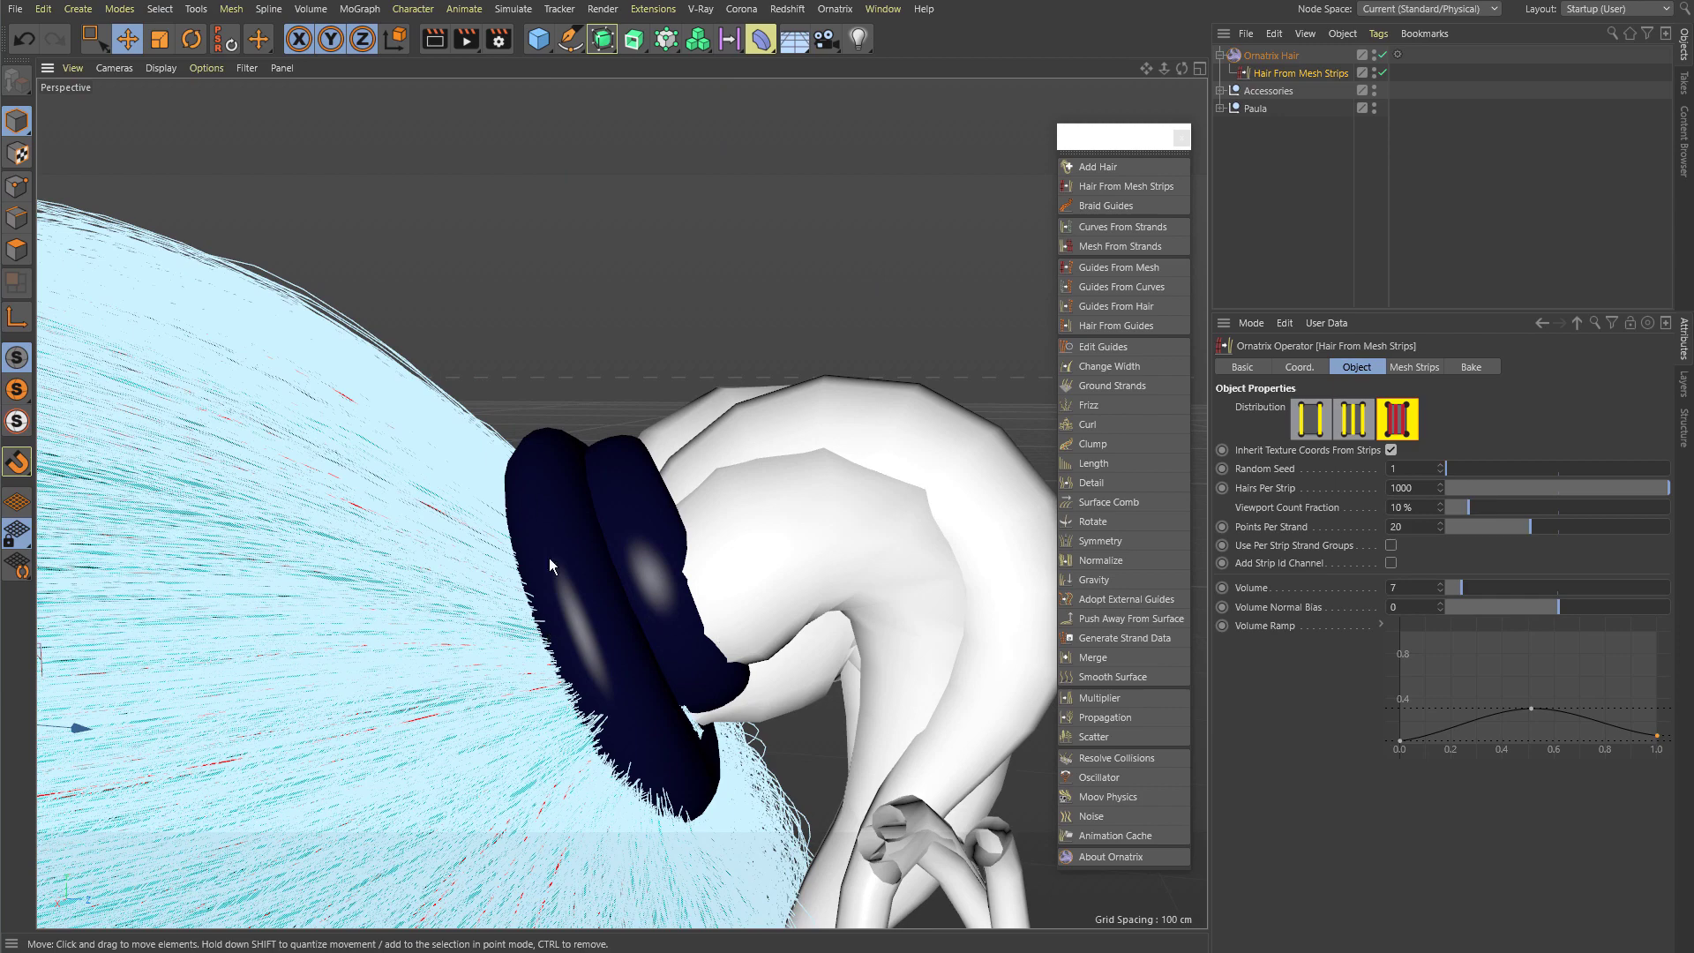
scroll(684, 609, down, 6)
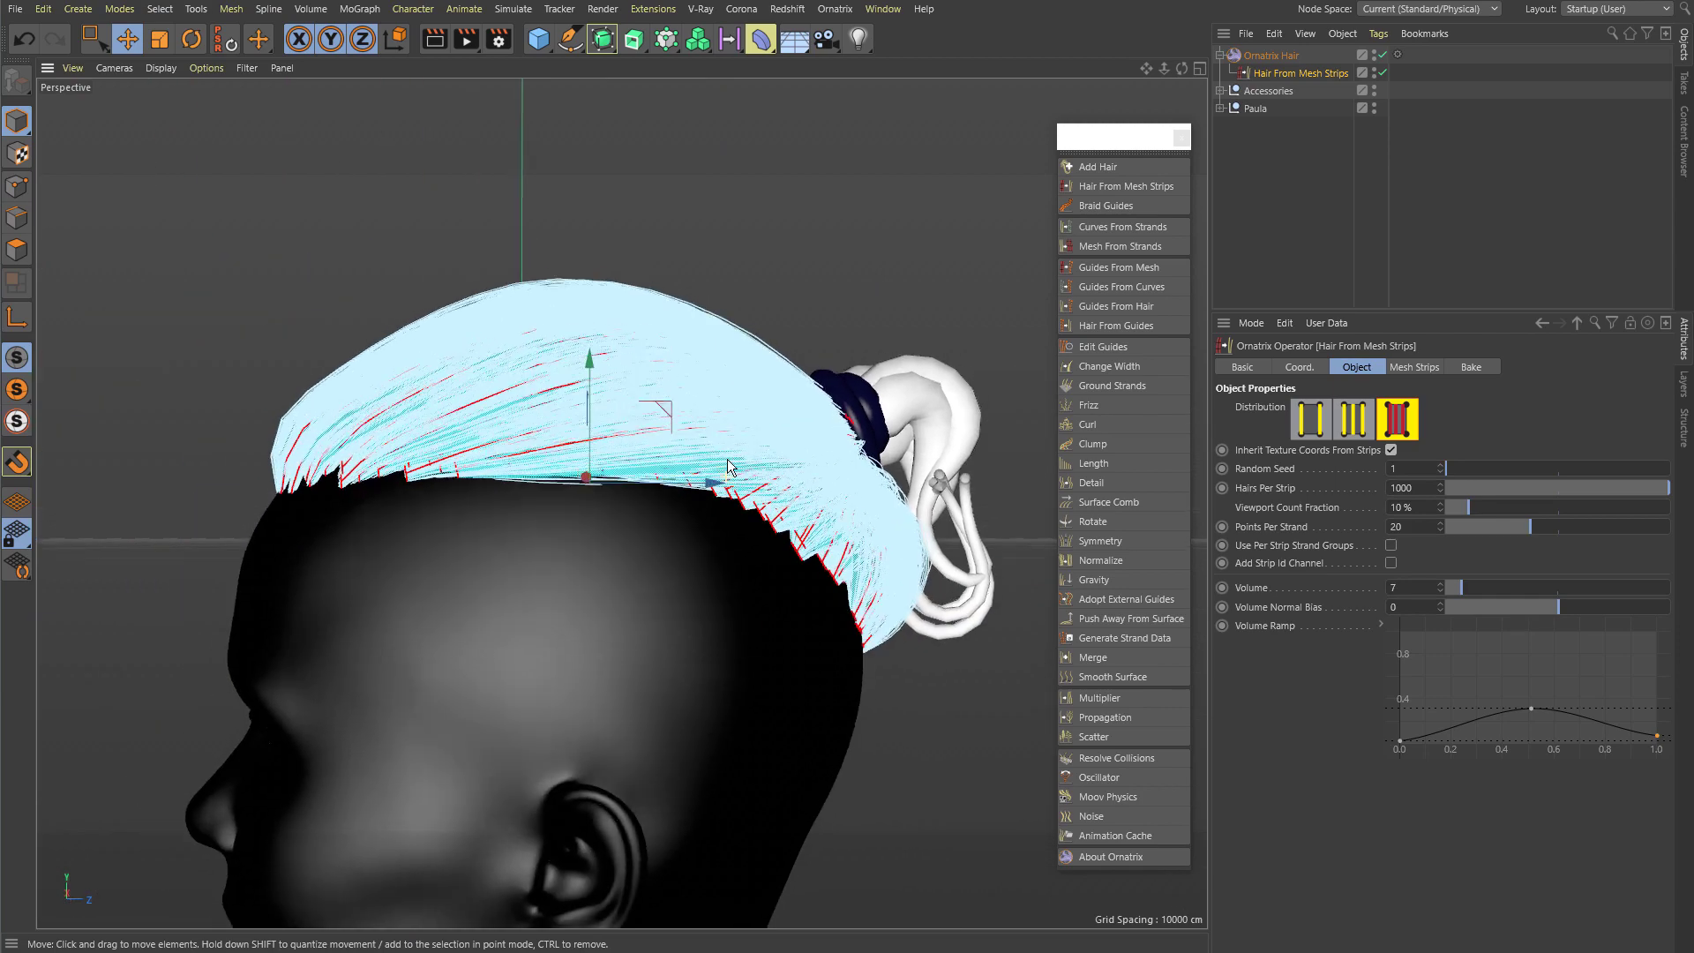
Step: Show the operator's Mesh Strips settings and select HairMesh01 in the list to highlight its strands
click(1421, 368)
scroll(621, 377, up, 2)
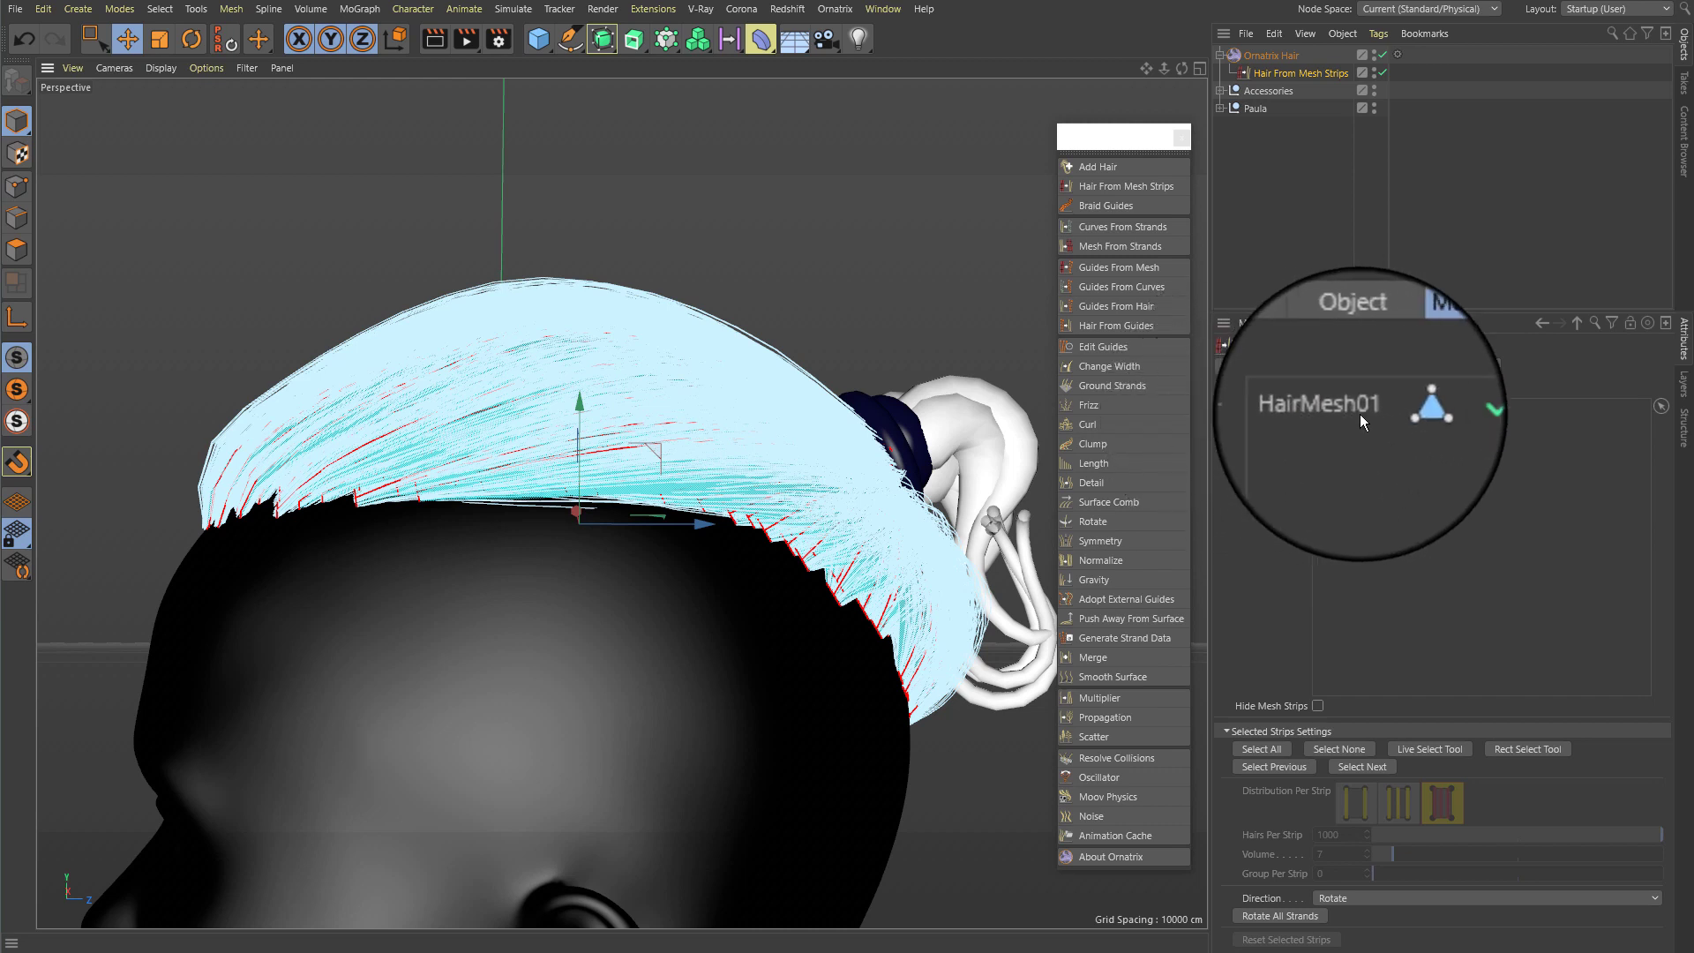
click(1359, 412)
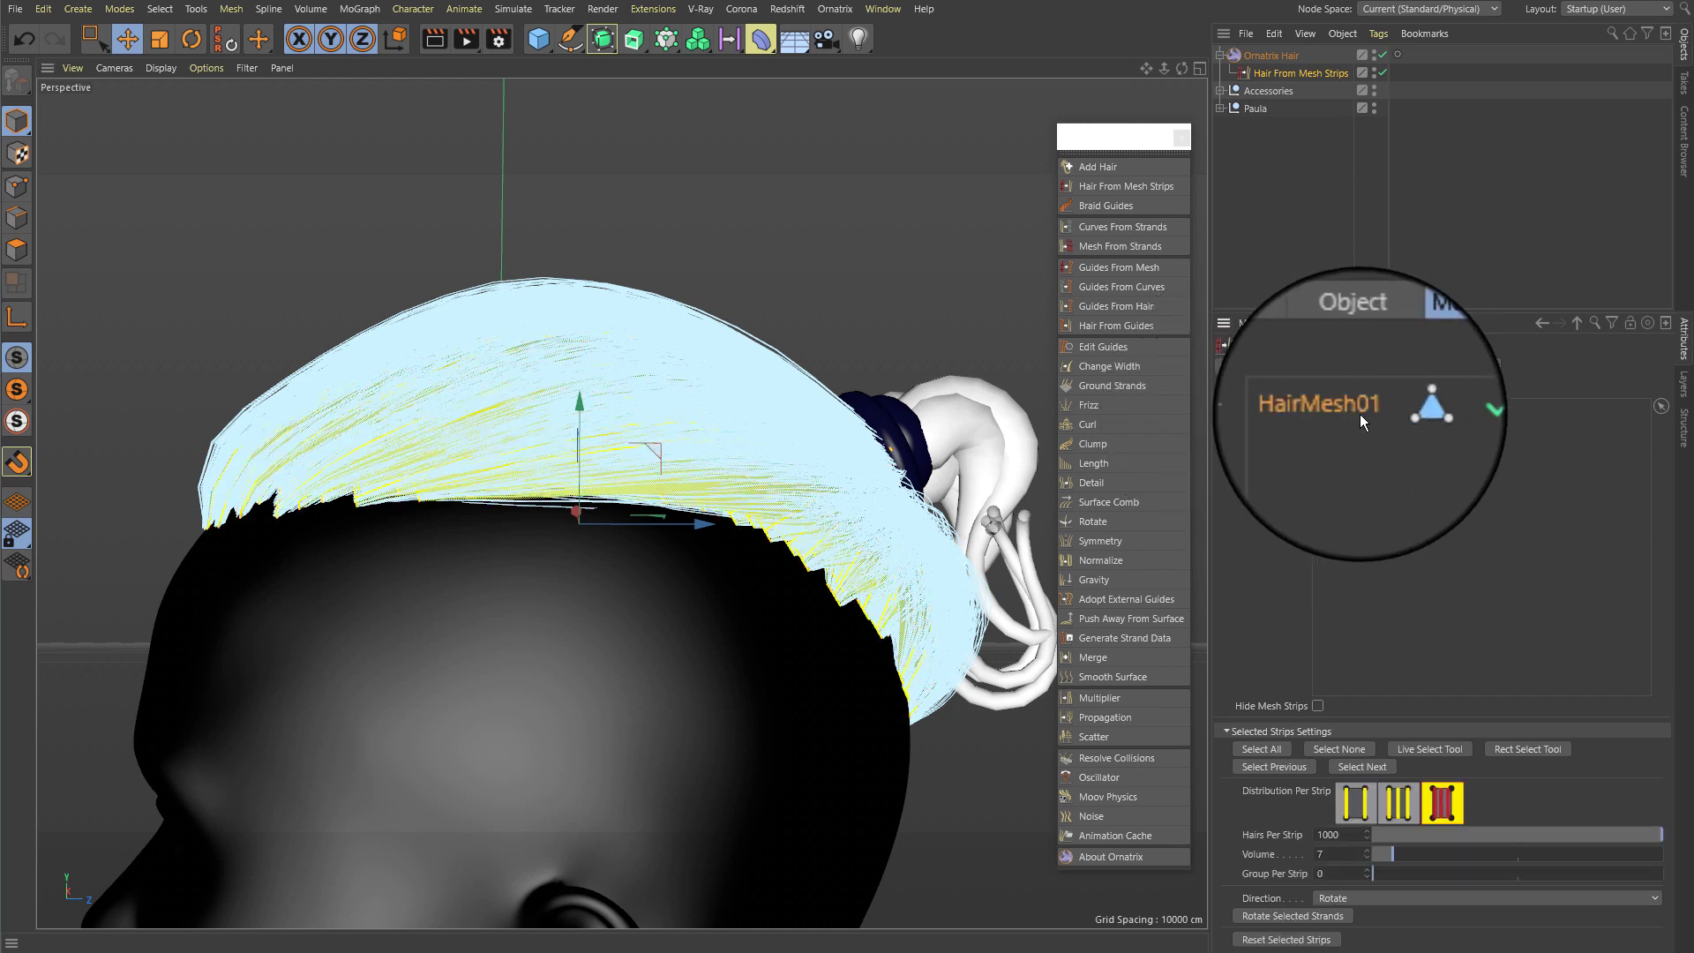
Step: Add HairMesh02 from the Paula group to the operator's Mesh Strips list and check the ponytail strands
click(1222, 108)
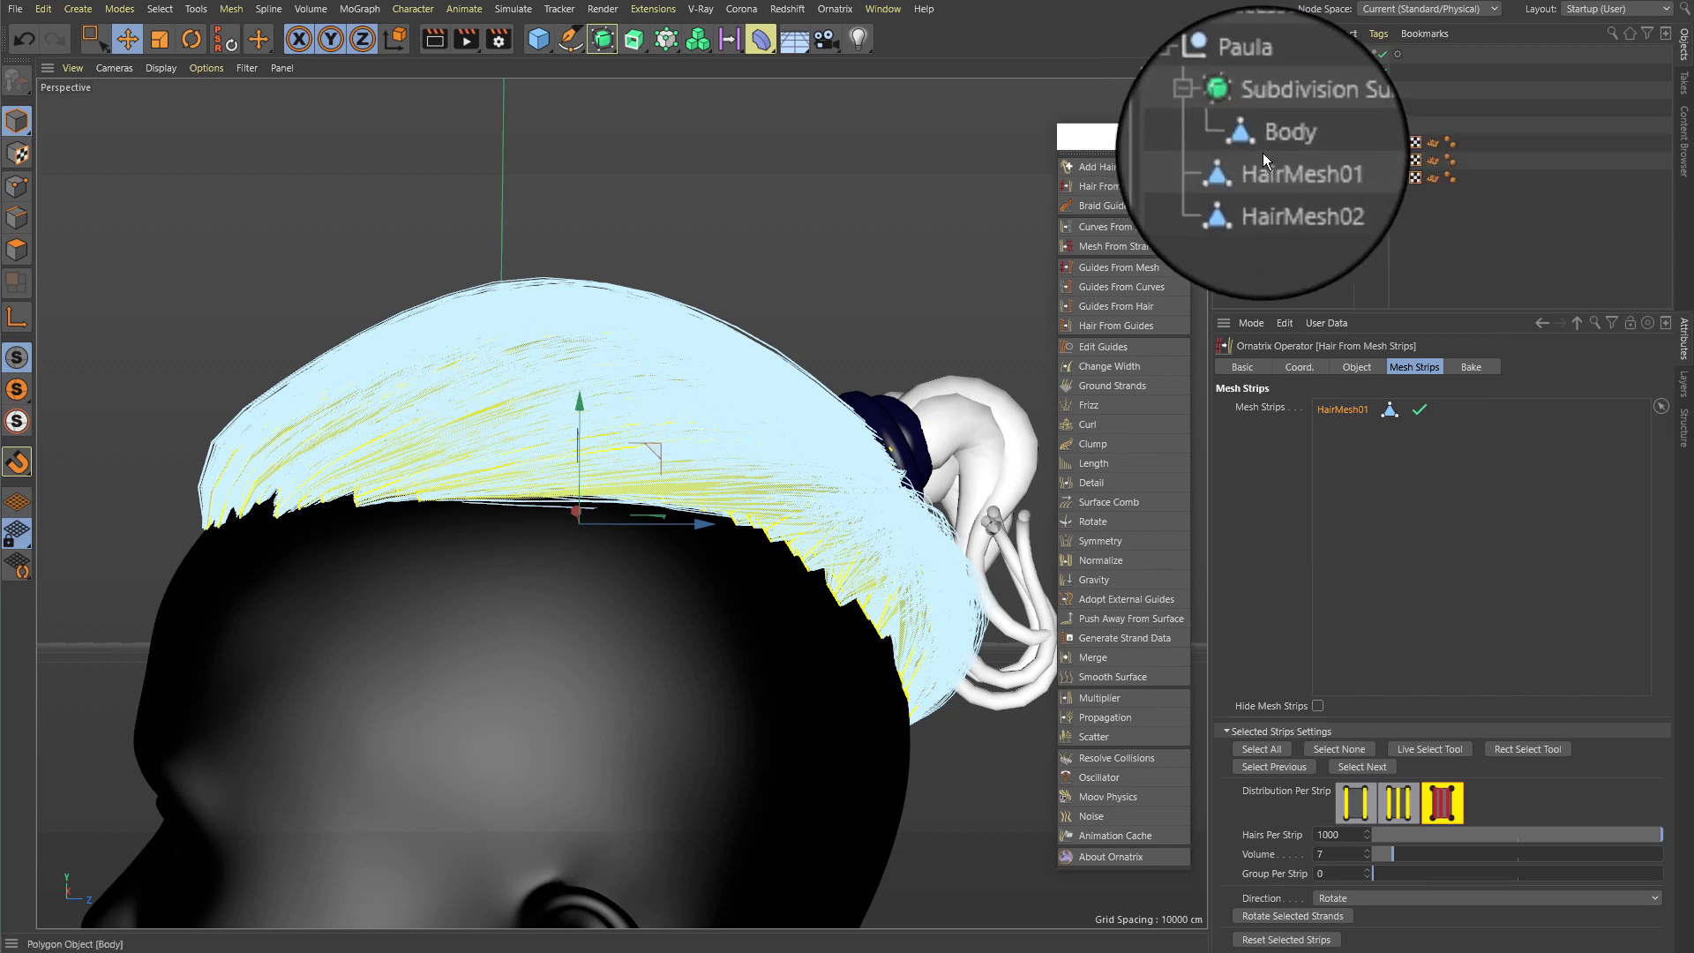
click(1284, 162)
click(1289, 73)
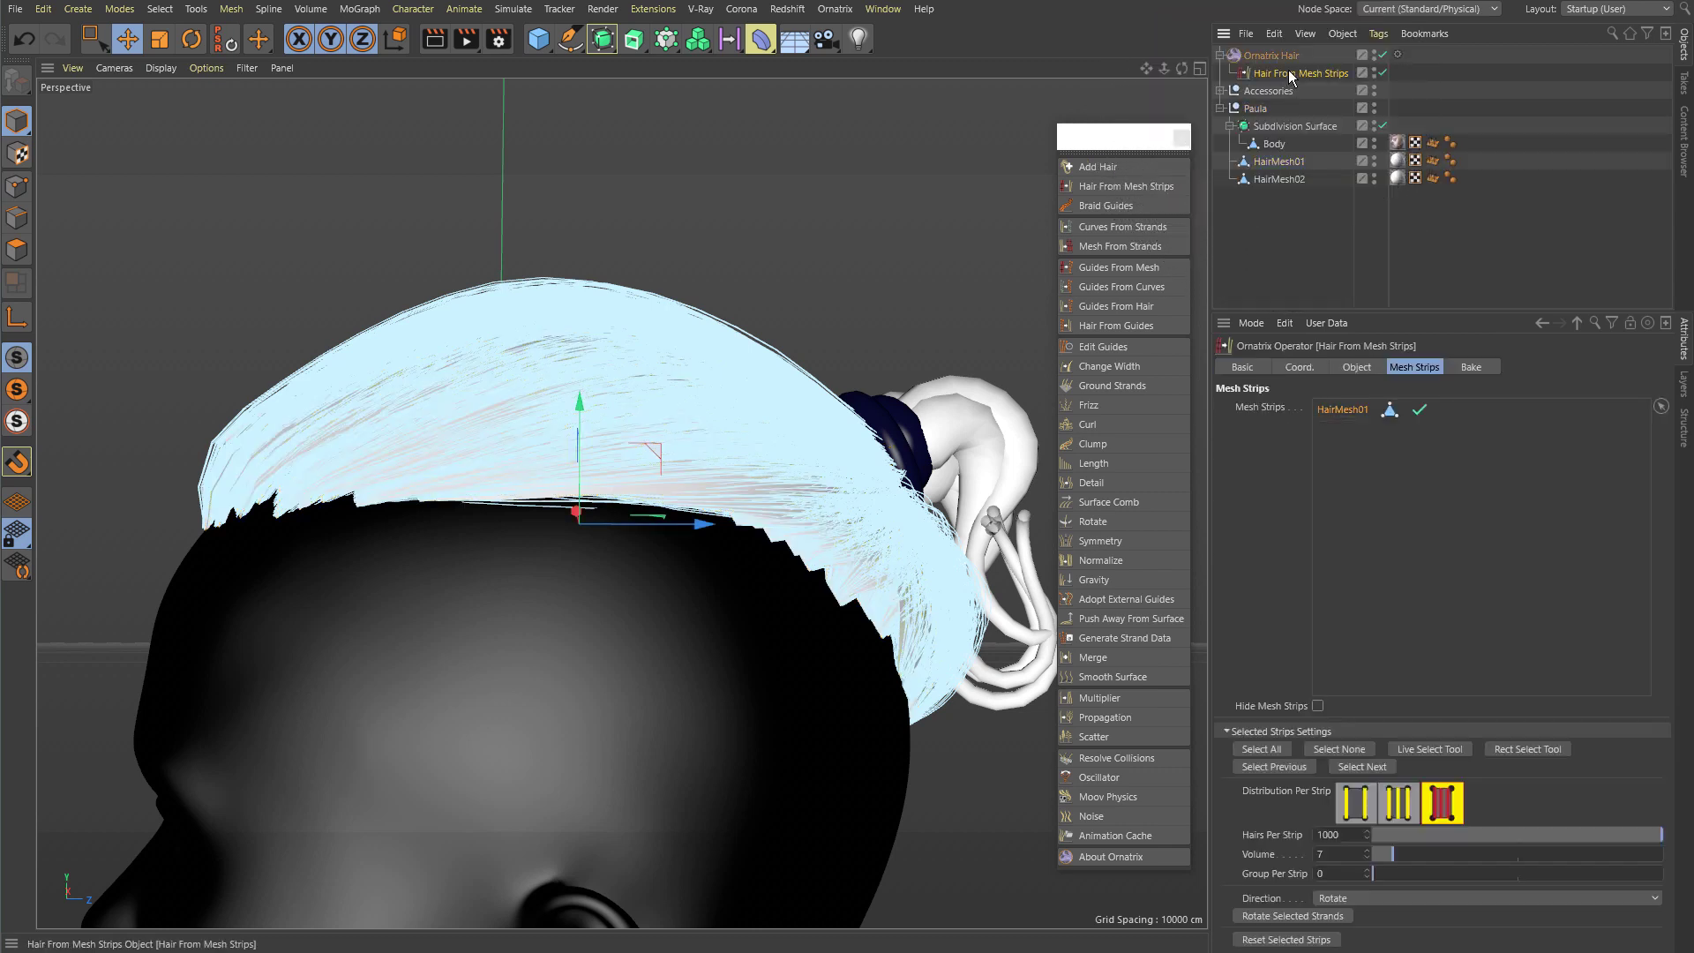
drag(1273, 177, 1370, 470)
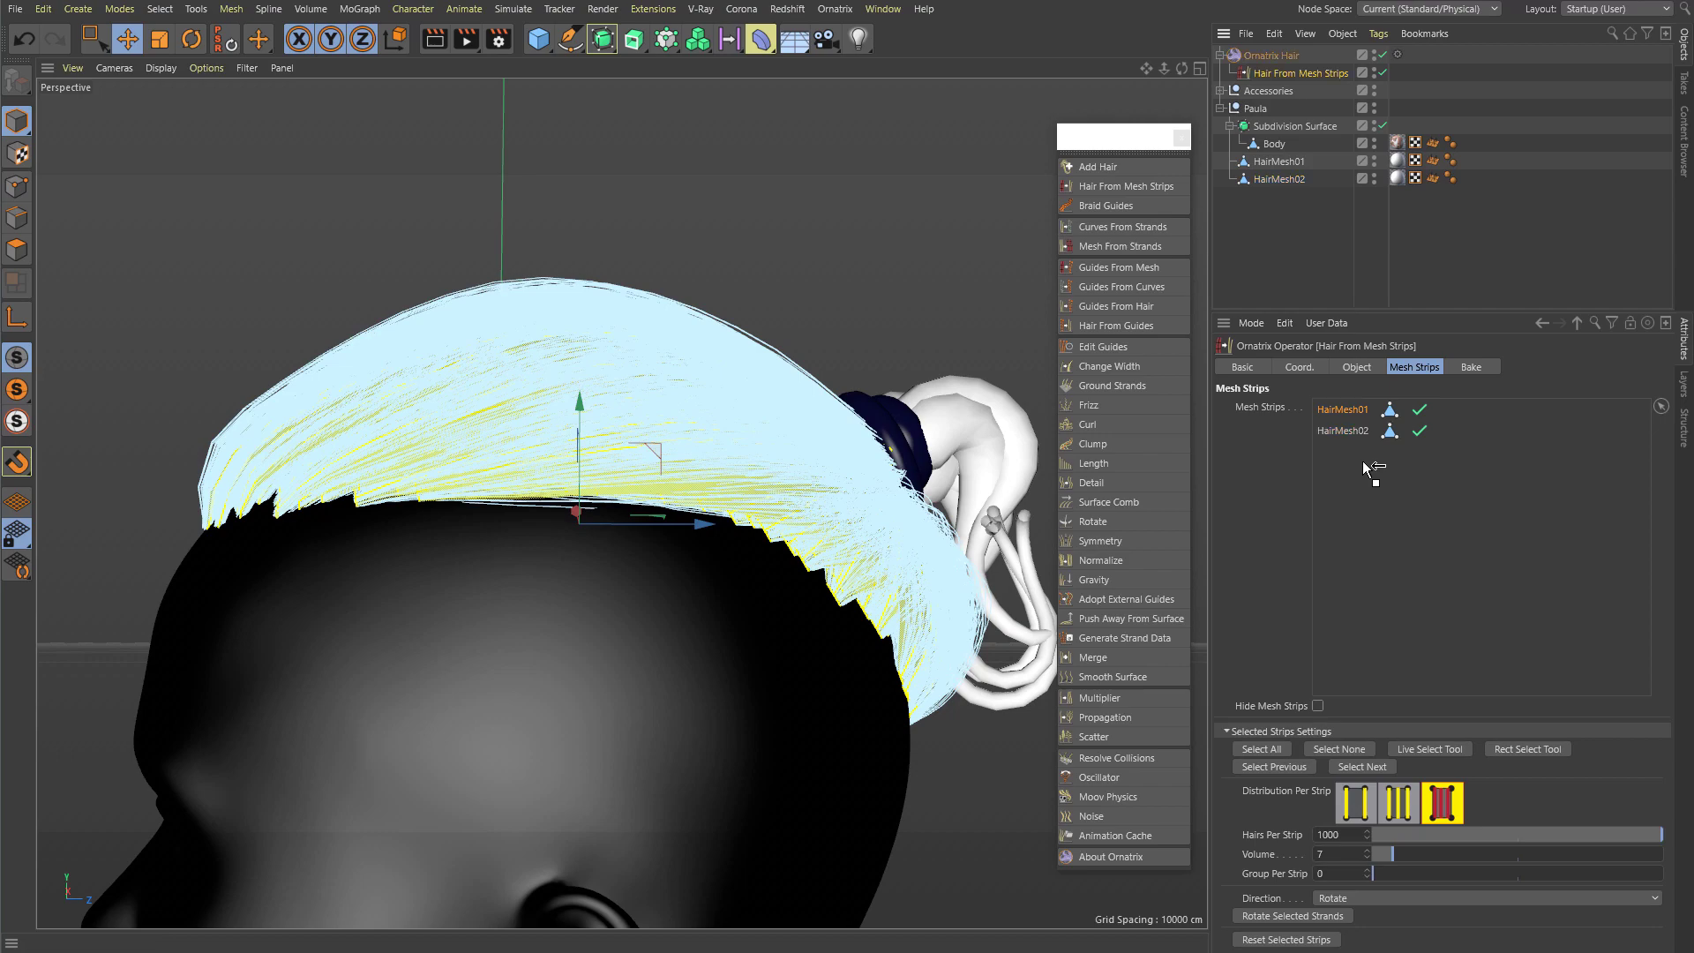
alt+middle_drag(976, 459, 673, 452)
scroll(673, 452, up, 5)
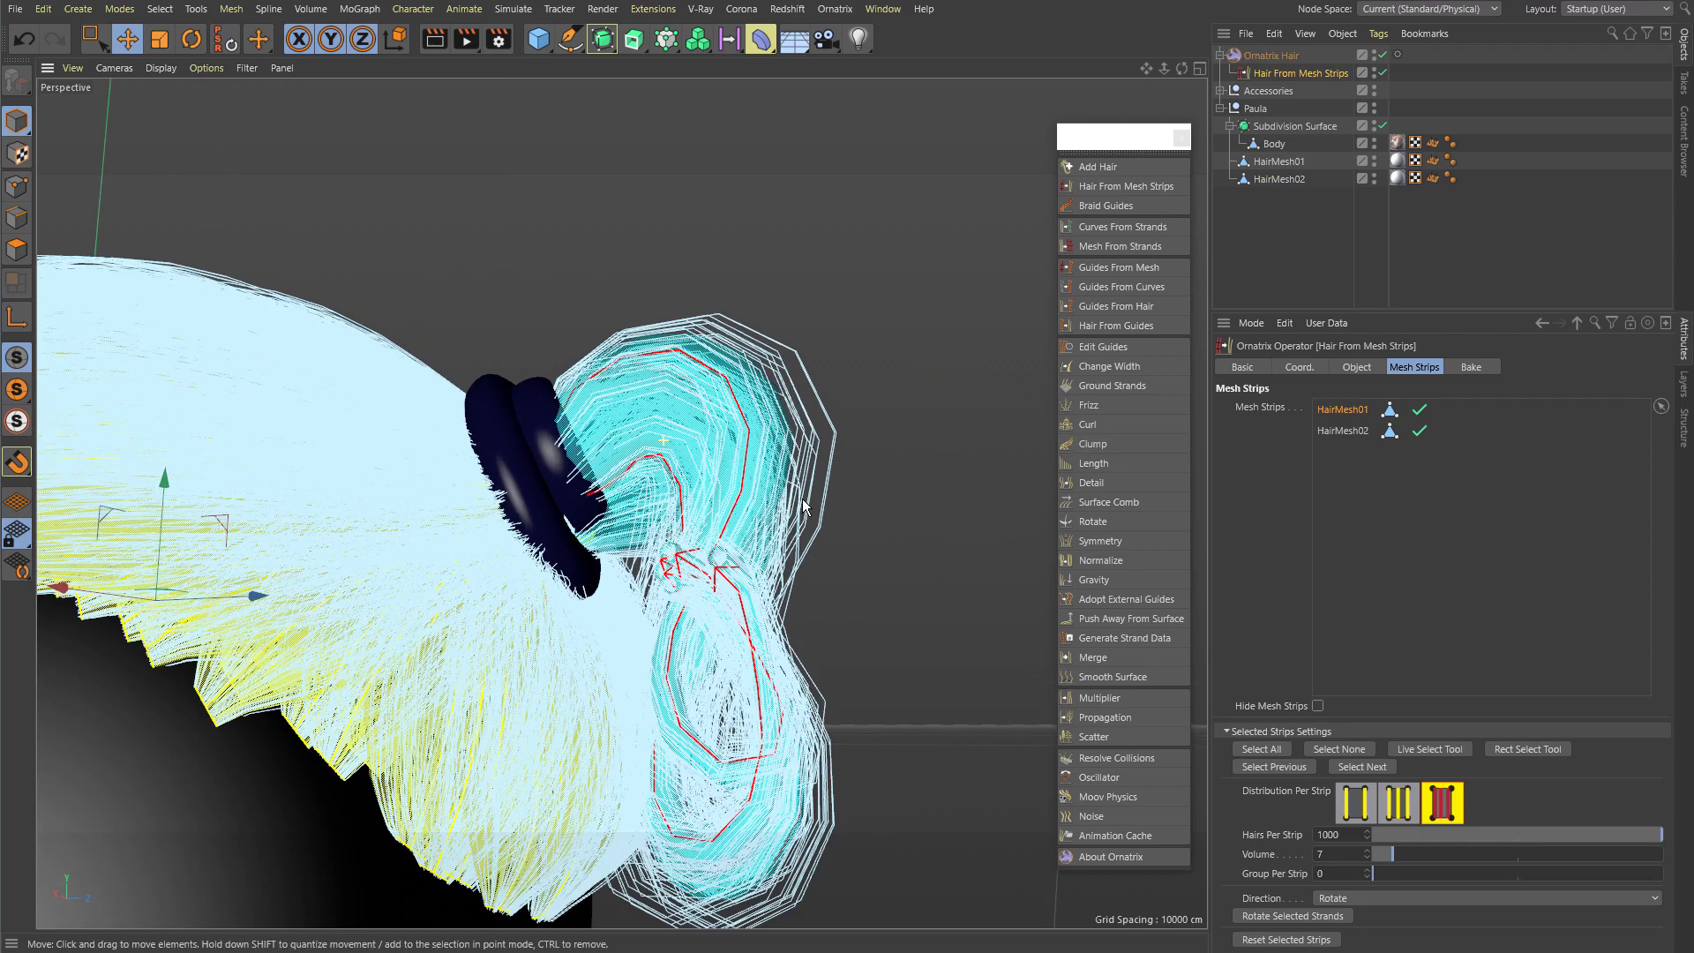
Step: Inspect the strands belonging to HairMesh01 and HairMesh02 and look at the removal options for HairMesh02
click(1346, 432)
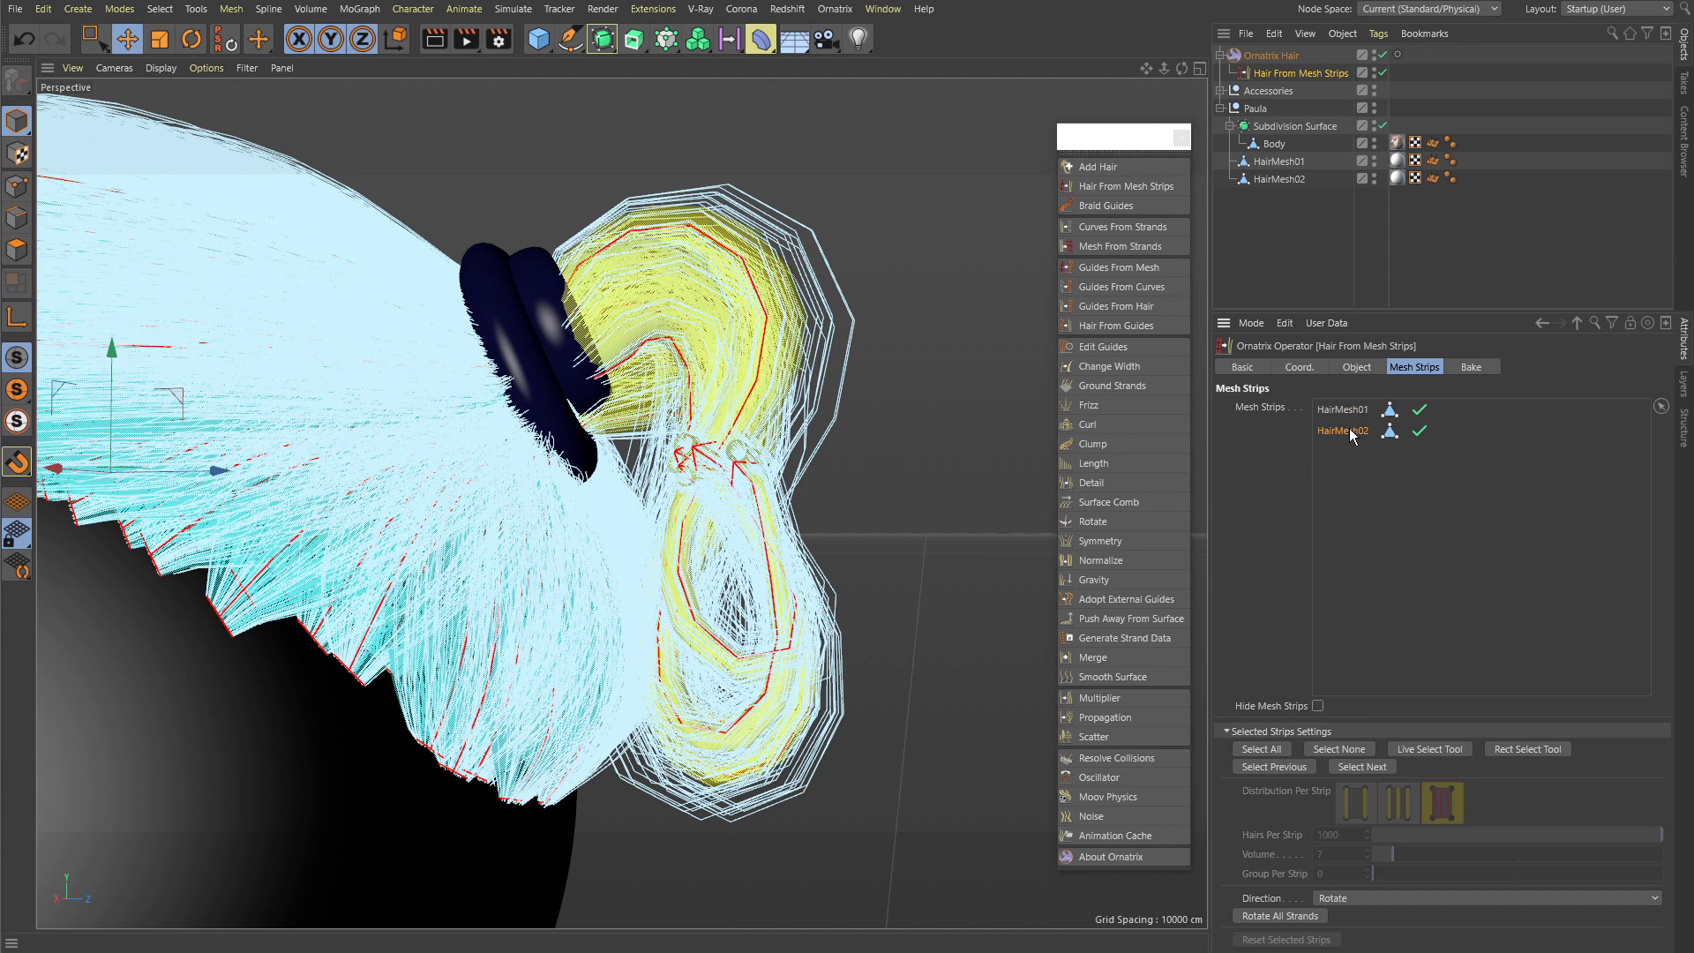
right_click(1350, 434)
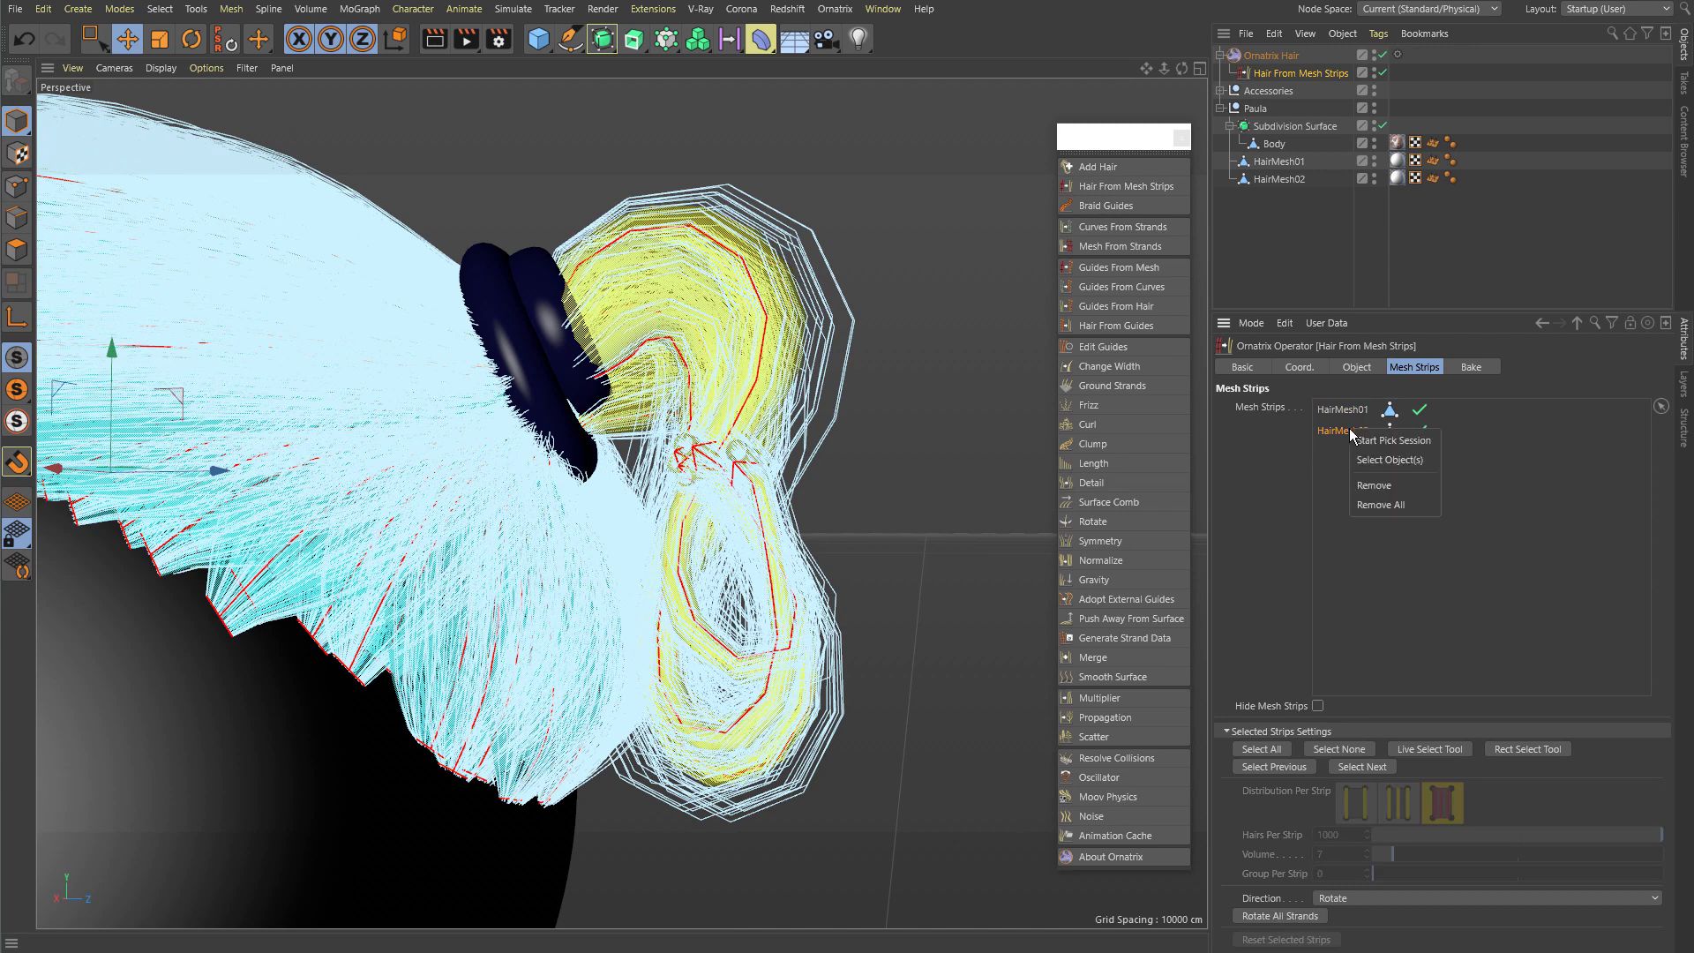
click(1322, 484)
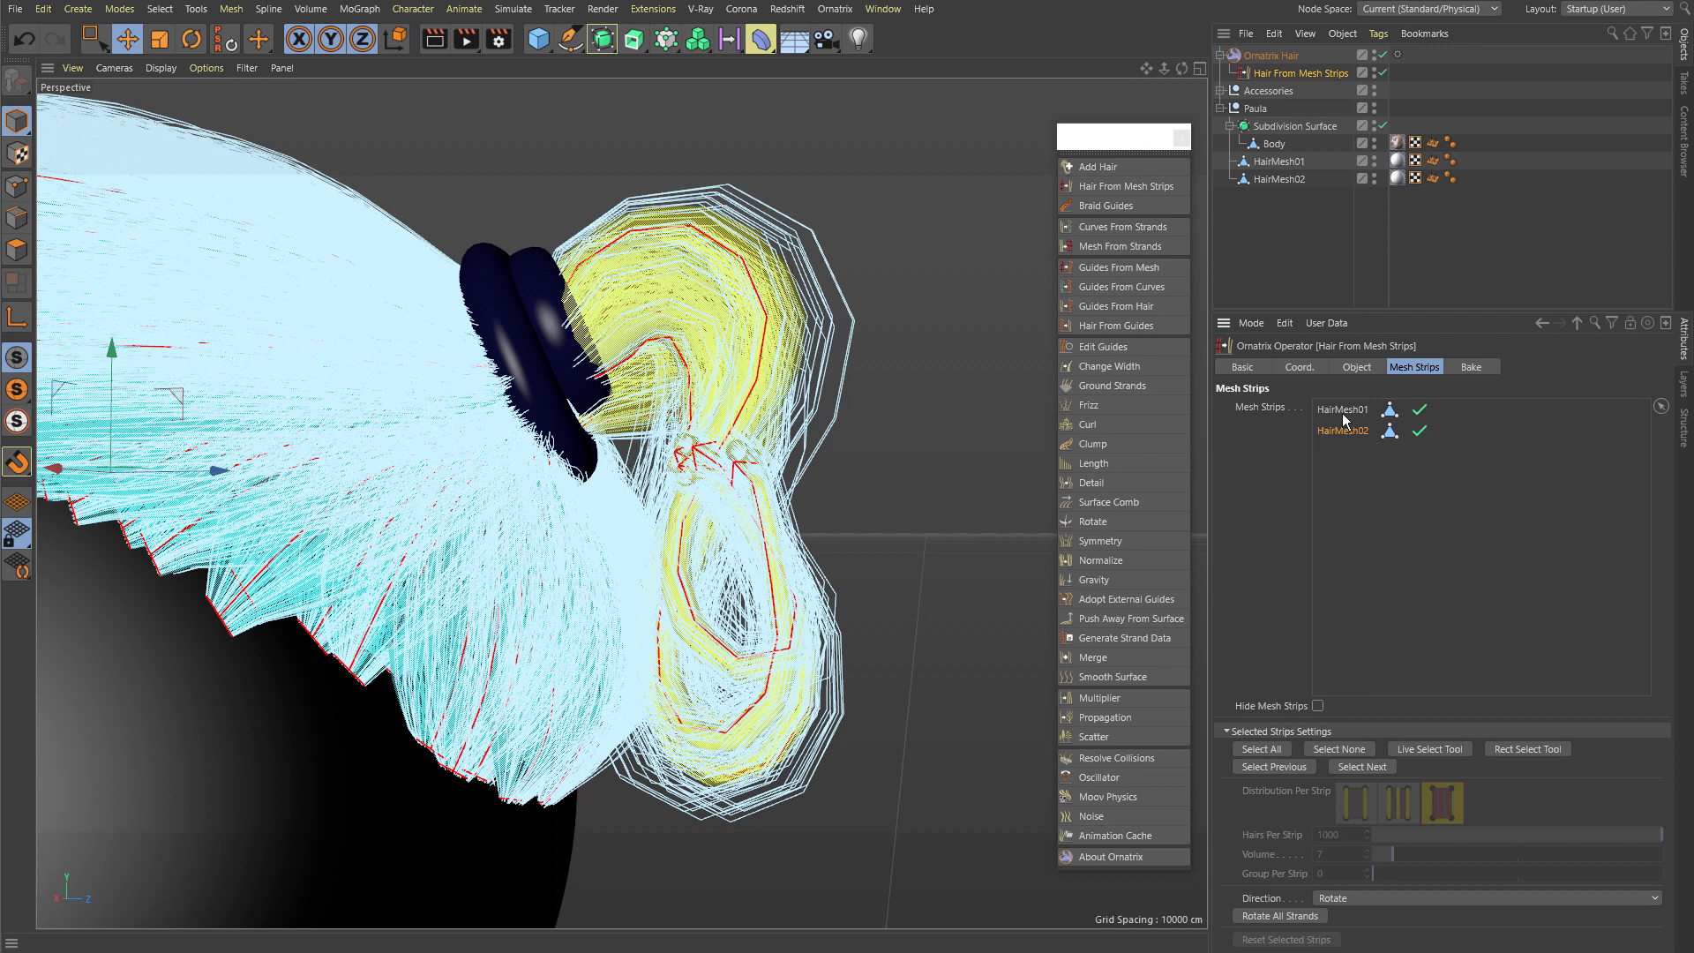
click(1343, 412)
click(1348, 434)
Step: Disable HairMesh02 in the Mesh Strips list and check the remaining hair from the side of the head
click(1420, 432)
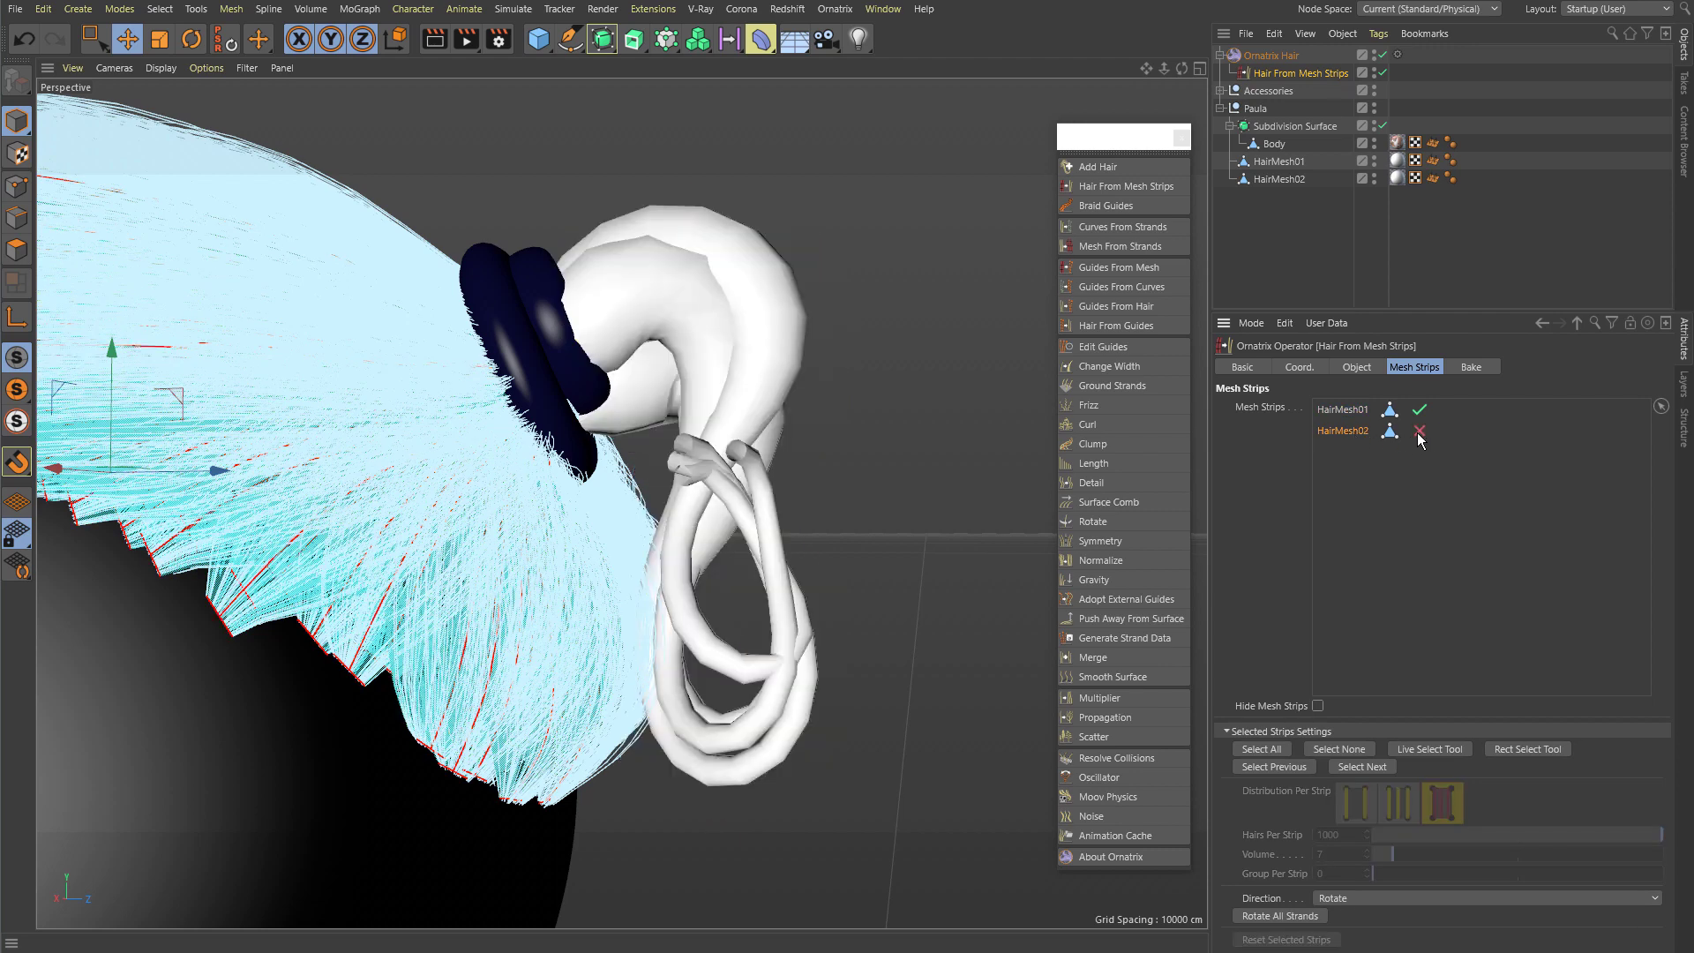
scroll(828, 441, down, 3)
alt+drag(832, 441, 872, 448)
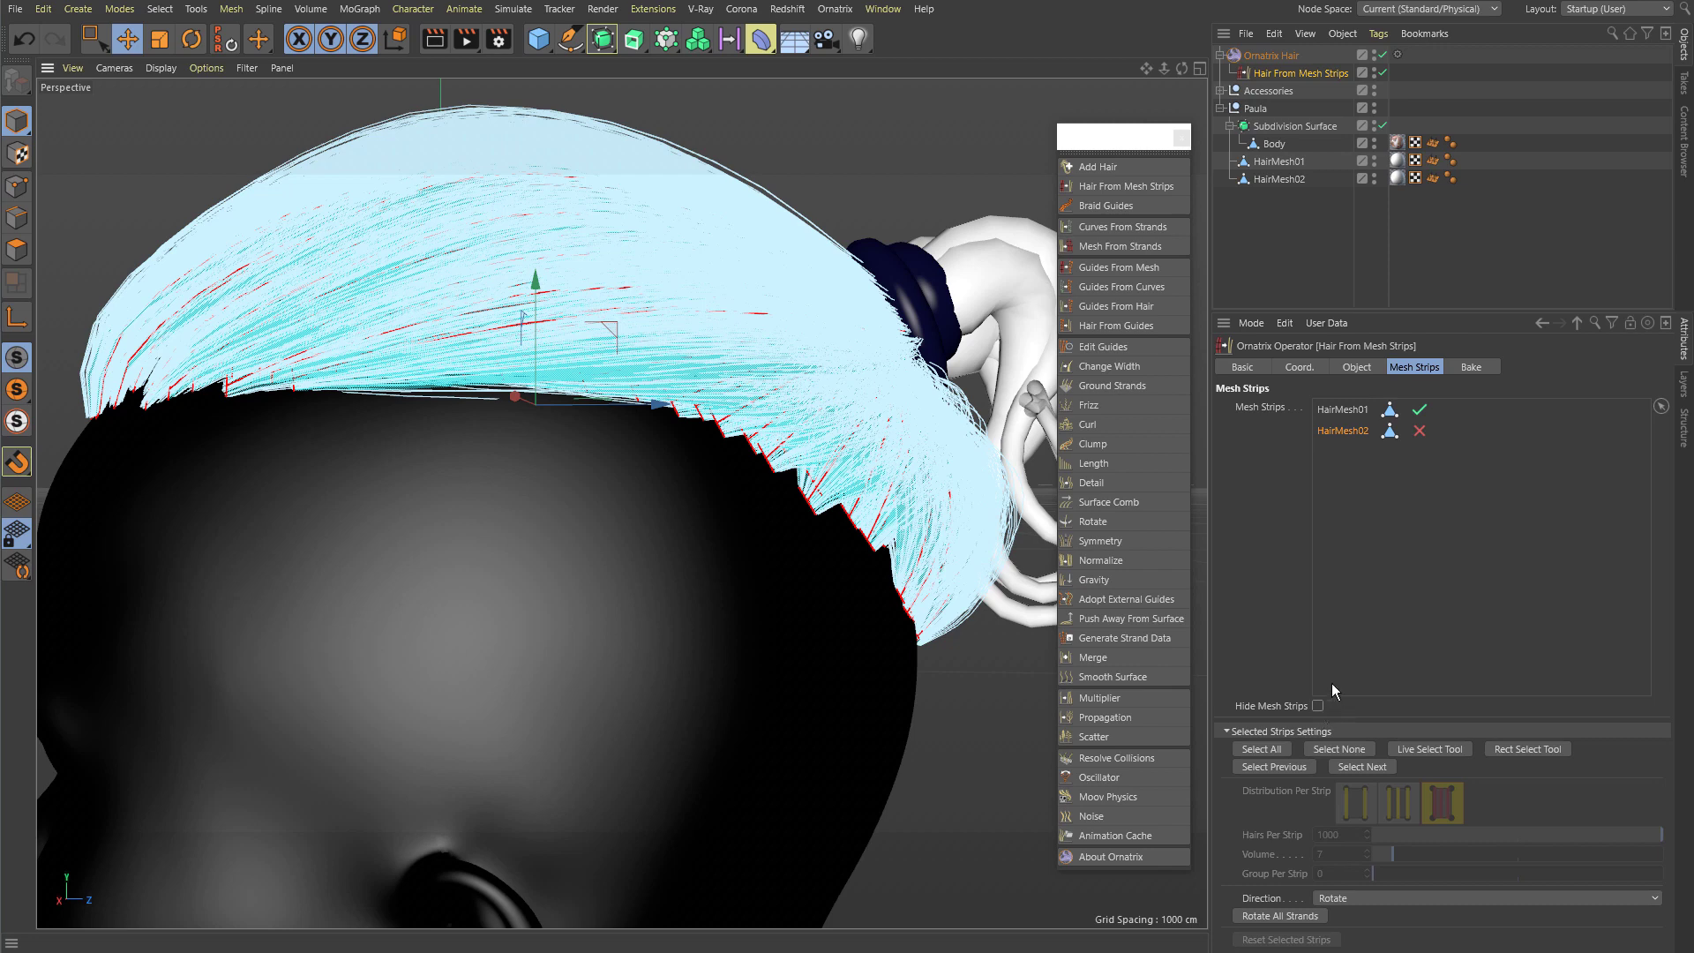
Step: Deselect the hair operator and examine the HairMesh01 strands and hairline from the side of the head
click(892, 190)
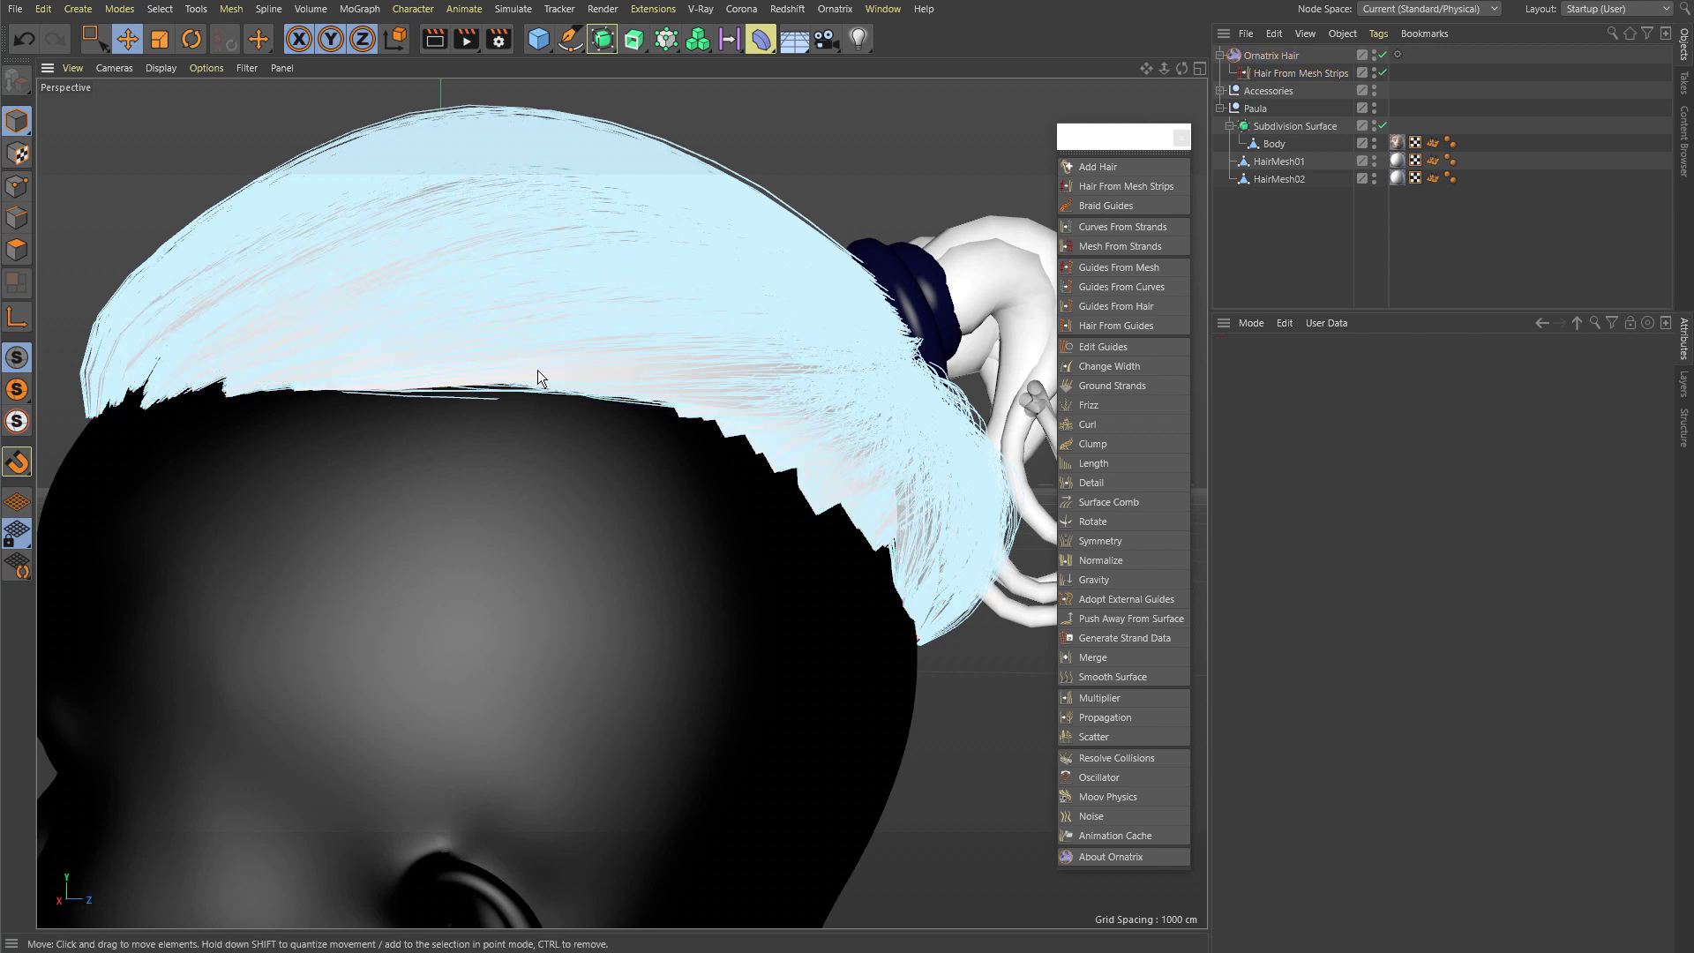
scroll(537, 369, up, 2)
alt+drag(576, 420, 580, 320)
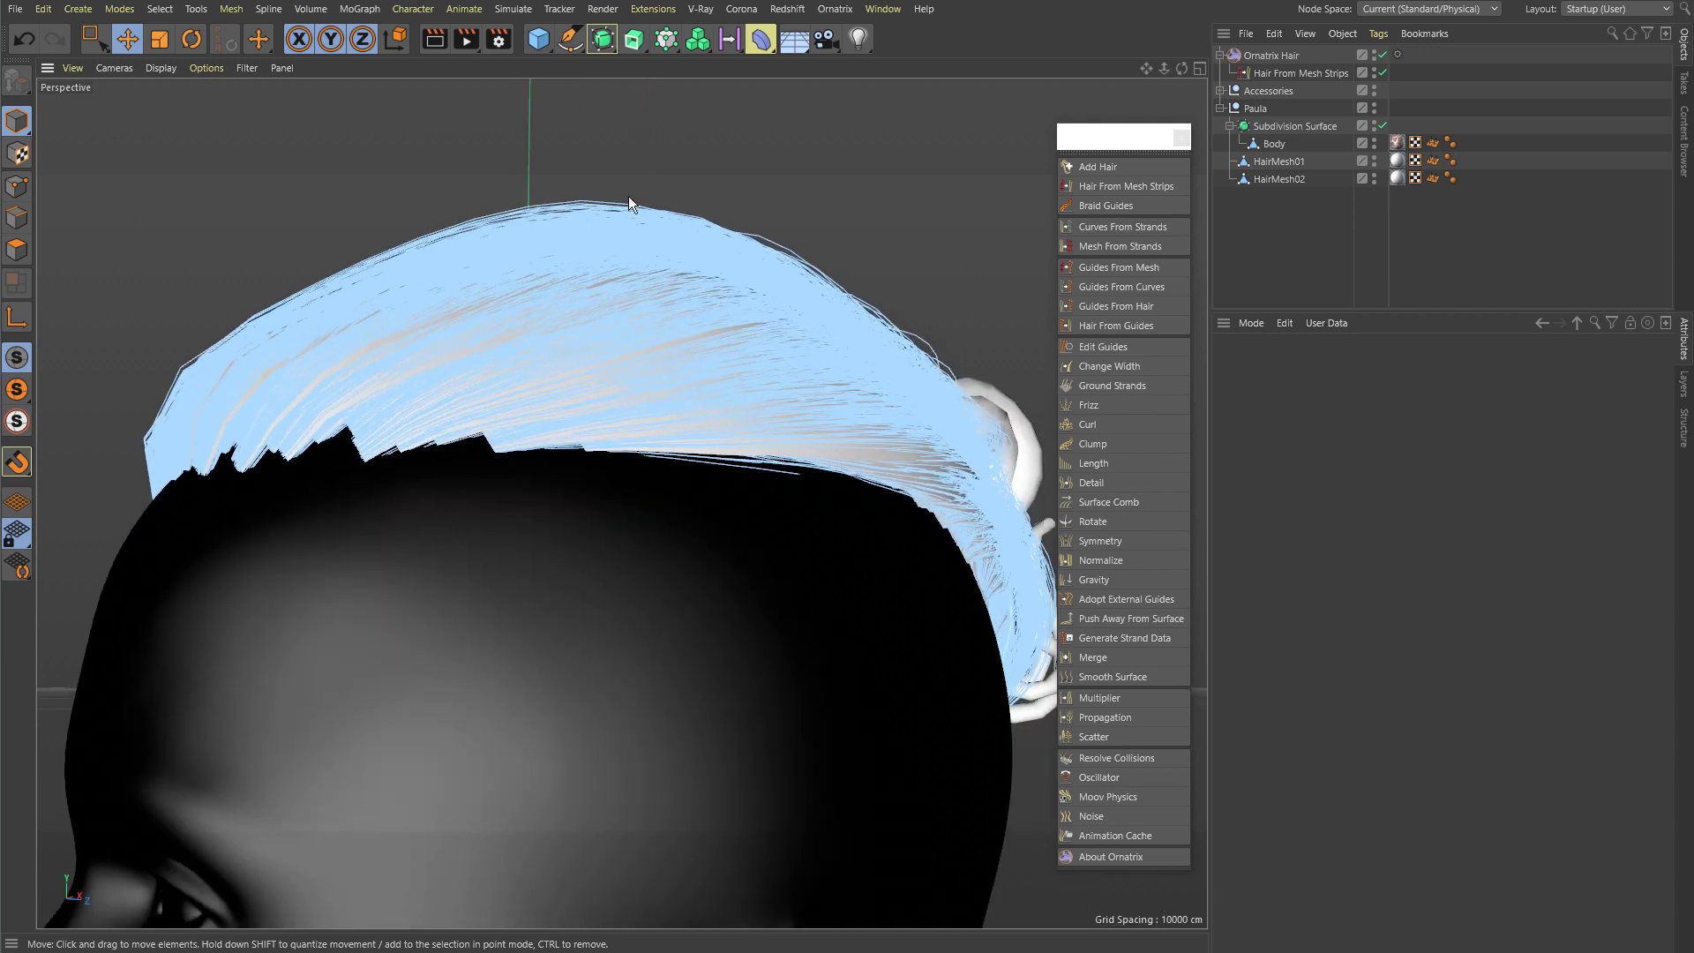
alt+drag(743, 415, 777, 398)
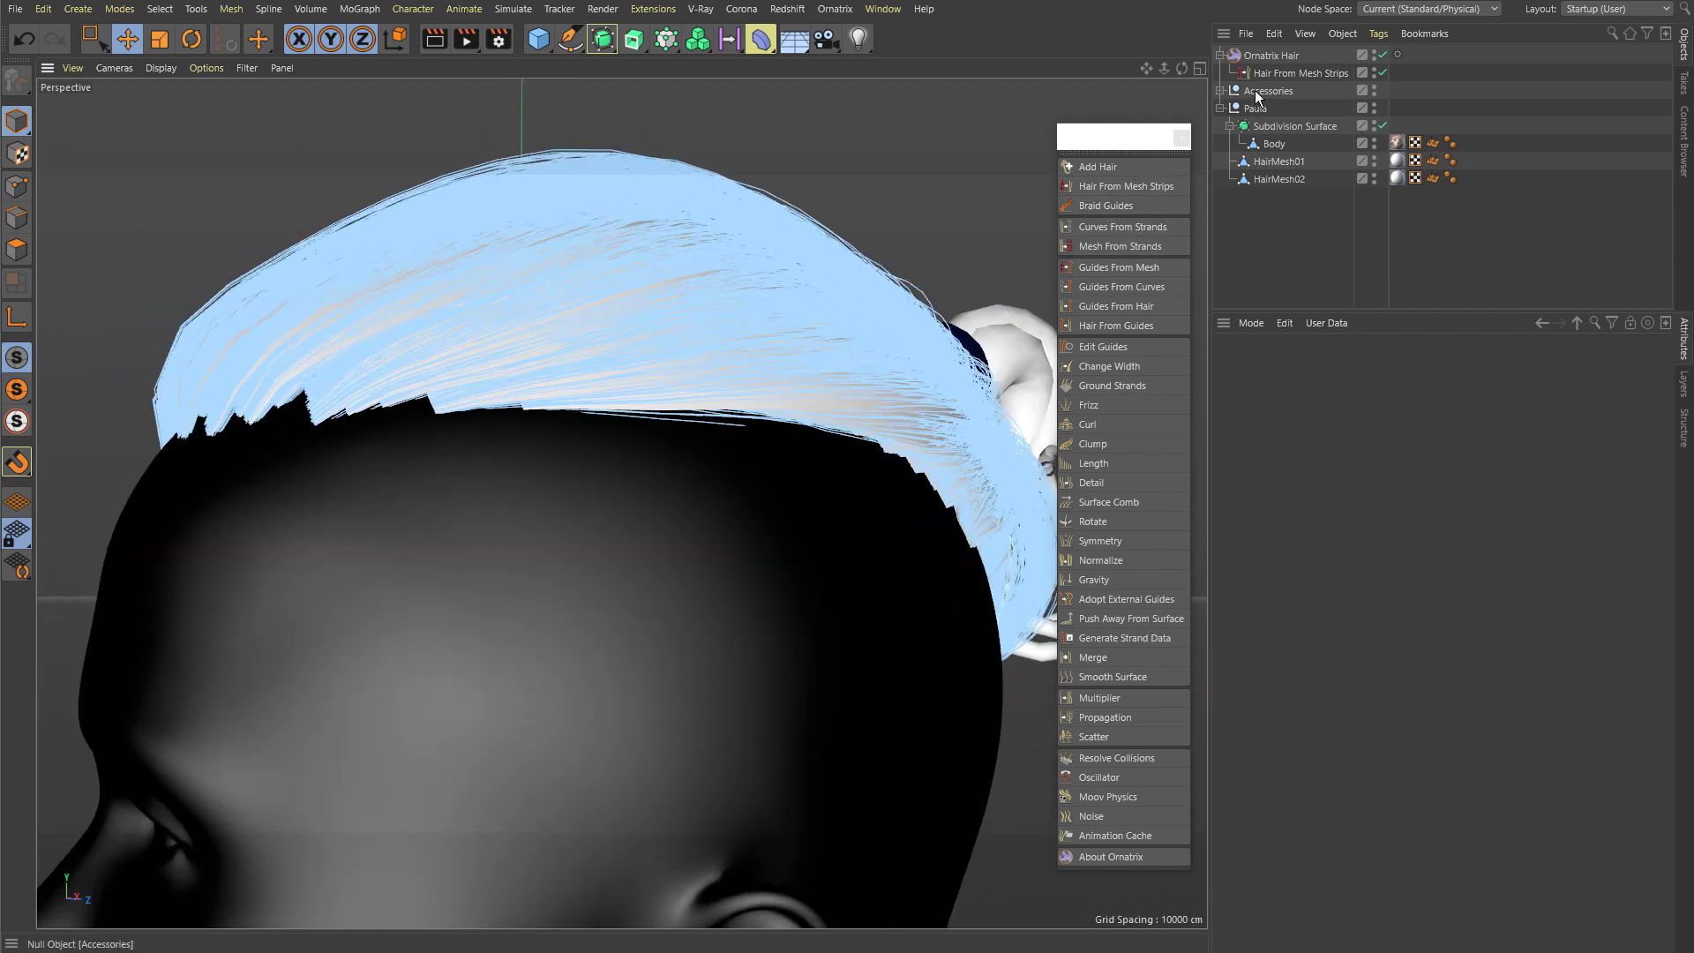
Step: Turn on Hide Mesh Strips for the Hair From Mesh Strips operator and check the hair with the operator deselected
click(1284, 78)
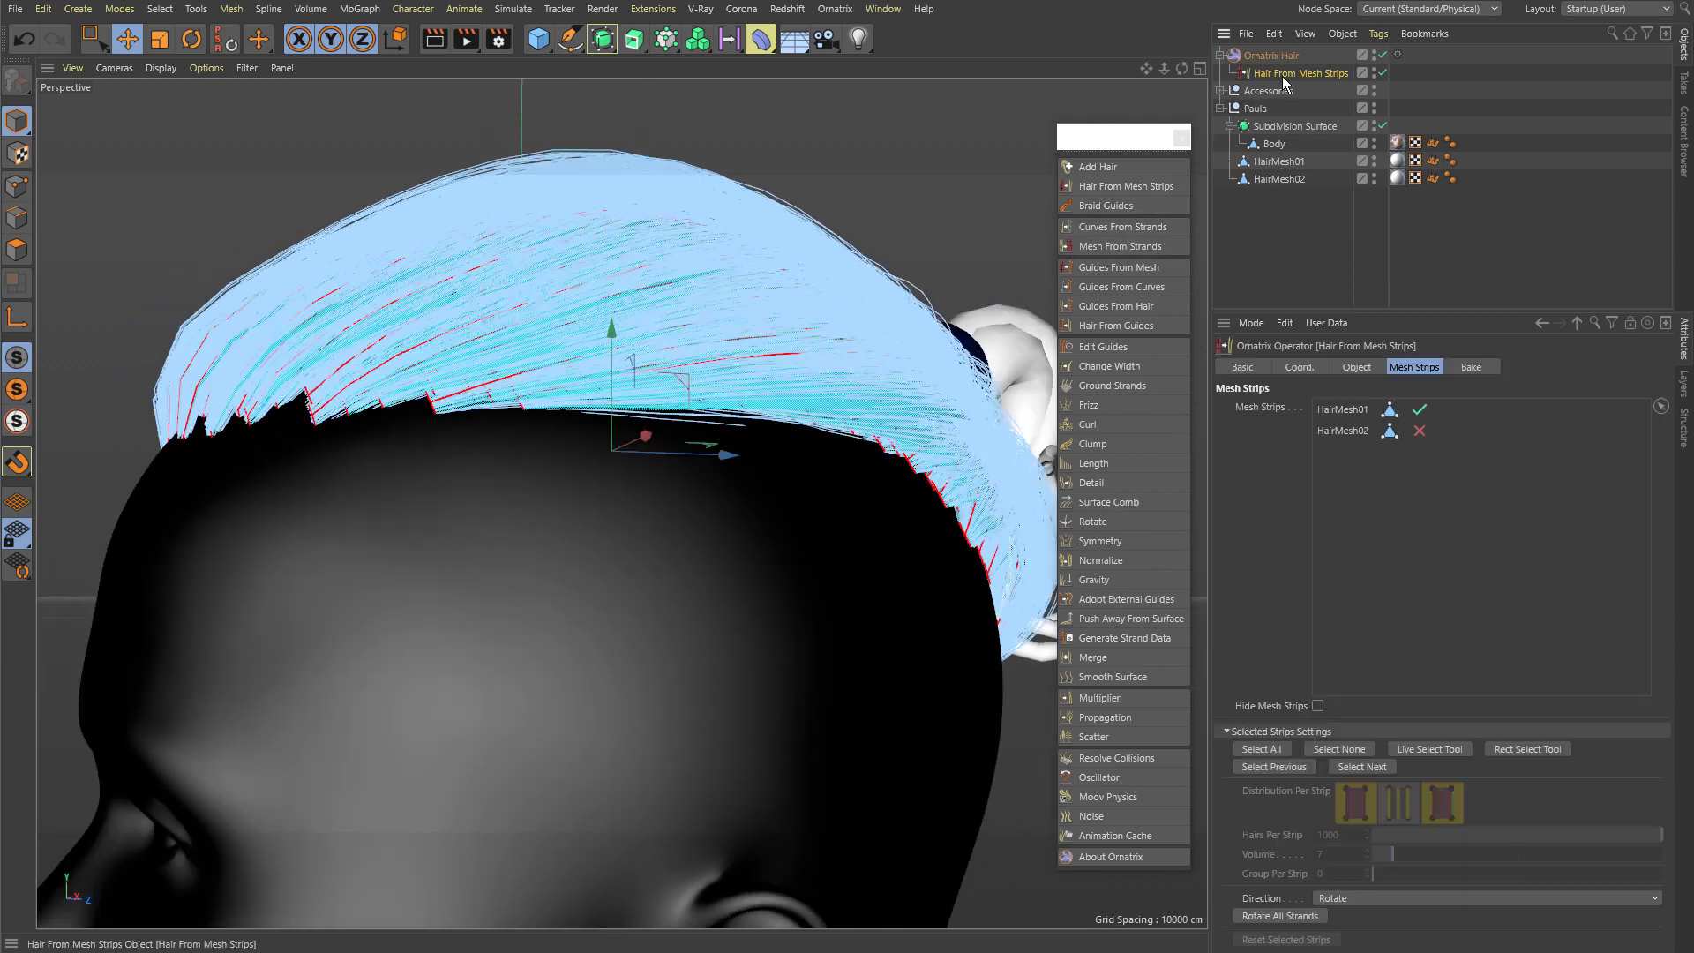
click(1318, 706)
alt+drag(759, 415, 707, 426)
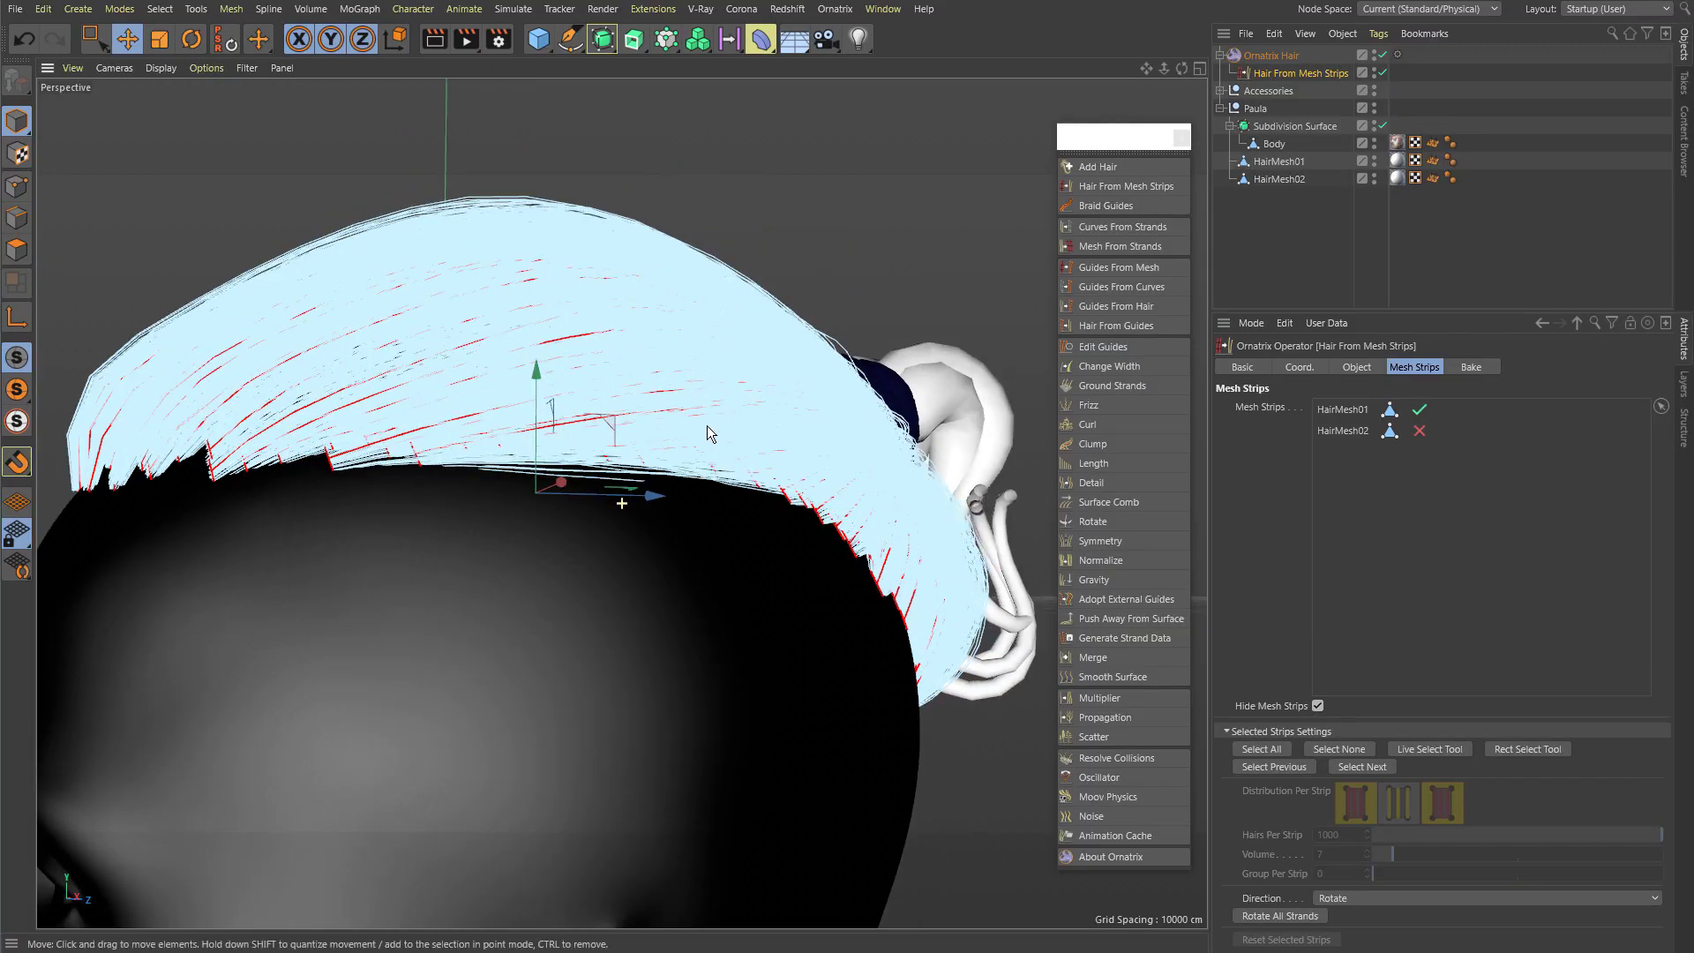
click(886, 194)
alt+drag(825, 362, 666, 417)
alt+right_drag(666, 416, 607, 421)
alt+drag(608, 422, 657, 410)
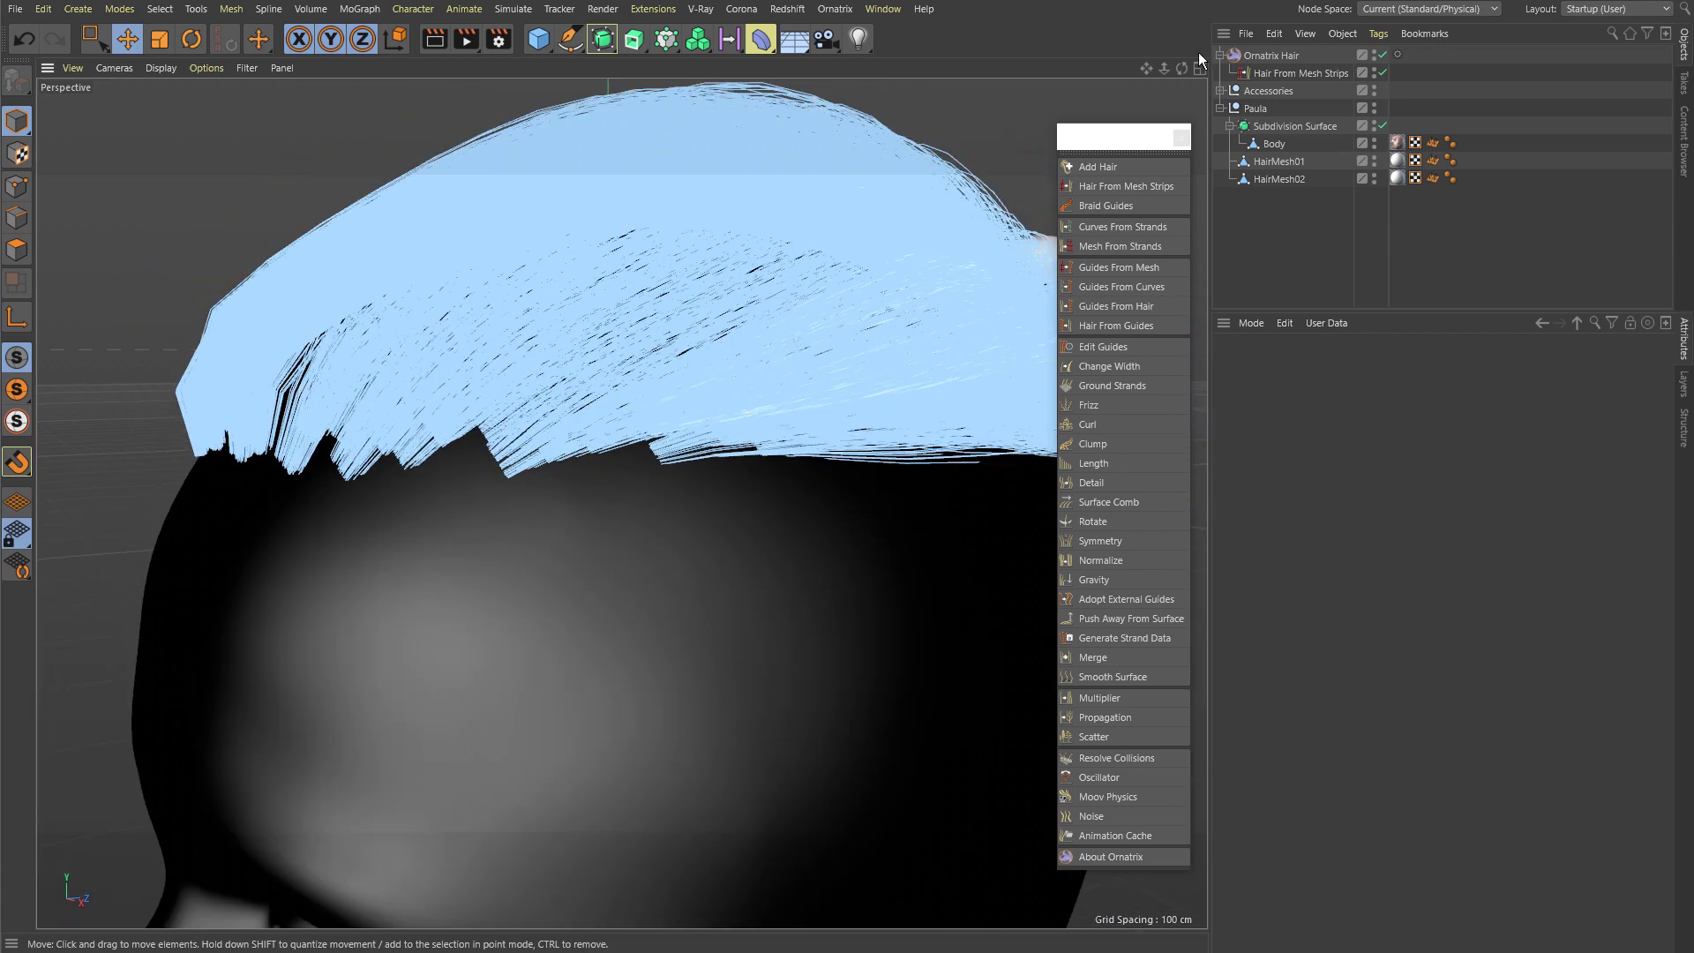
Step: Reselect the Hair From Mesh Strips operator and compare its general object properties with its Selected Strips Settings
click(1299, 74)
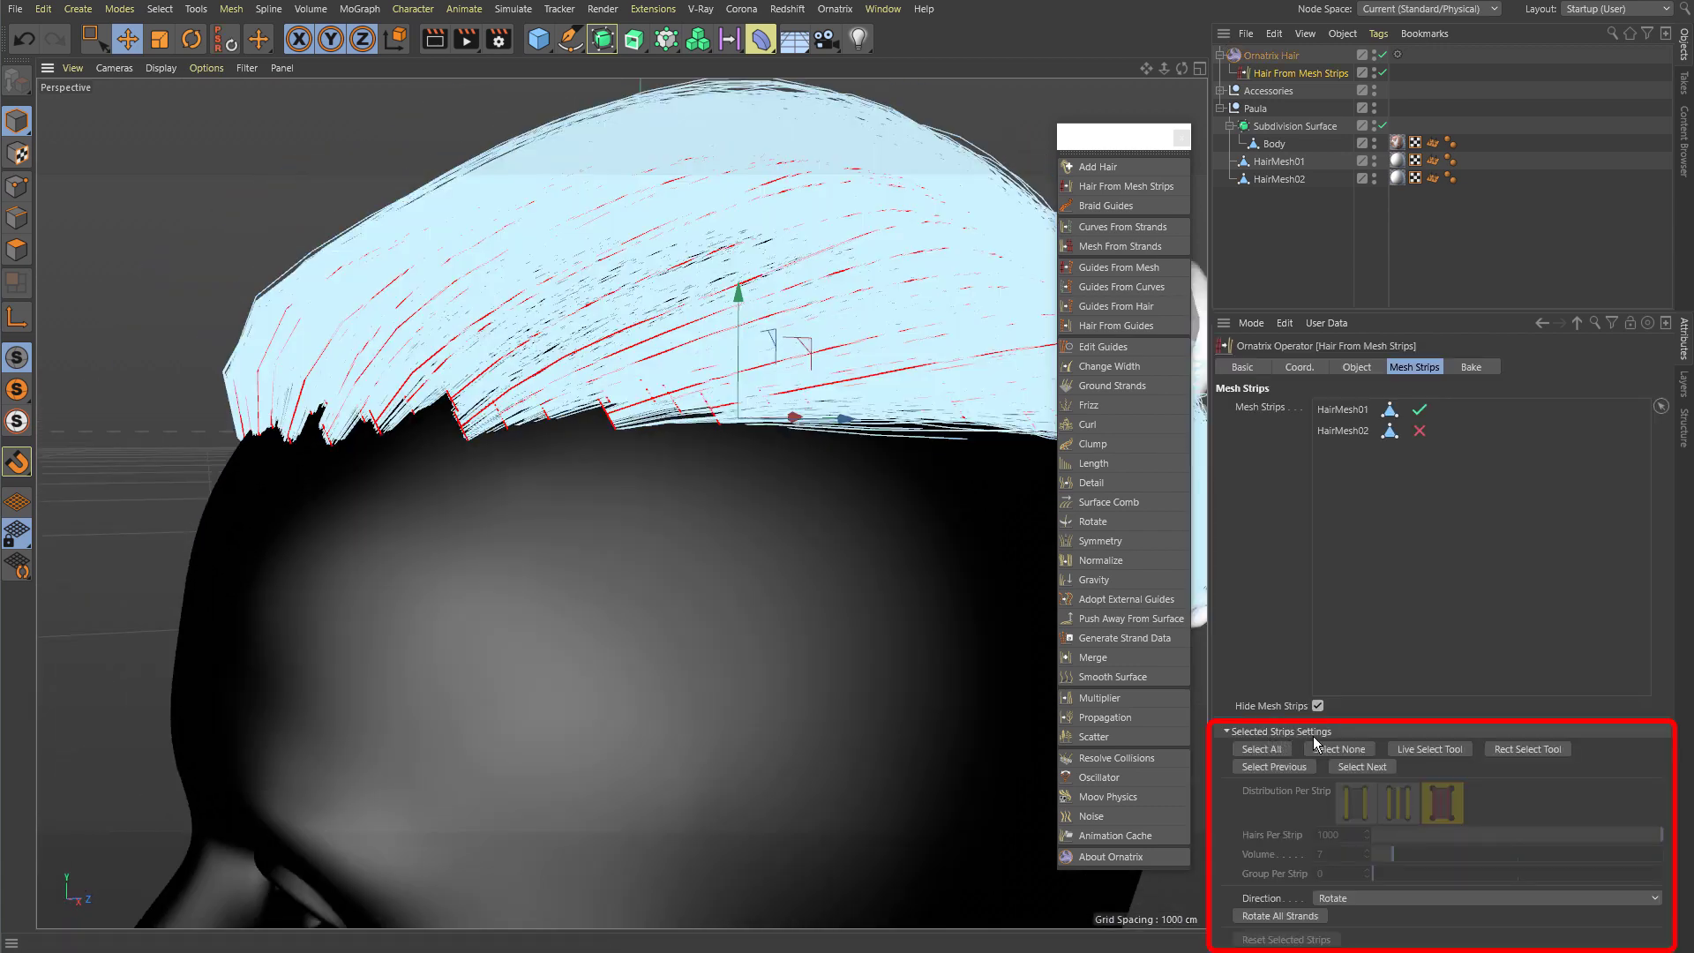
alt+middle_drag(855, 463, 788, 496)
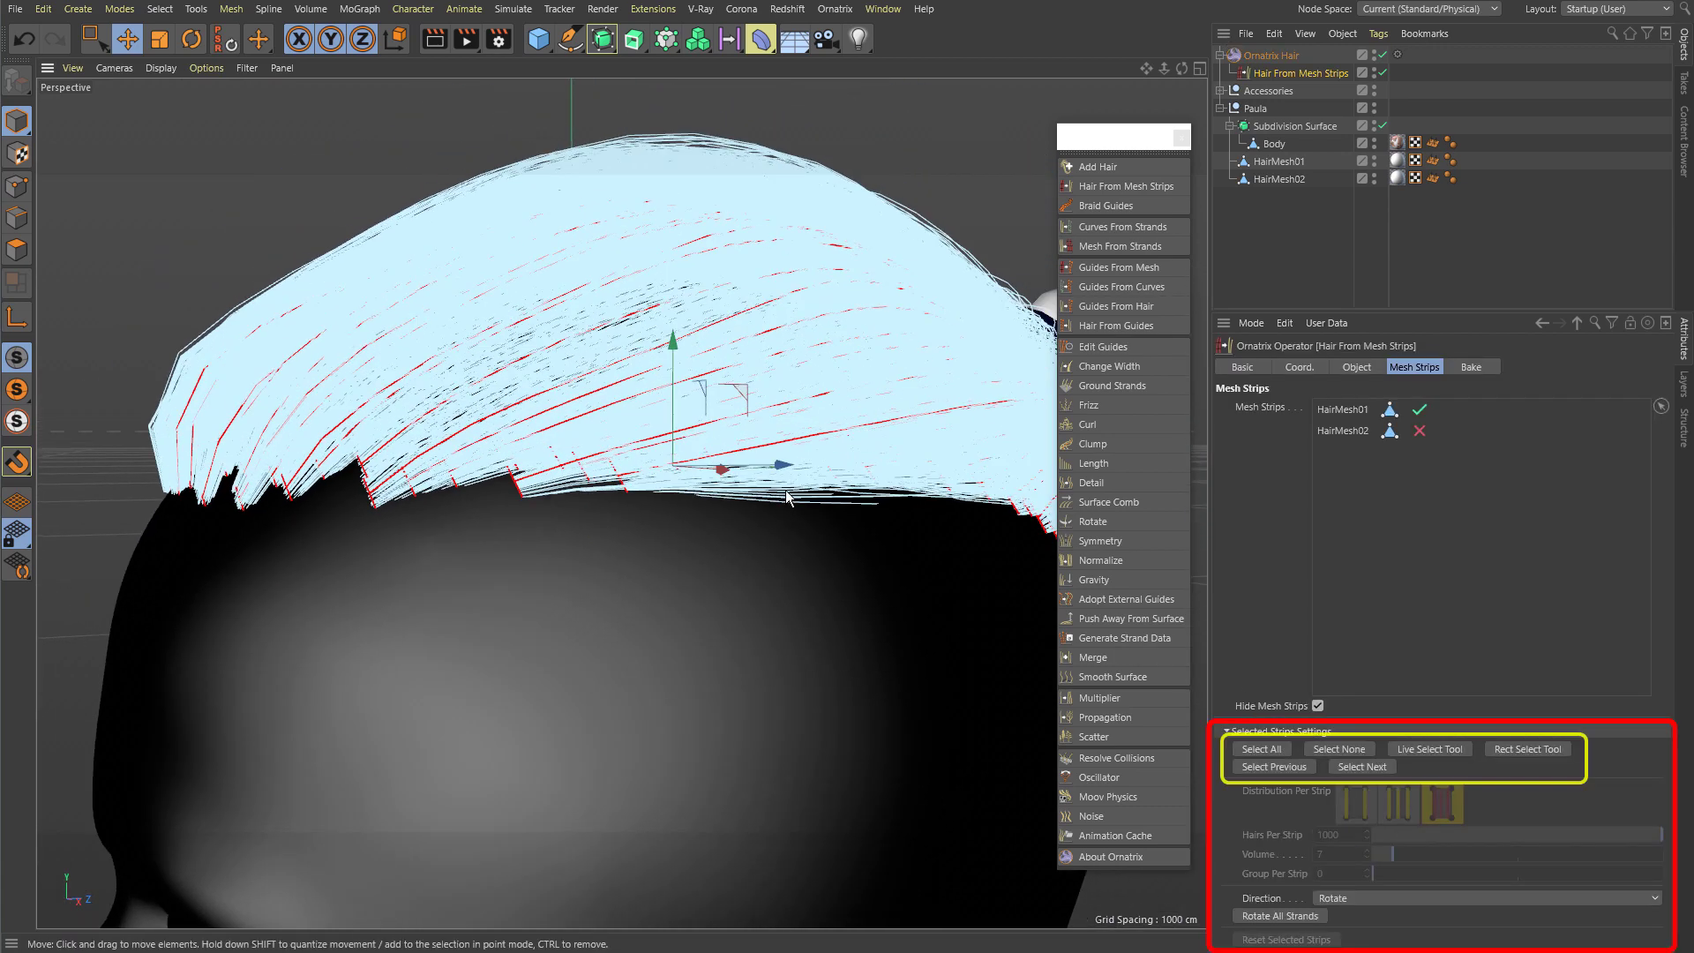
alt+right_drag(788, 496, 834, 499)
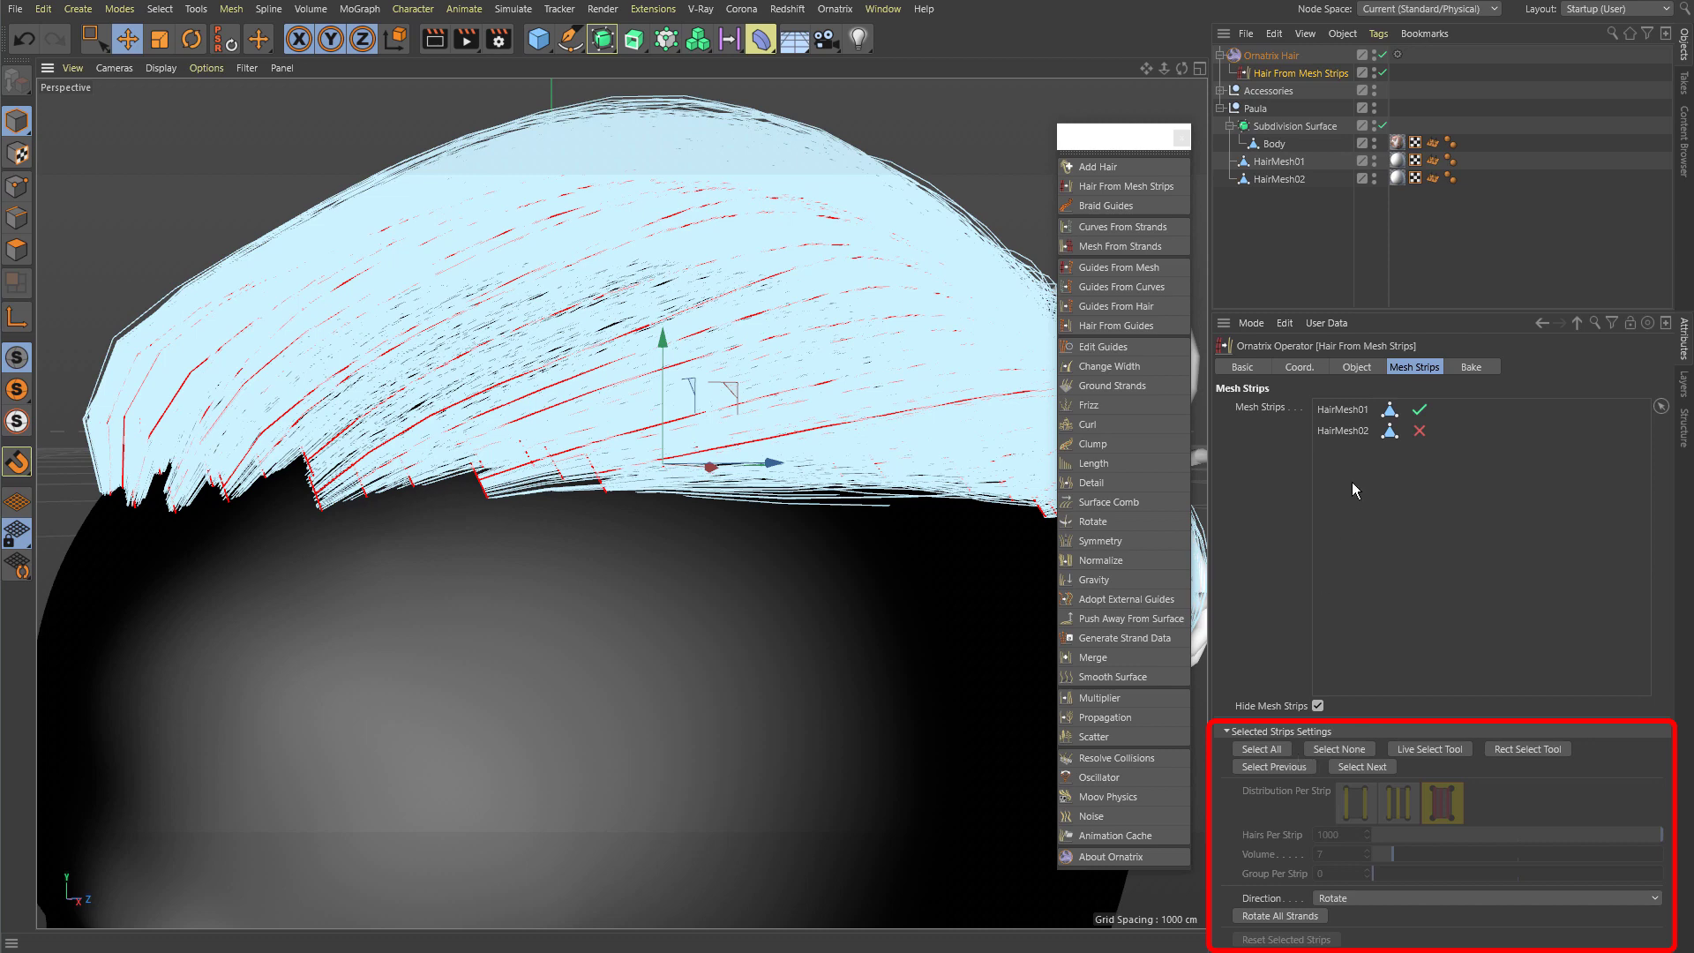
click(1357, 367)
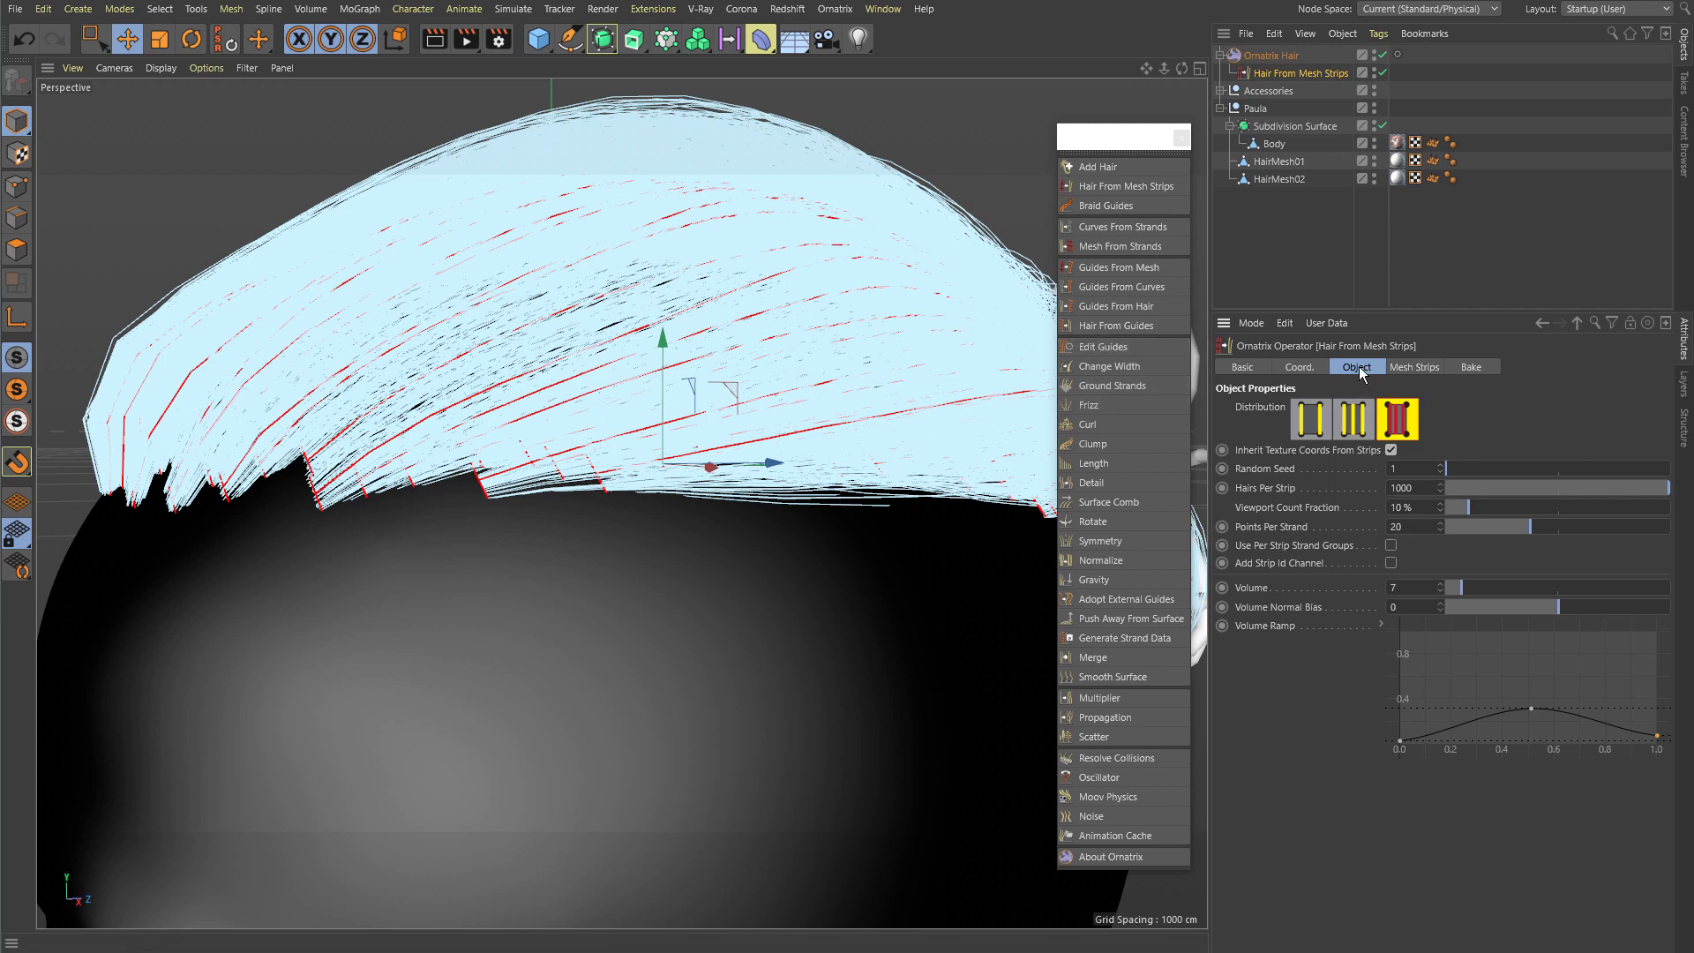
click(1415, 368)
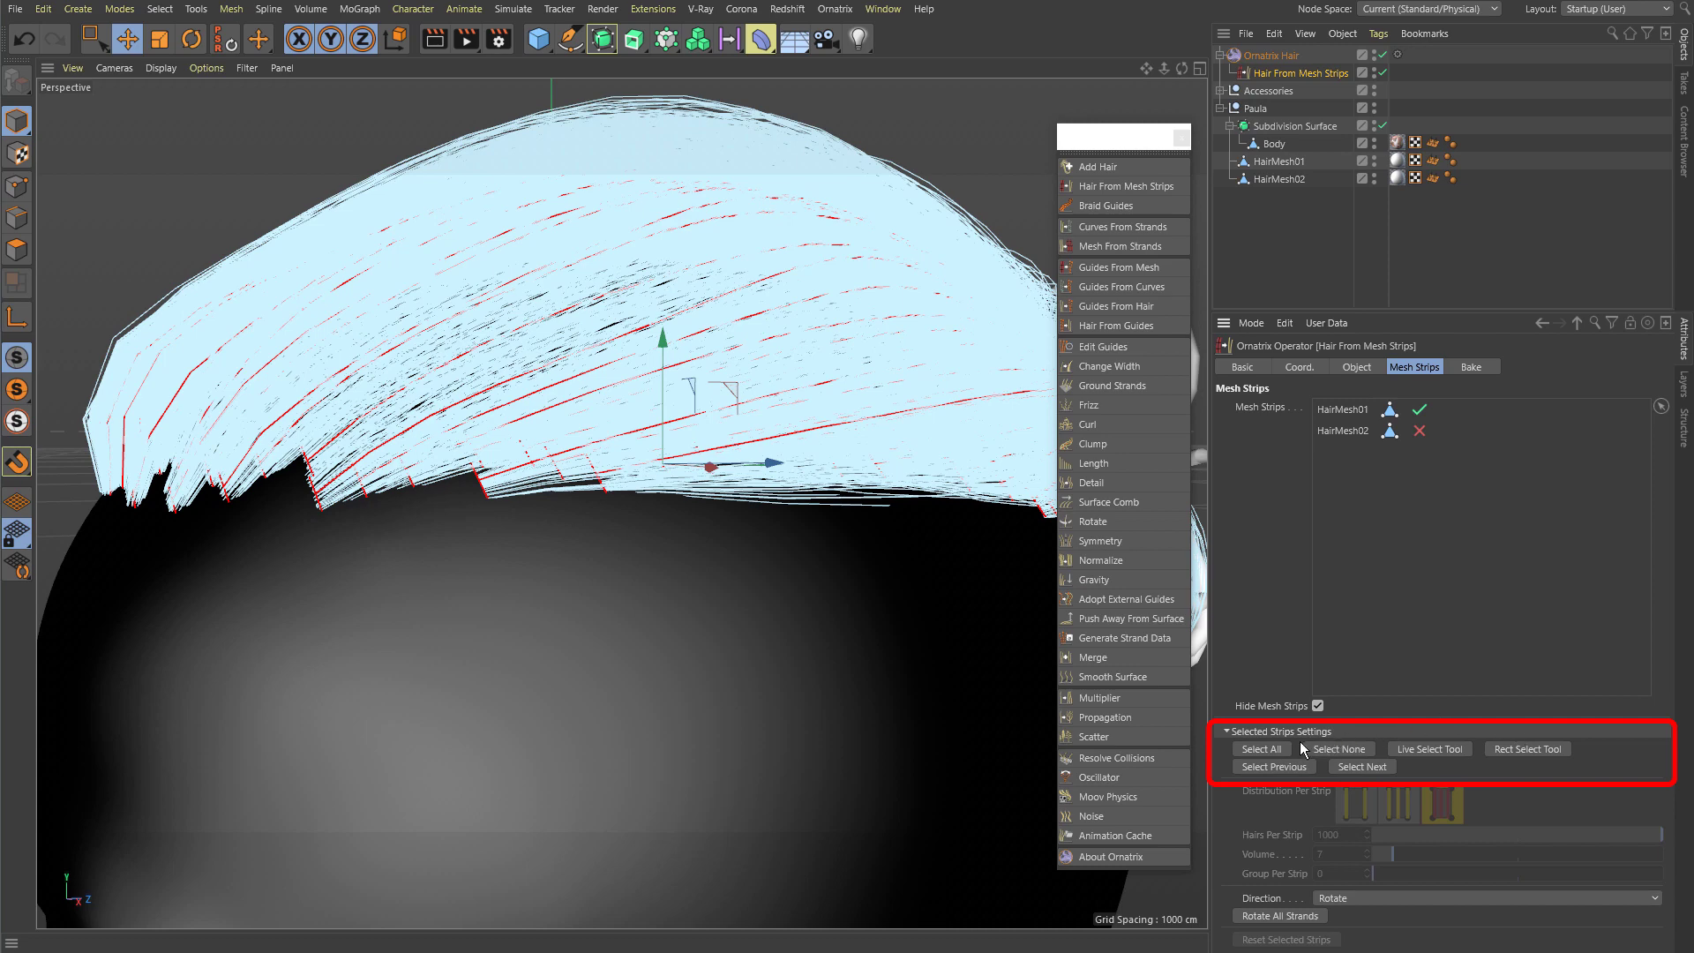
Step: Select all strips, clear the selection again, and activate the Live Select Tool after trying the Rect Select Tool
click(1269, 752)
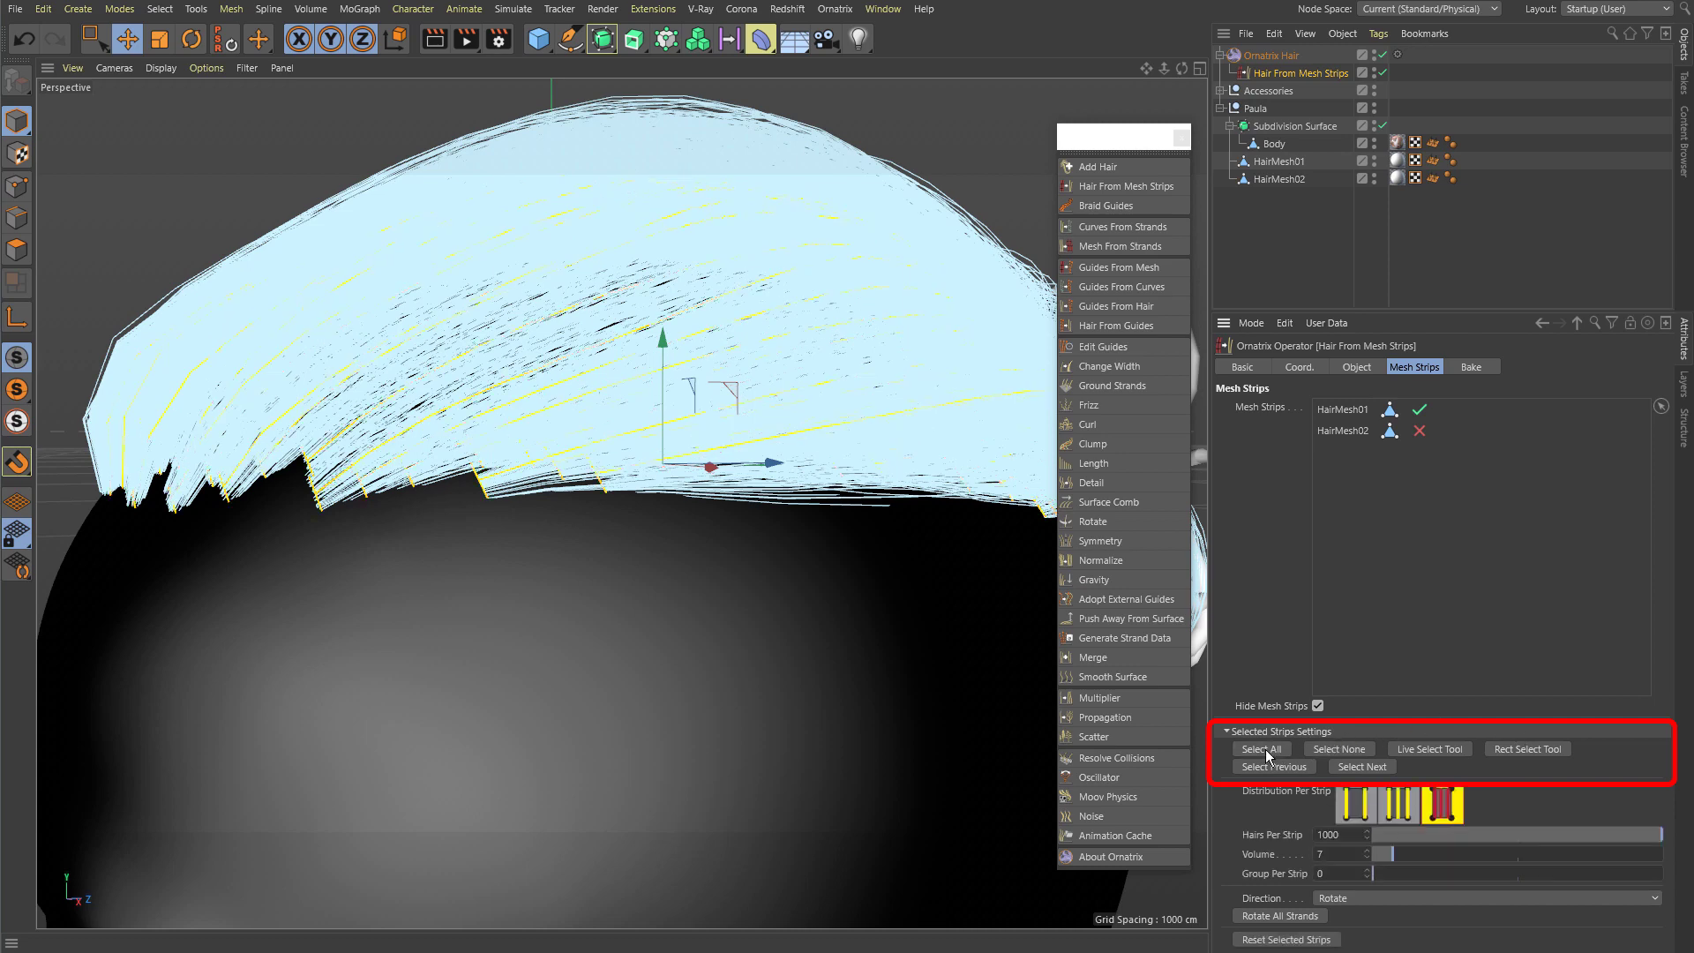
click(1326, 753)
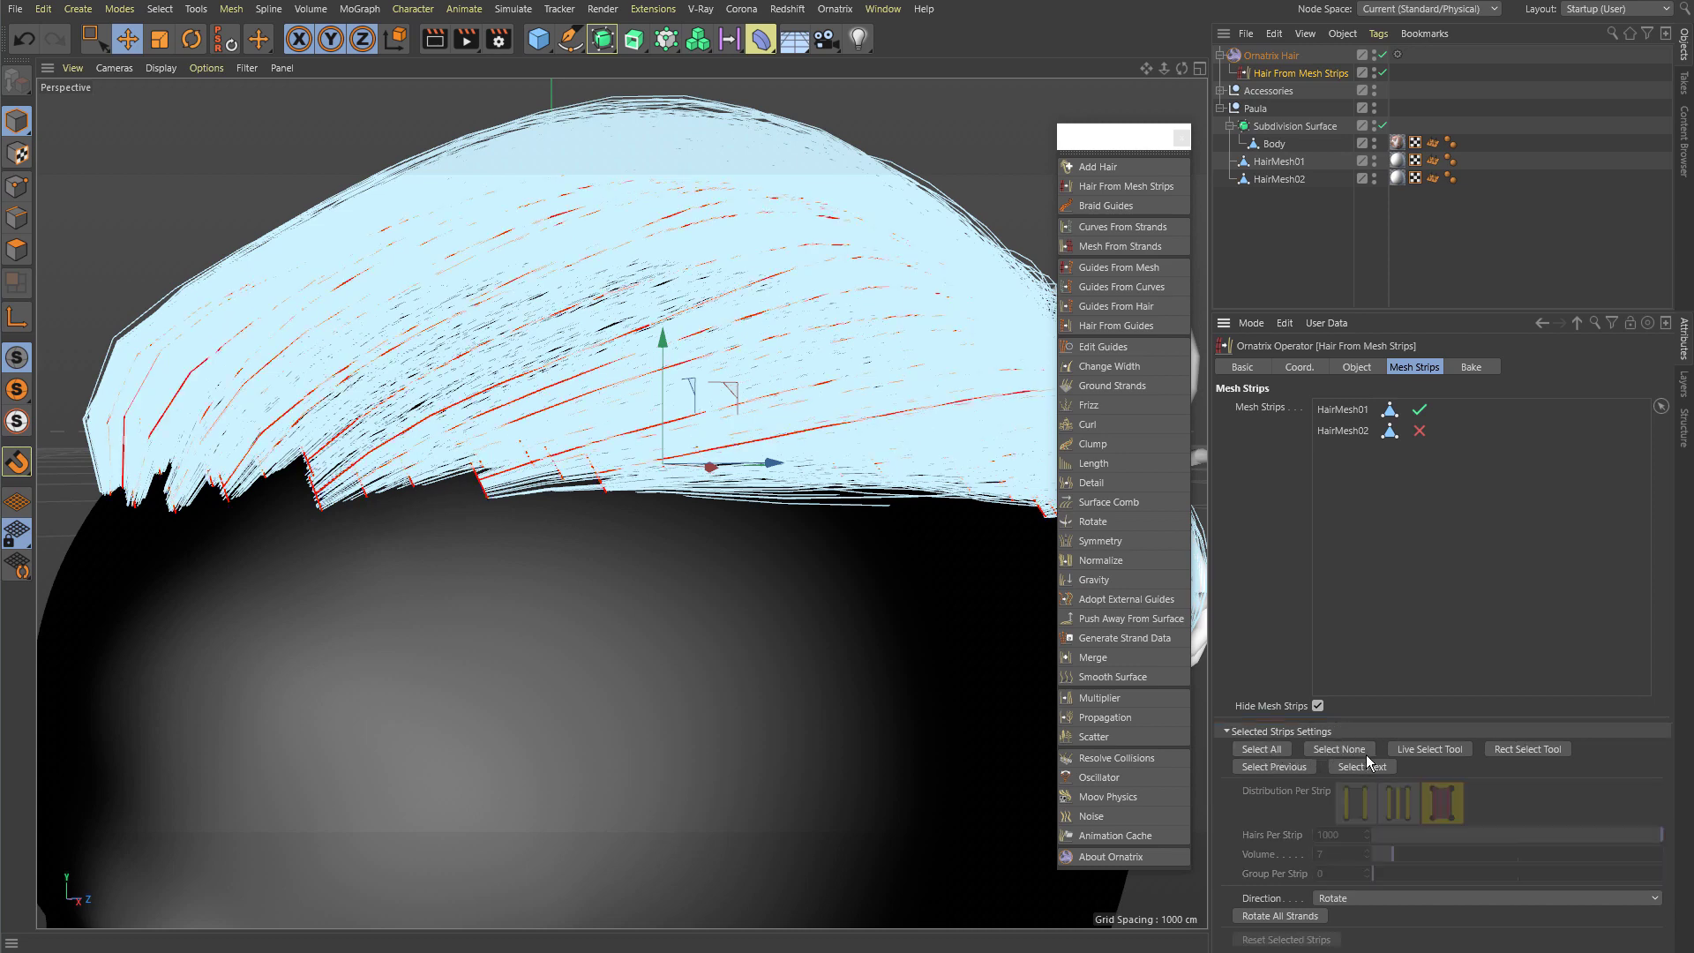
click(1437, 750)
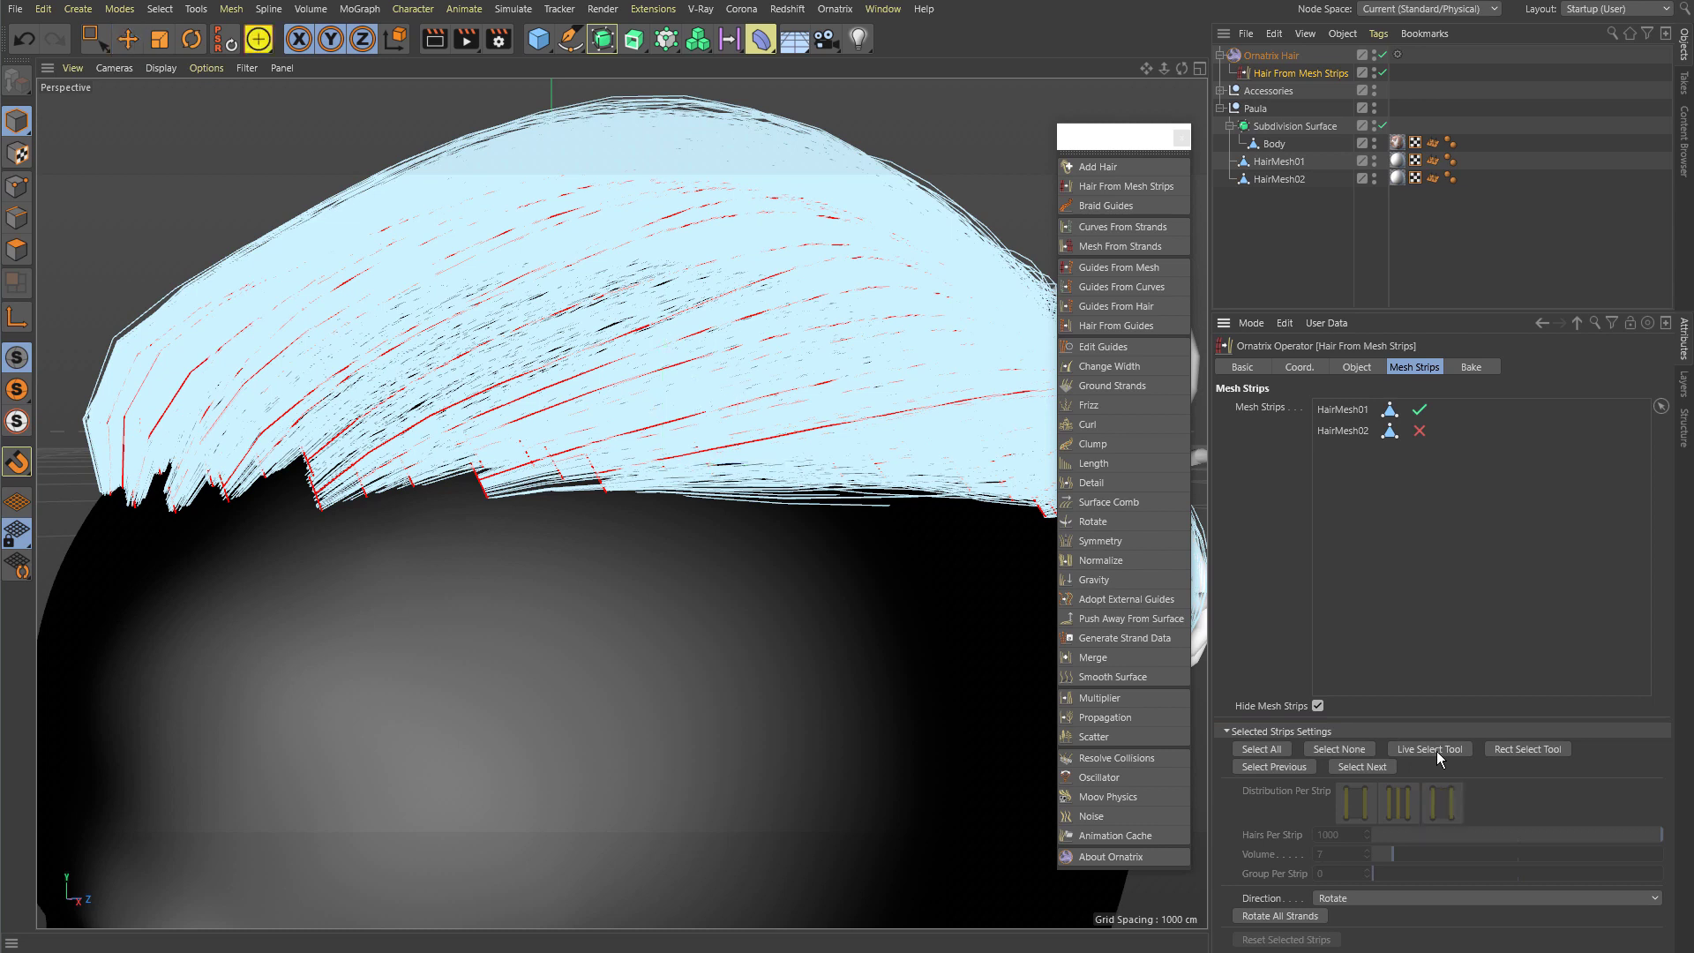
click(1538, 748)
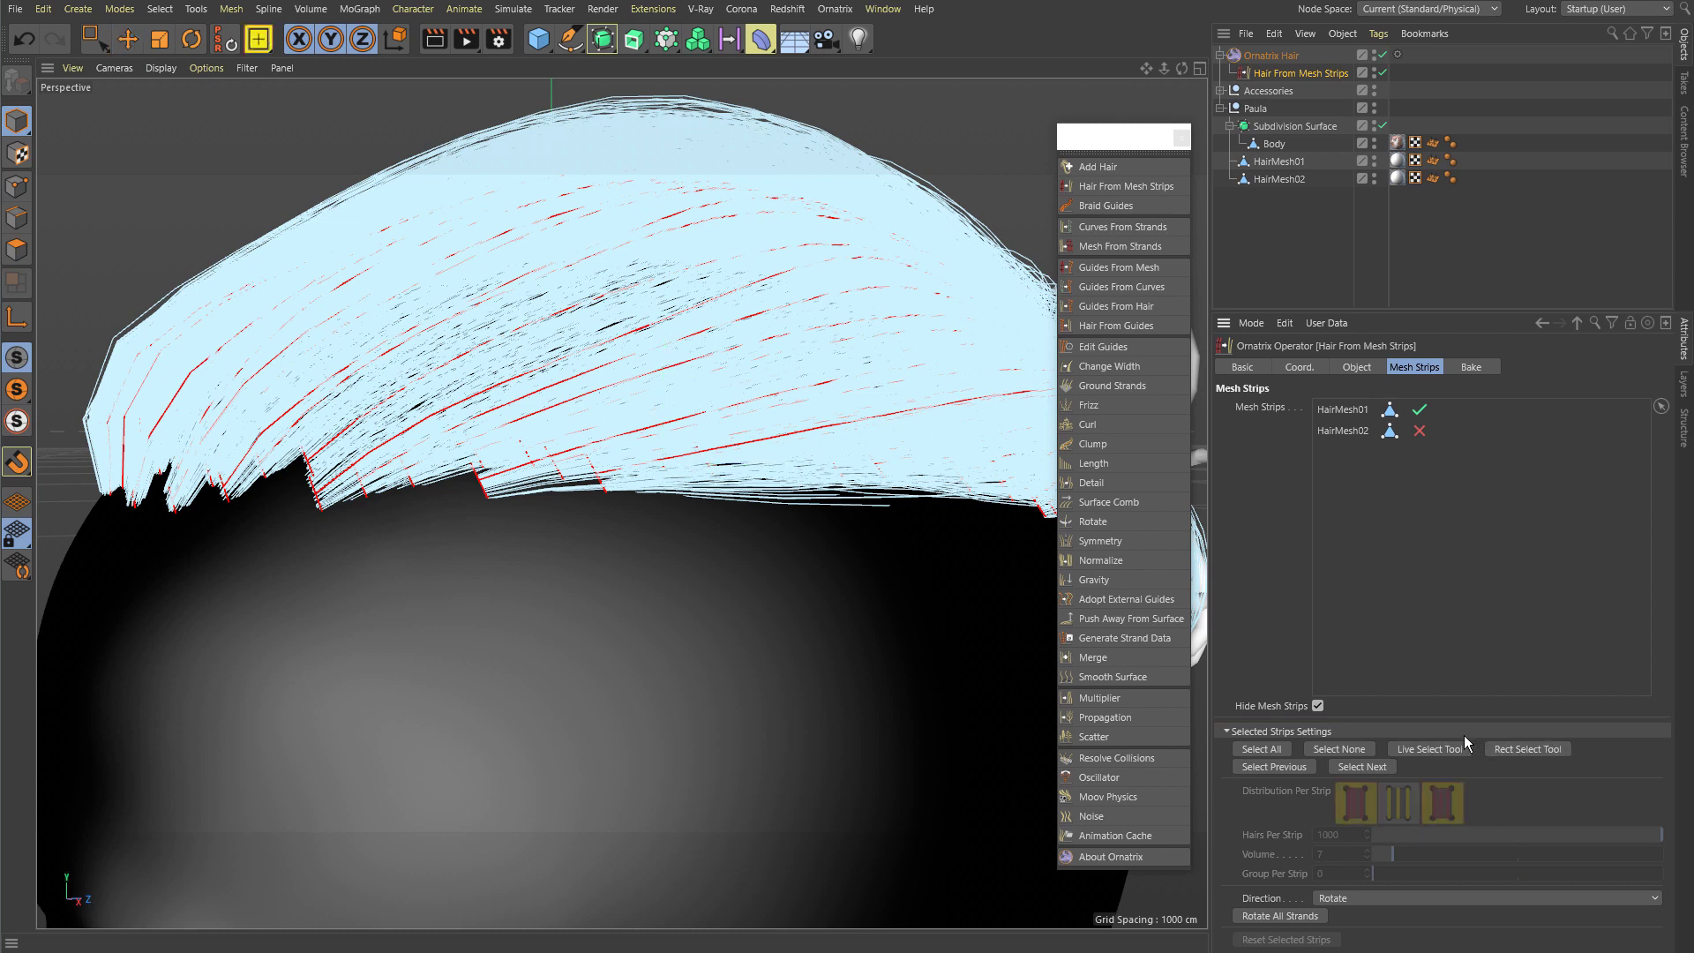
click(1430, 749)
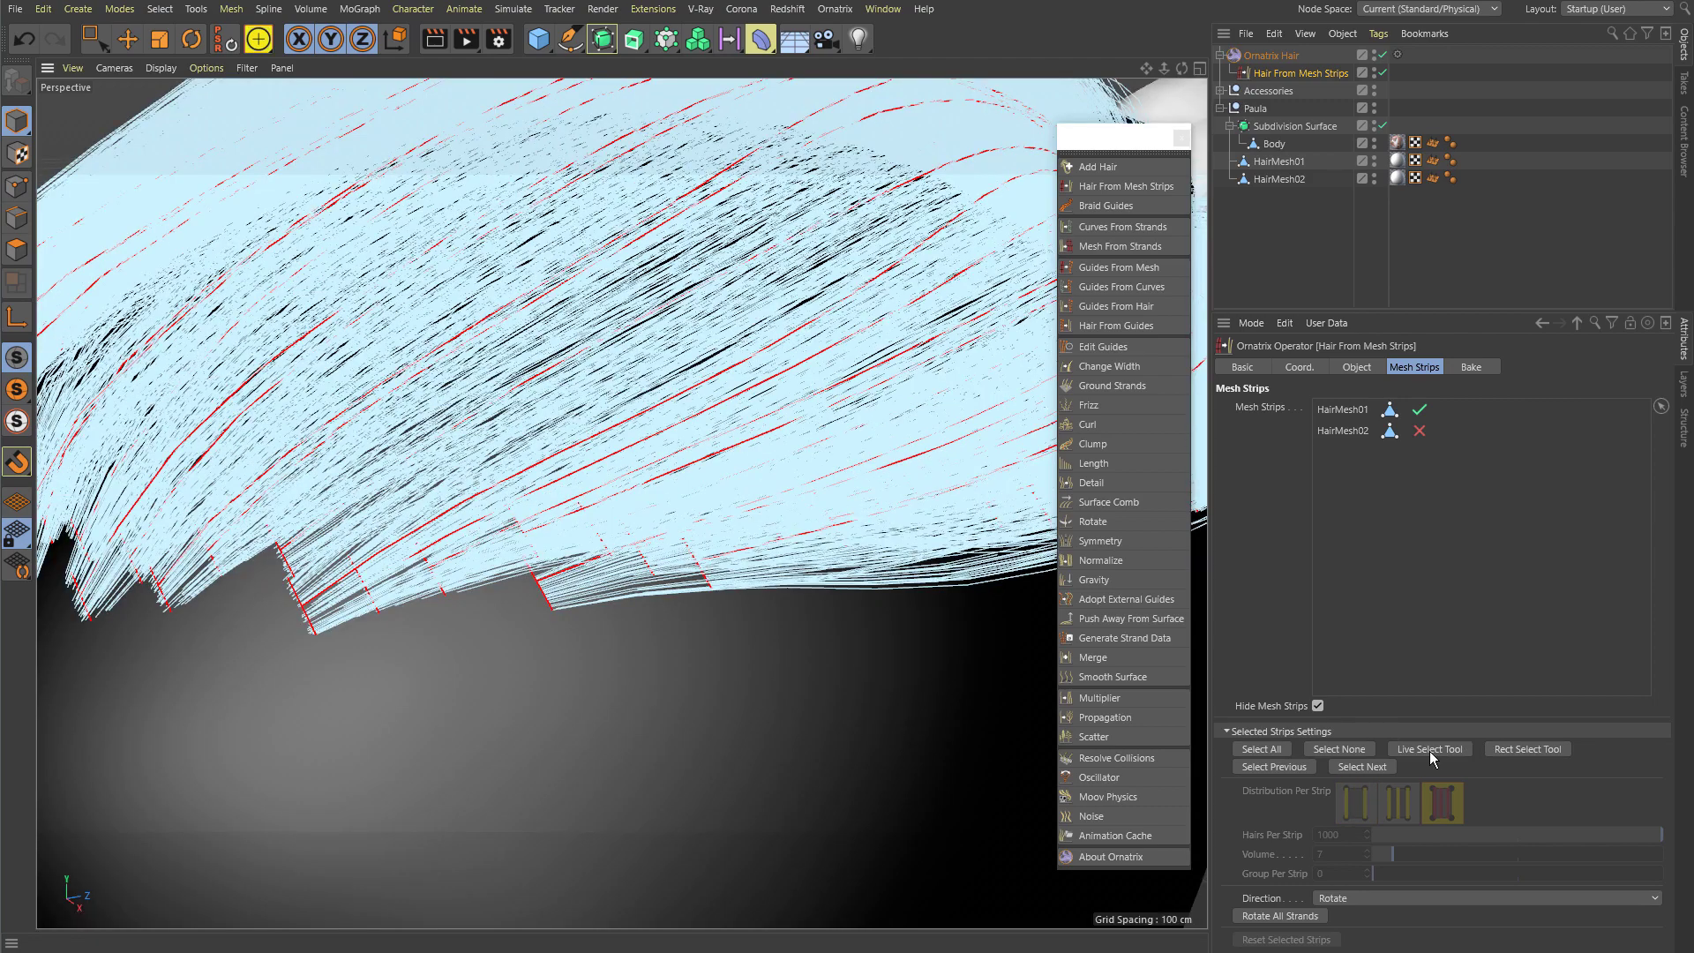
Step: Examine the red root lines and the root-to-tip direction of the strips along the front hairline
scroll(700, 586, down, 5)
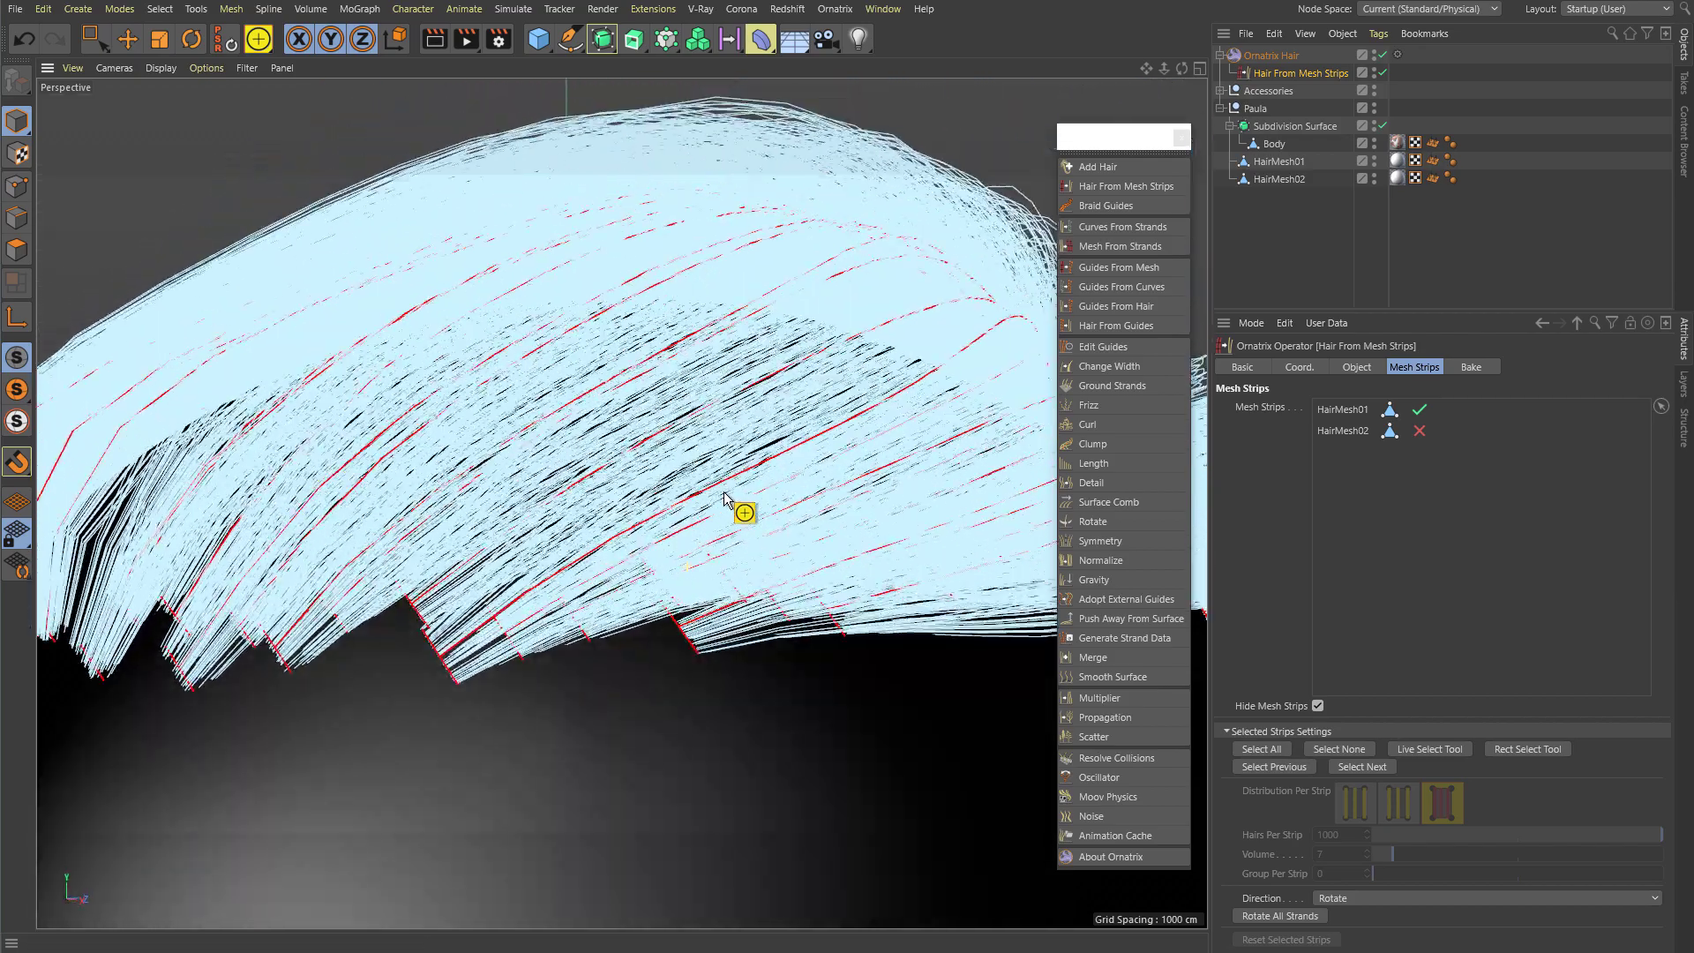
scroll(724, 500, down, 5)
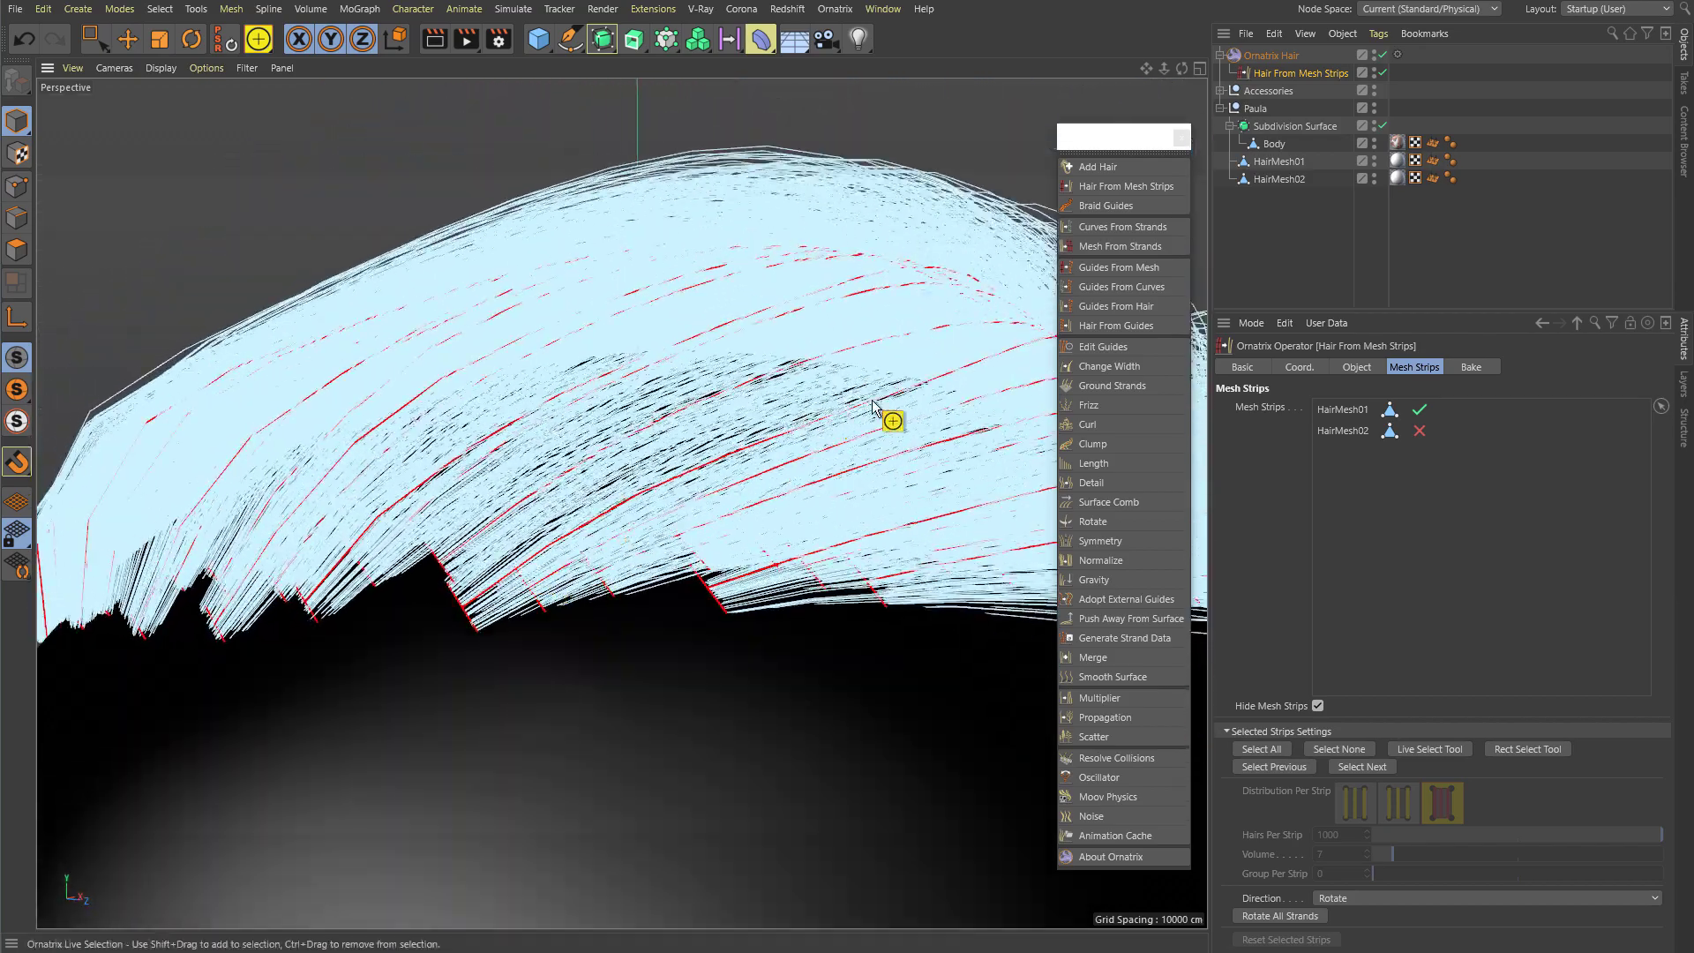
alt+drag(909, 409, 549, 532)
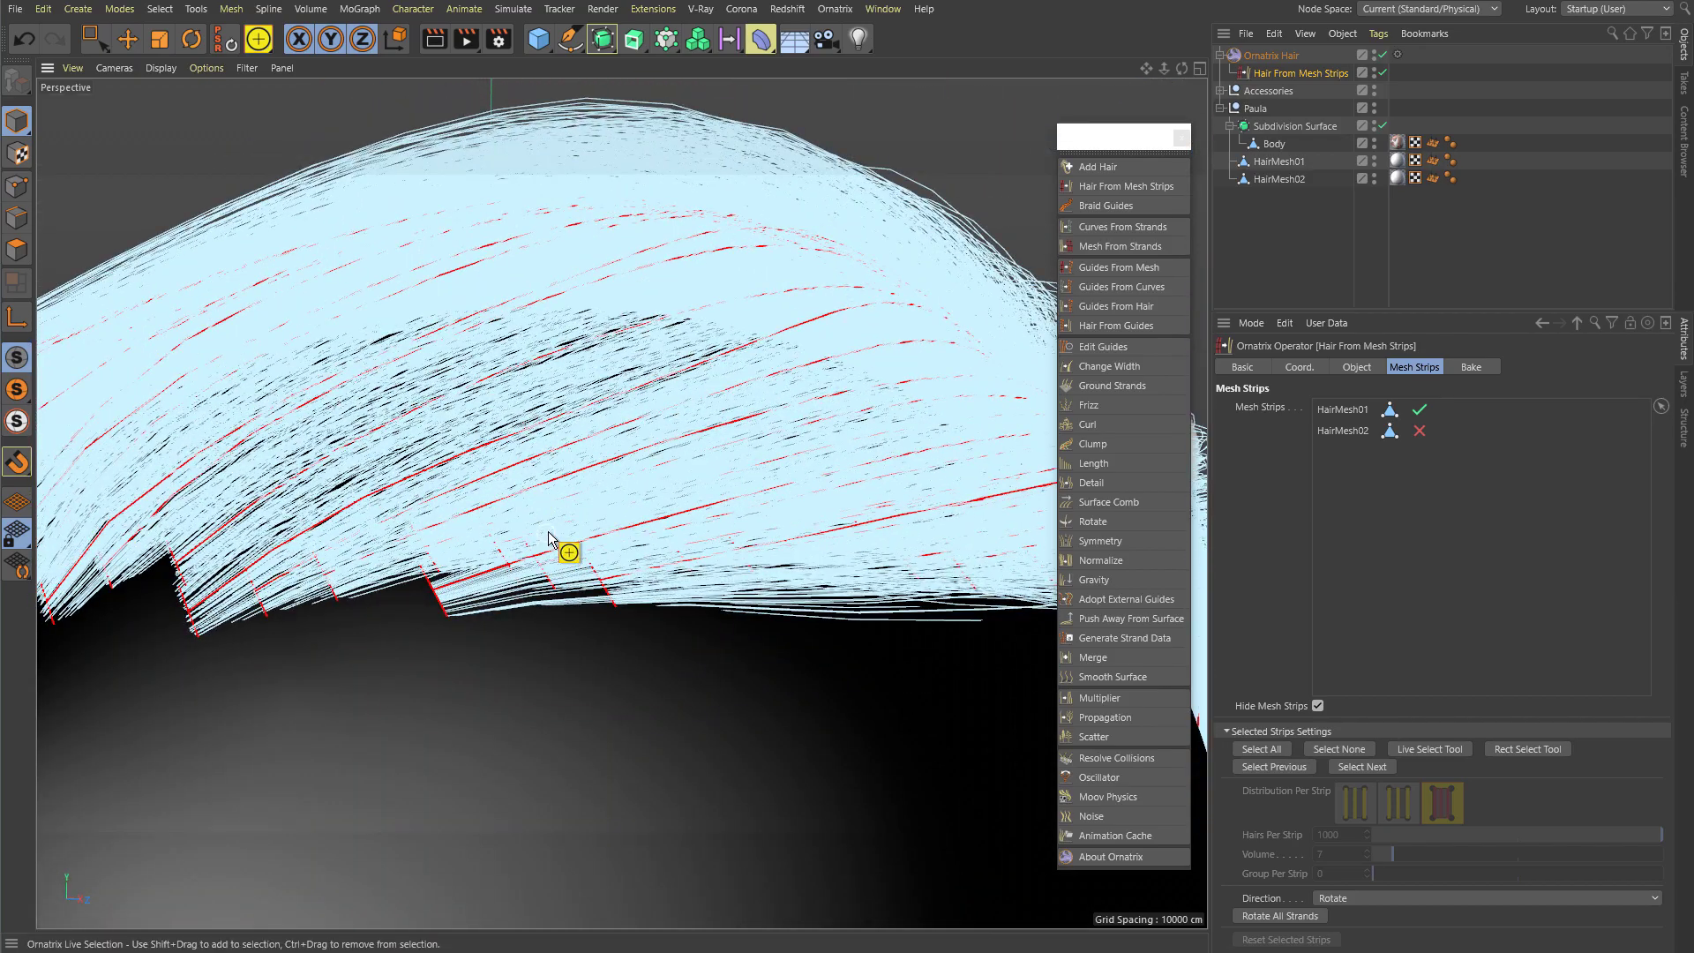
mouse_move(405, 537)
alt+mouse_down()
mouse_move(548, 541)
mouse_move(383, 567)
mouse_move(335, 650)
alt+mouse_up()
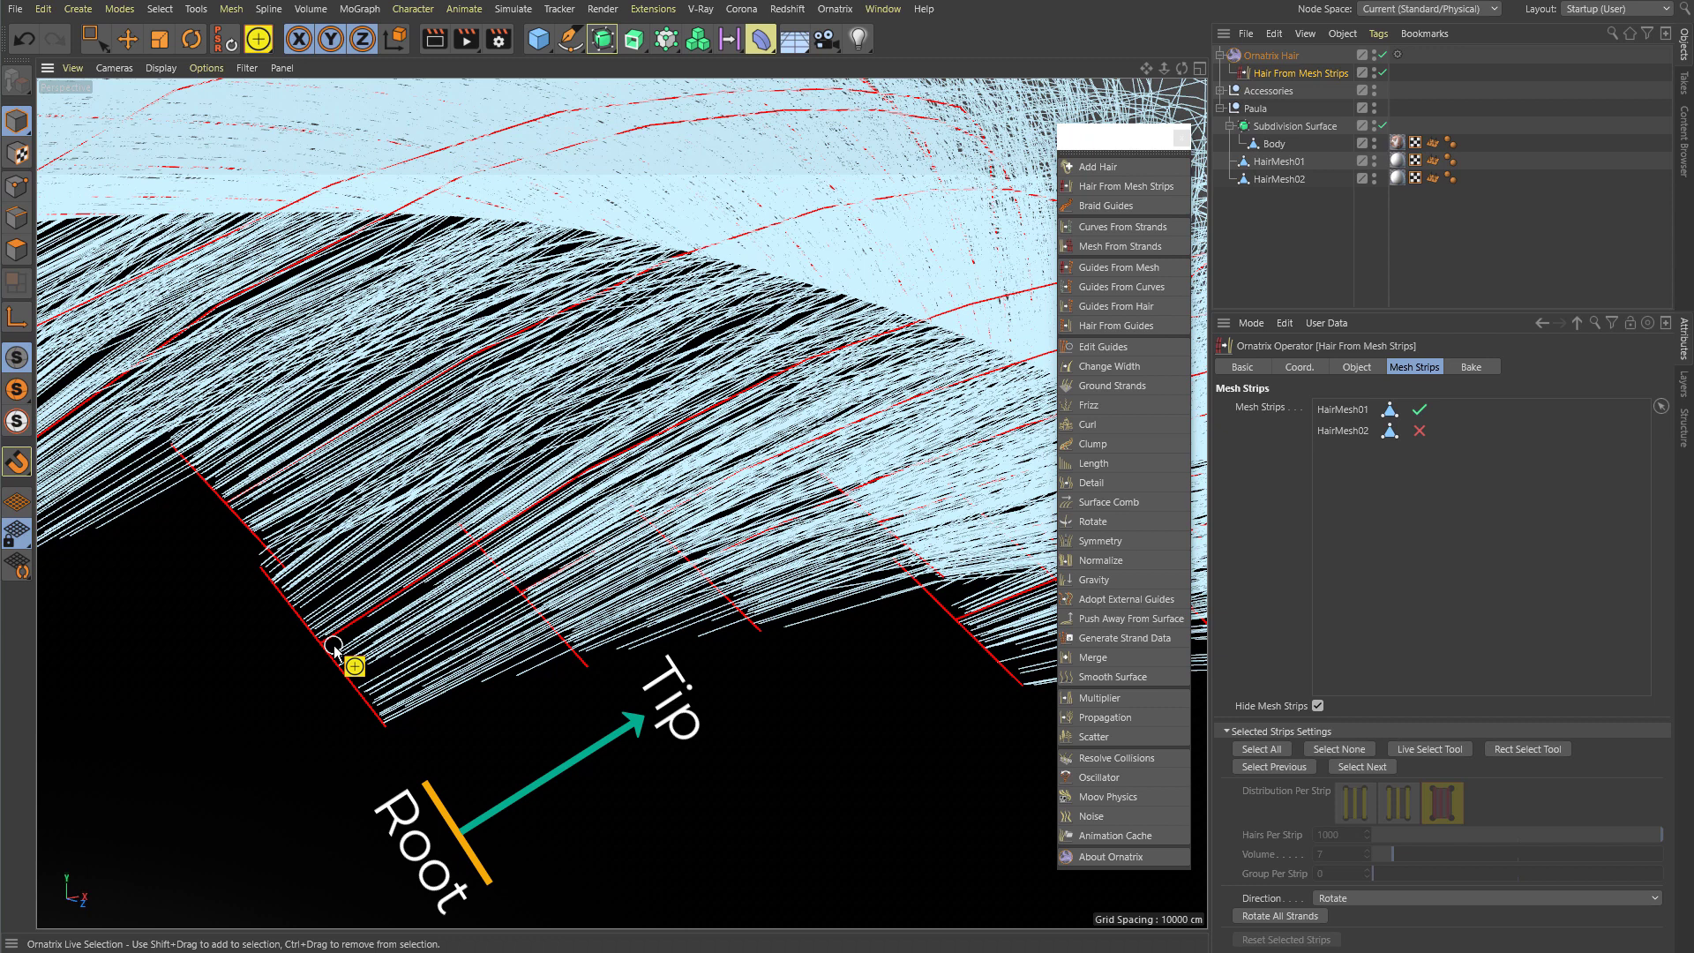
alt+drag(335, 650, 654, 849)
drag(267, 563, 385, 776)
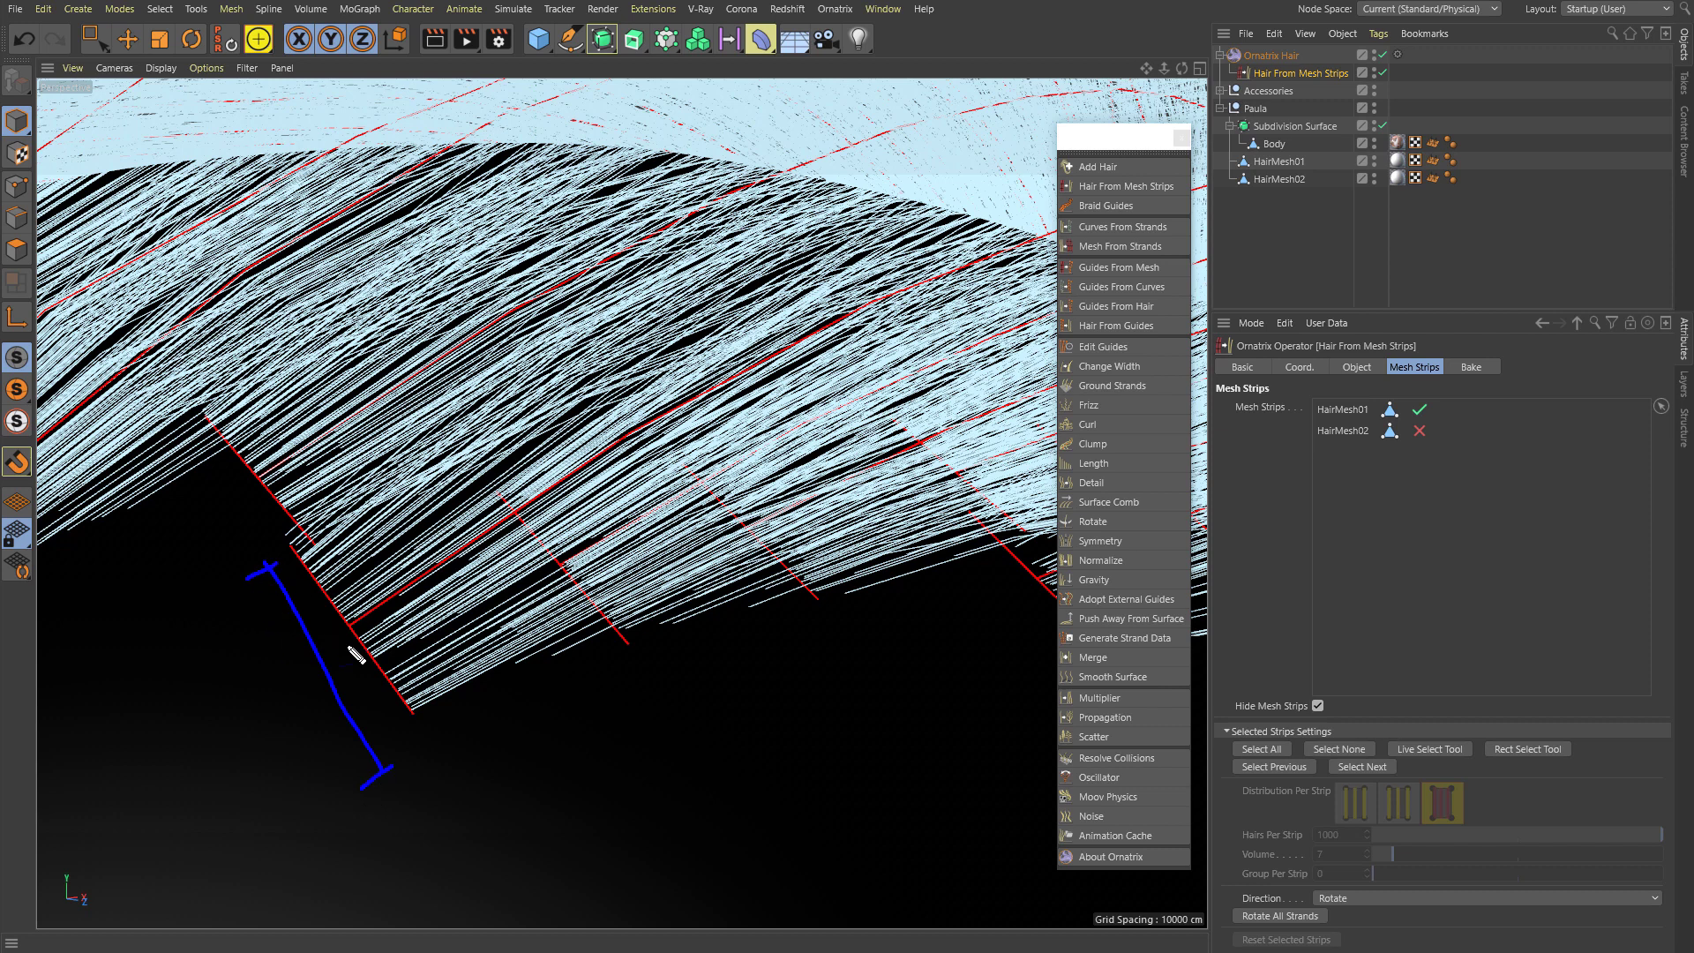
scroll(694, 591, down, 10)
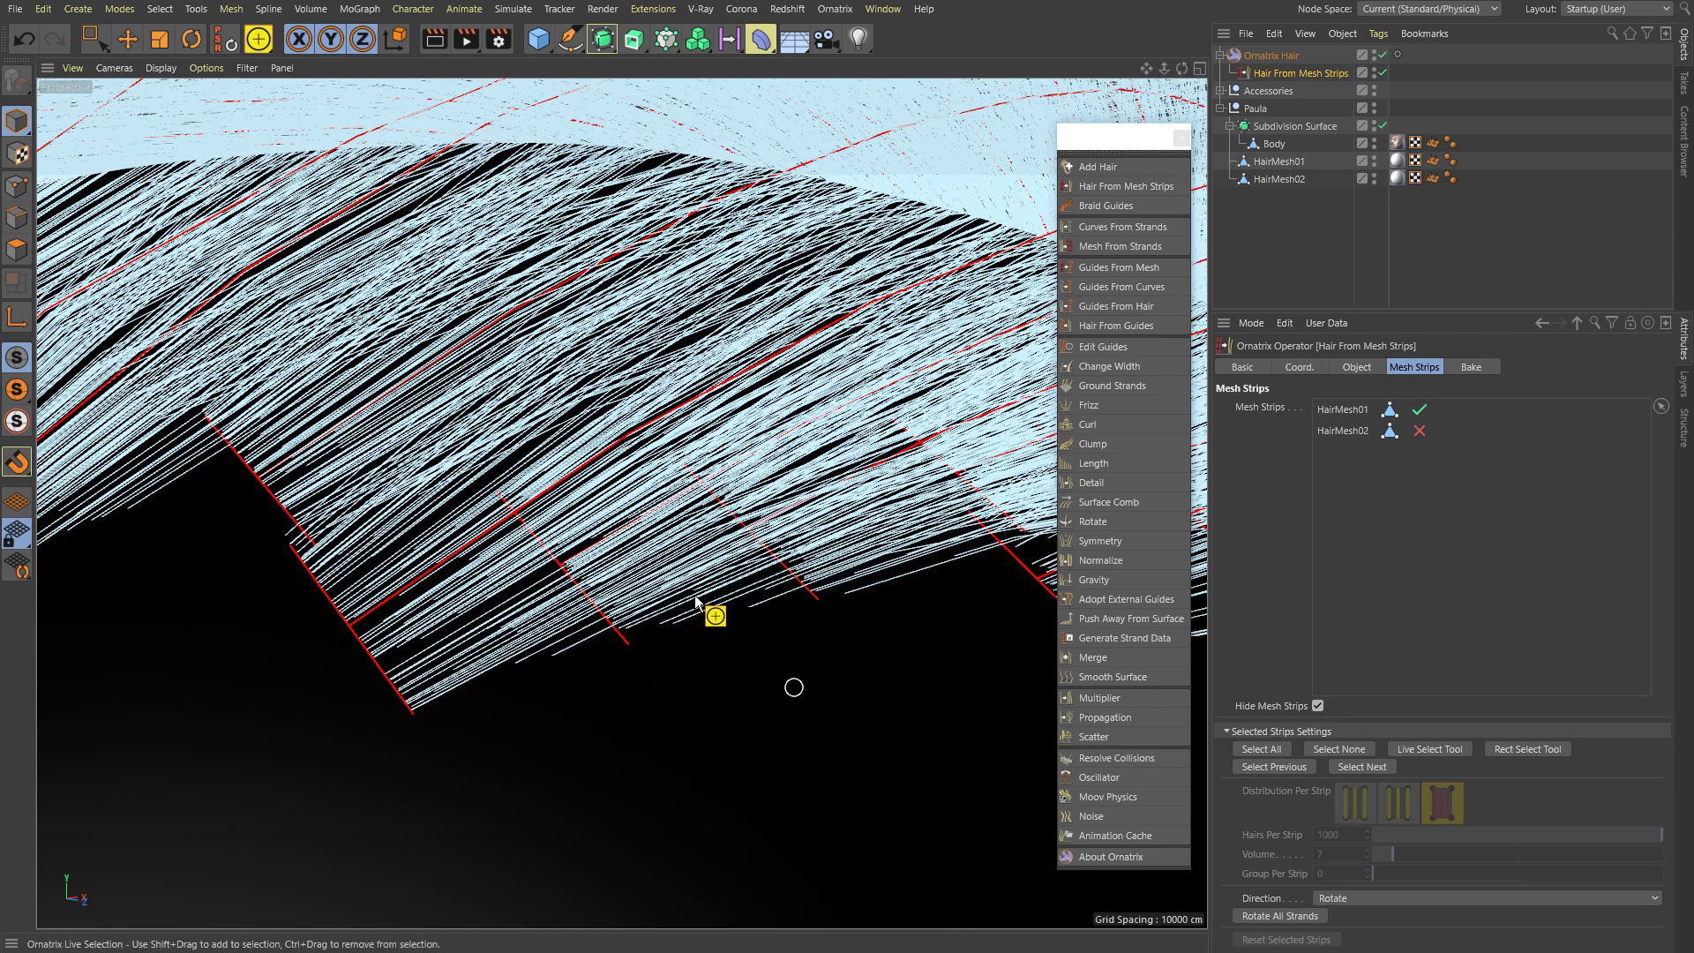
Step: Hide HairMesh02 and the Accessories group in the viewport and examine the arrows at the strip tips
scroll(750, 468, up, 10)
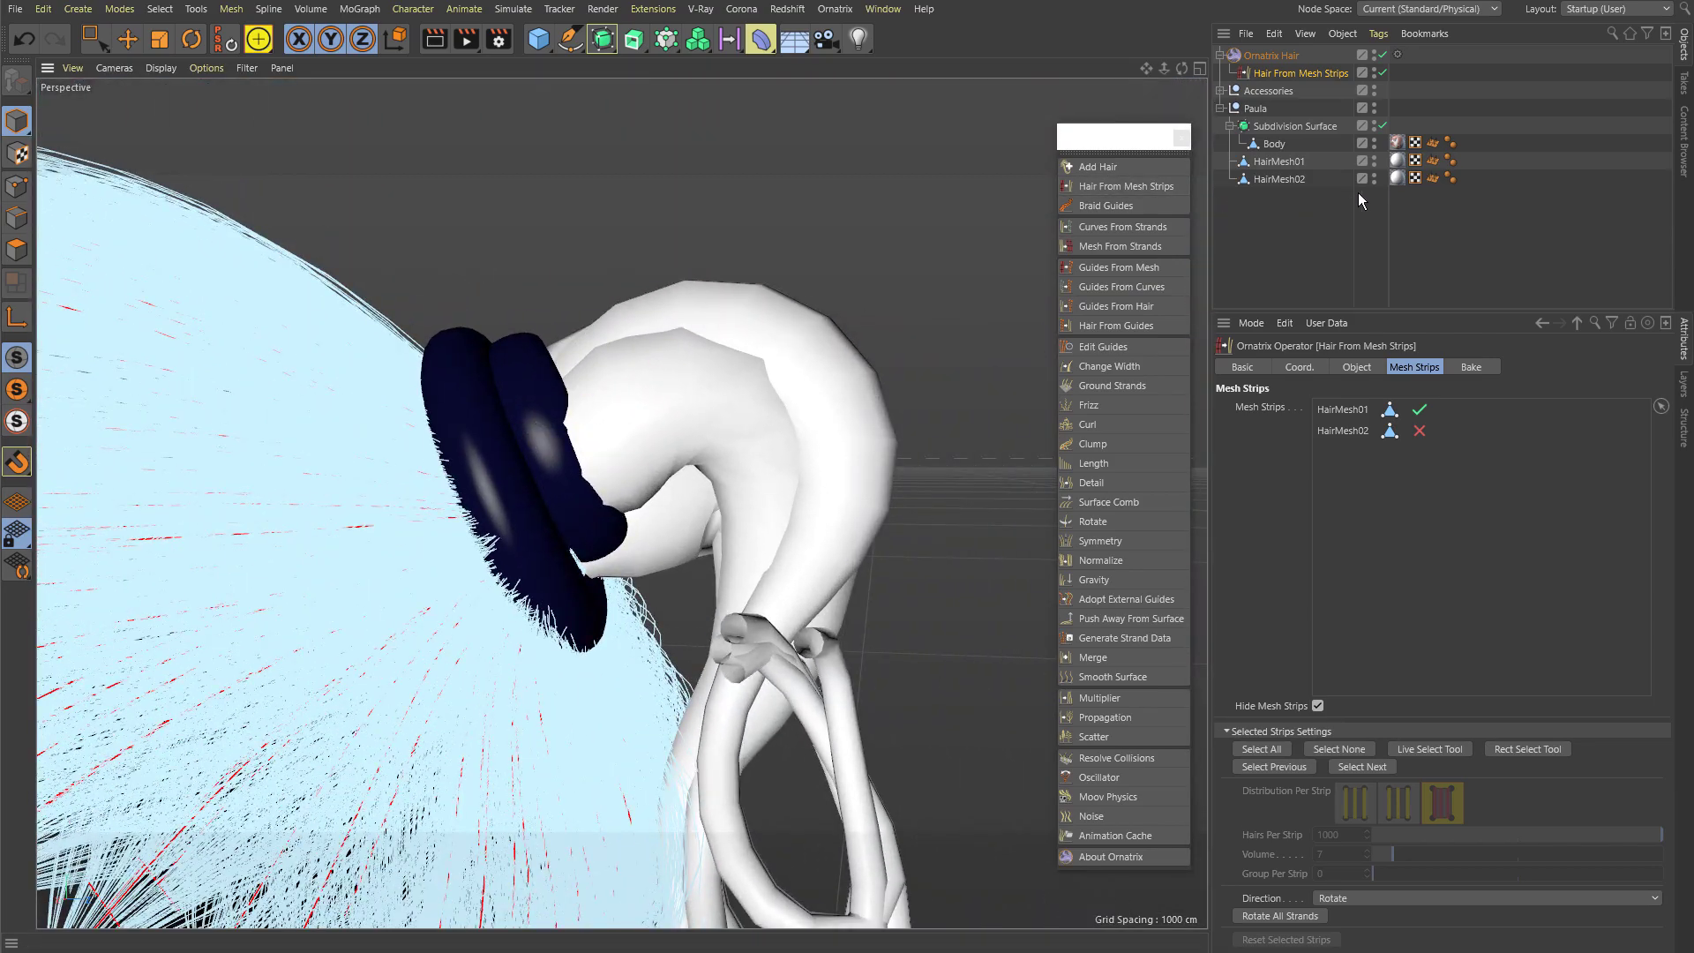
click(1373, 173)
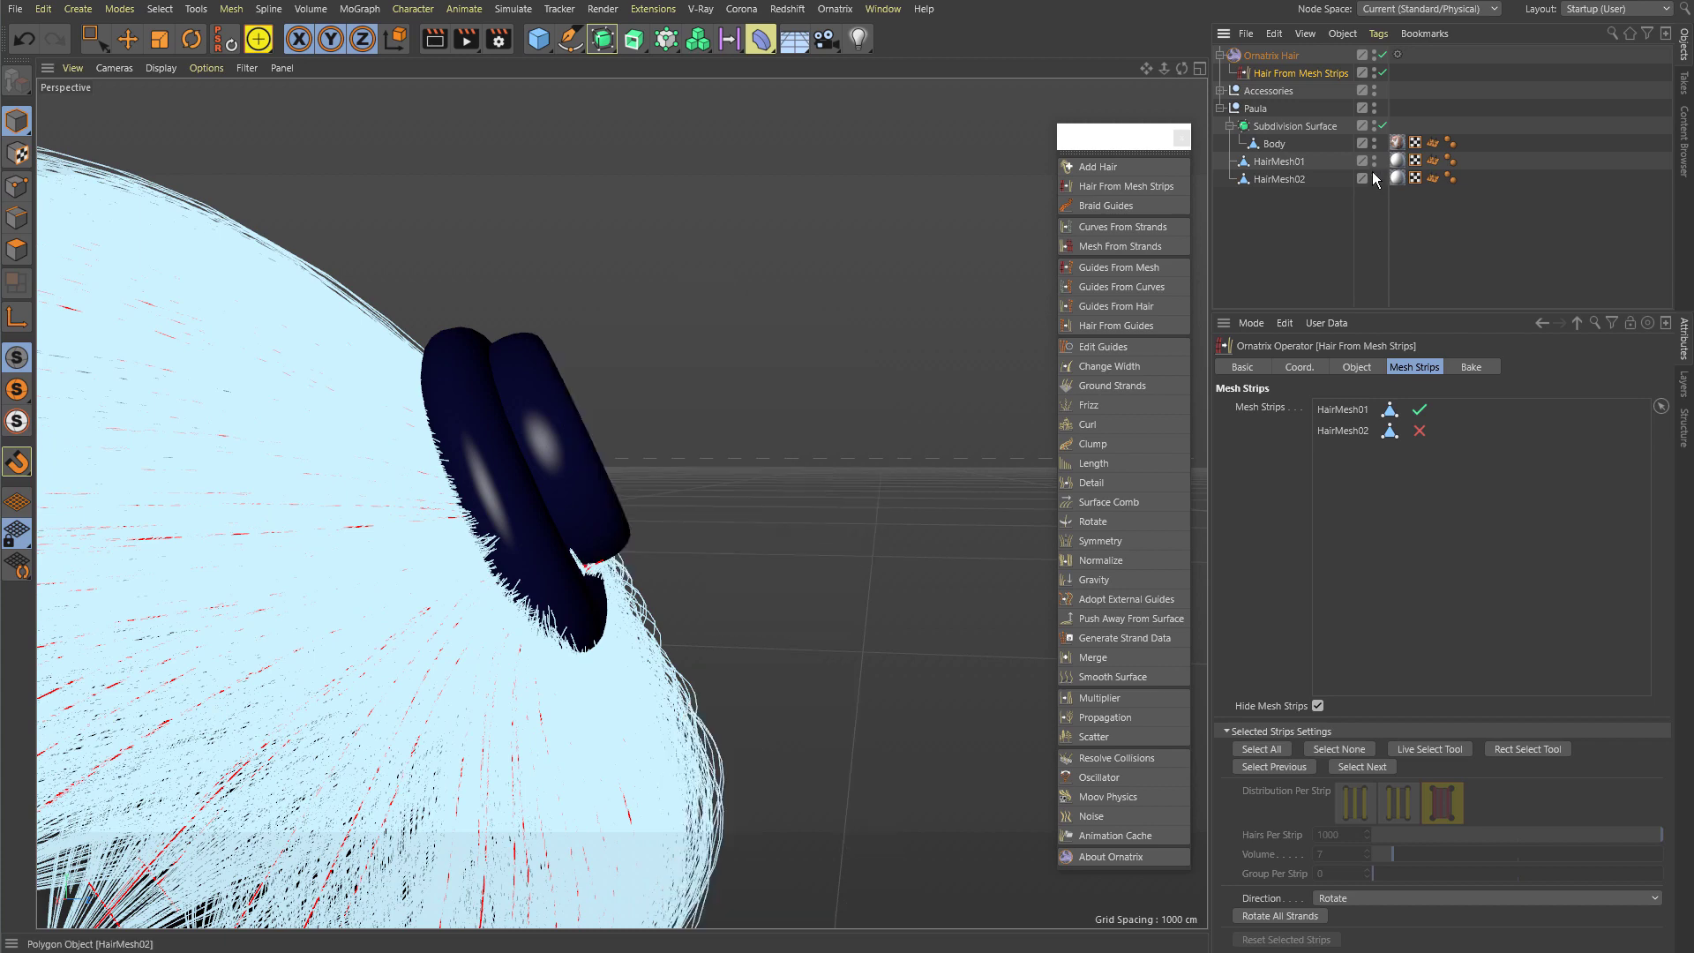
scroll(639, 416, up, 6)
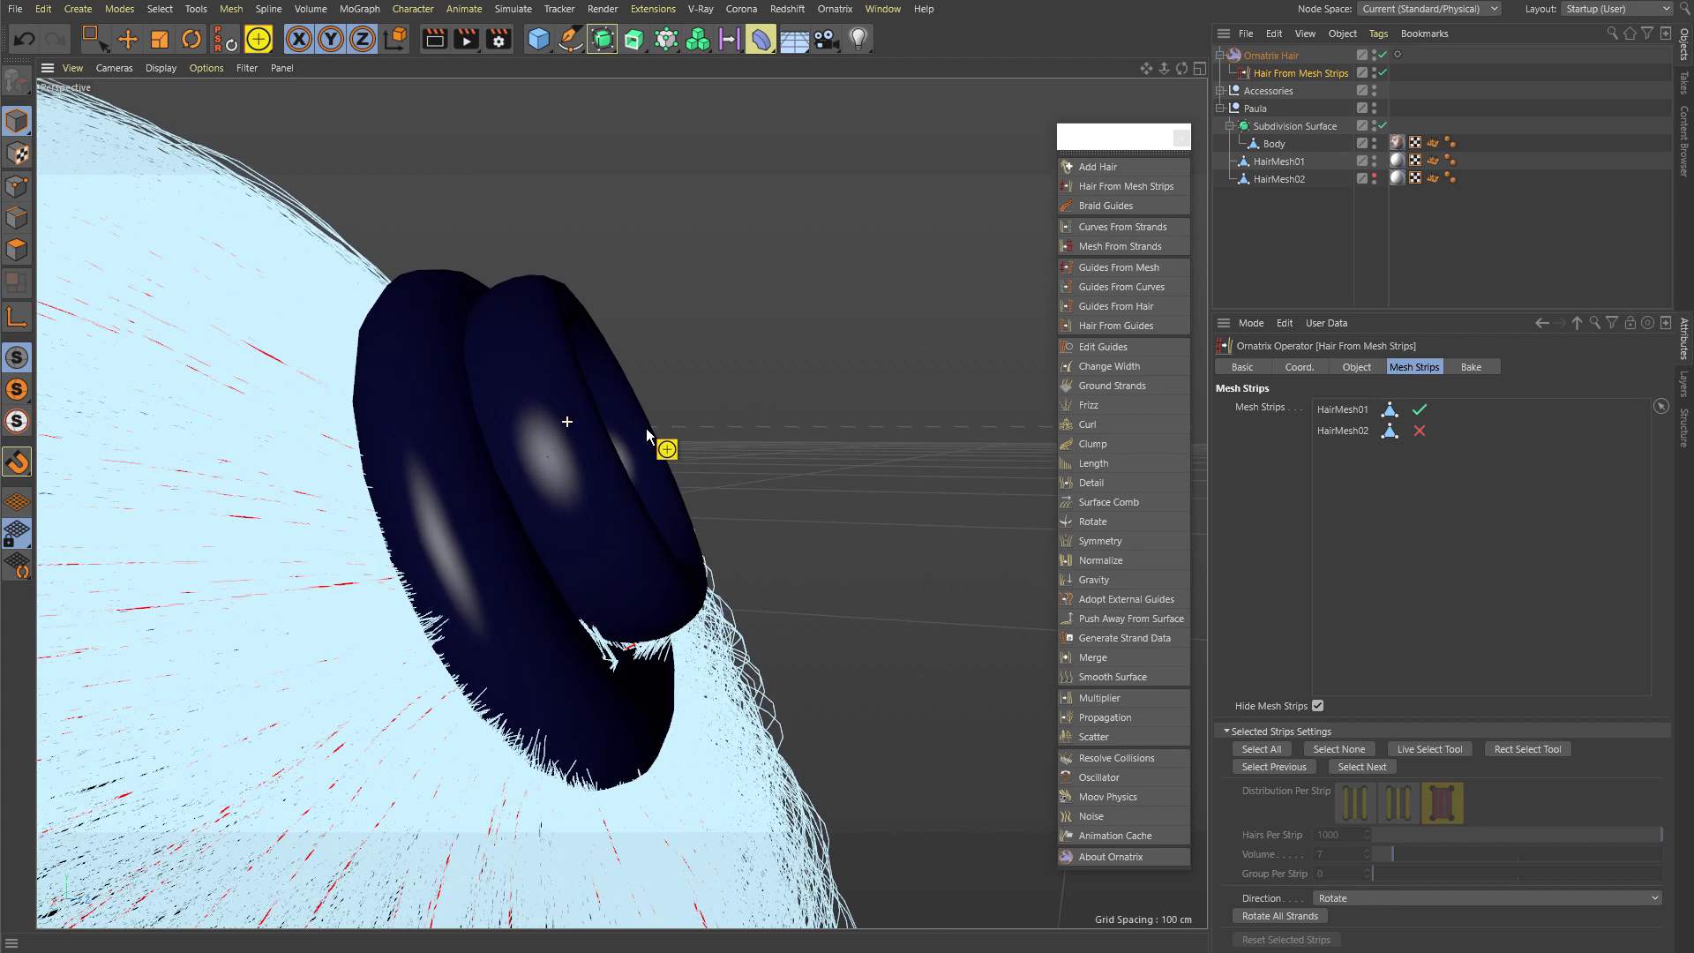
click(1375, 89)
scroll(680, 382, up, 6)
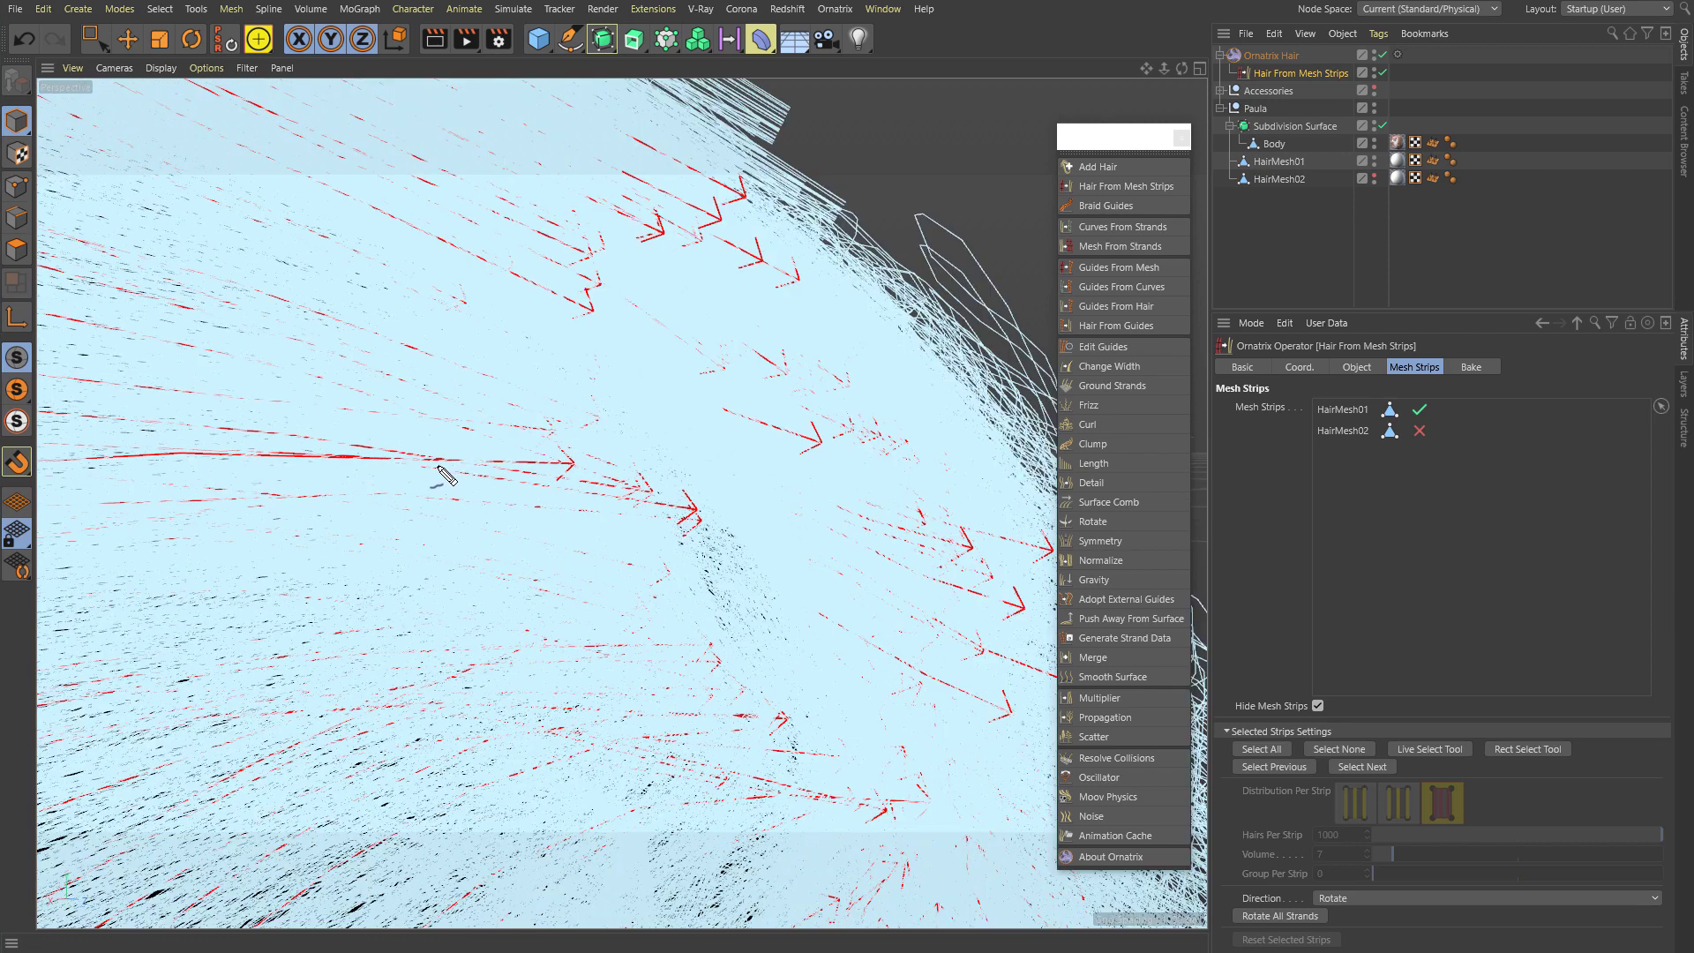
mouse_move(448, 458)
mouse_down()
mouse_move(601, 466)
mouse_move(575, 489)
mouse_move(607, 463)
mouse_up()
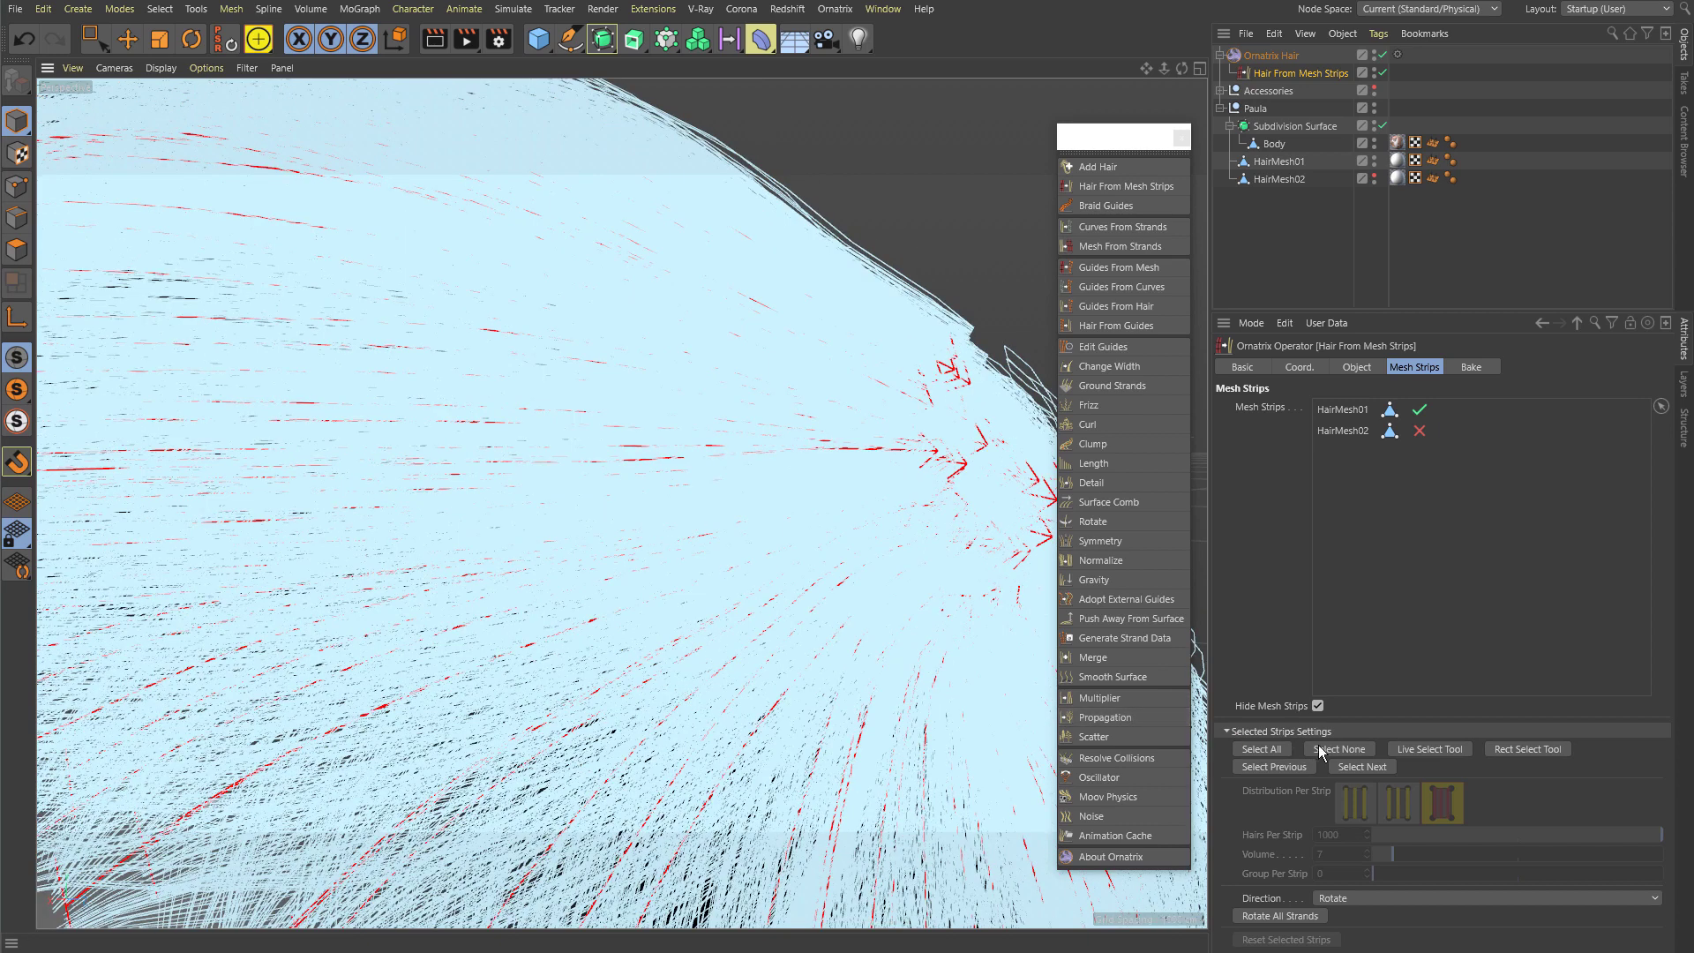
Step: Pick a single strip by its root line at the front hairline with the Live Select Tool
click(1428, 749)
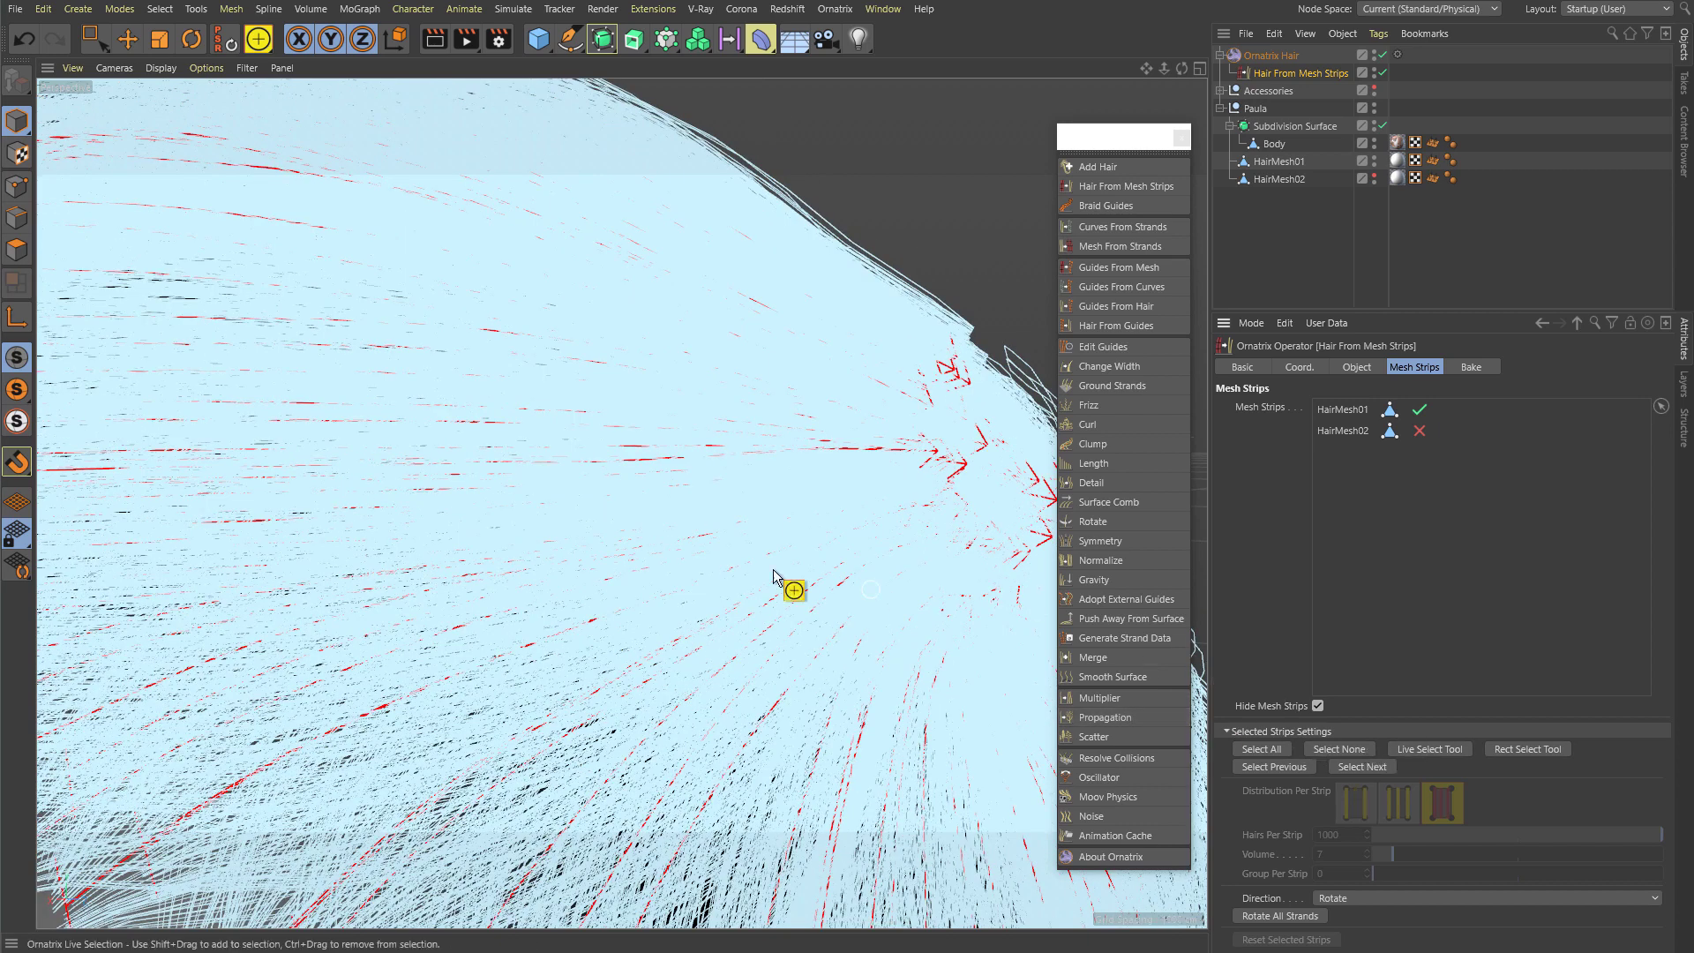
alt+right_drag(773, 569, 474, 626)
alt+middle_drag(473, 627, 614, 561)
alt+right_drag(615, 561, 755, 554)
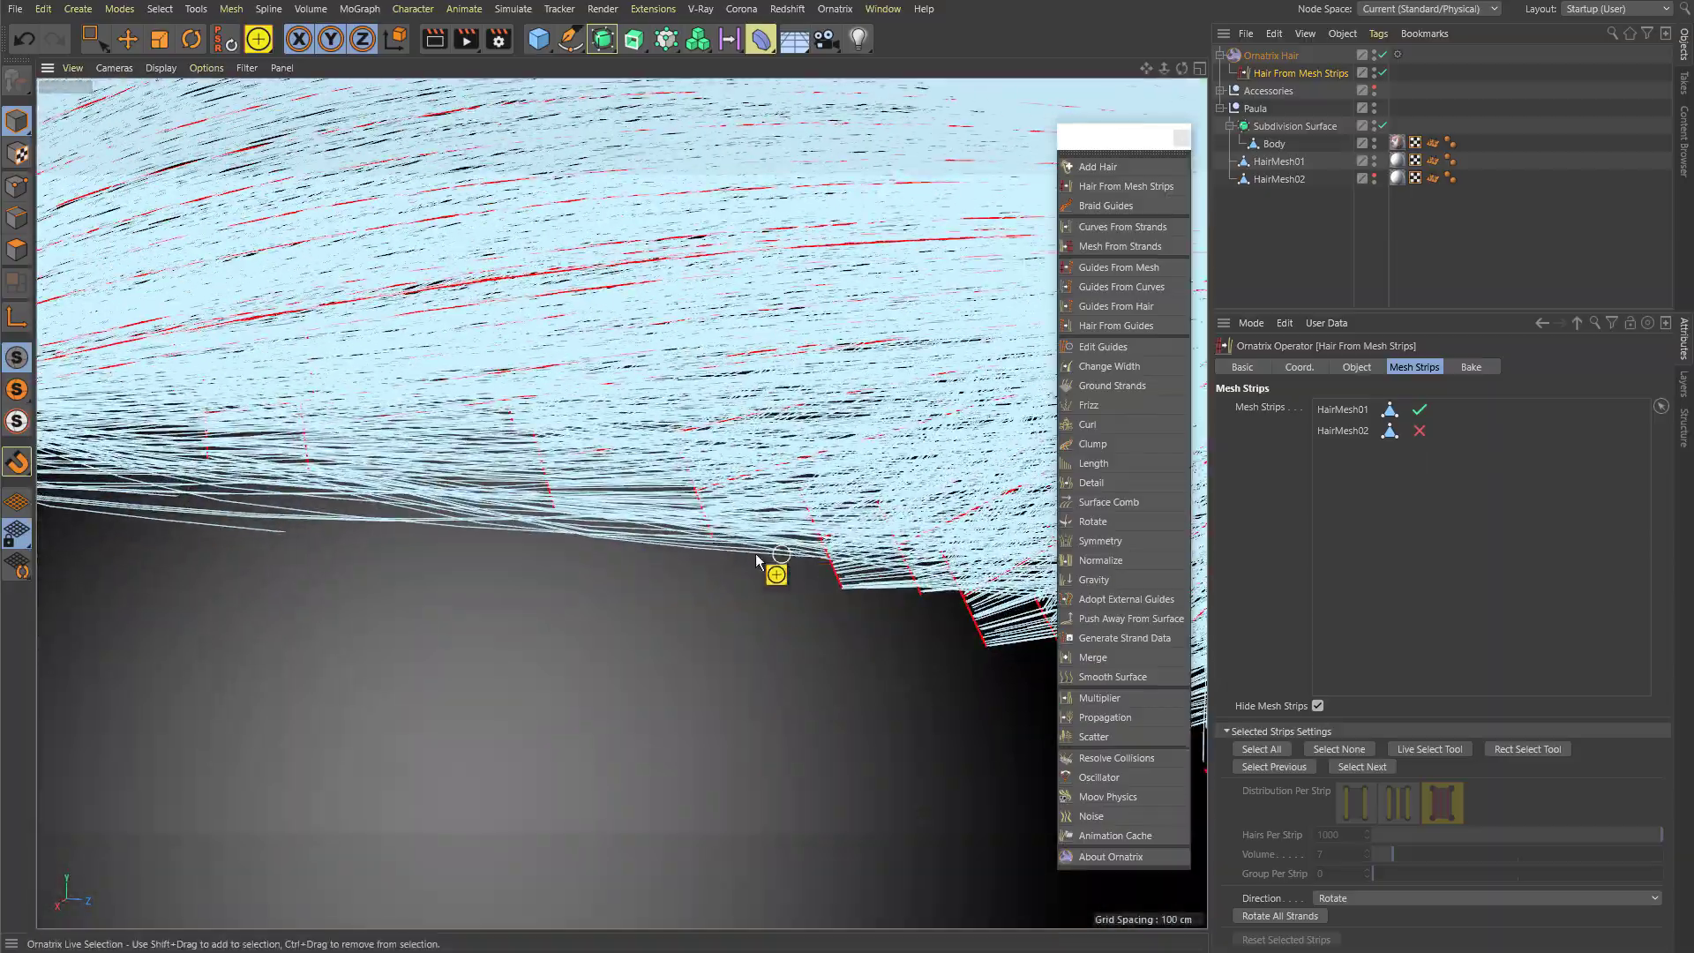
alt+drag(756, 554, 377, 561)
alt+middle_drag(377, 561, 475, 612)
alt+right_drag(325, 650, 394, 679)
click(366, 668)
Step: Set Hairs Per Strip to 2000 for the selected strip only
scroll(547, 649, down, 2)
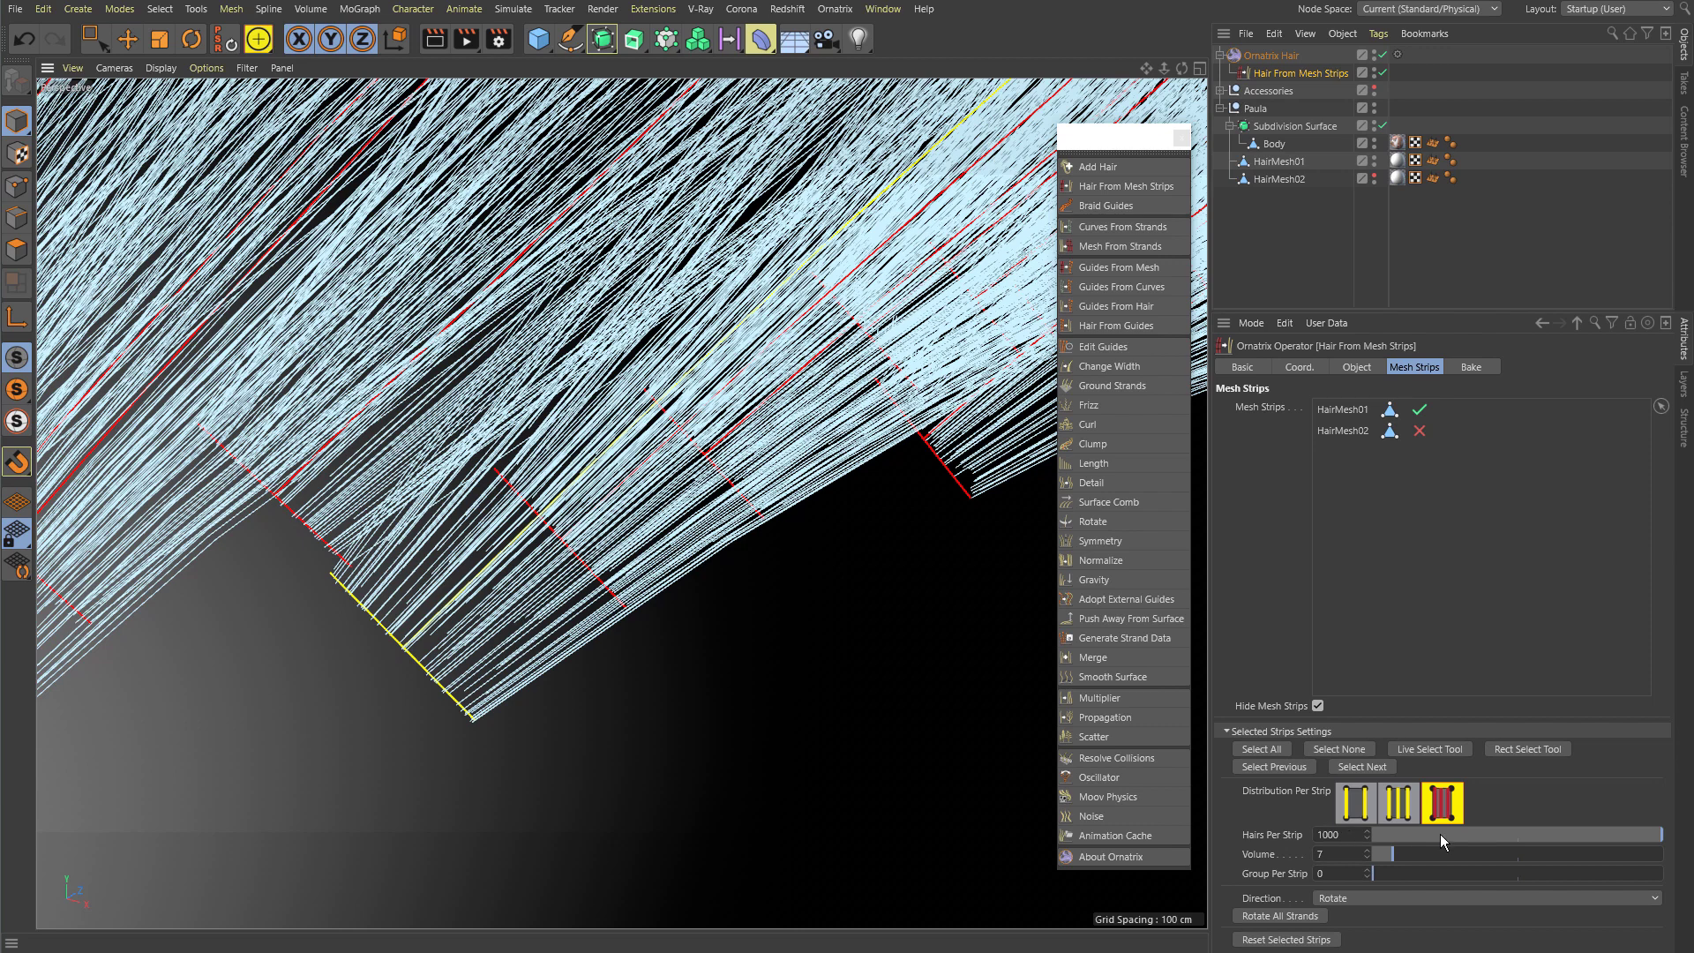
drag(1642, 831, 1251, 827)
scroll(818, 761, down, 1)
text(2000)
key(Return)
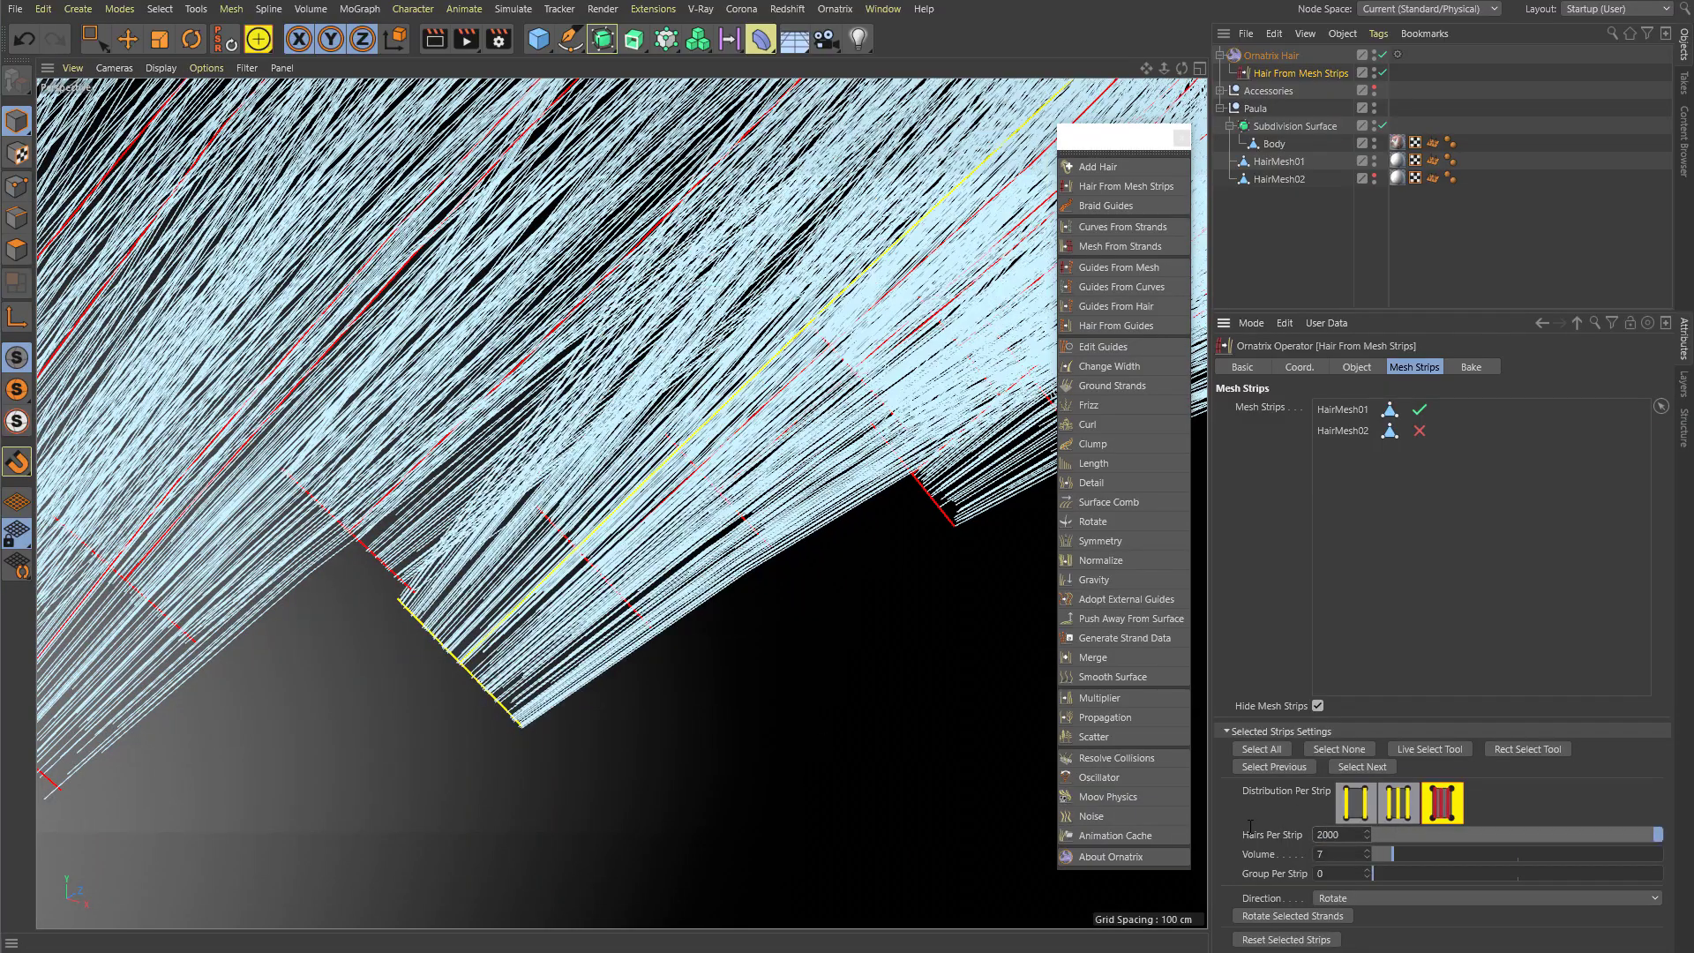
Step: Try a higher Volume on the selected strip and bring it down to 8 while checking the strands
alt+drag(632, 621, 621, 556)
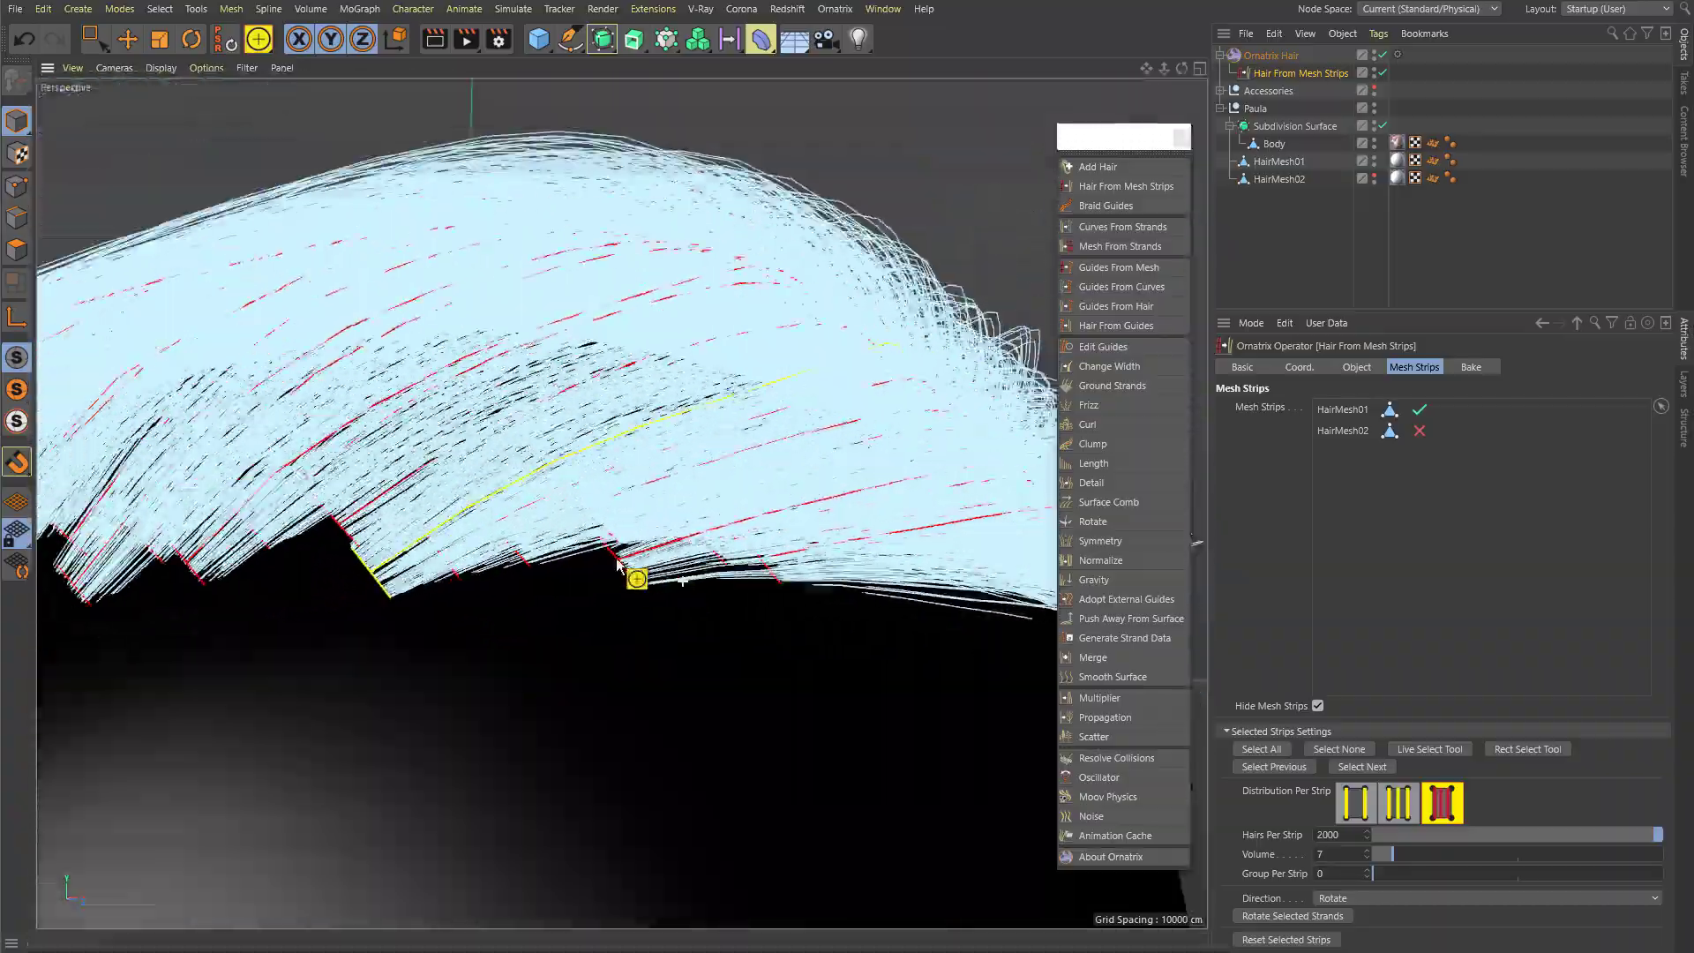
mouse_move(1394, 854)
mouse_down()
mouse_move(1433, 855)
mouse_move(1410, 853)
mouse_up()
alt+drag(644, 551, 838, 596)
drag(1405, 850, 1397, 850)
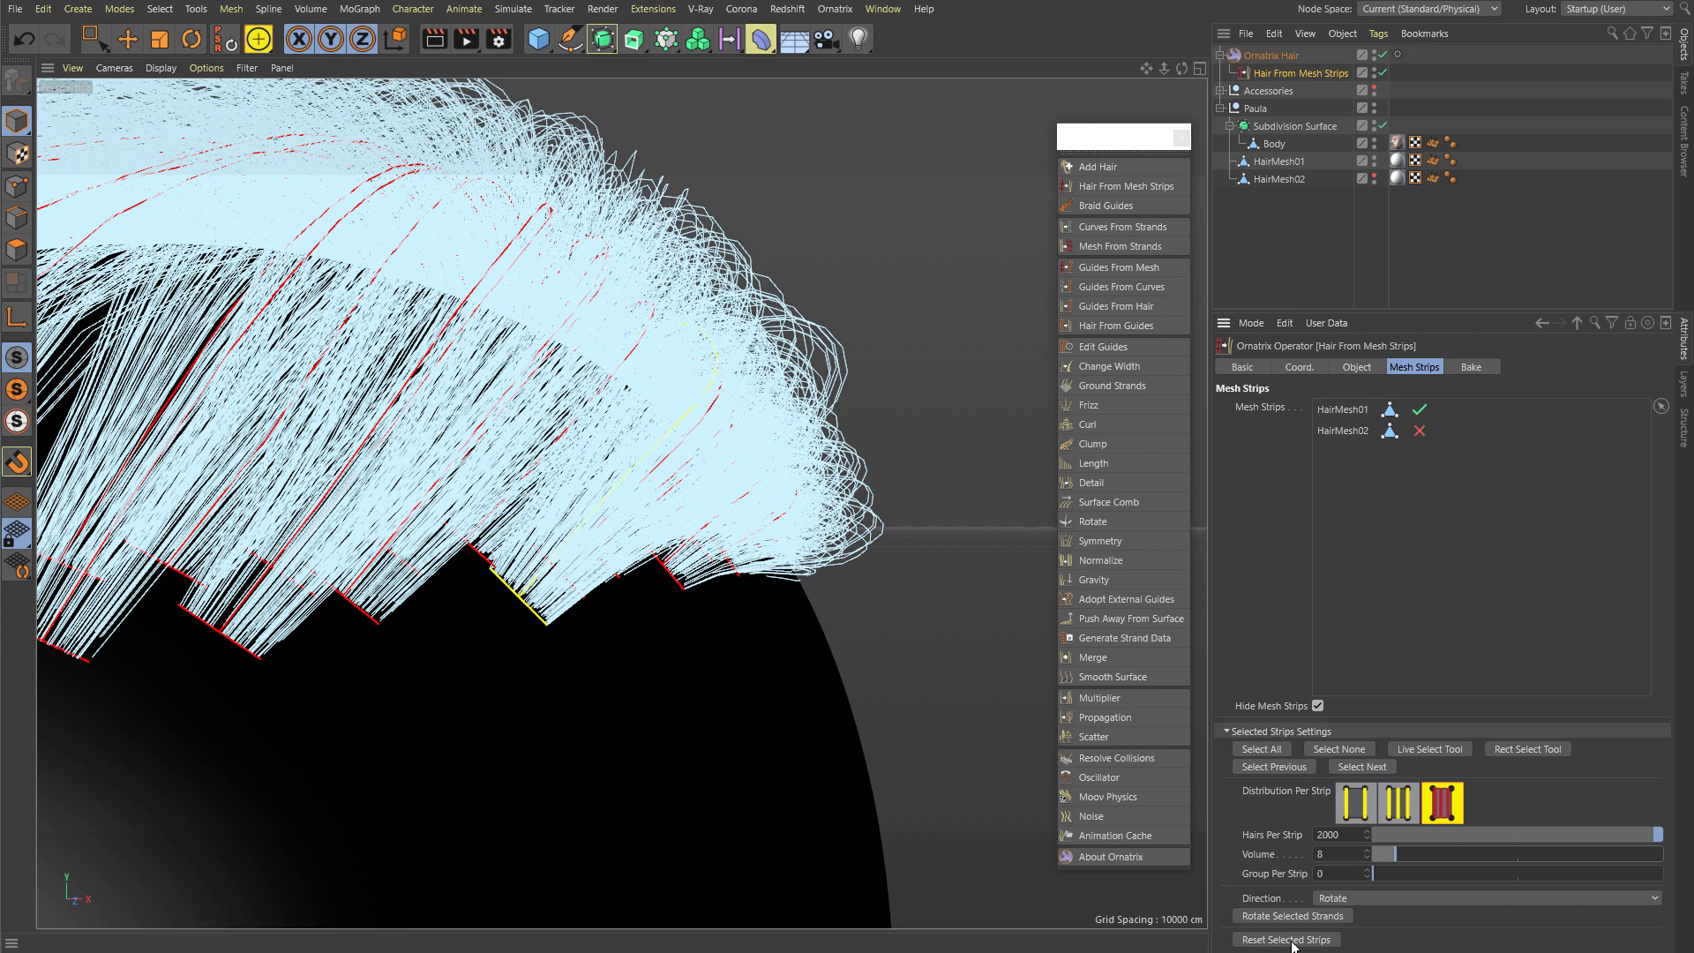
Step: Reset the selected strip to the operator's general settings and show the object properties for comparison
click(1293, 941)
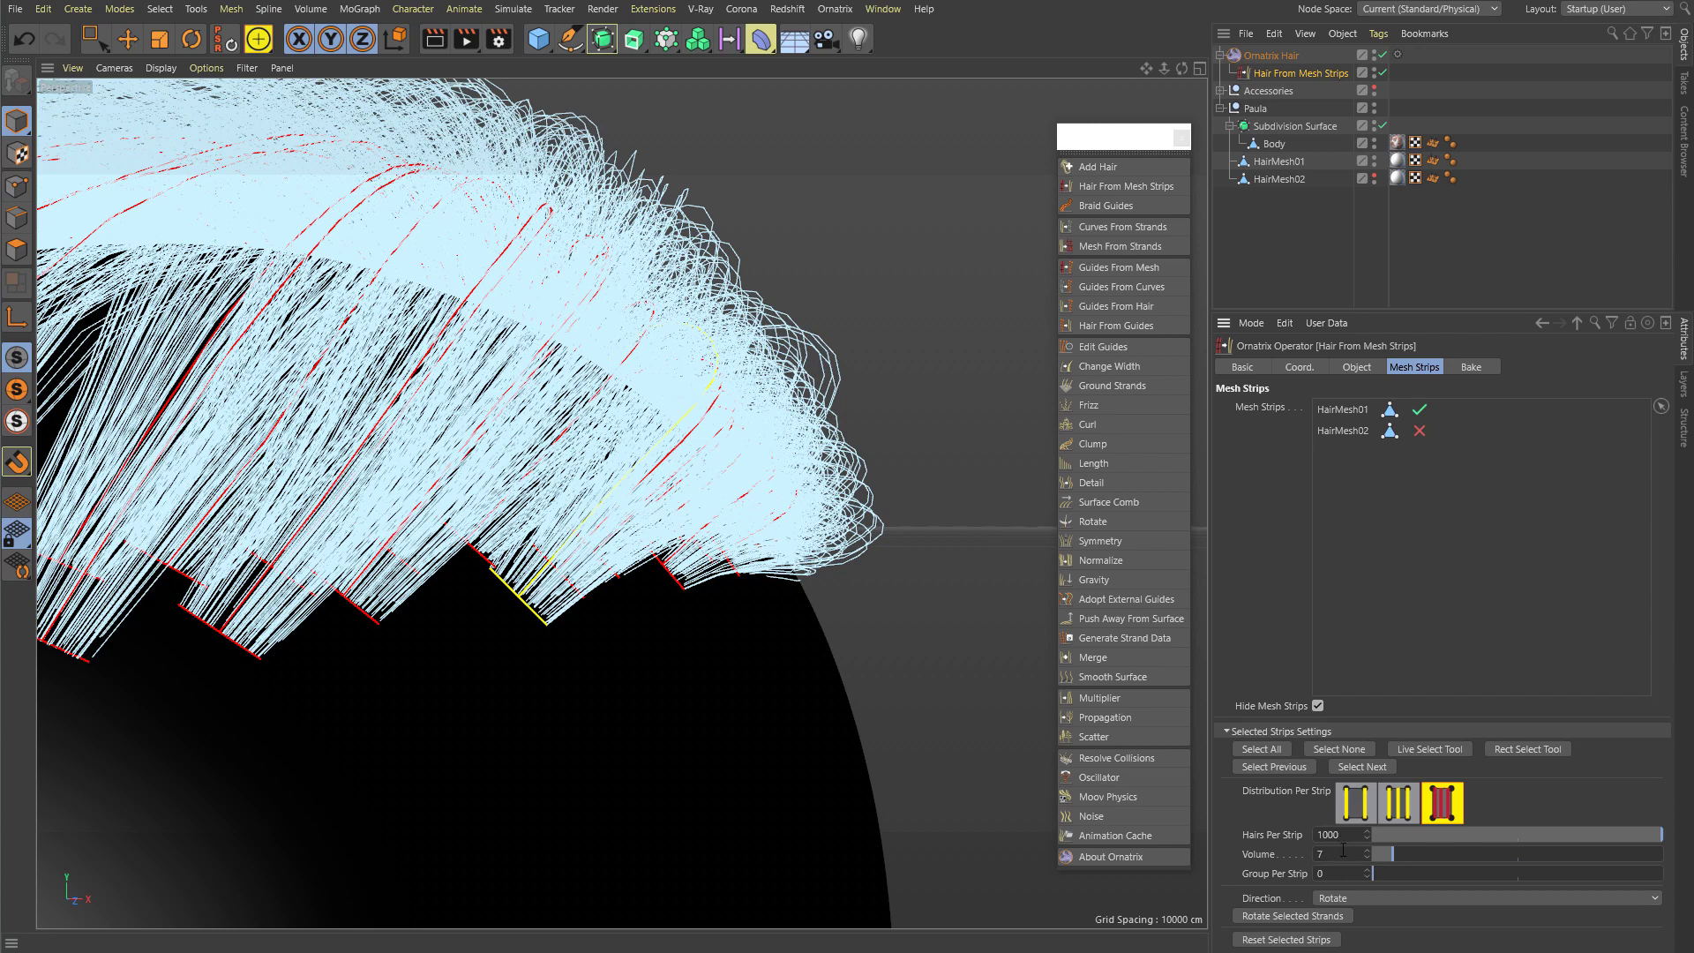
click(1364, 367)
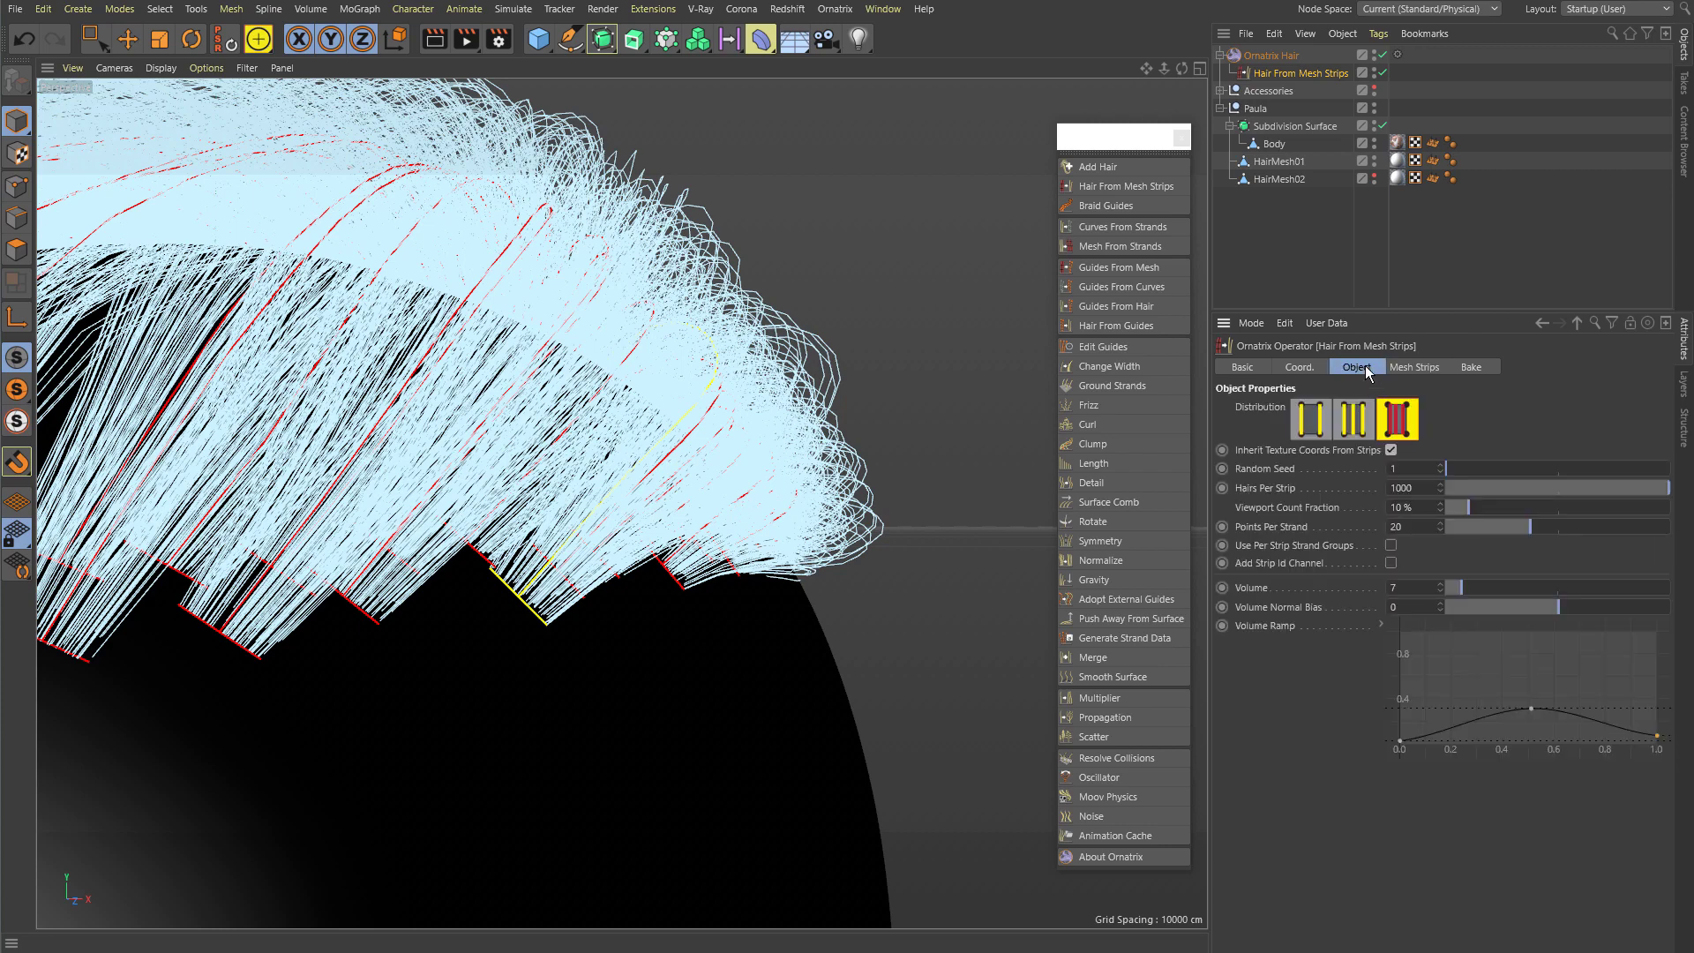
Step: Show the mesh strip settings and rotate the selected hairline strip's strands once with Direction set to Rotate
click(1413, 368)
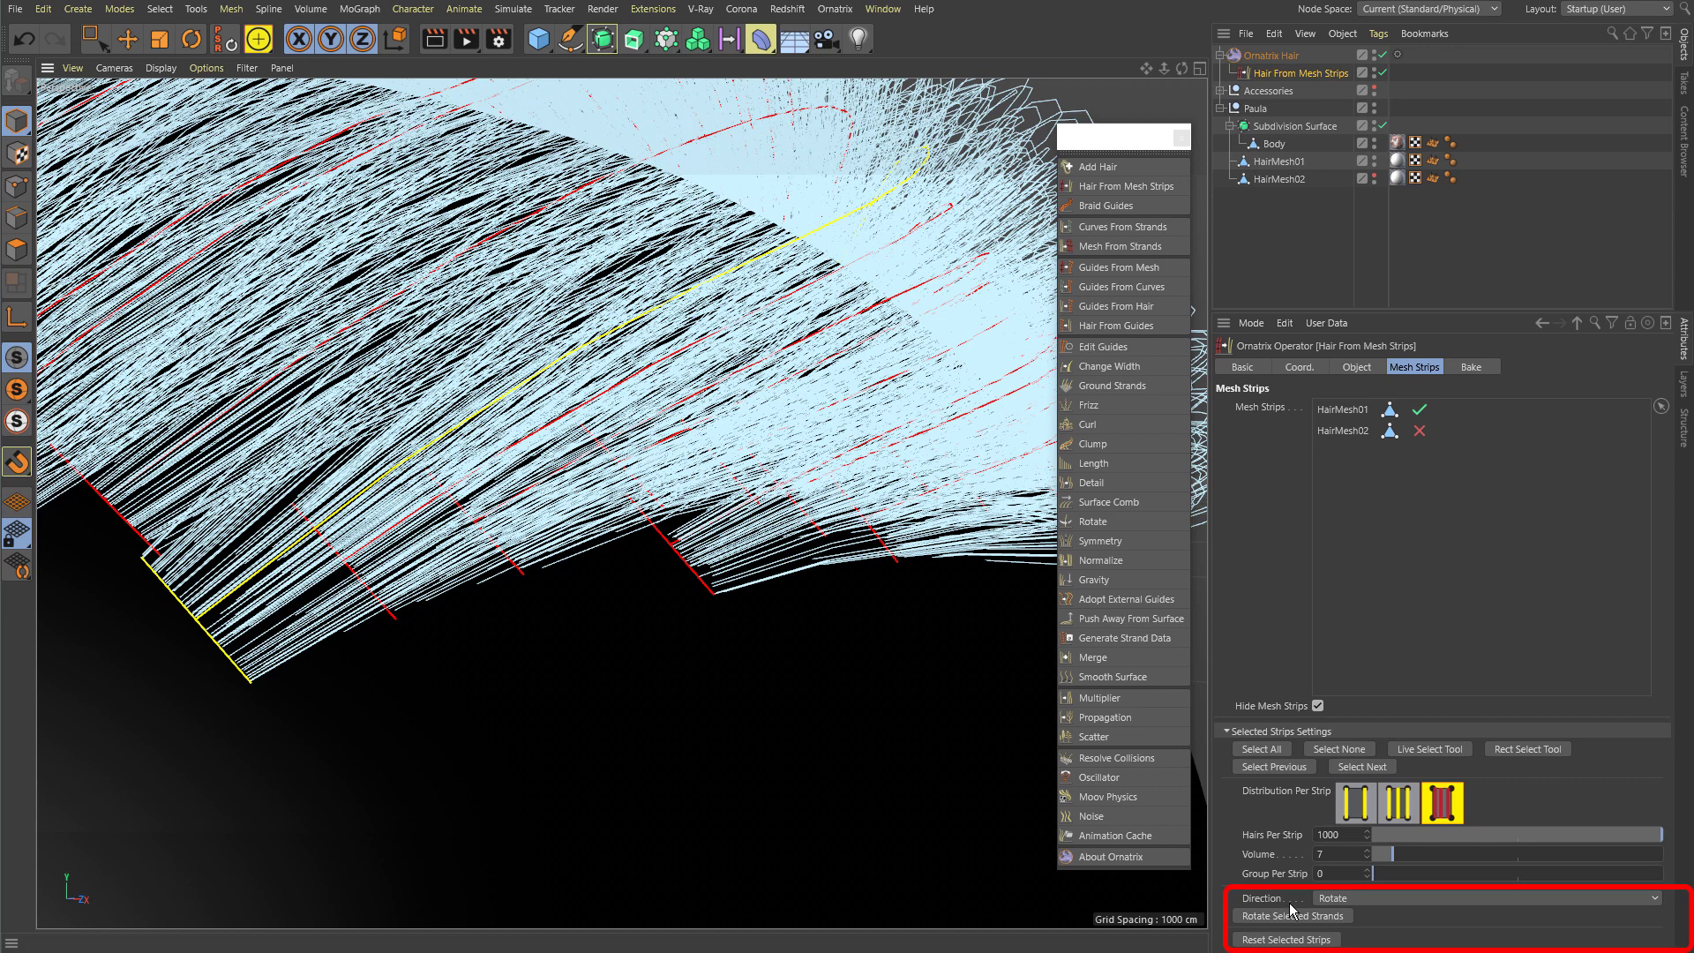
scroll(707, 597, down, 5)
alt+drag(707, 598, 629, 477)
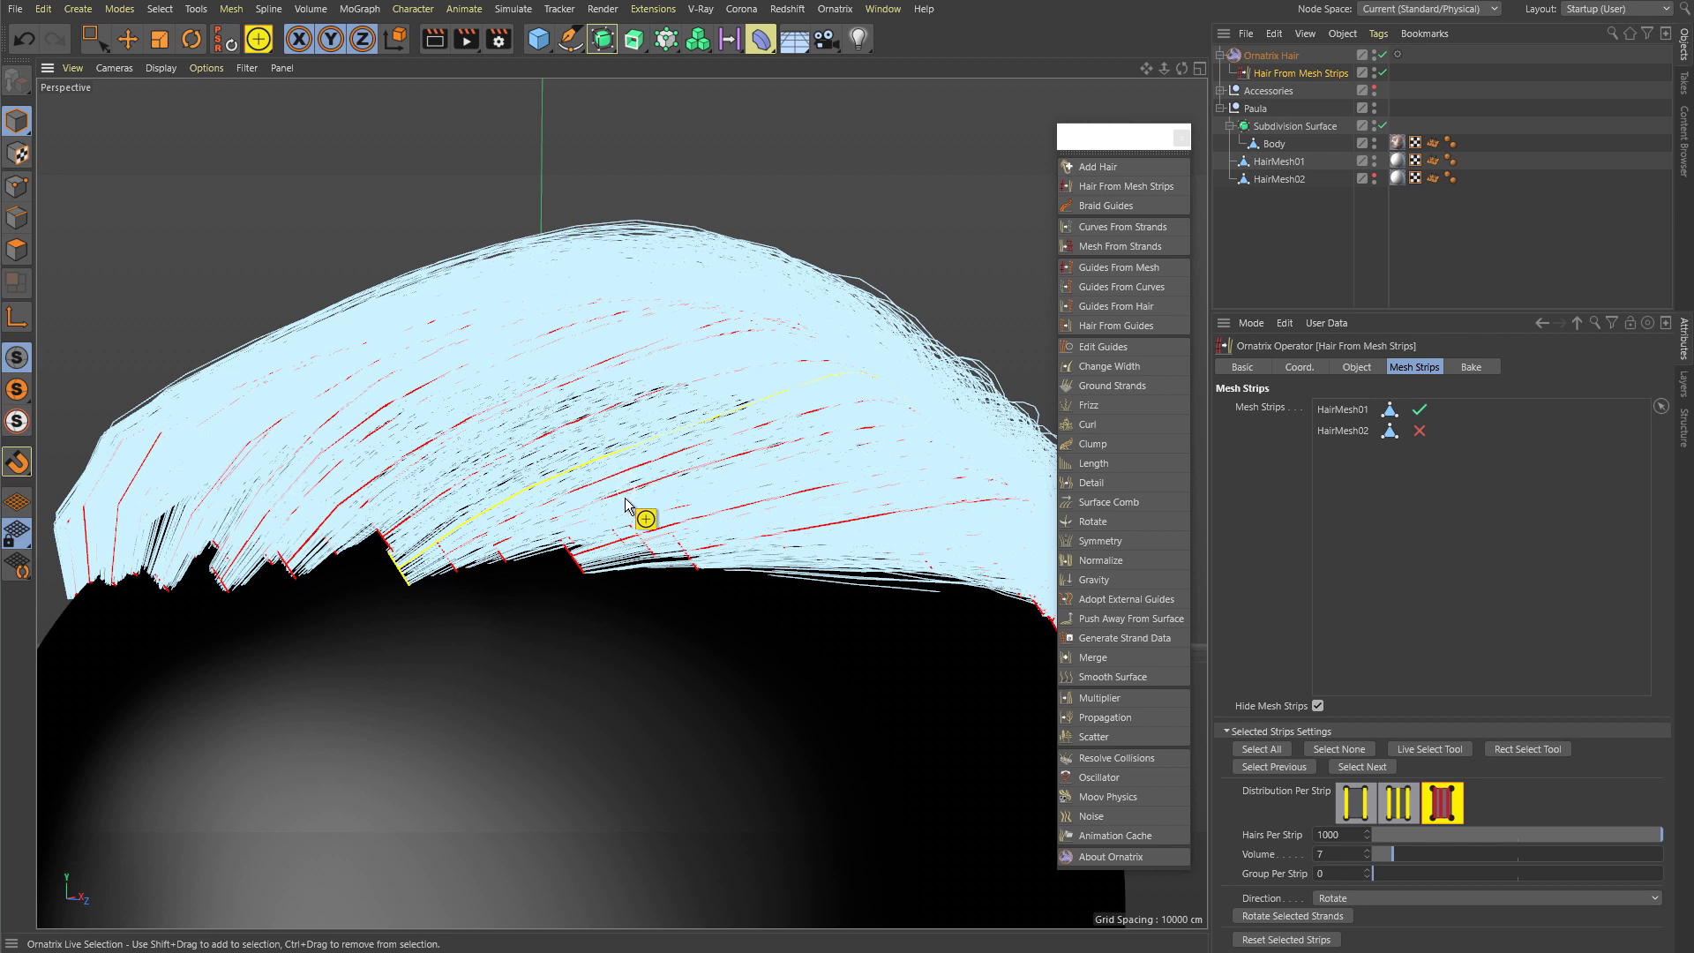
scroll(427, 577, up, 10)
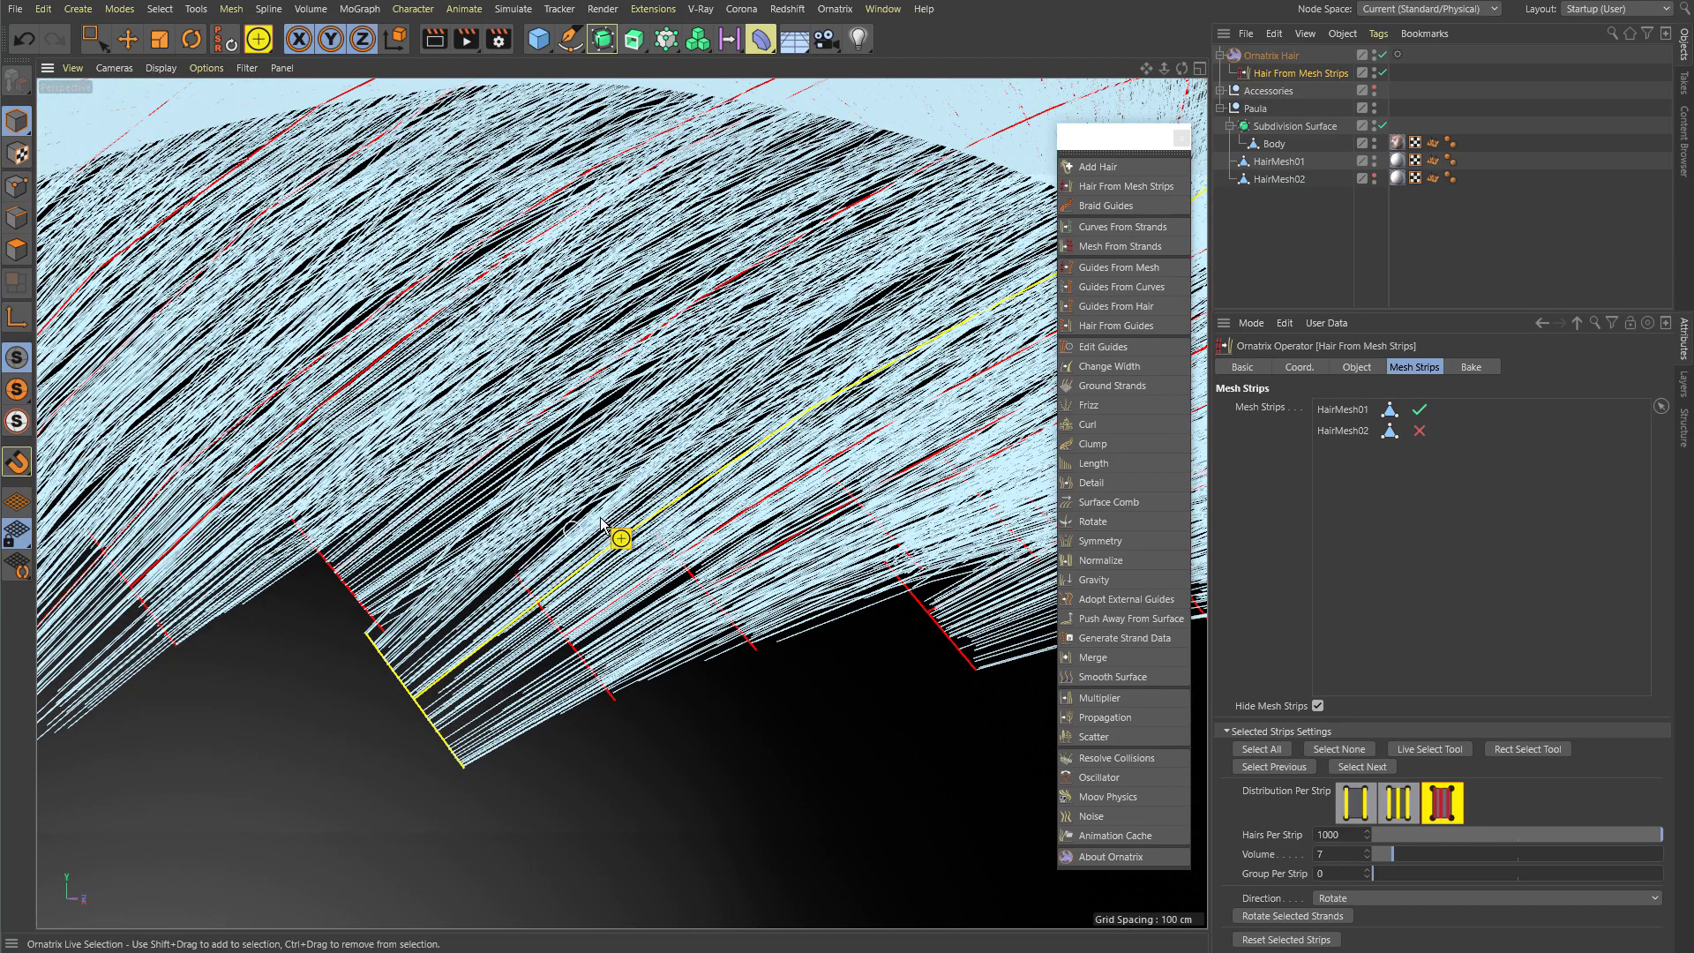
click(1271, 918)
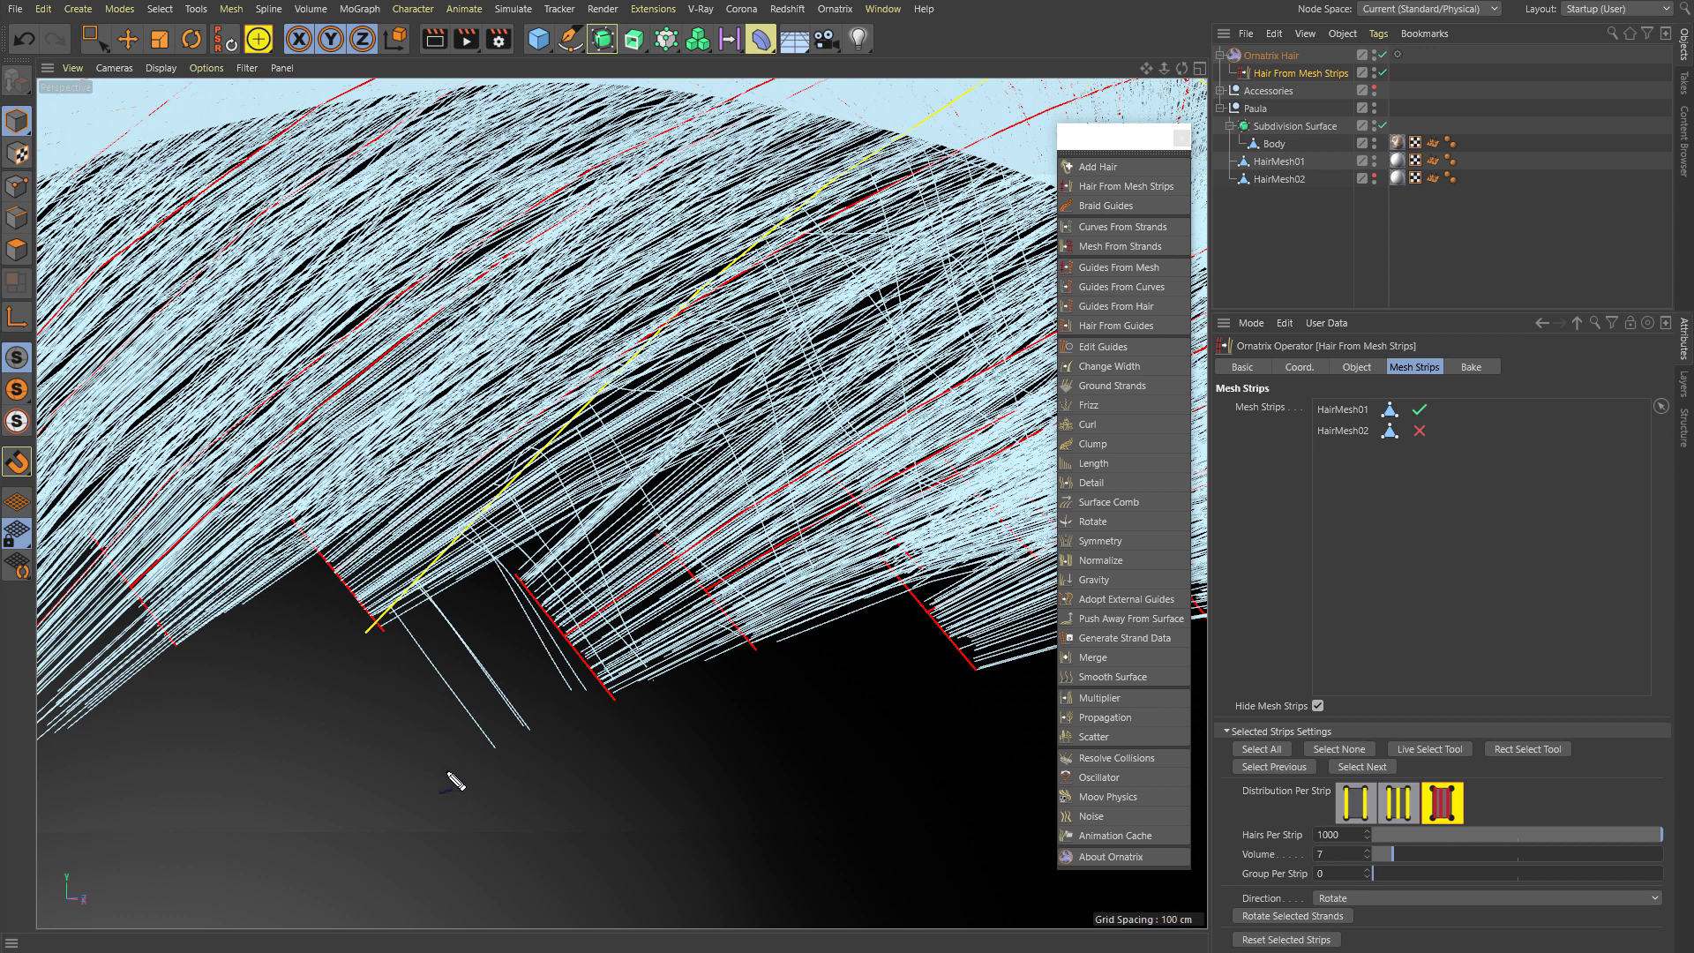
drag(448, 773, 363, 667)
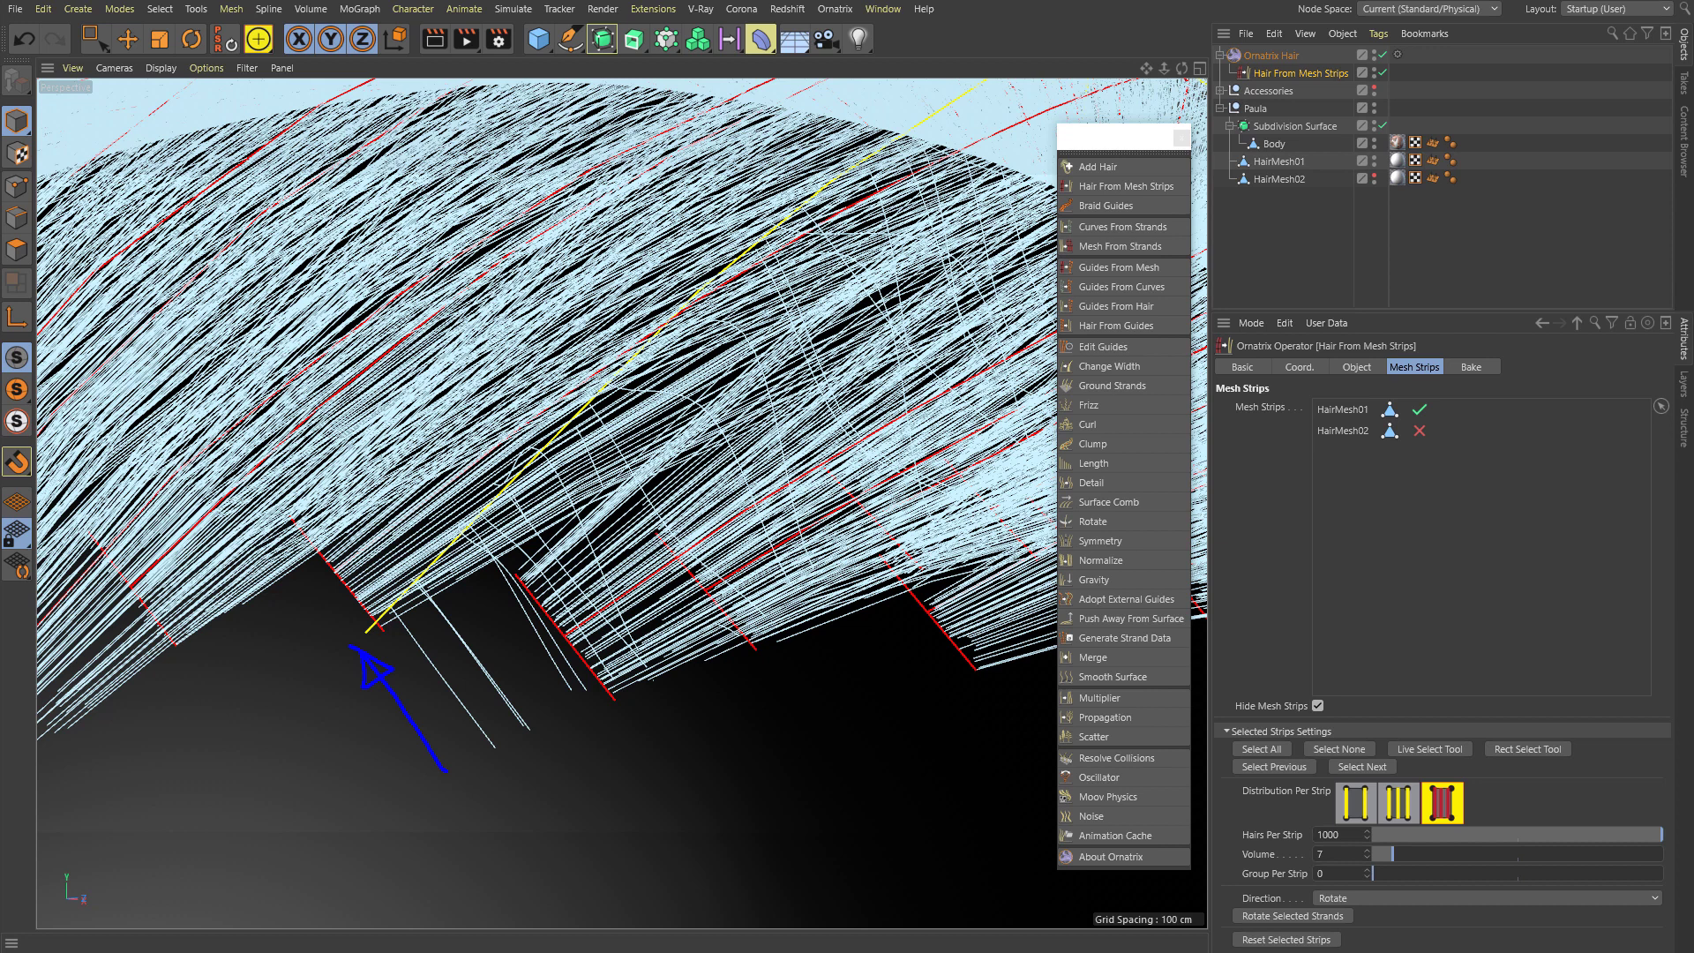
key(Escape)
Step: Rotate the selected strip's strands three more times to complete a full turn back to the hairline edge
click(1266, 918)
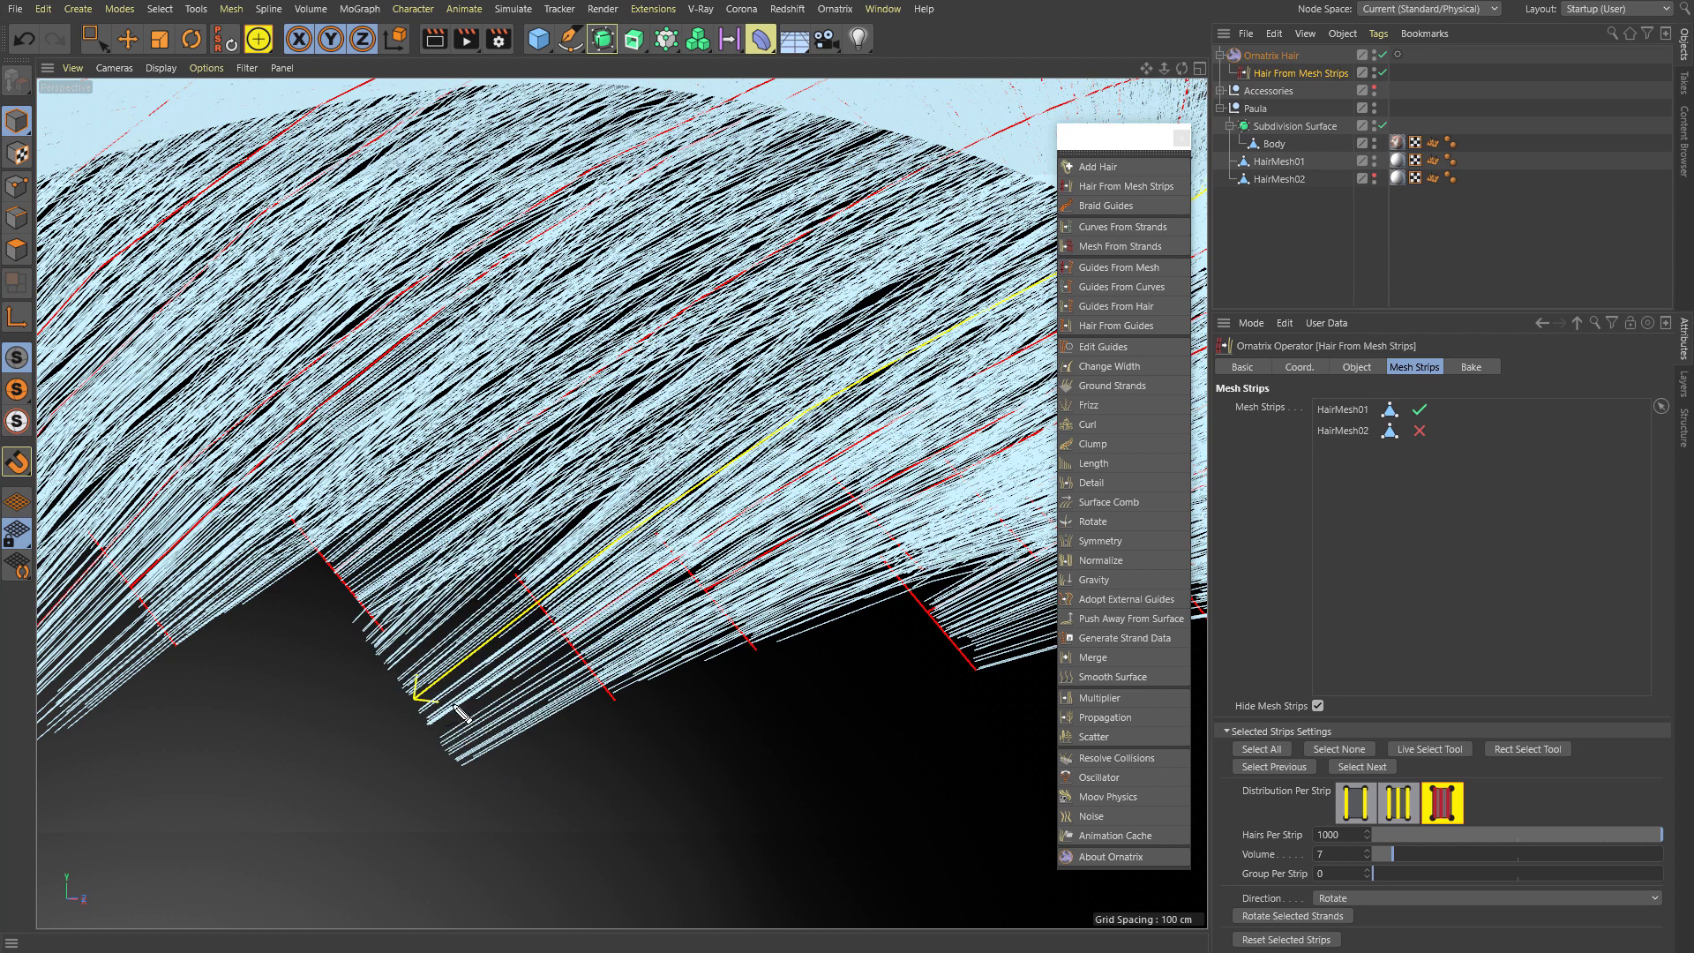
mouse_move(478, 643)
mouse_down()
mouse_move(354, 732)
mouse_move(369, 695)
mouse_move(399, 743)
mouse_move(364, 722)
mouse_move(385, 737)
mouse_up()
key(Escape)
click(1278, 940)
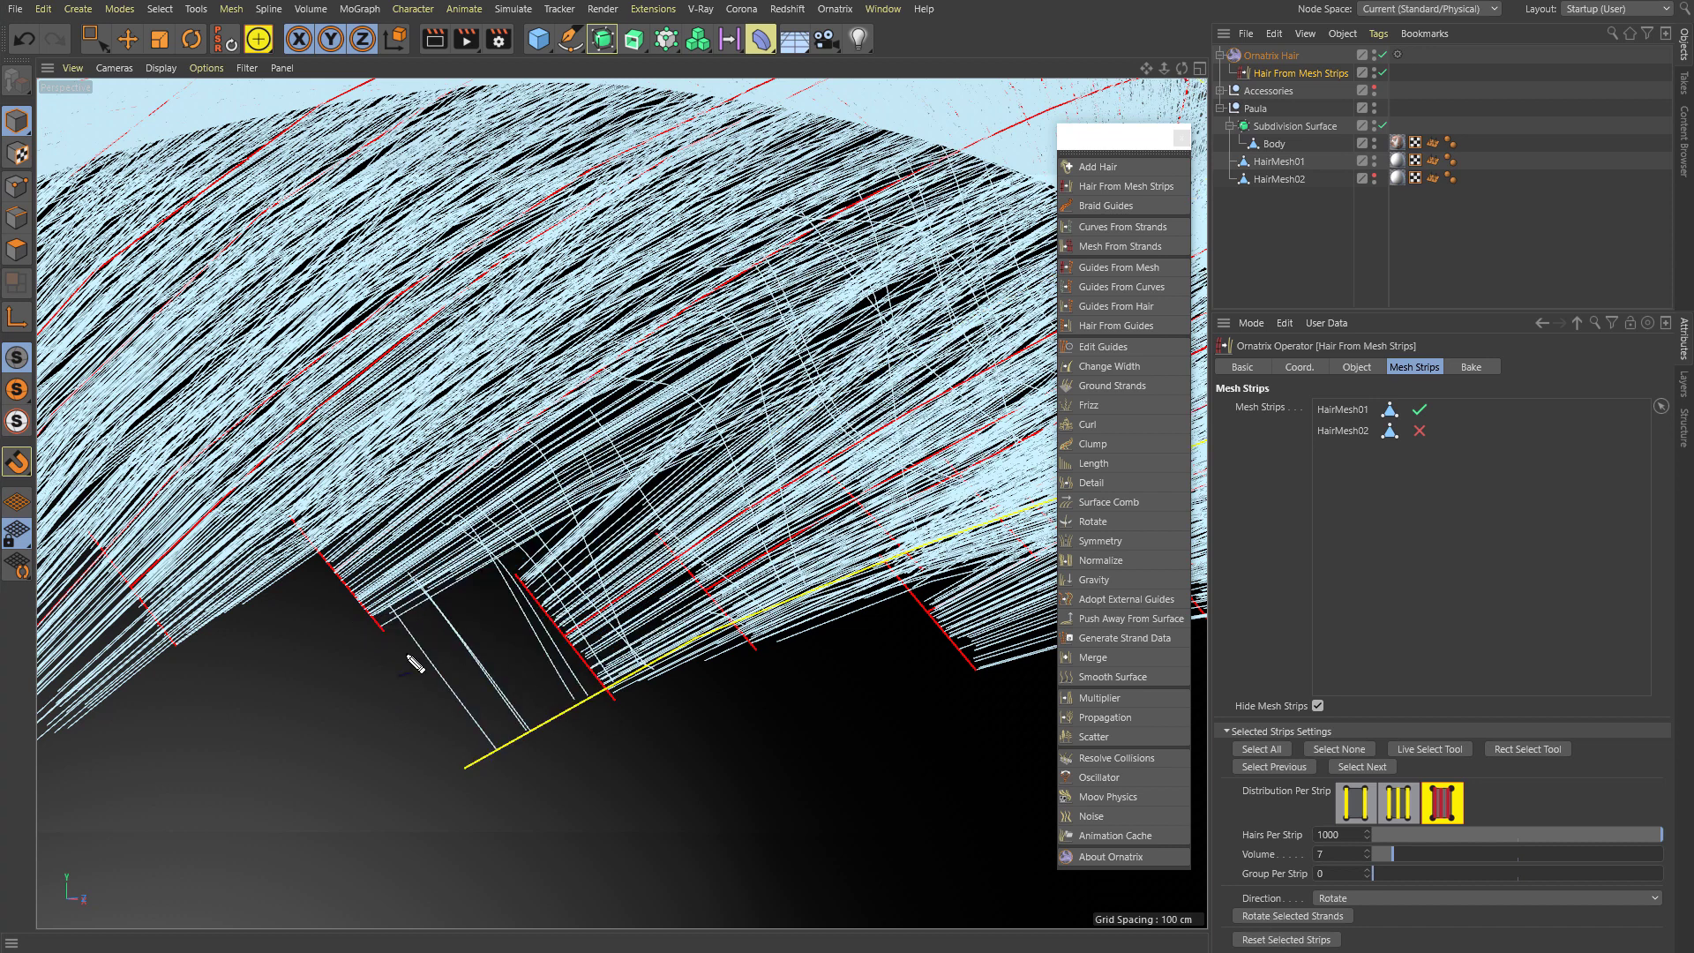
mouse_move(374, 643)
mouse_down()
mouse_move(417, 750)
mouse_move(439, 746)
mouse_up()
key(Escape)
click(1277, 917)
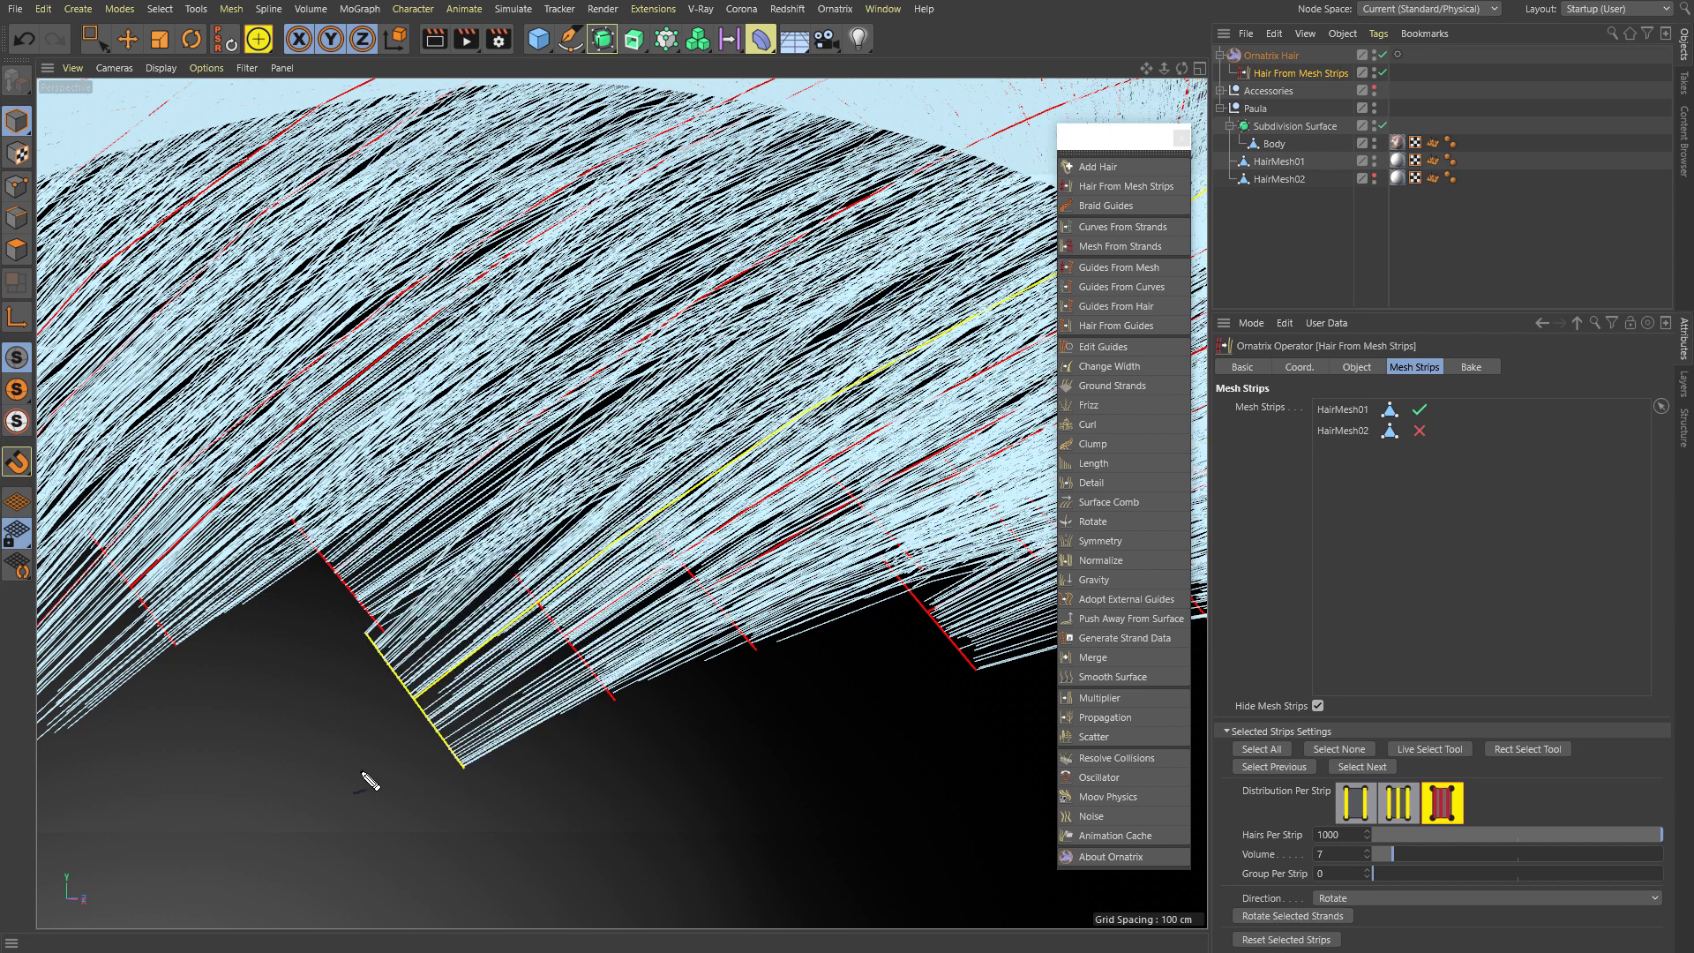
drag(356, 668, 438, 777)
Step: Pick several strips along the front hairline with the Live Select Tool and rotate their strands four times
alt+middle_drag(707, 462, 348, 609)
mouse_move(348, 609)
alt+mouse_down()
mouse_move(415, 571)
mouse_move(565, 547)
alt+mouse_up()
alt+drag(866, 526, 874, 423)
alt+right_drag(922, 478, 782, 415)
alt+drag(782, 415, 955, 485)
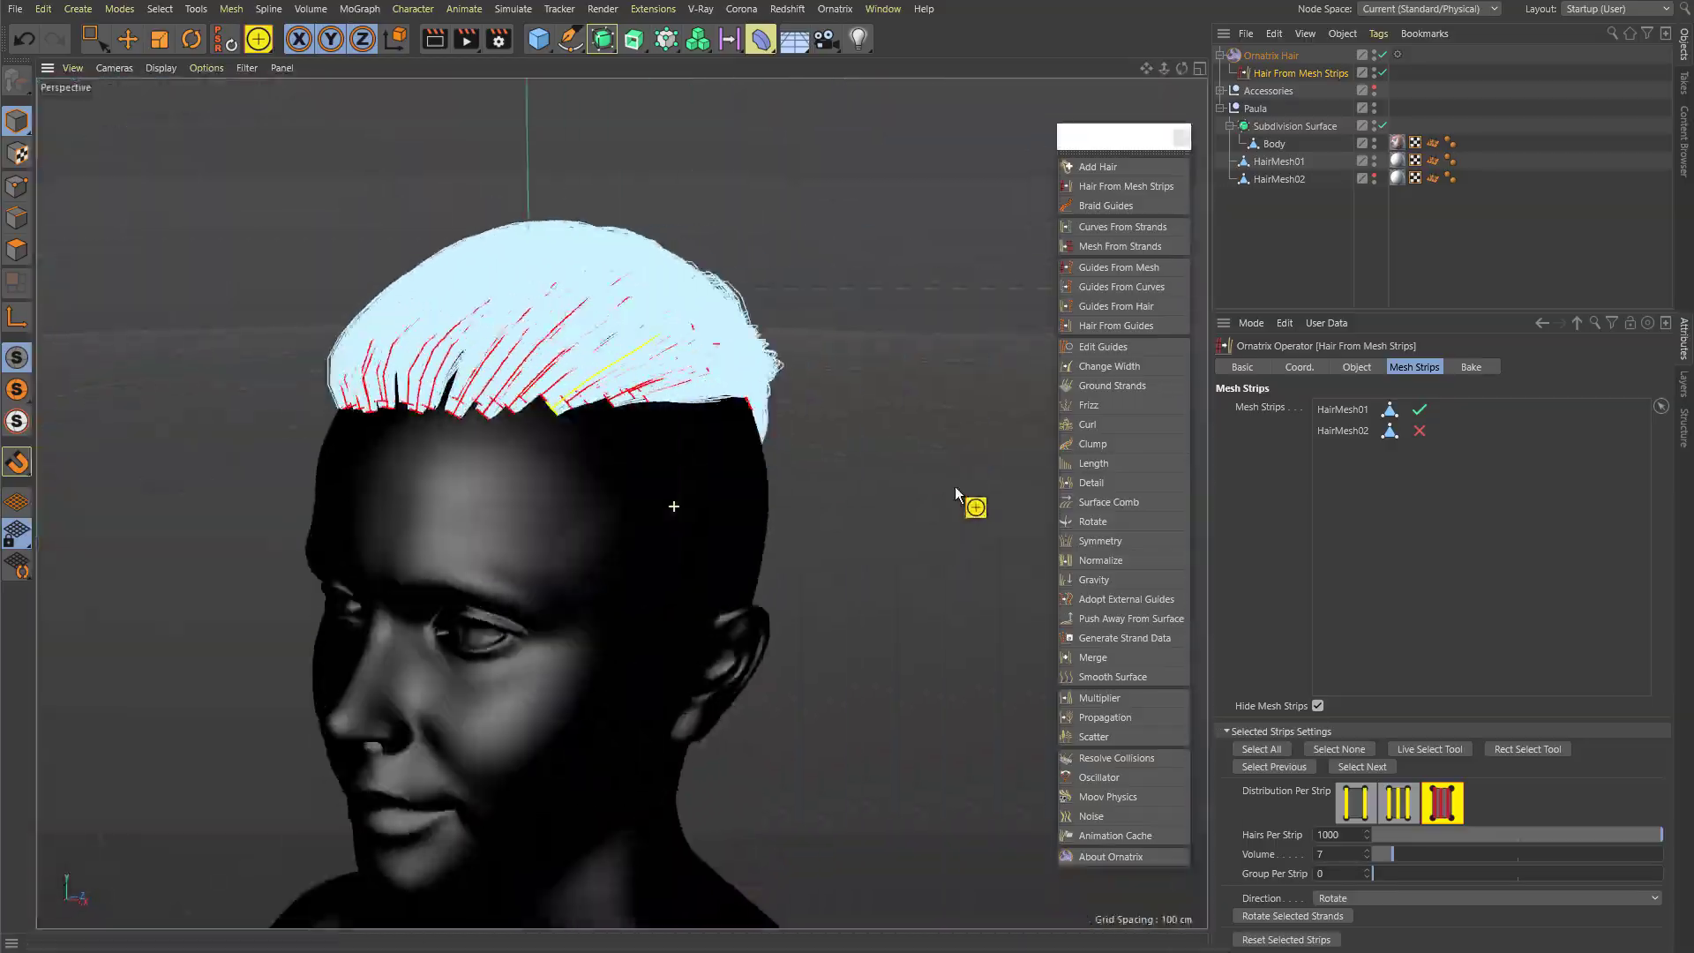
alt+right_drag(955, 486, 1218, 573)
click(1430, 749)
mouse_move(654, 579)
alt+mouse_down()
mouse_move(612, 556)
mouse_move(677, 567)
mouse_move(452, 510)
alt+mouse_up()
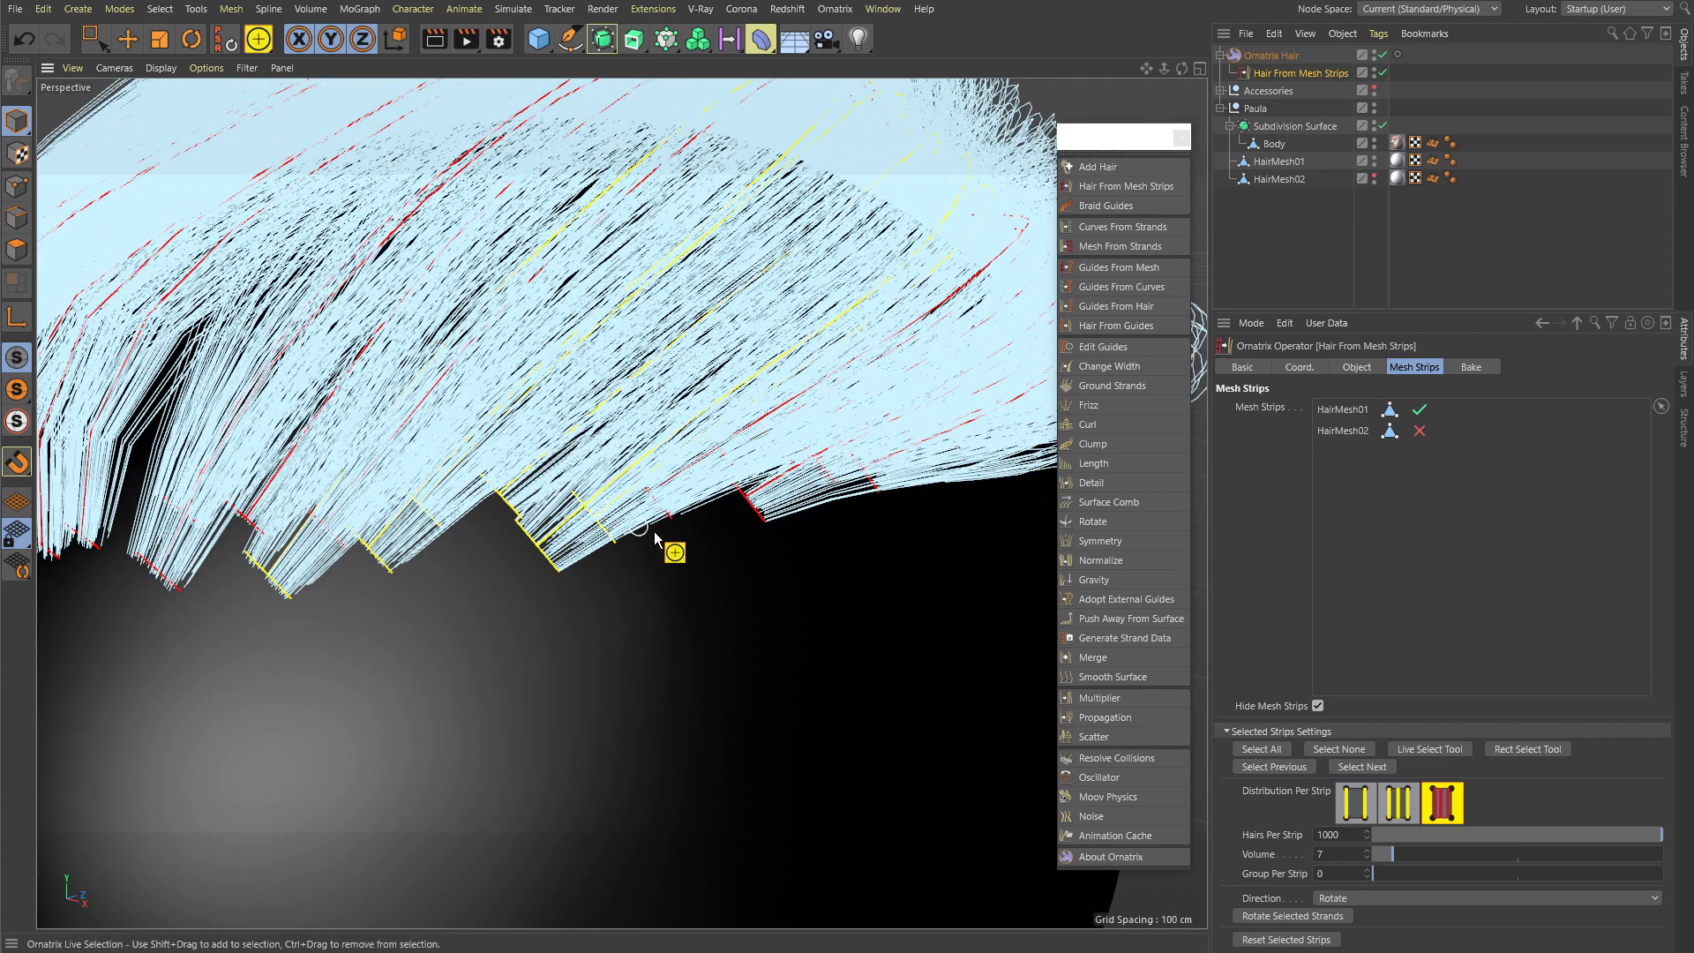
click(1274, 918)
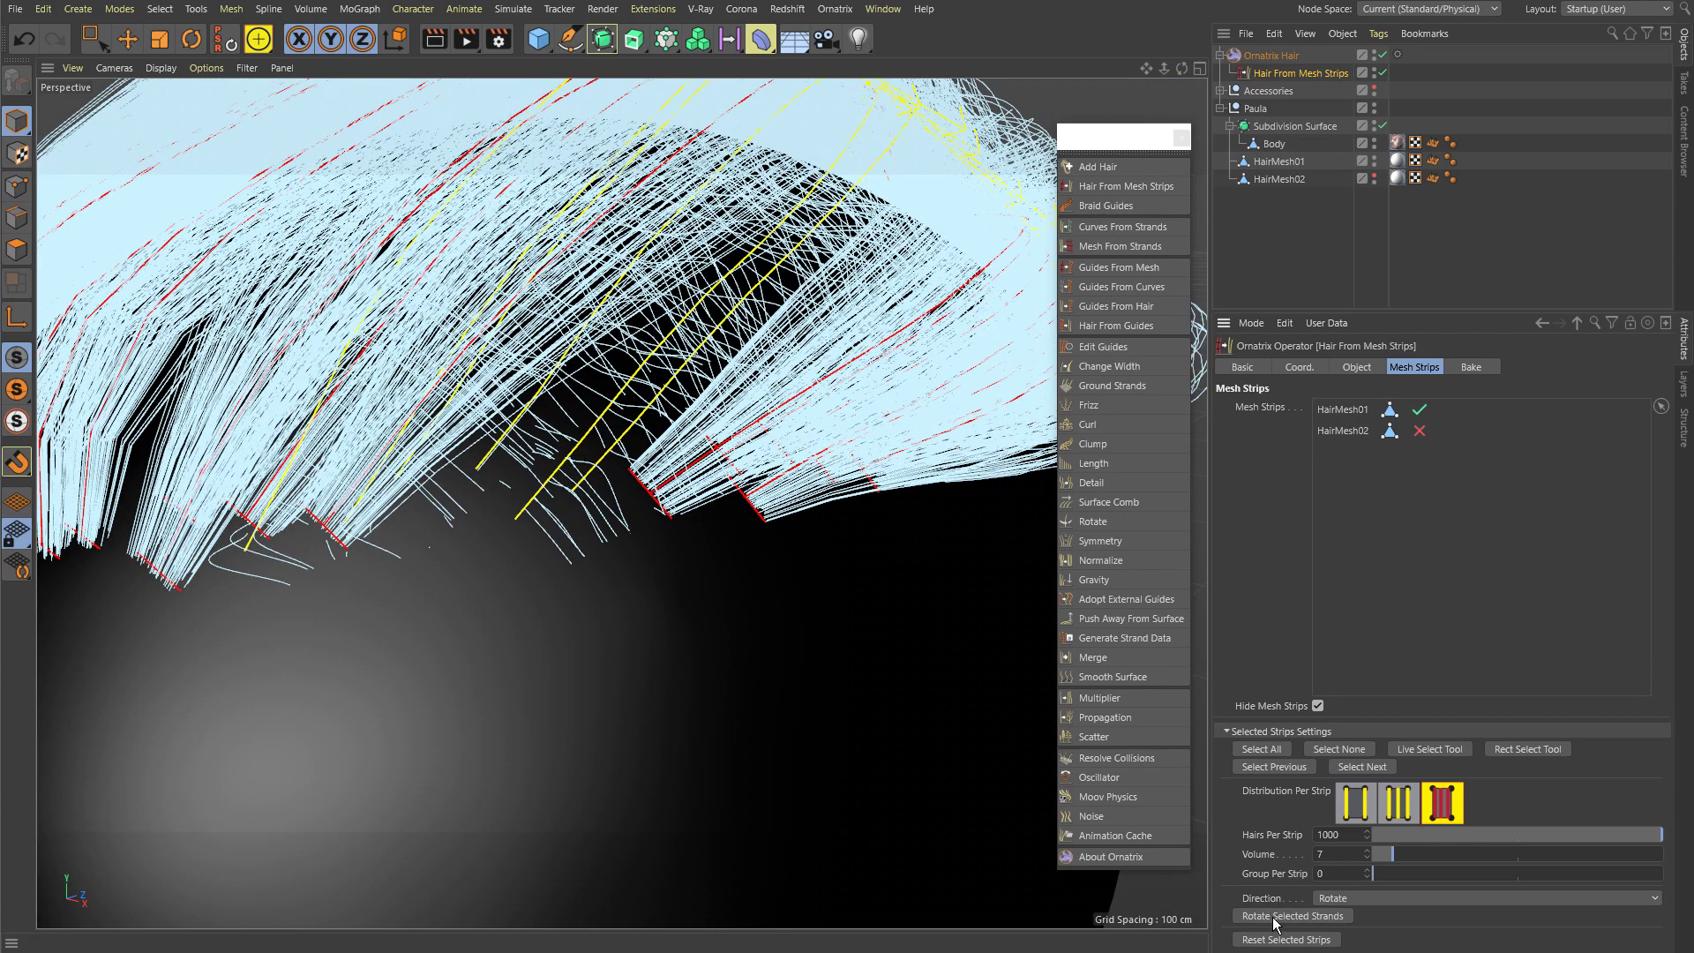
click(1273, 918)
click(1273, 918)
click(1273, 918)
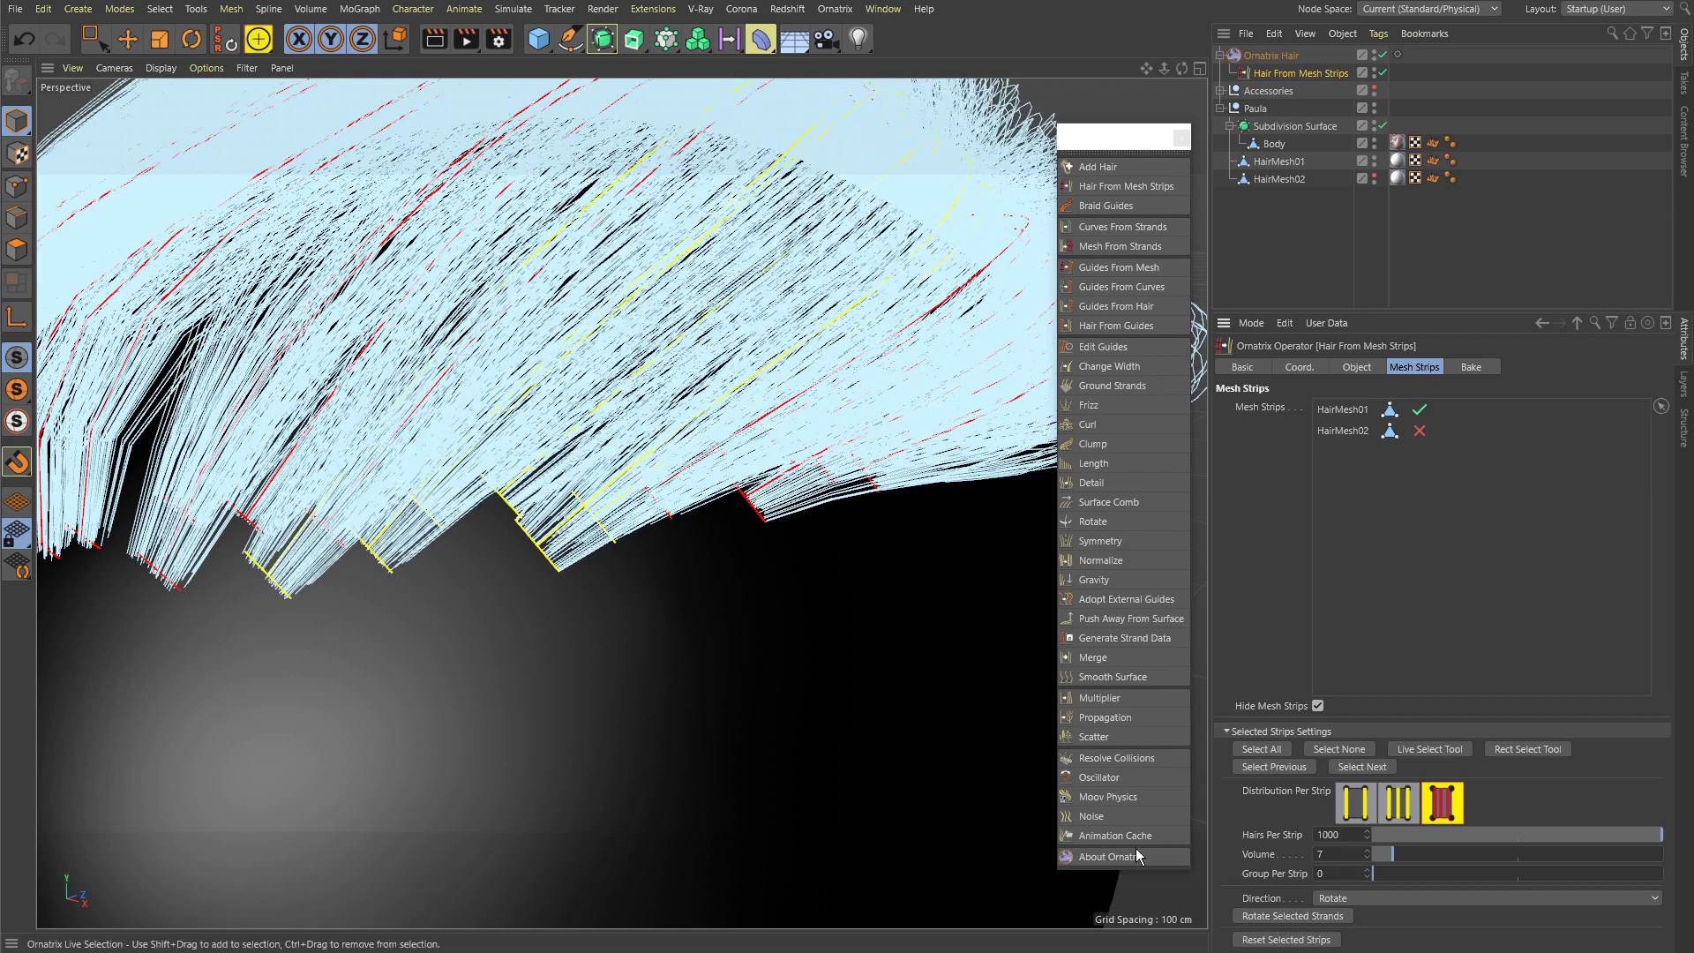
Step: Clear the strip selection and rotate all strands four times through a full turn
alt+drag(777, 643, 904, 754)
click(1019, 823)
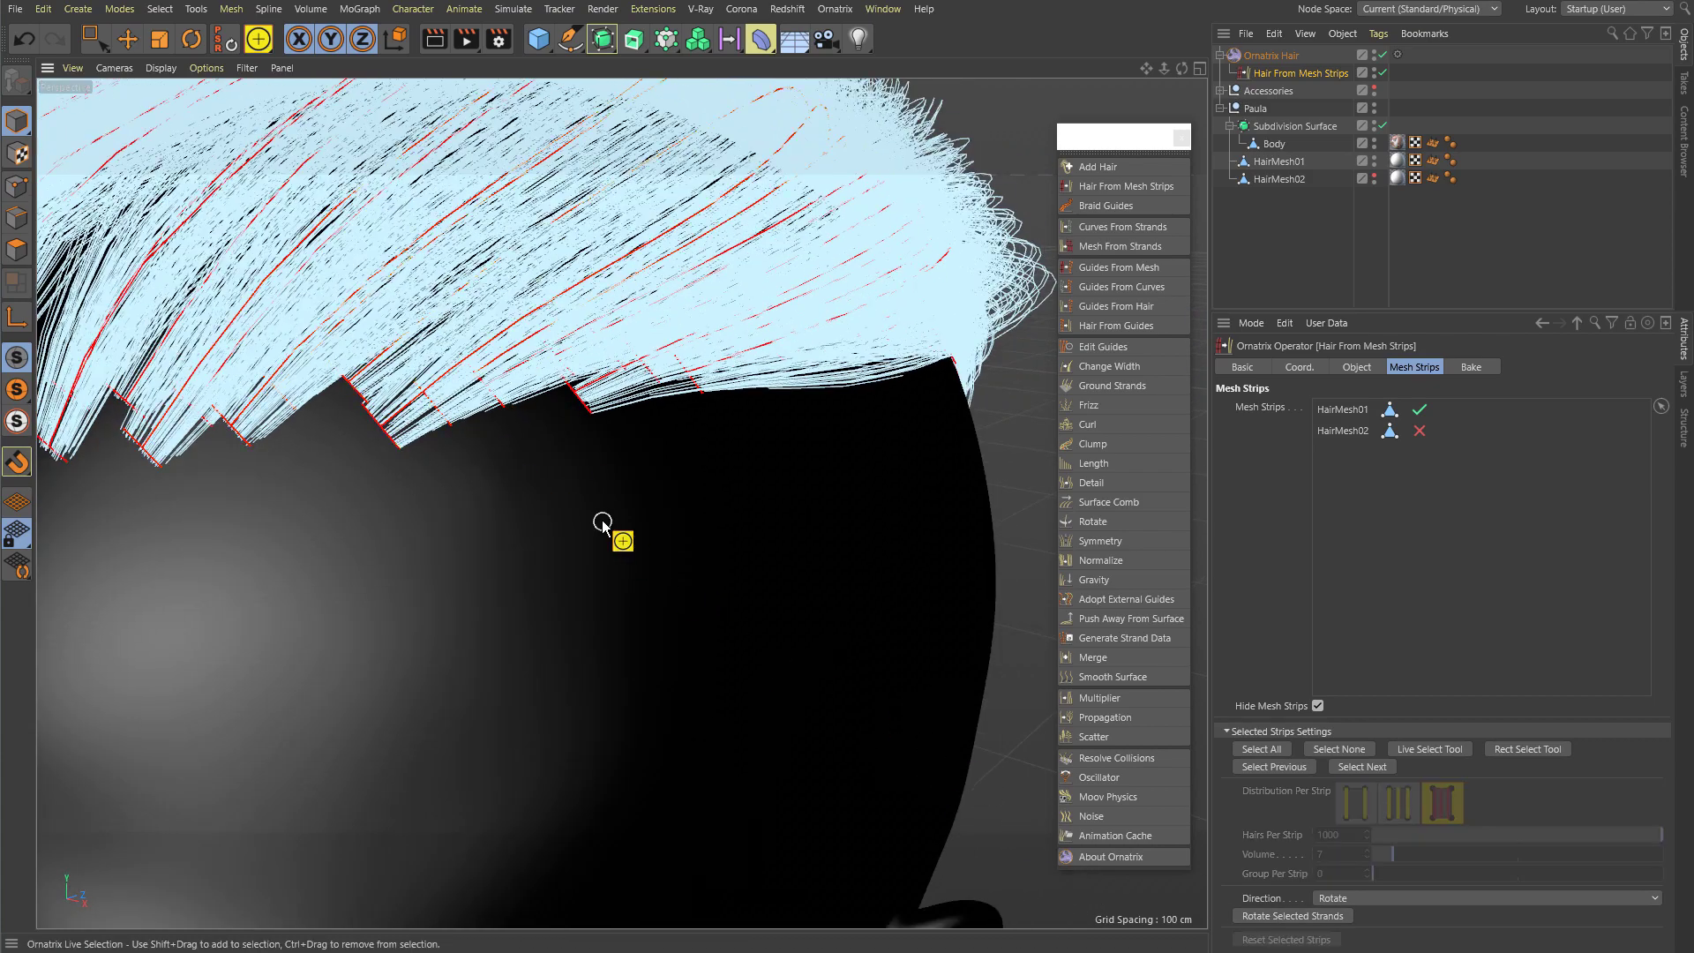
alt+middle_drag(602, 520, 951, 631)
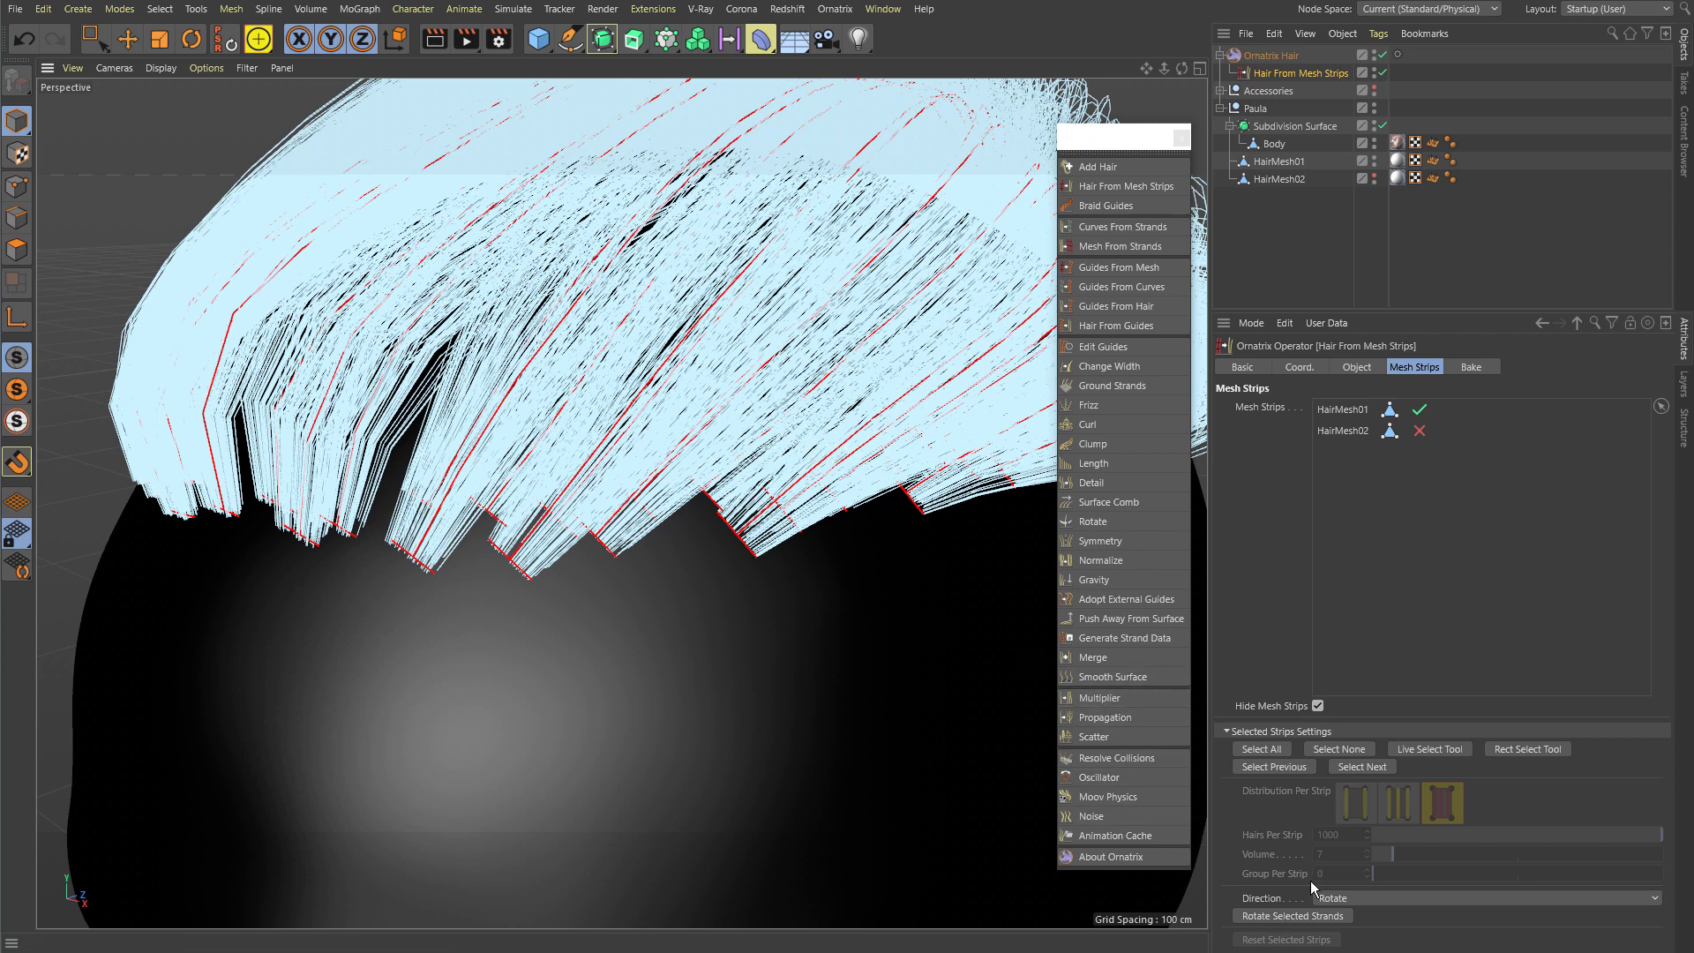
click(1288, 918)
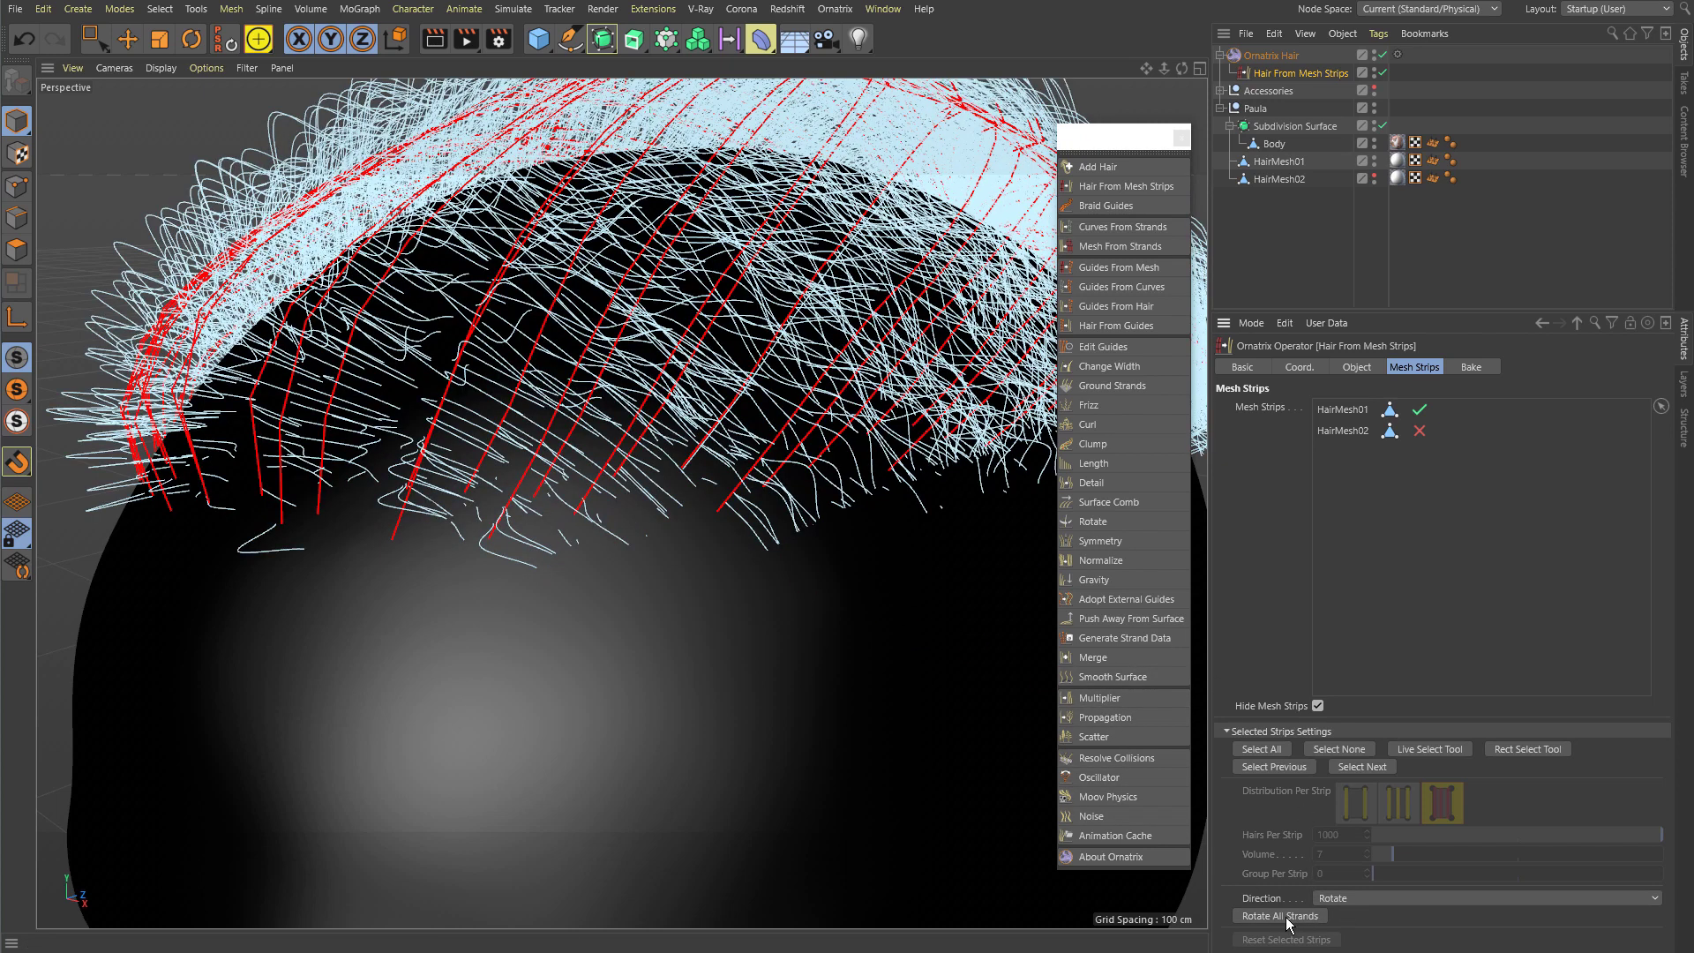
click(1288, 917)
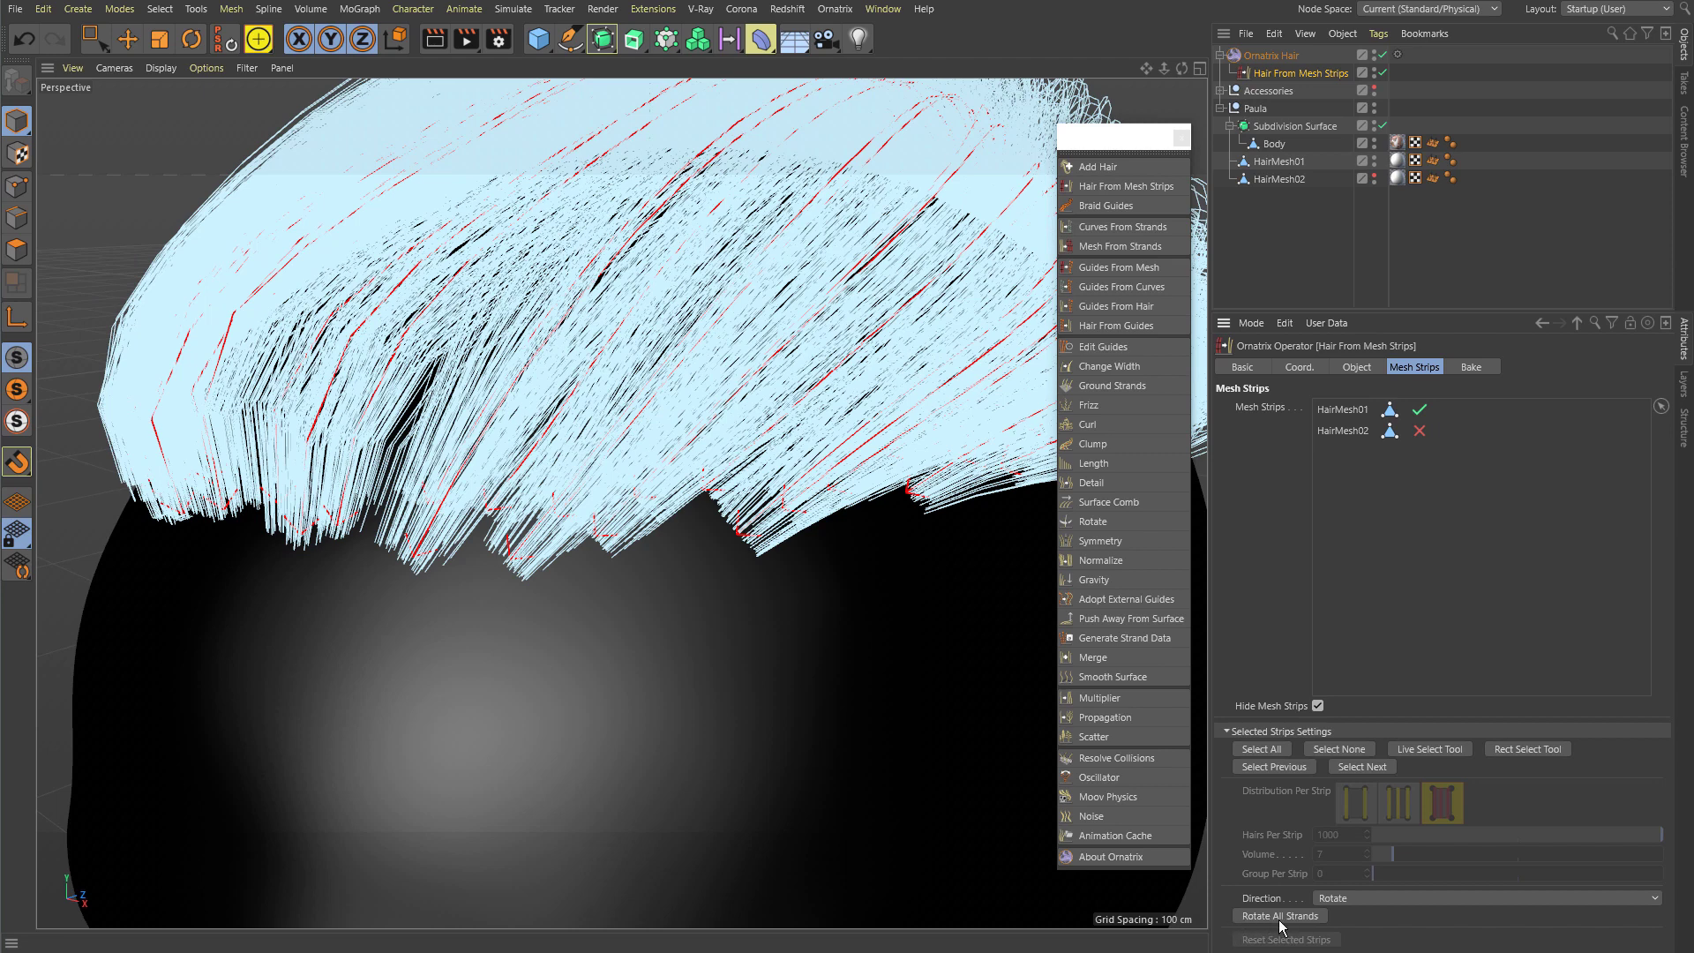
click(1285, 918)
click(1294, 920)
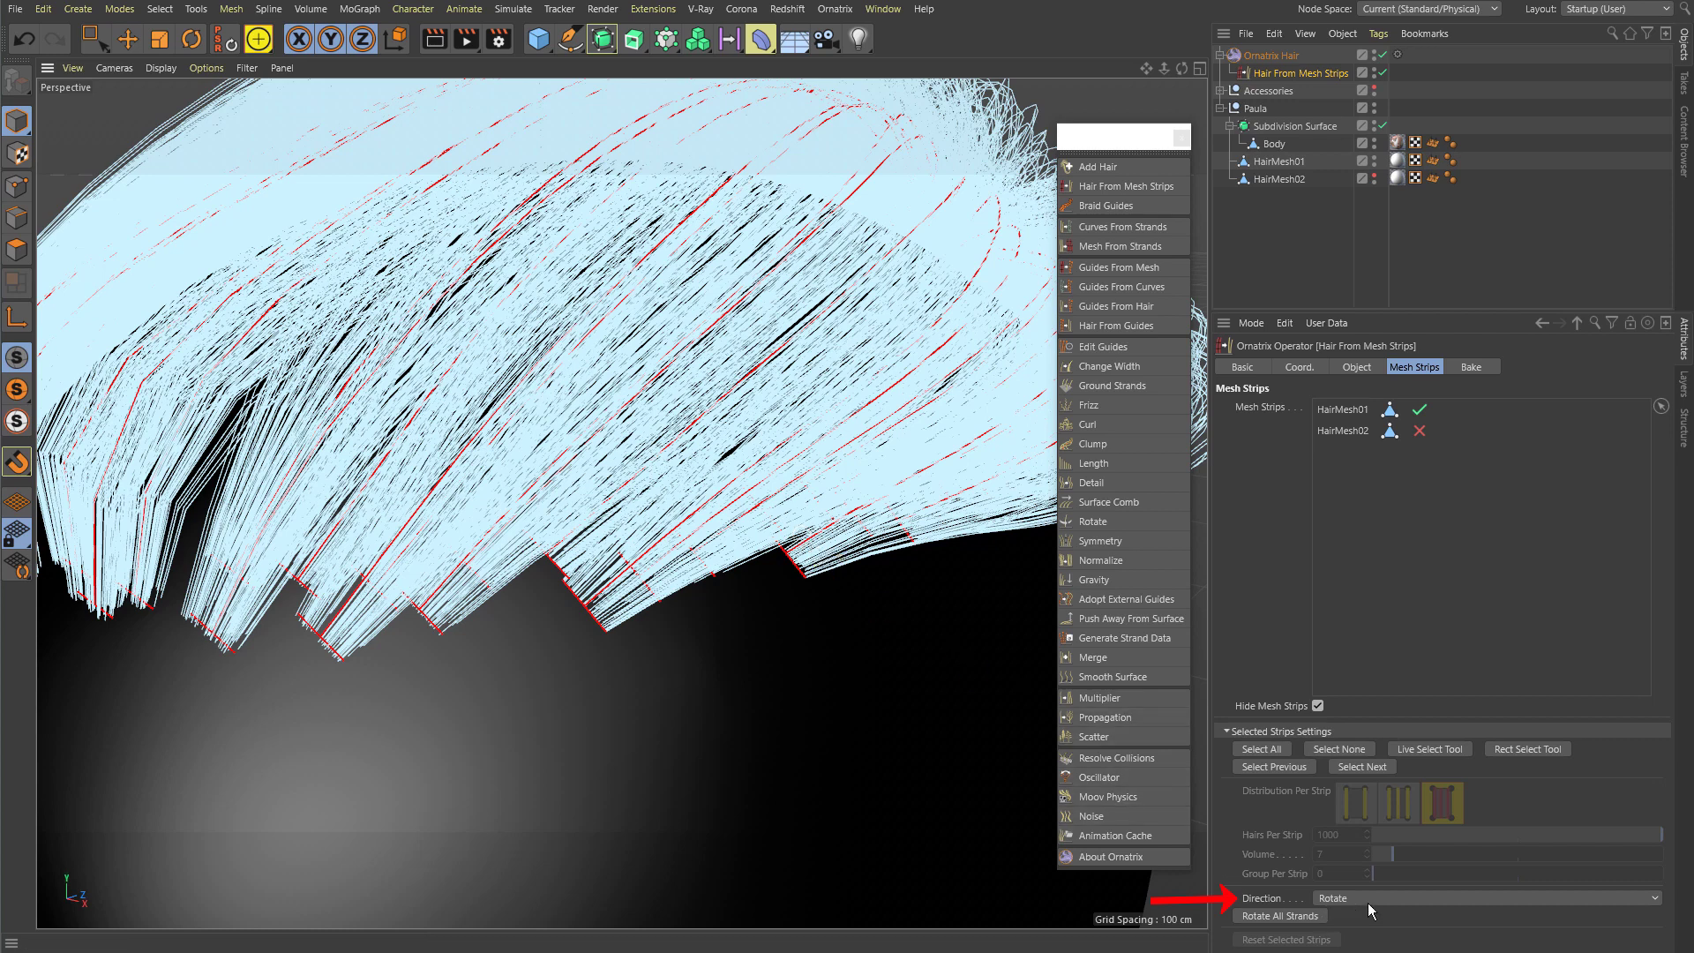
Step: Set the strand Direction to Flip and apply it to all strands, flipping them and flipping them back
click(1368, 901)
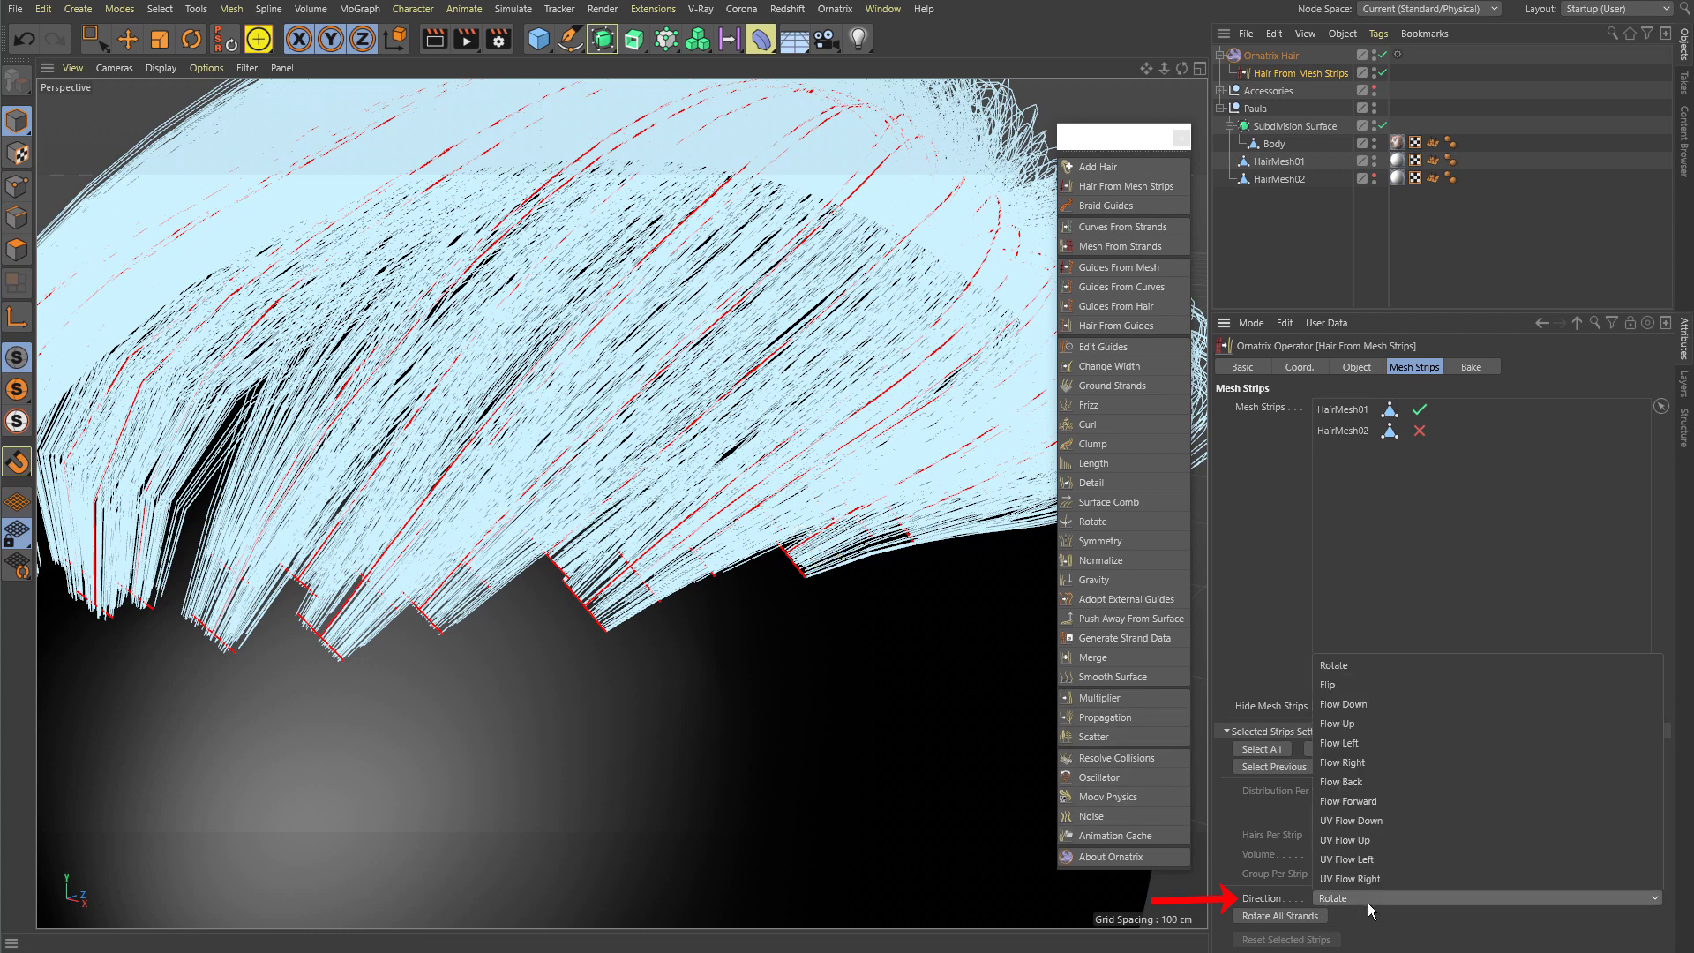
click(1350, 684)
click(1280, 916)
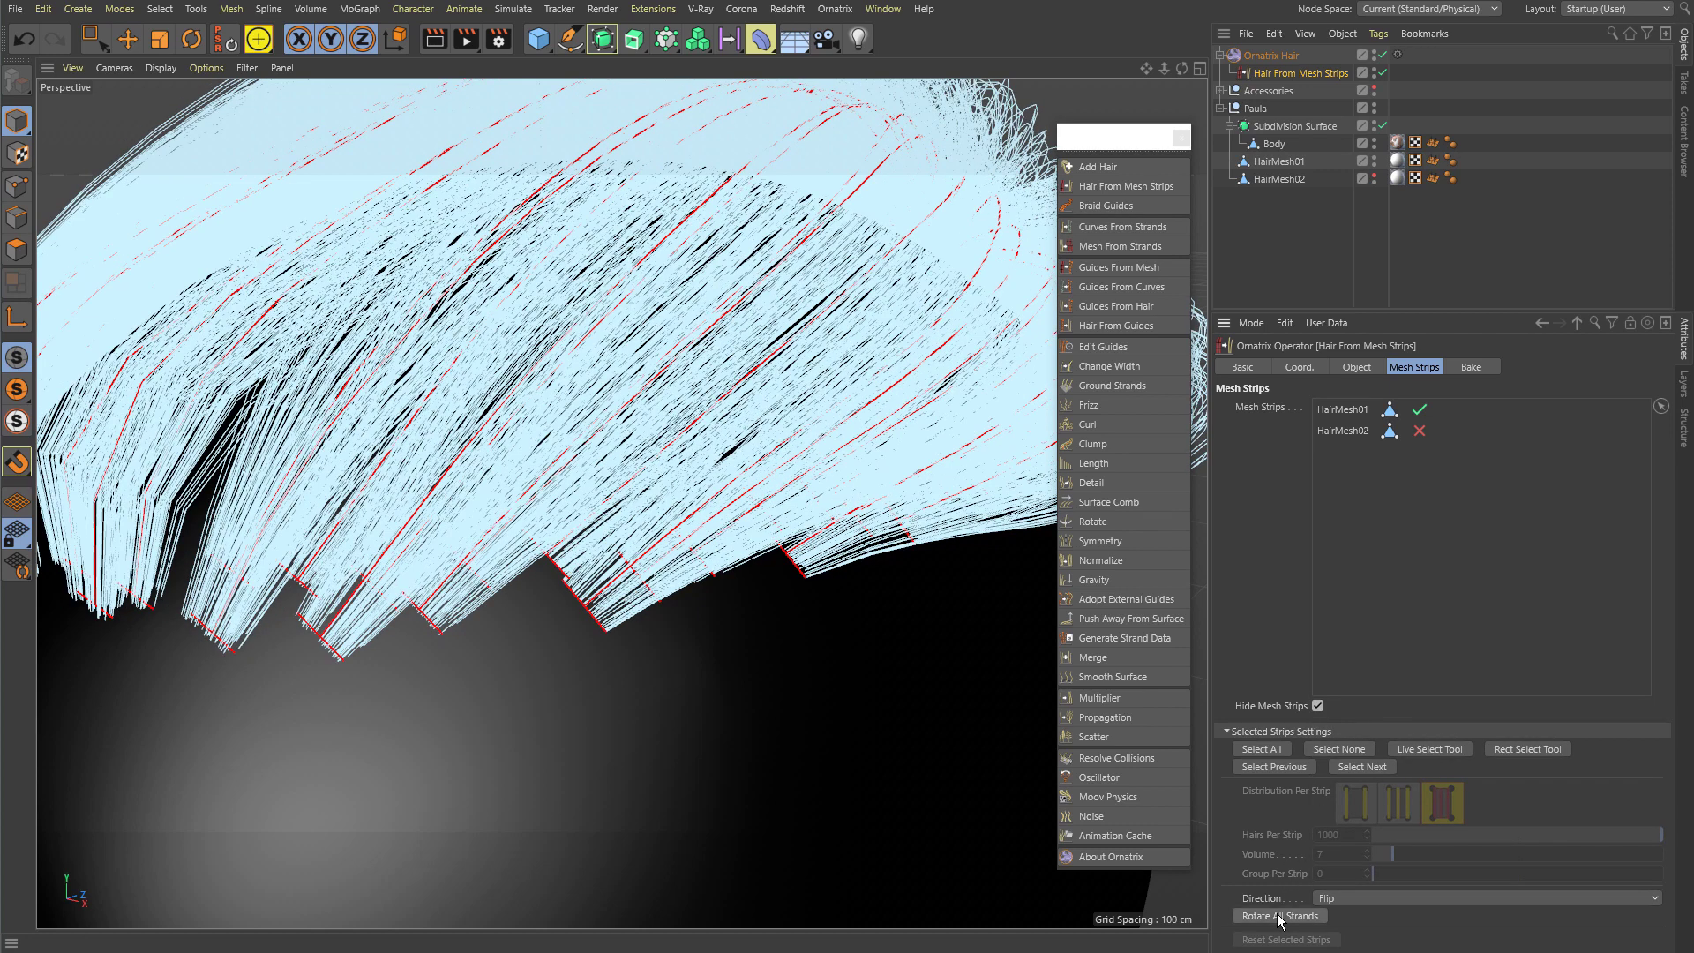
click(1280, 917)
alt+right_drag(406, 608, 684, 688)
alt+drag(527, 609, 686, 620)
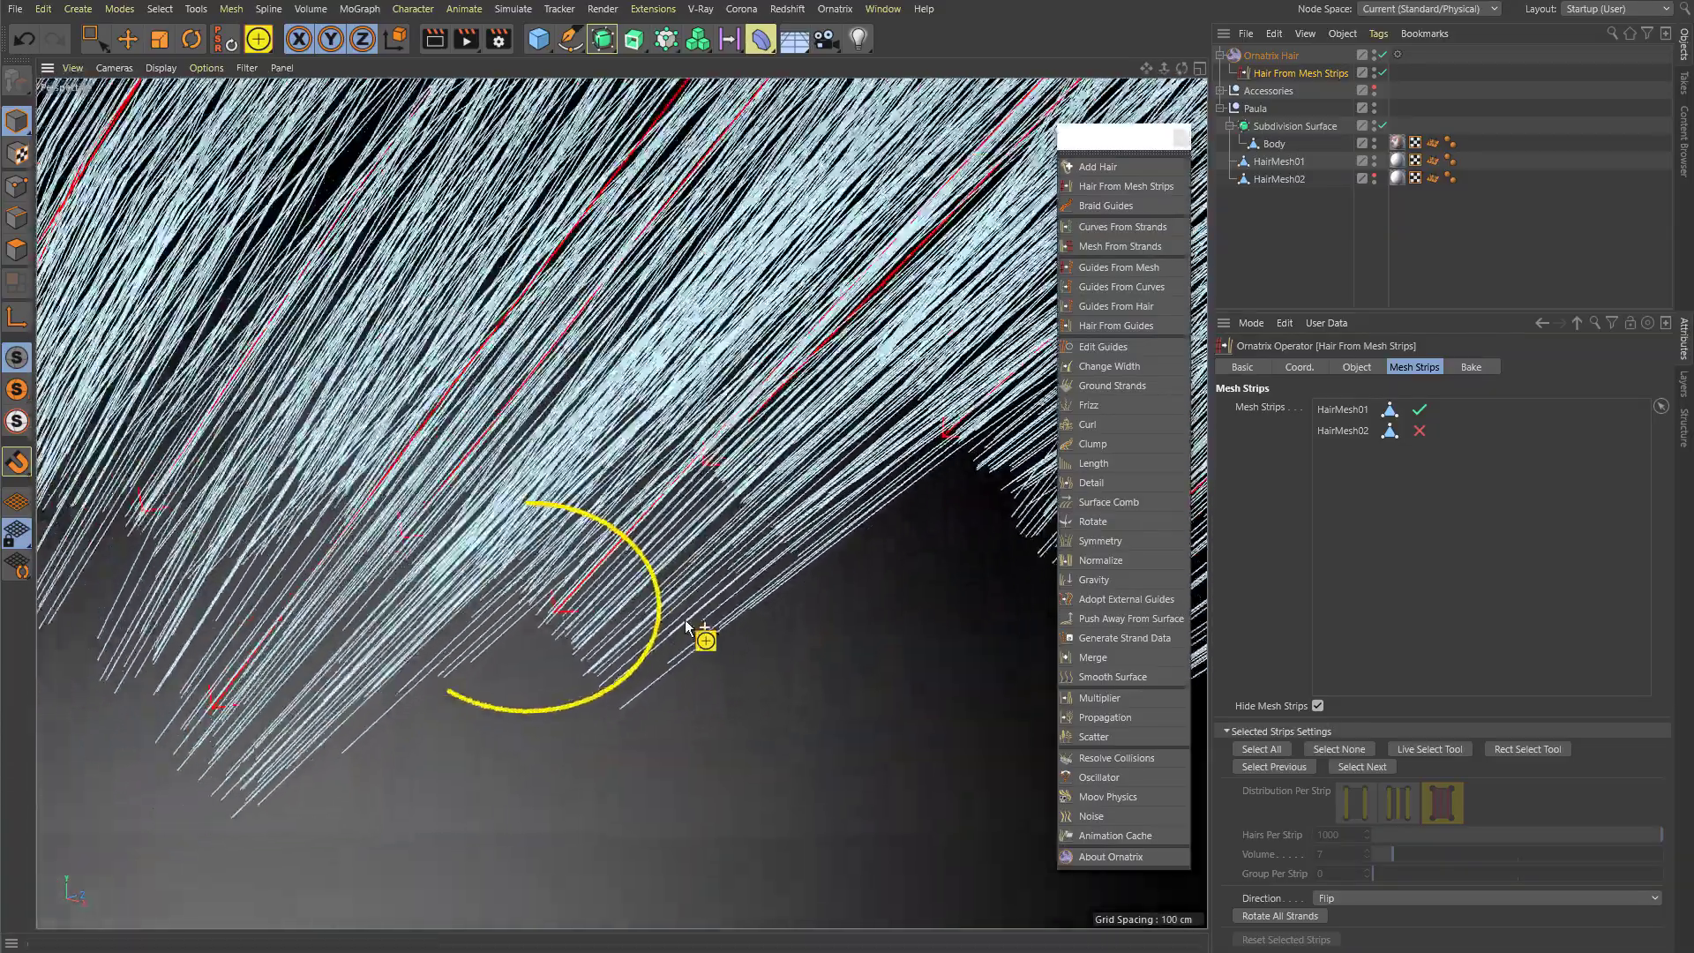
click(1273, 918)
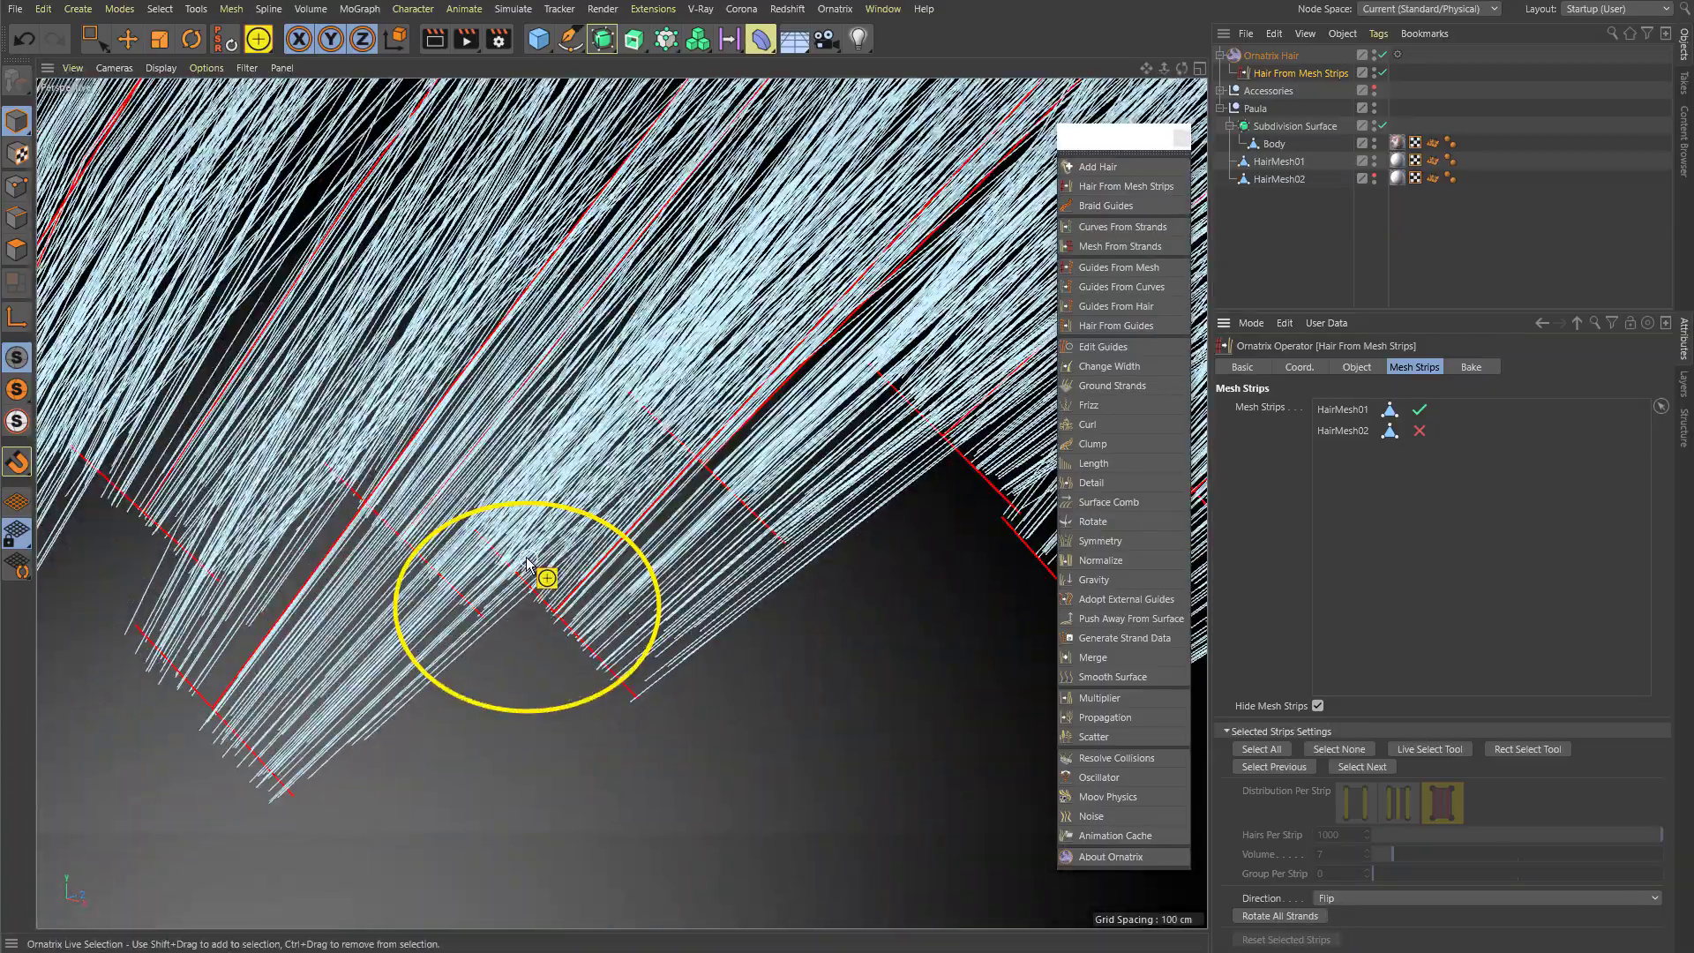
Step: Try the Flow Left direction on all strands and inspect the strands around the front hairline
click(1356, 899)
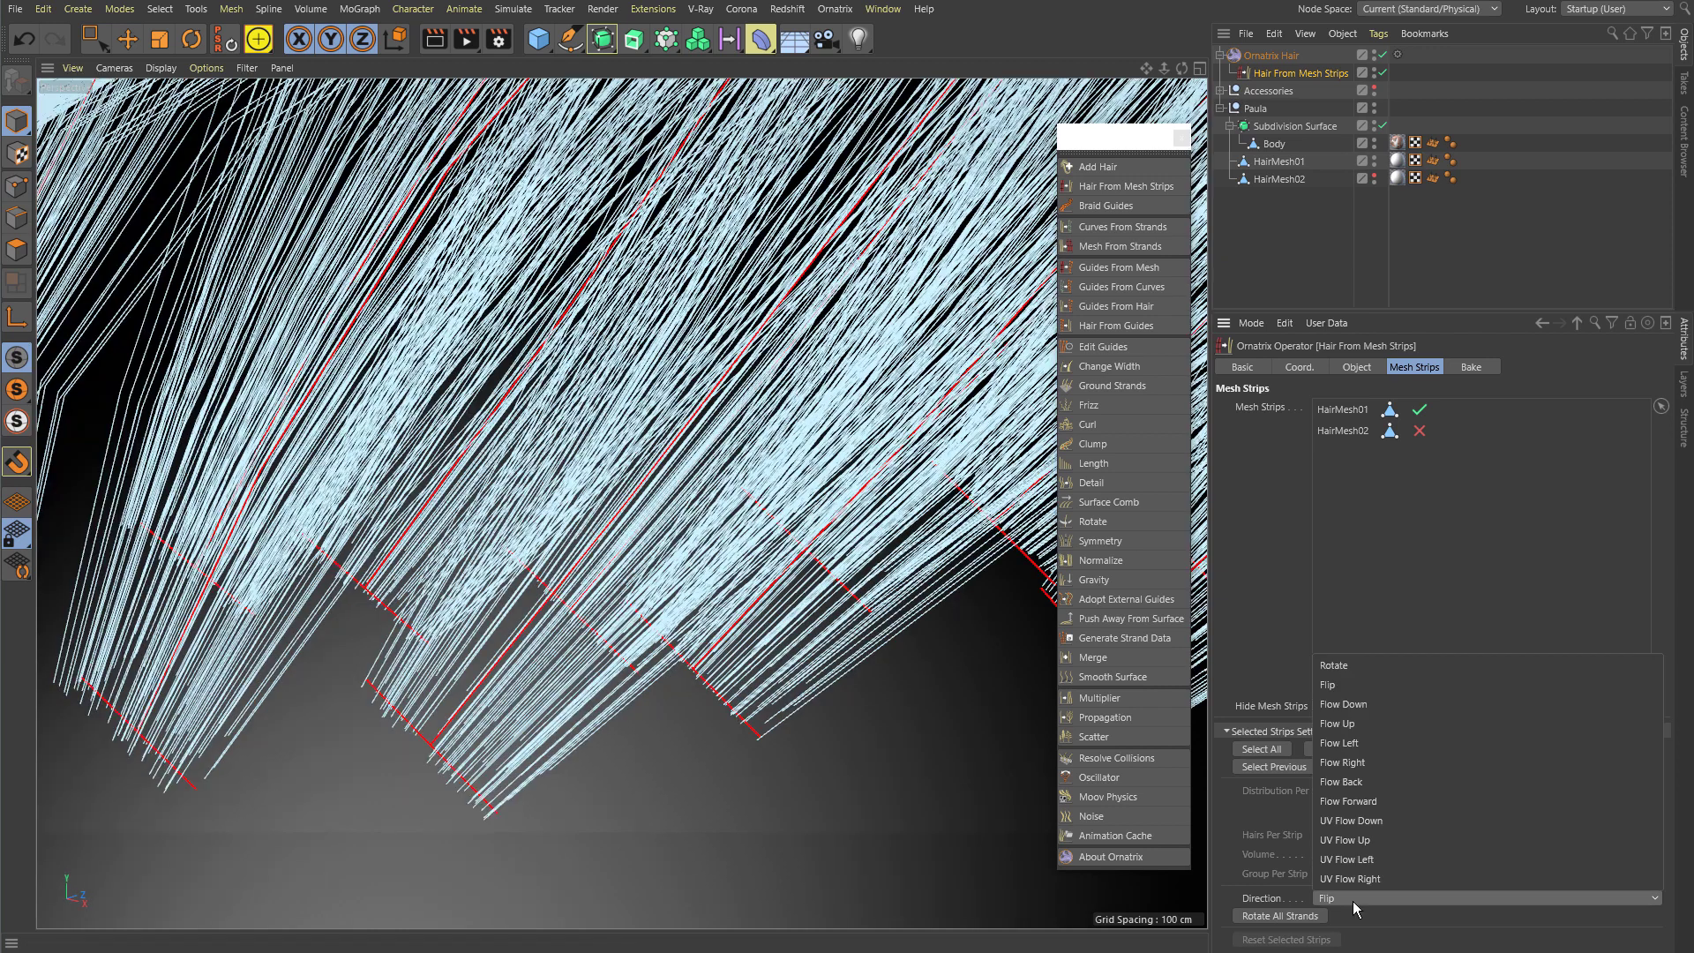
click(1370, 743)
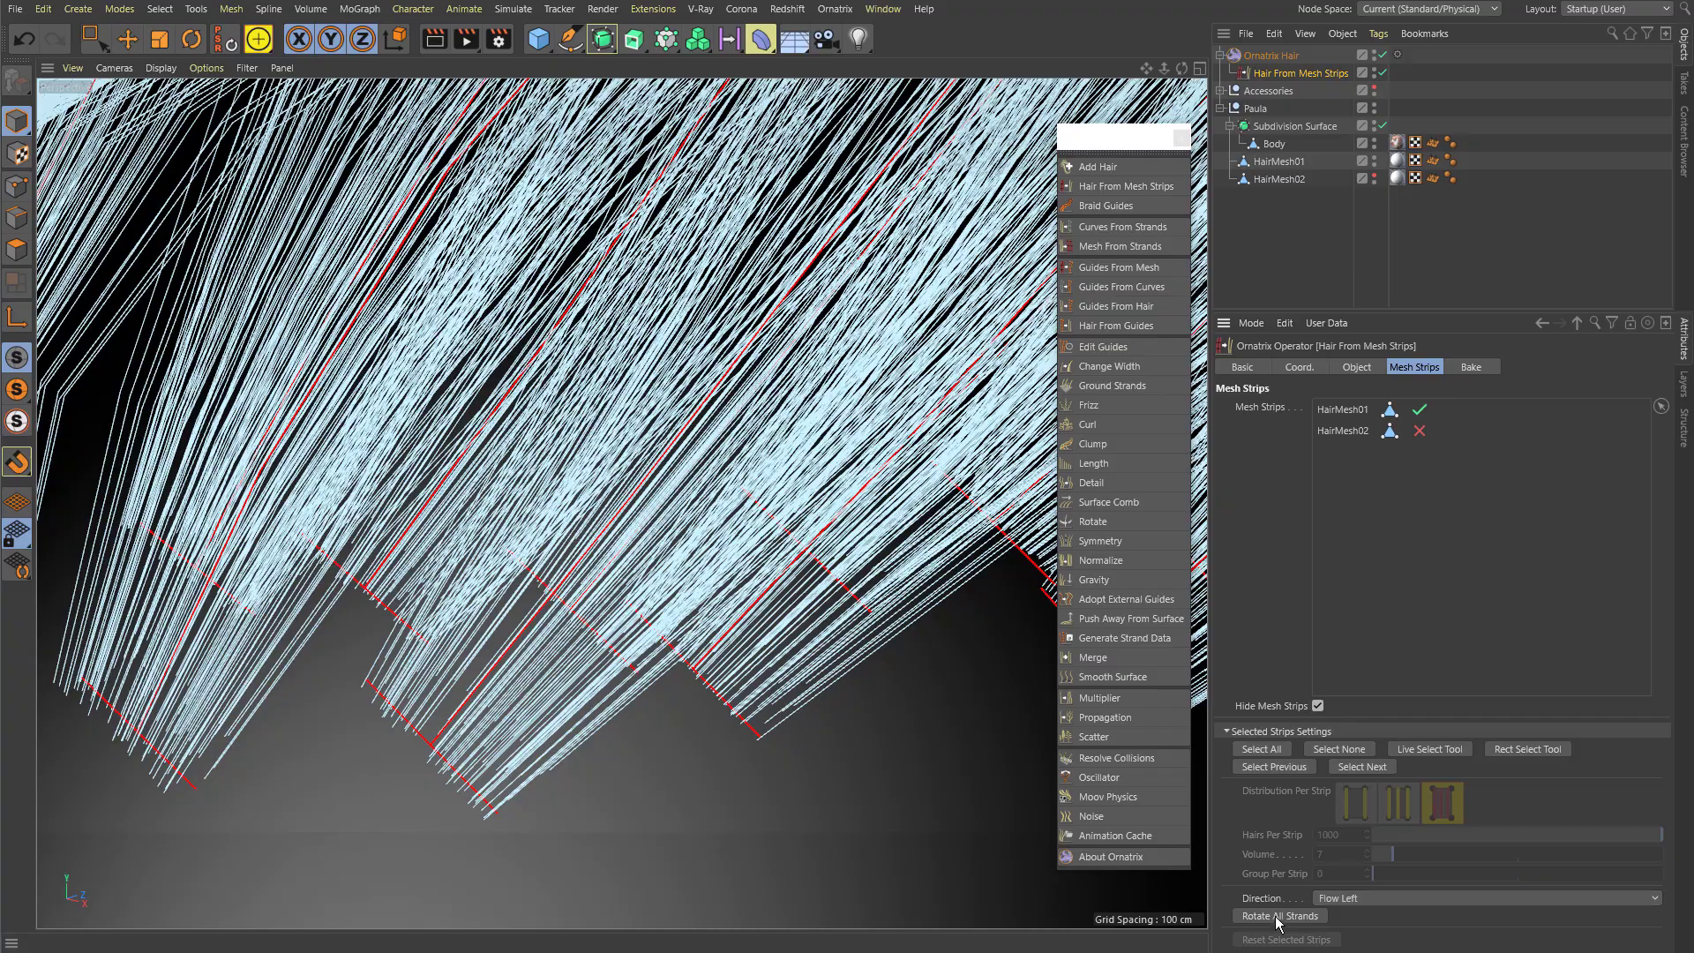
click(1279, 916)
alt+right_drag(661, 594, 444, 454)
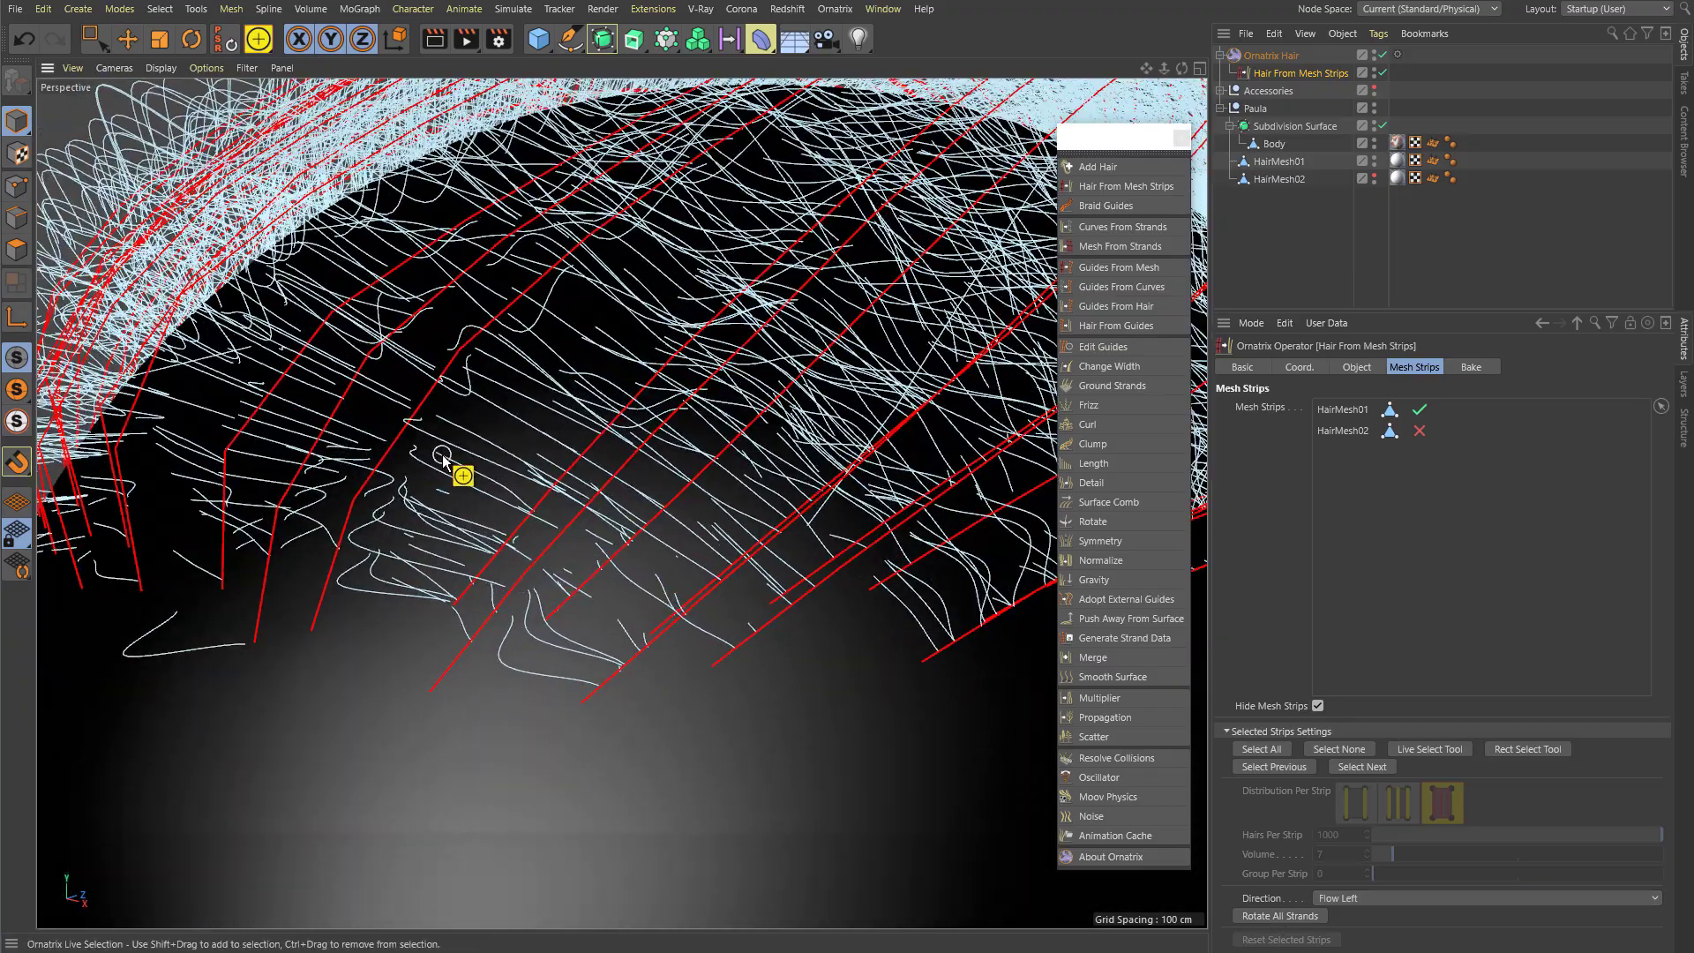
alt+right_drag(558, 485, 609, 515)
Step: Try the UV Flow Down direction on all strands
click(1353, 900)
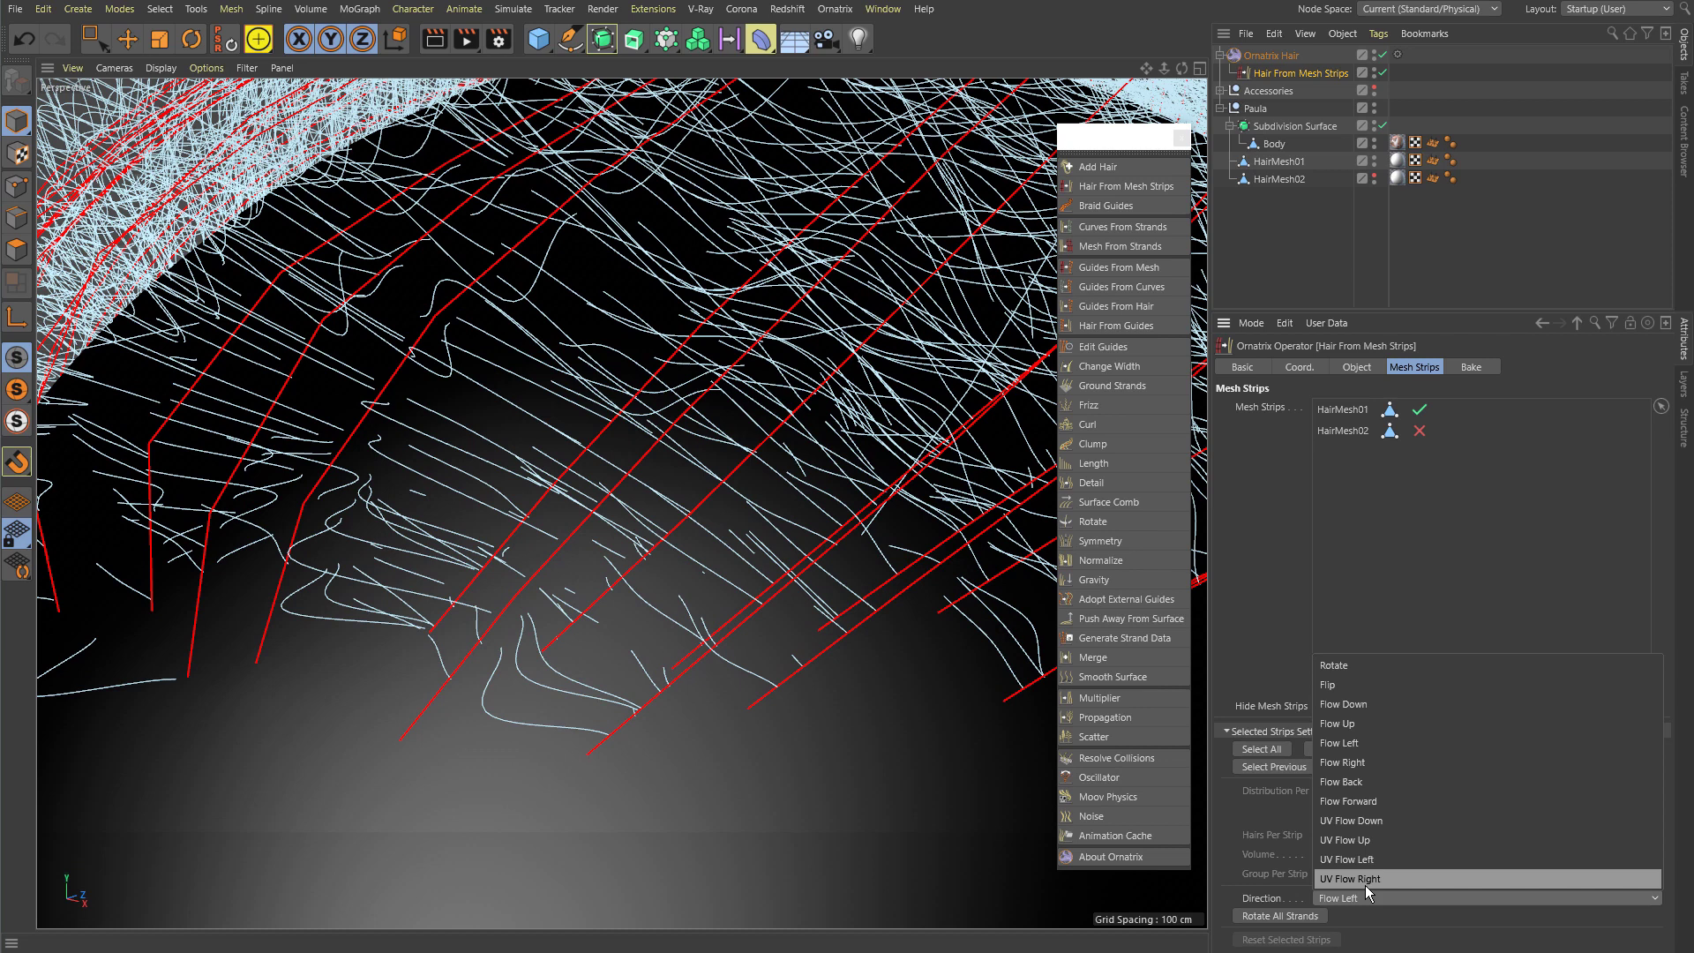
click(1350, 820)
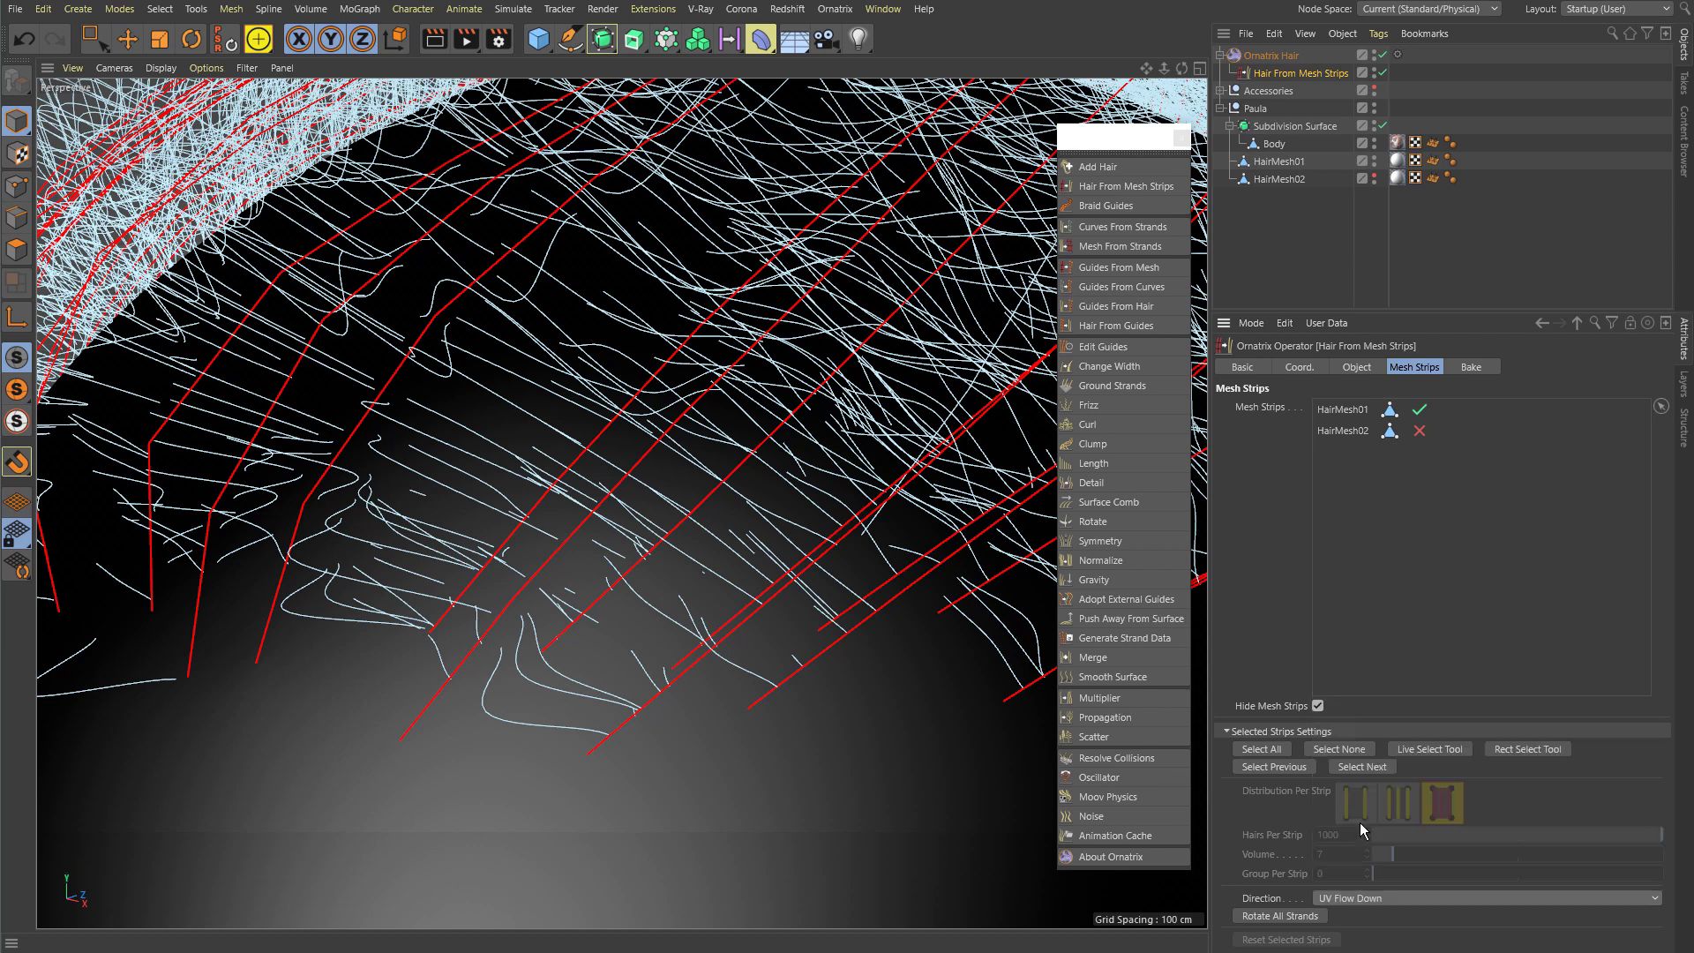
click(1279, 918)
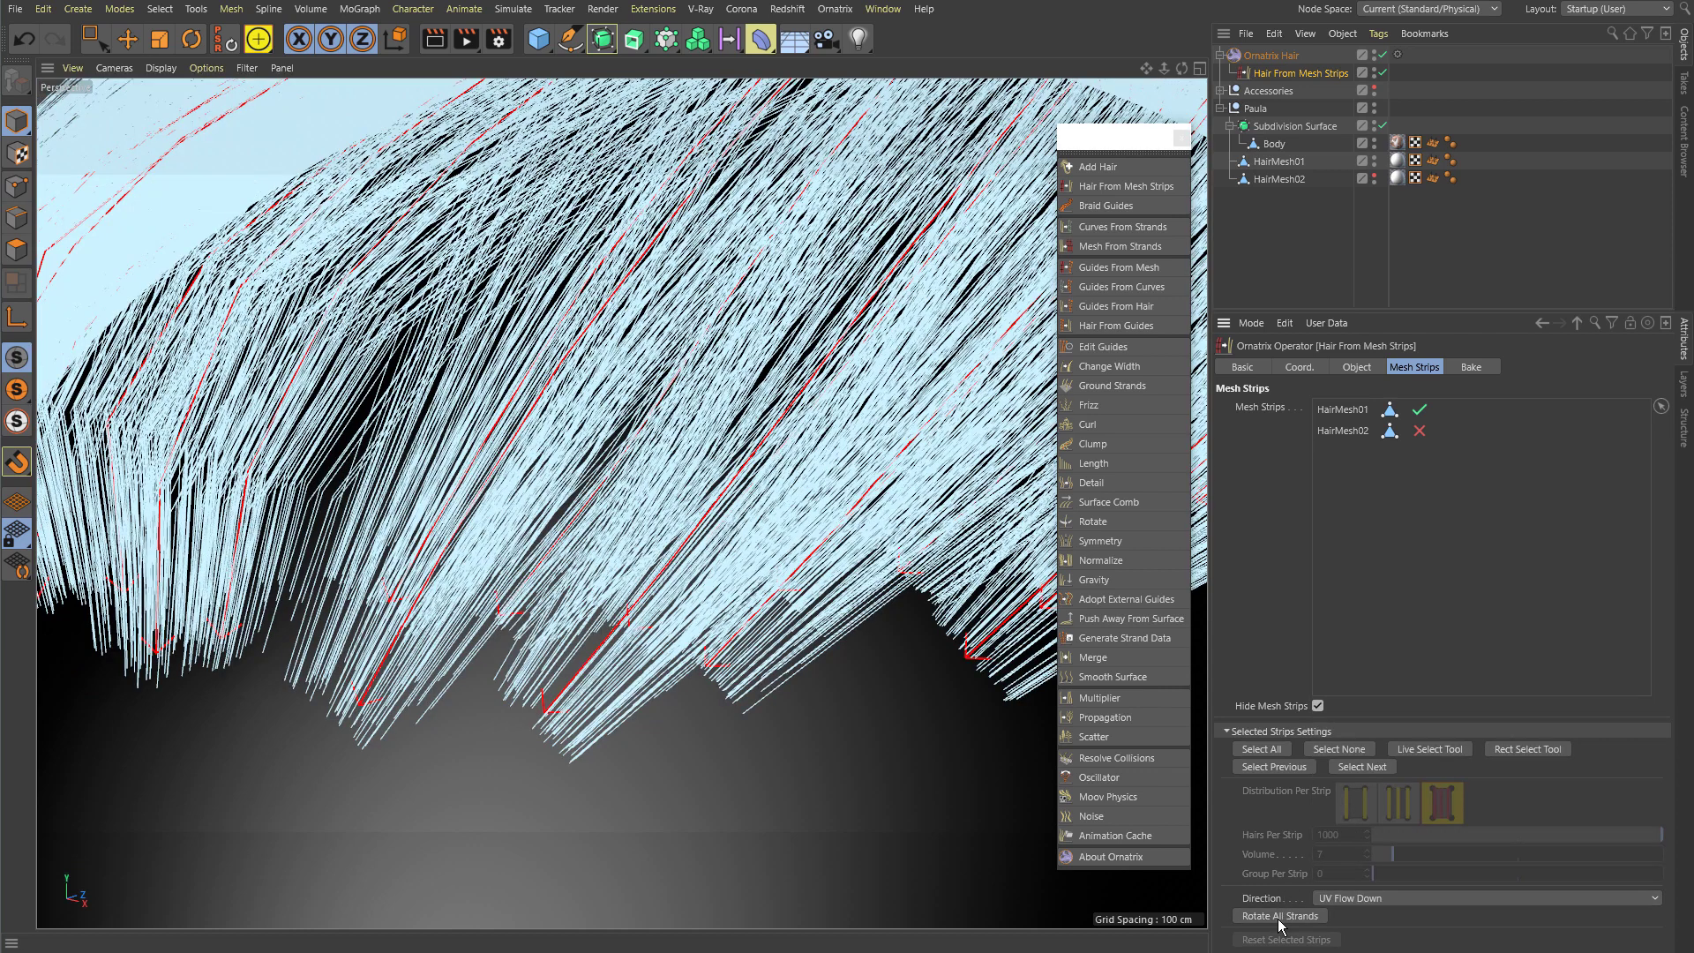
Step: Set the strand Direction to UV Flow Up, apply it to all strands and check the hair on the head
click(1350, 898)
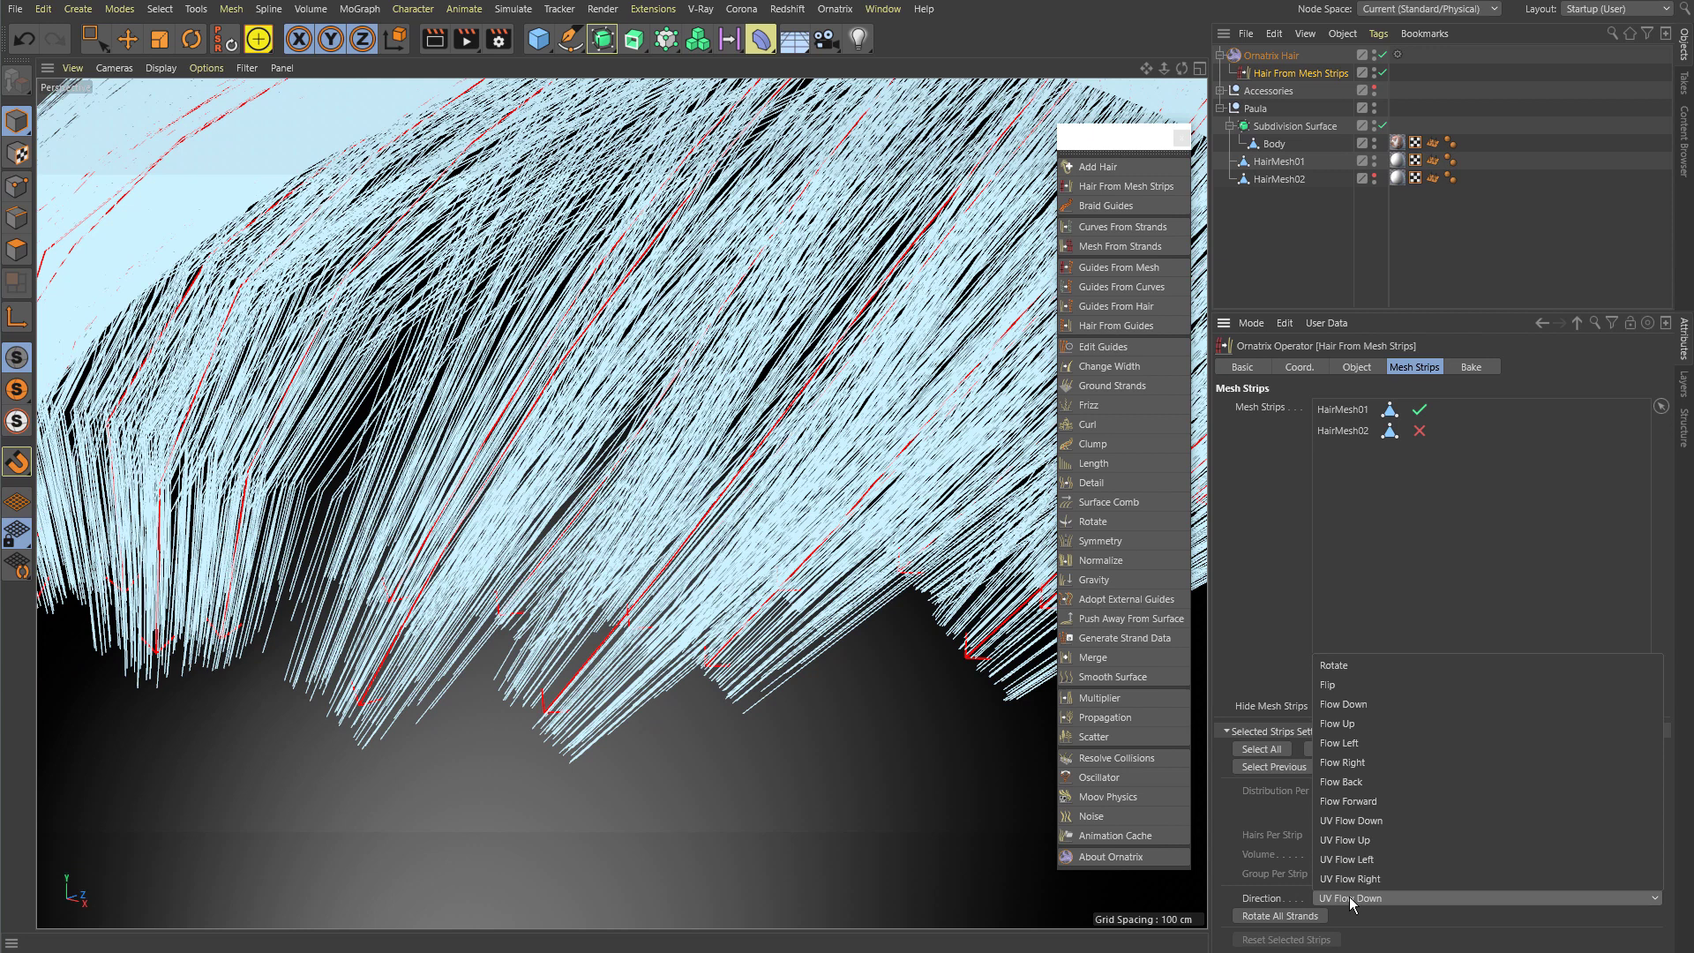
click(1352, 845)
click(1263, 917)
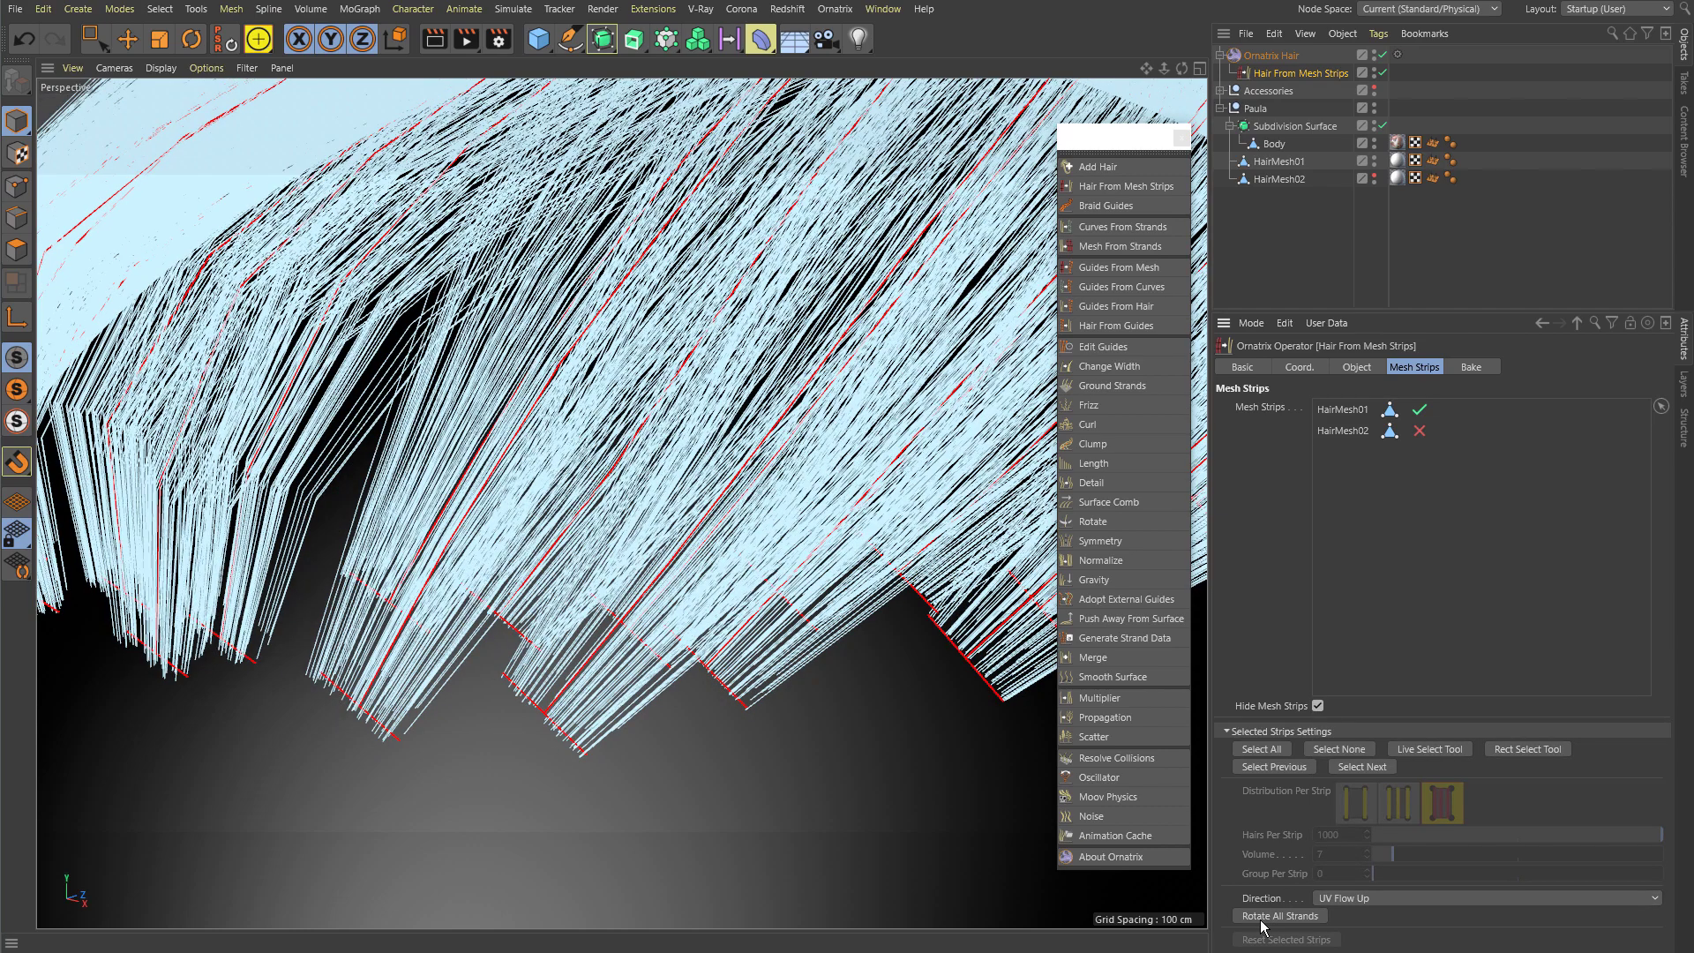
alt+right_drag(564, 649, 347, 619)
alt+drag(889, 510, 446, 510)
alt+drag(577, 514, 447, 487)
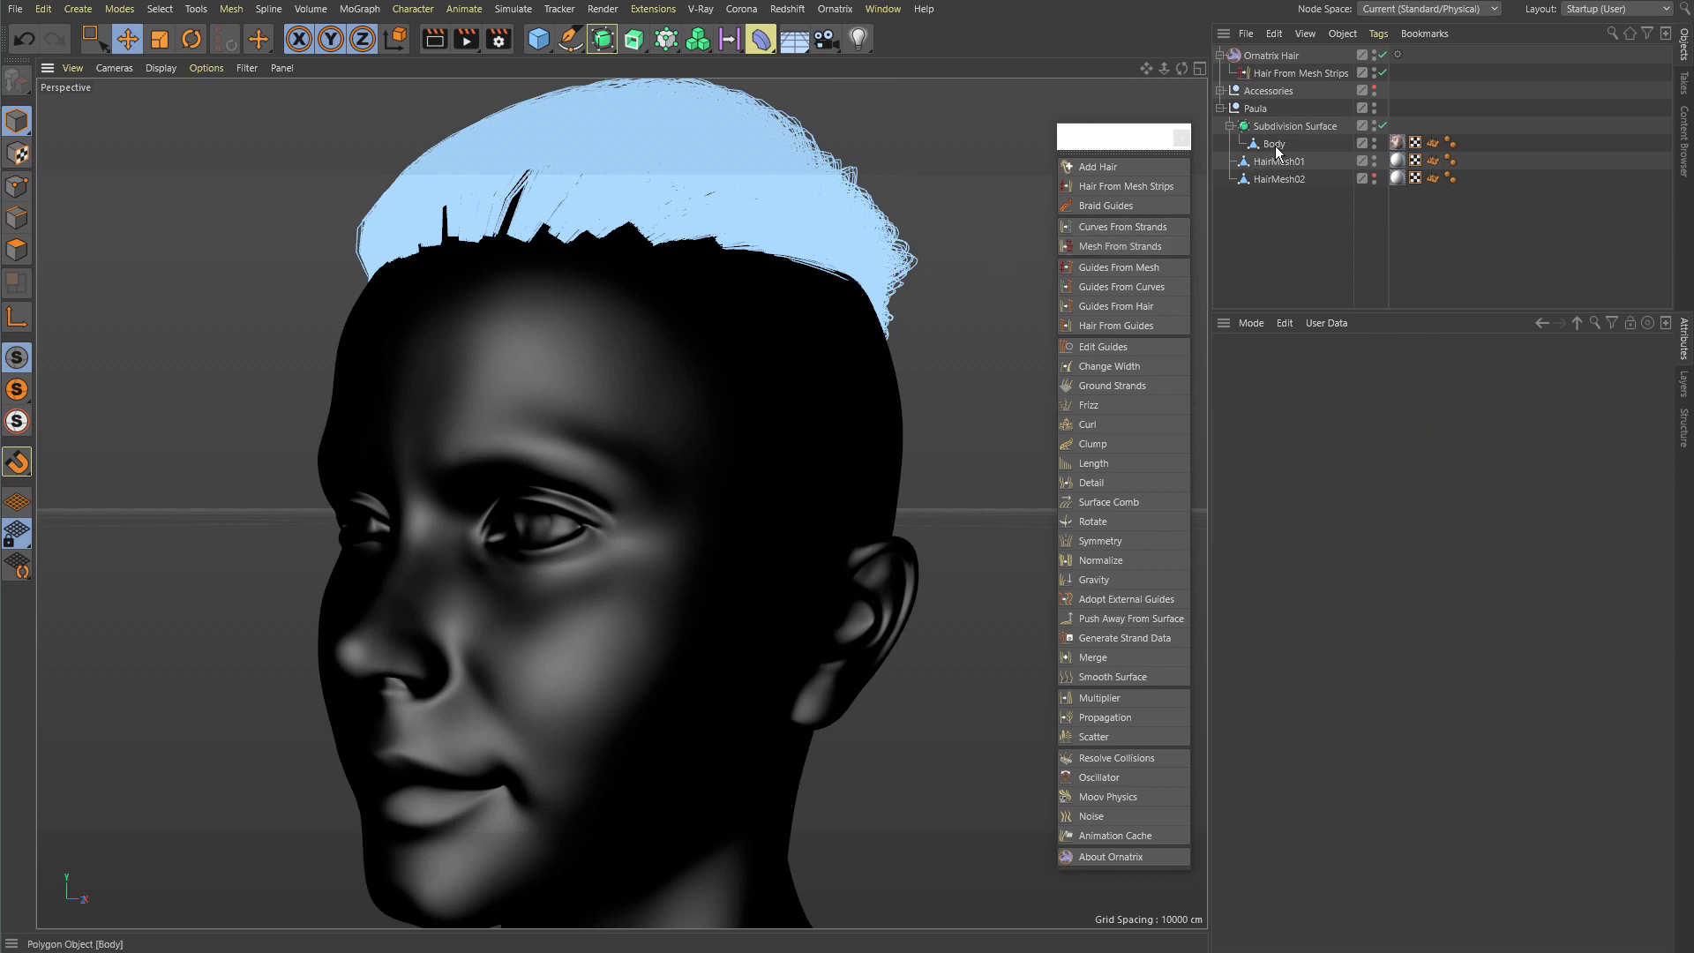
Step: Try moving the HairMesh01 object off the head to test whether the hair follows, and undo the move
click(669, 437)
alt+drag(598, 419, 833, 353)
click(833, 353)
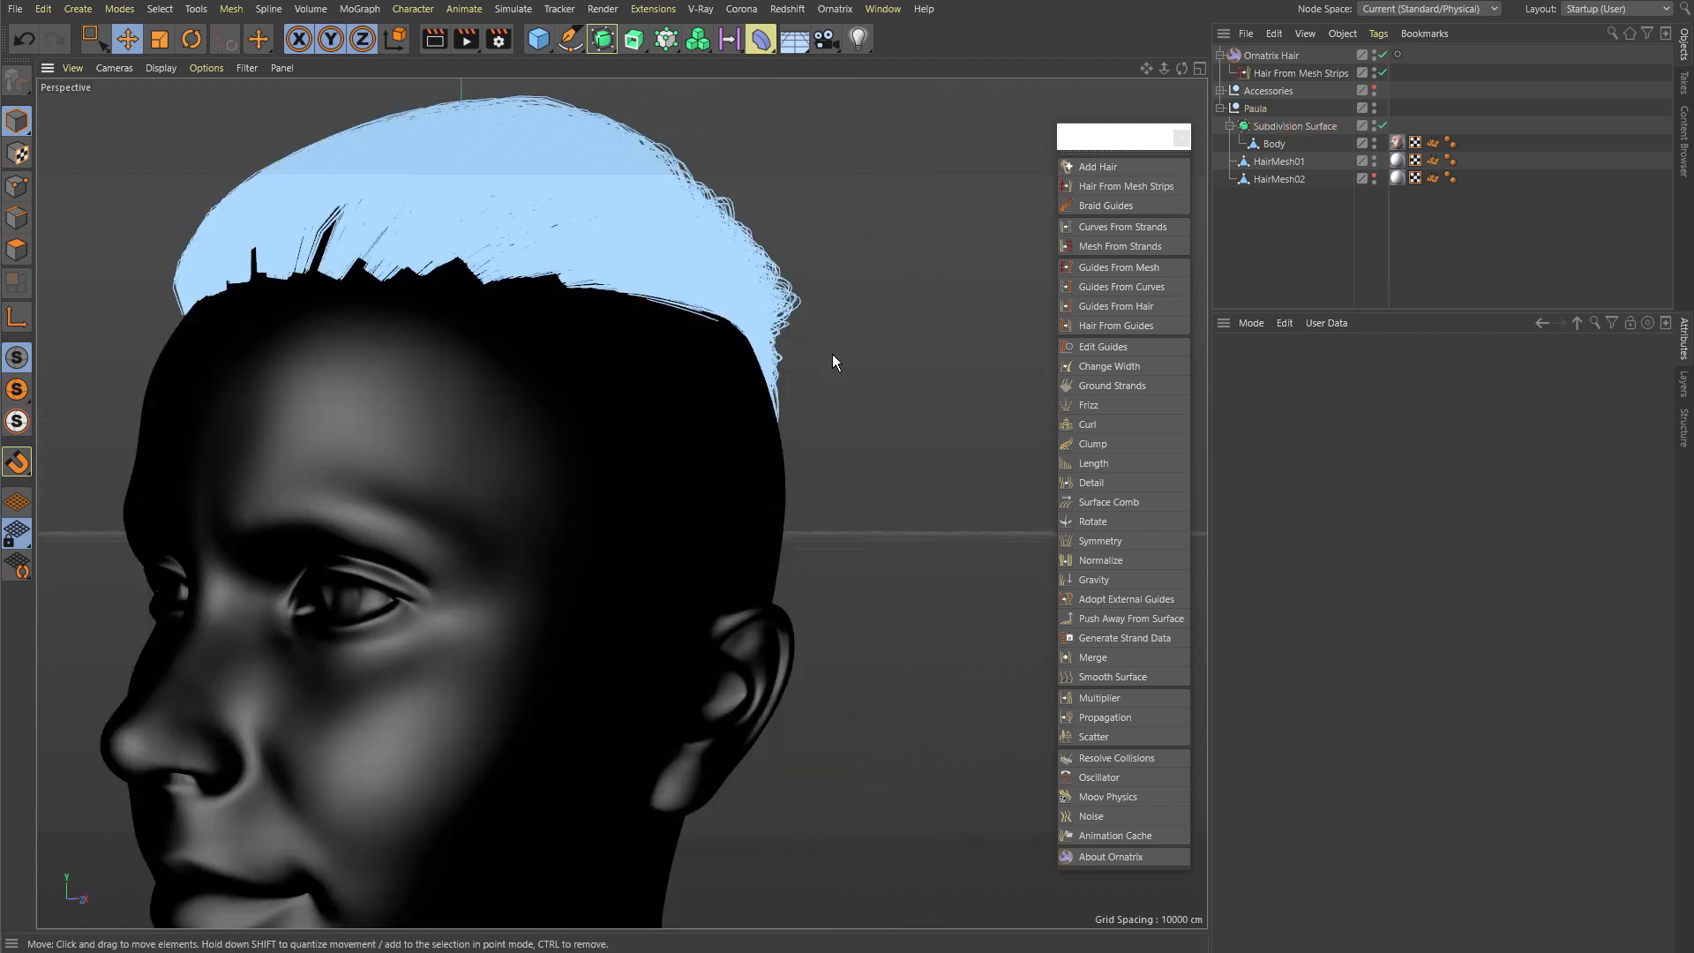
click(1291, 161)
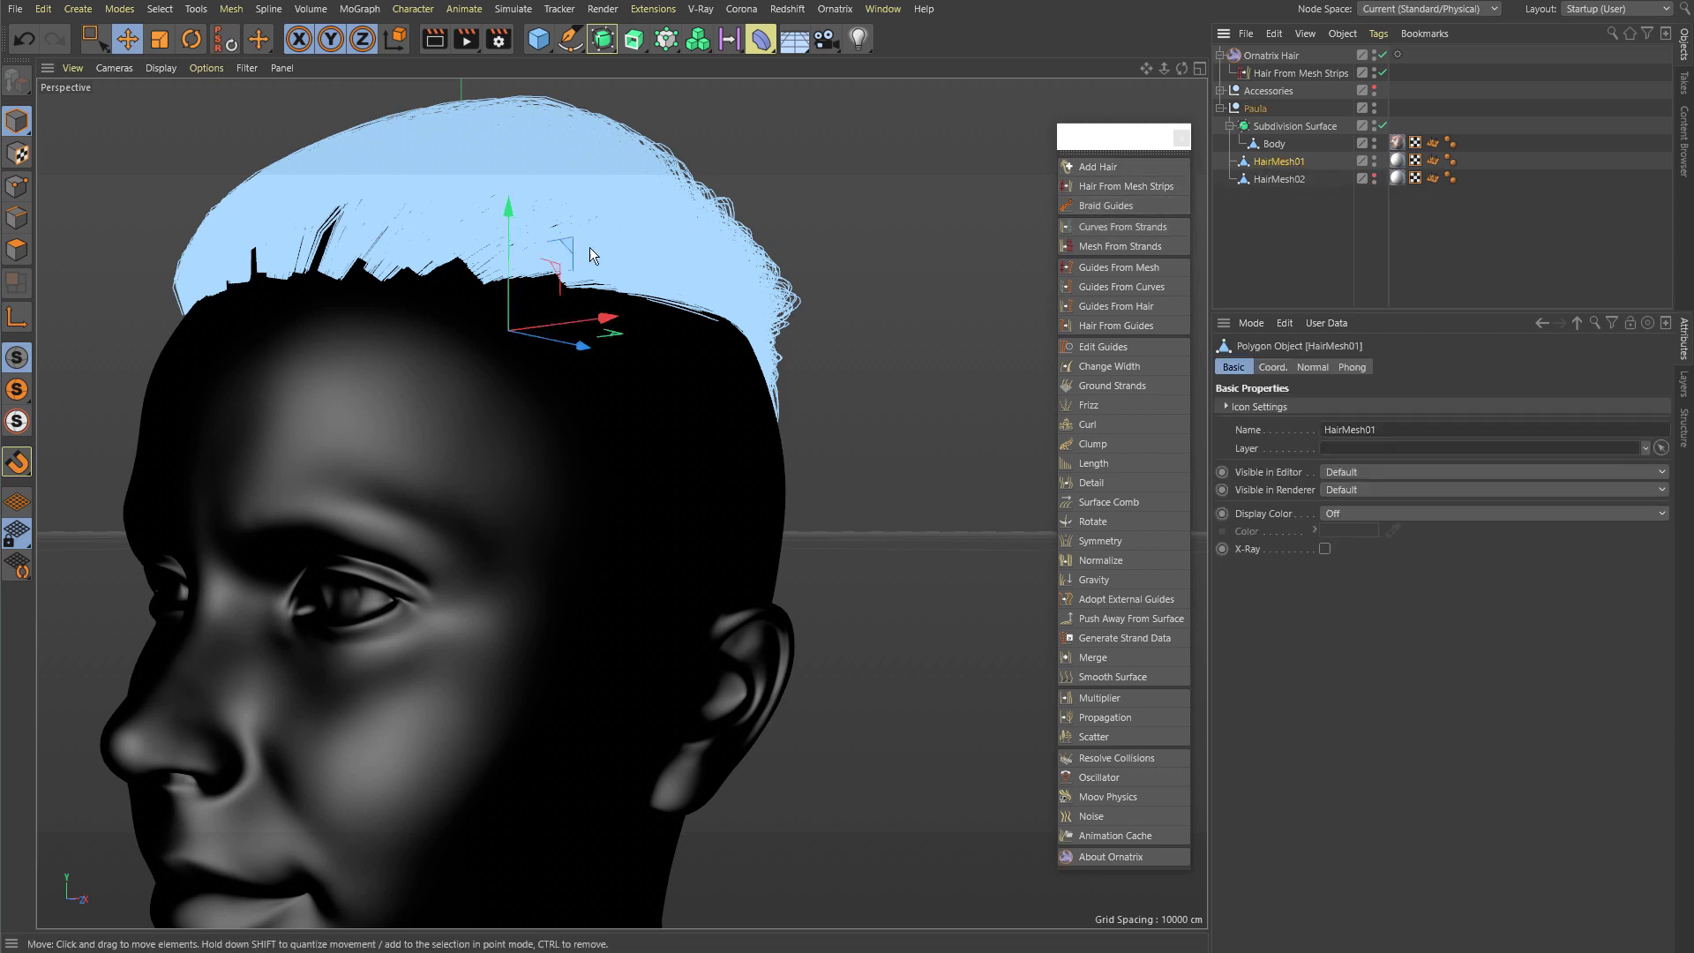
drag(570, 240, 817, 321)
scroll(670, 362, down, 5)
alt+drag(538, 353, 616, 380)
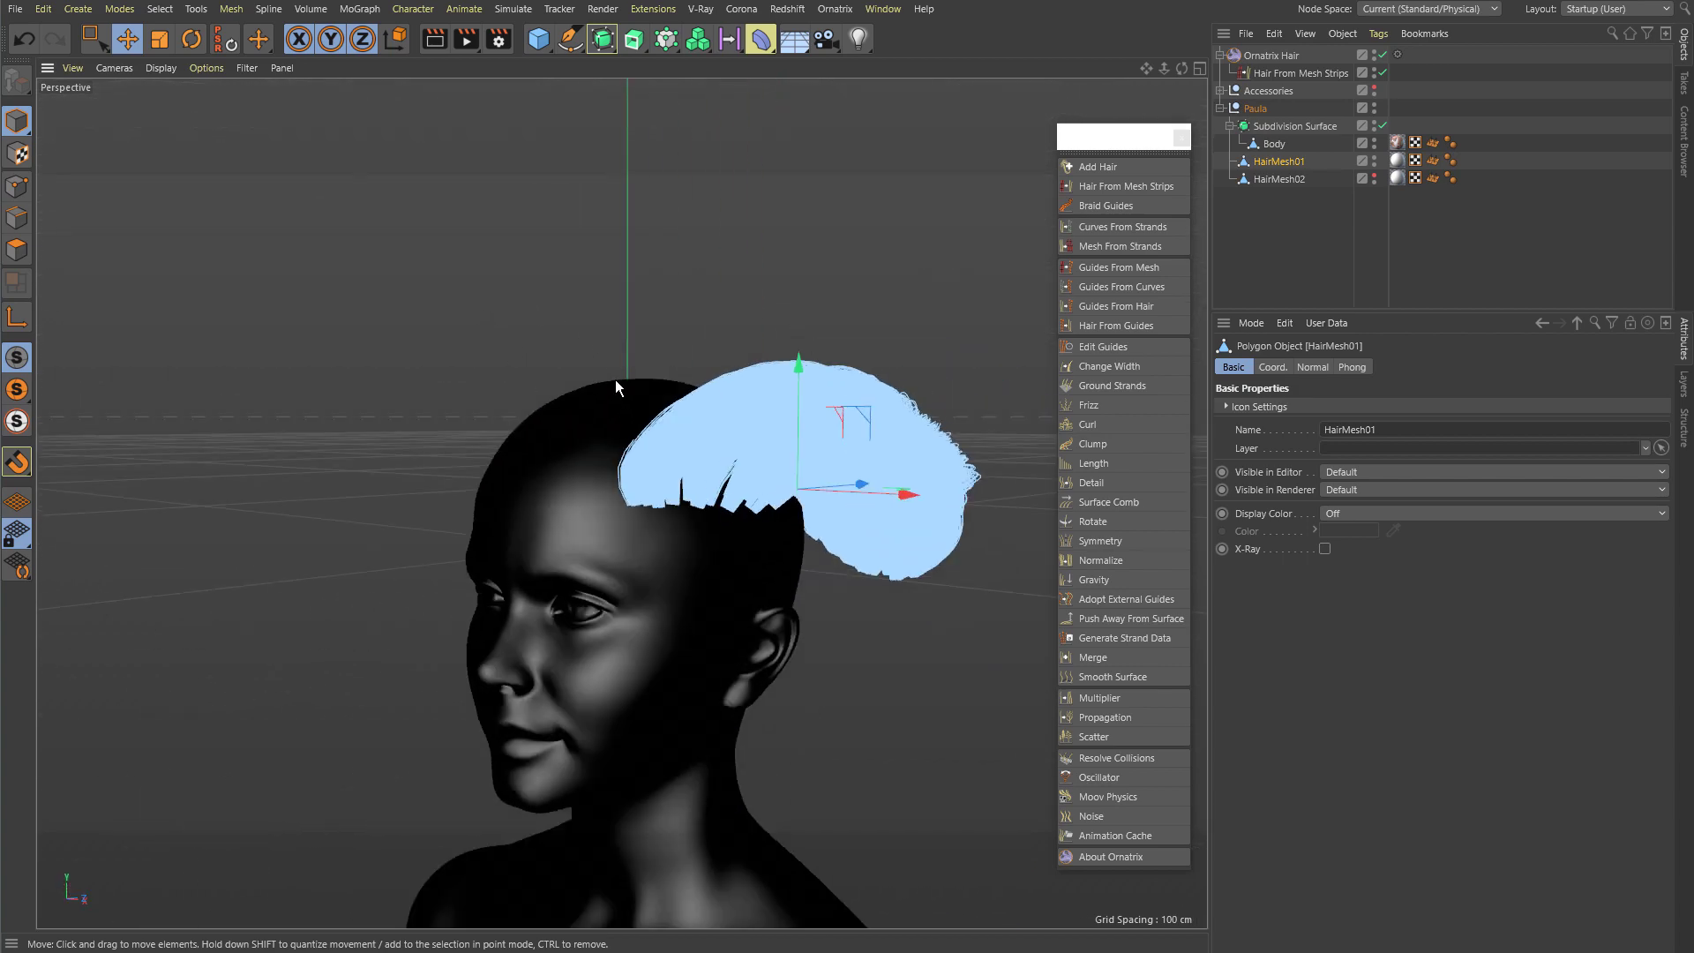
key(ctrl+z)
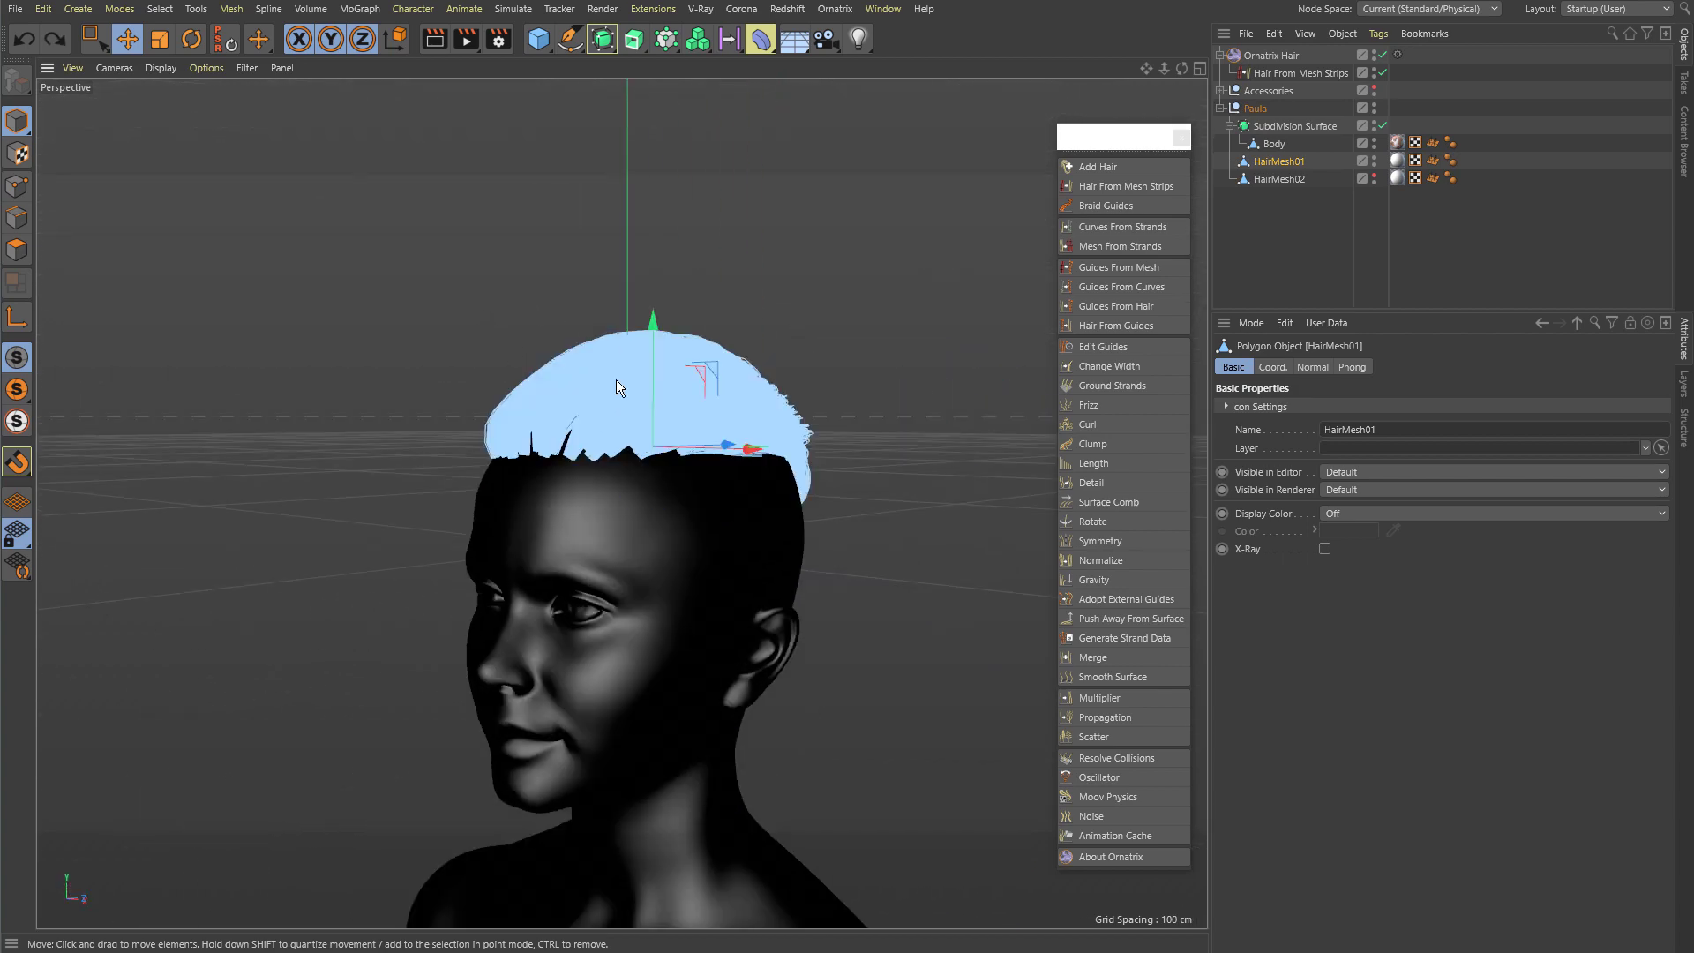
alt+right_drag(616, 380, 757, 399)
alt+middle_drag(757, 399, 707, 305)
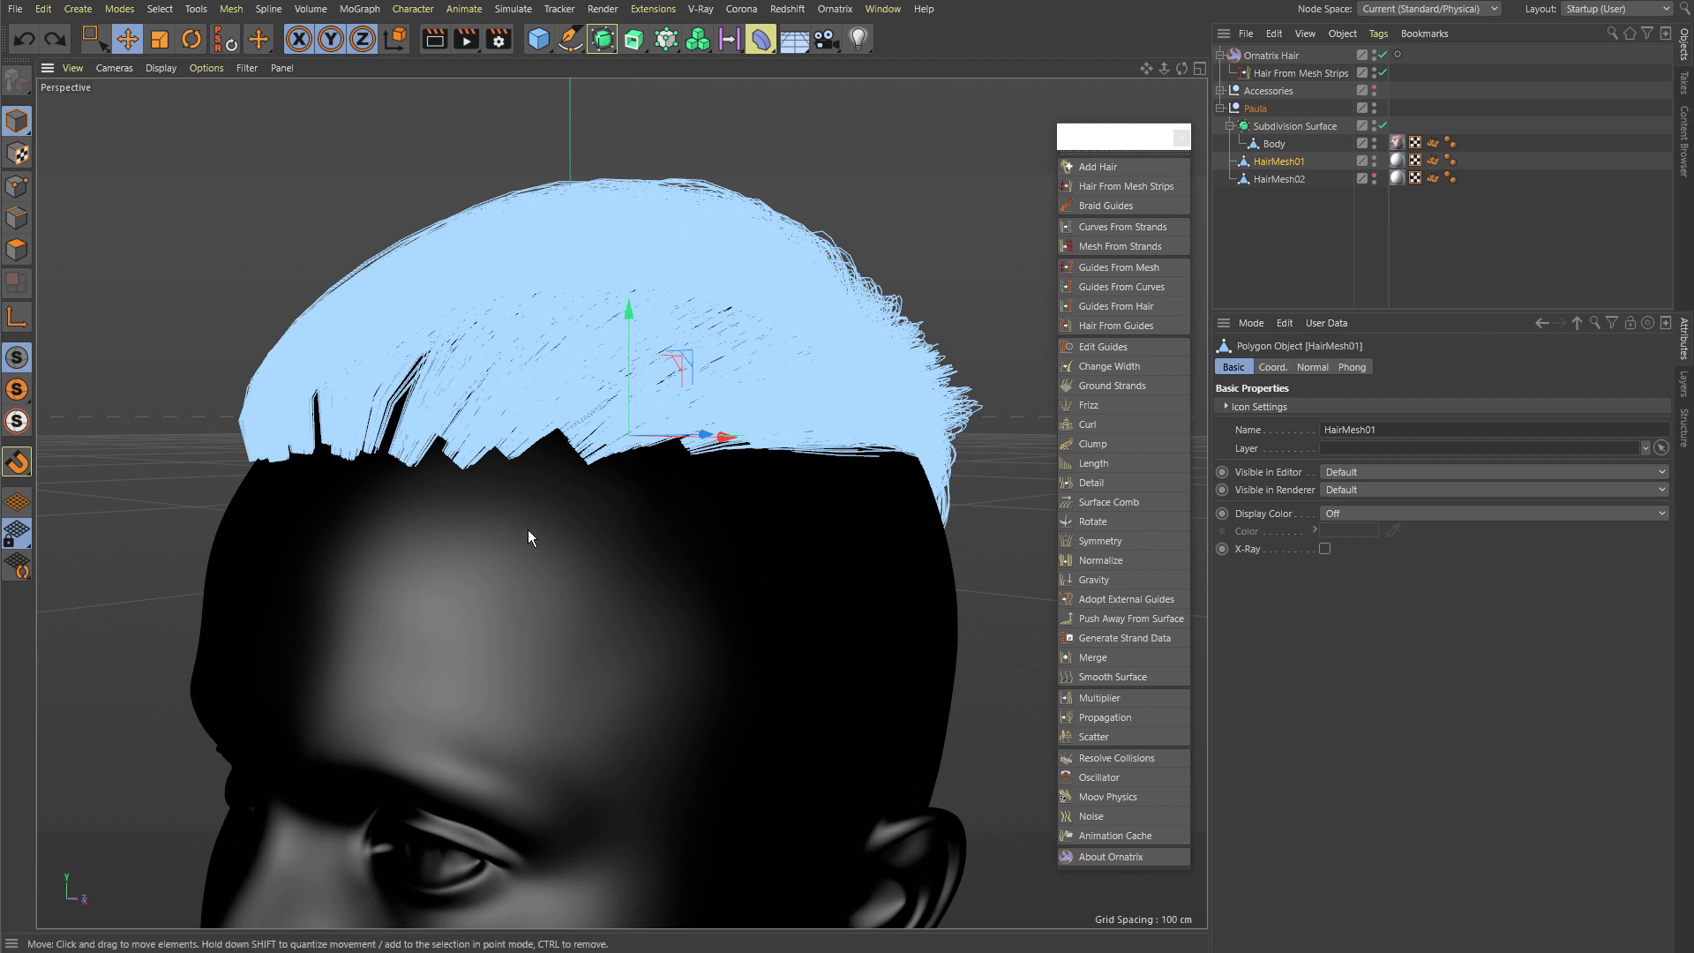
Step: Add a Ground Strands operator above the mesh-strip hair, assign Body as its Distribution Mesh and attach the roots
click(1284, 77)
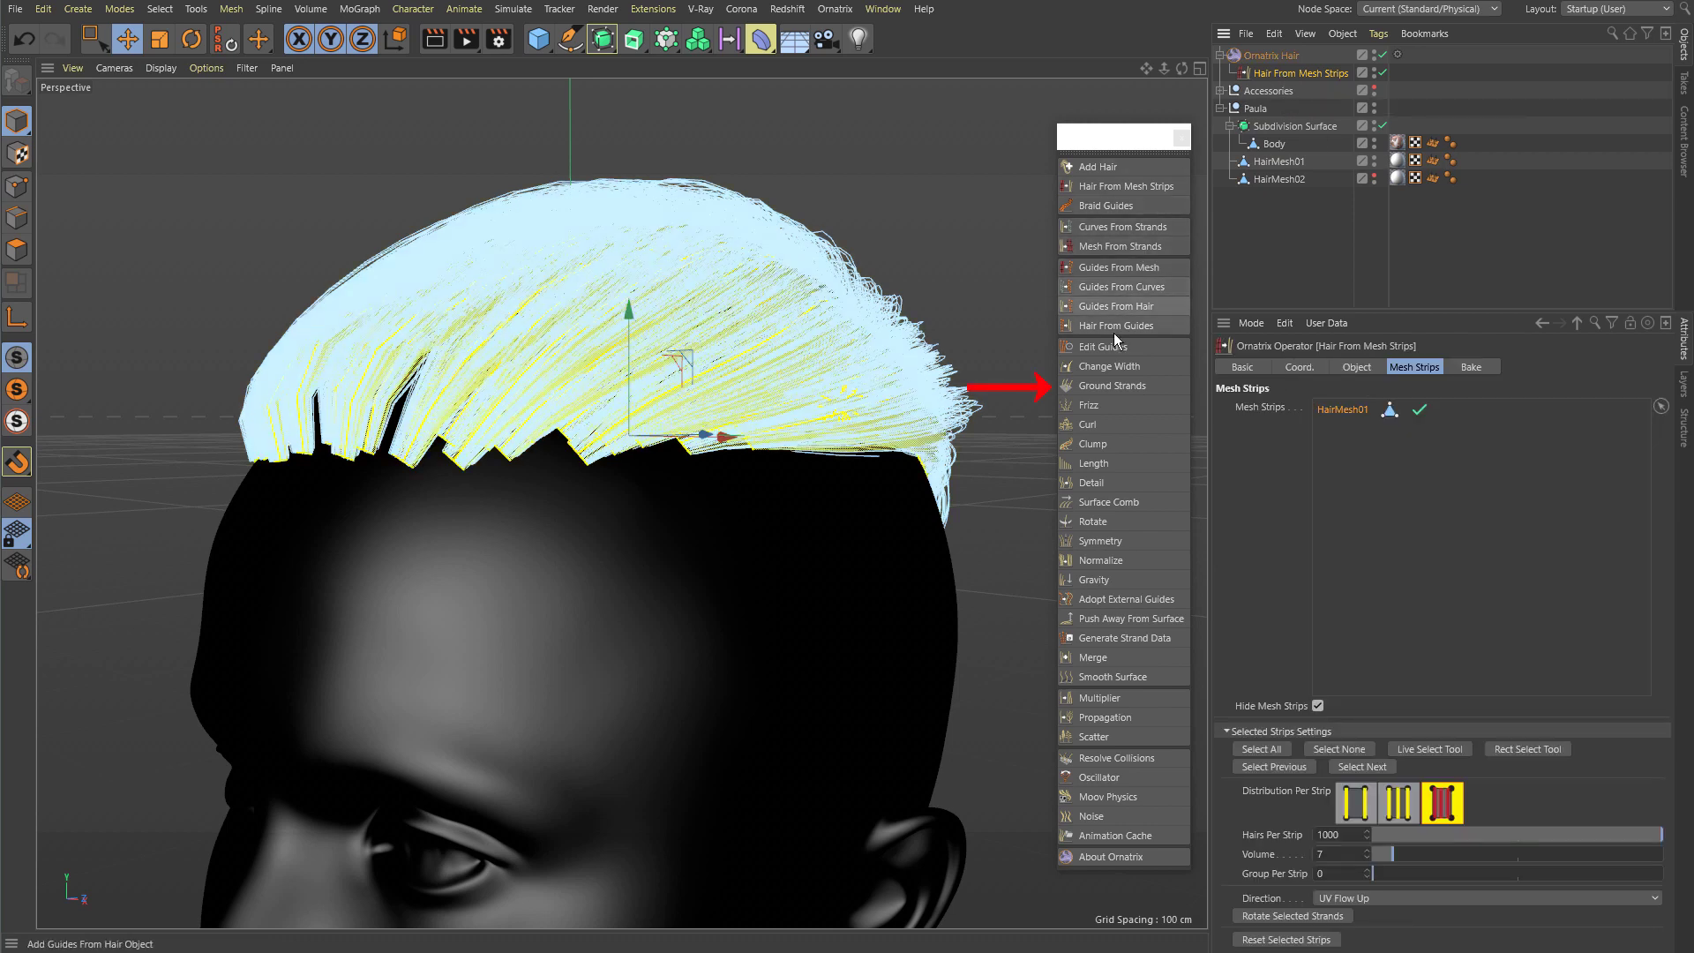
click(1099, 388)
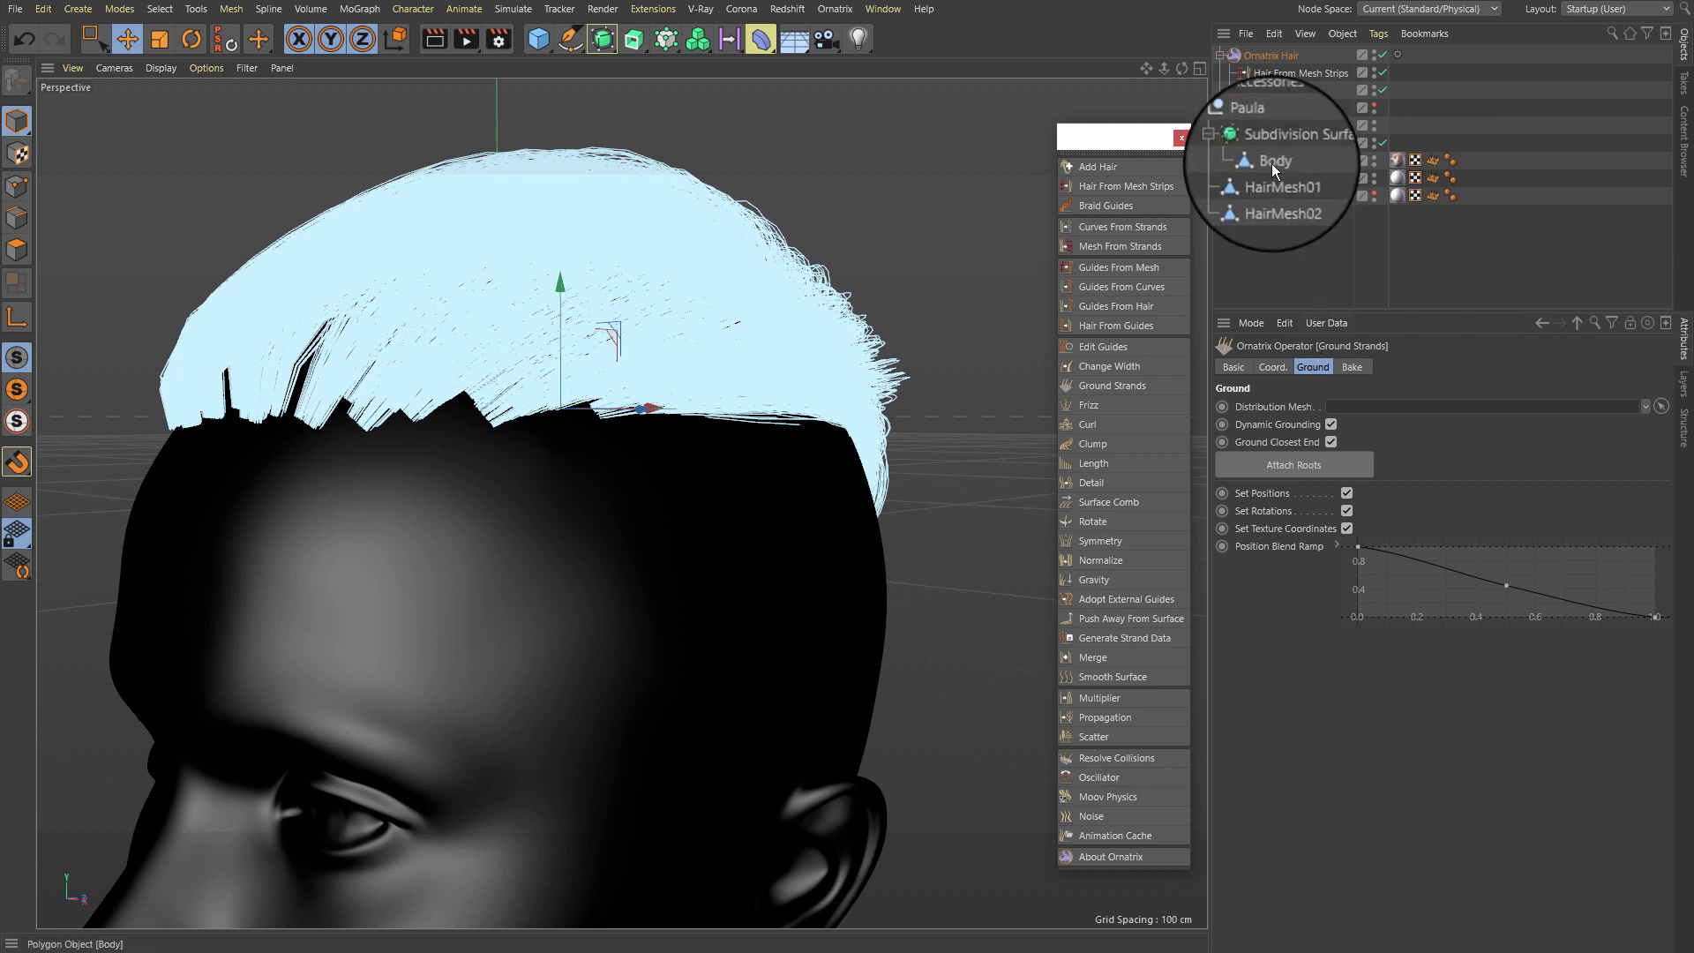
mouse_move(1273, 162)
mouse_down()
mouse_move(1316, 288)
mouse_move(1288, 340)
mouse_move(1284, 412)
mouse_move(1359, 414)
mouse_up()
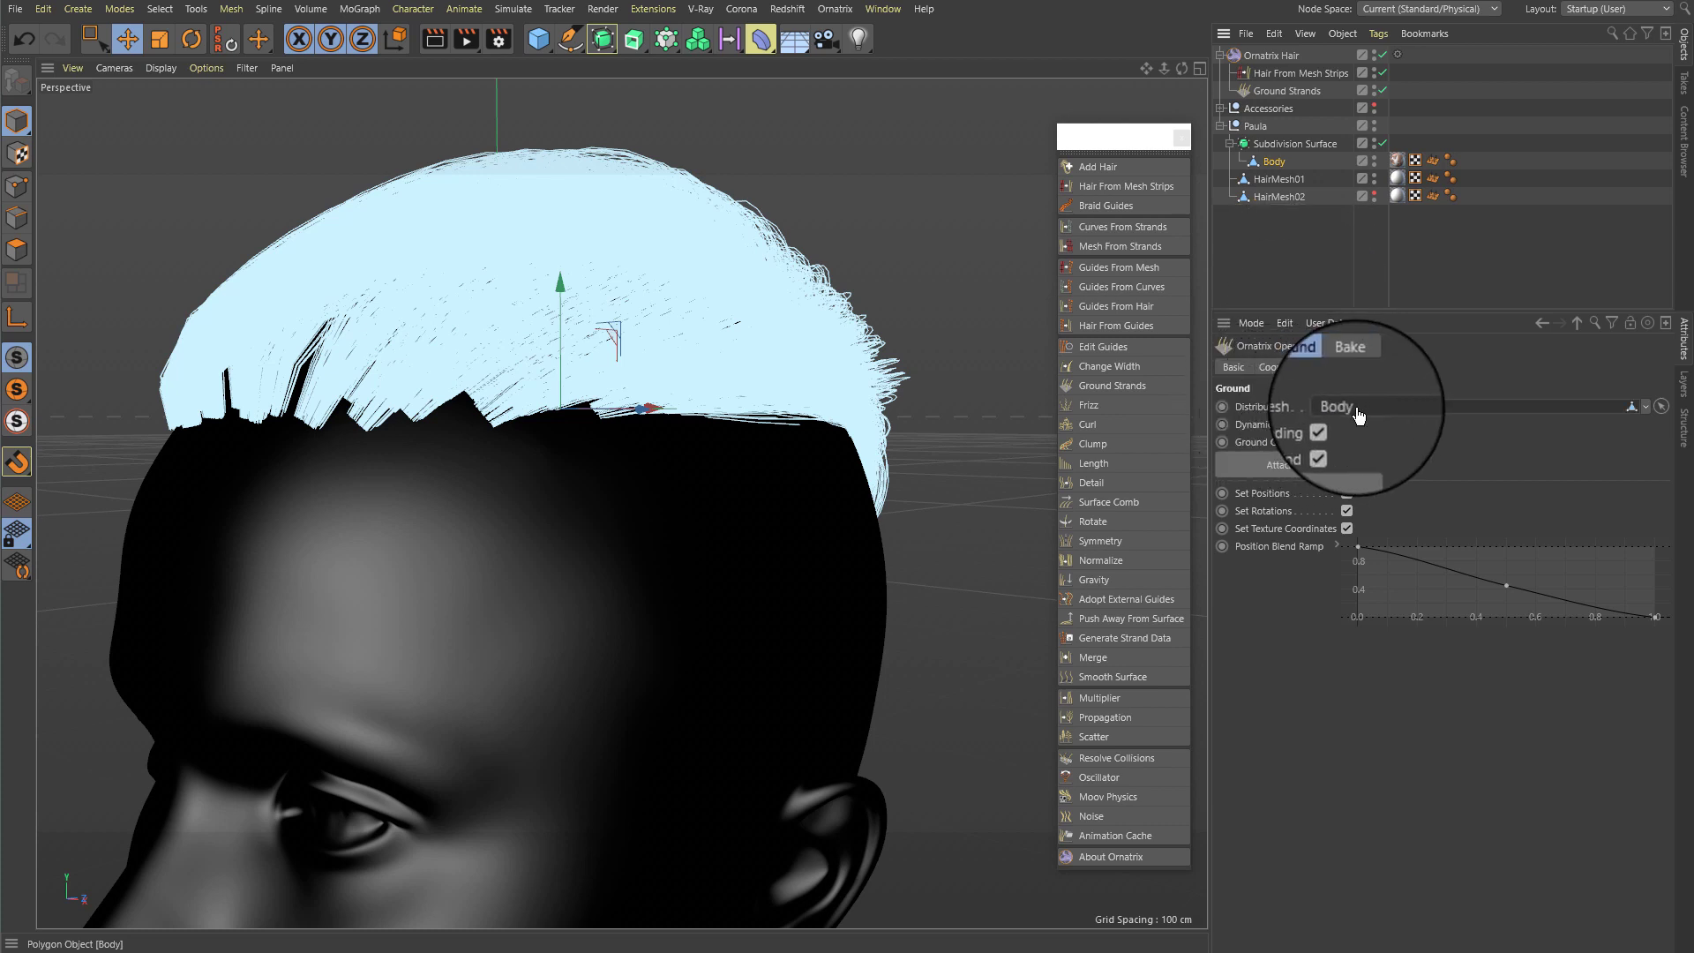
click(1264, 470)
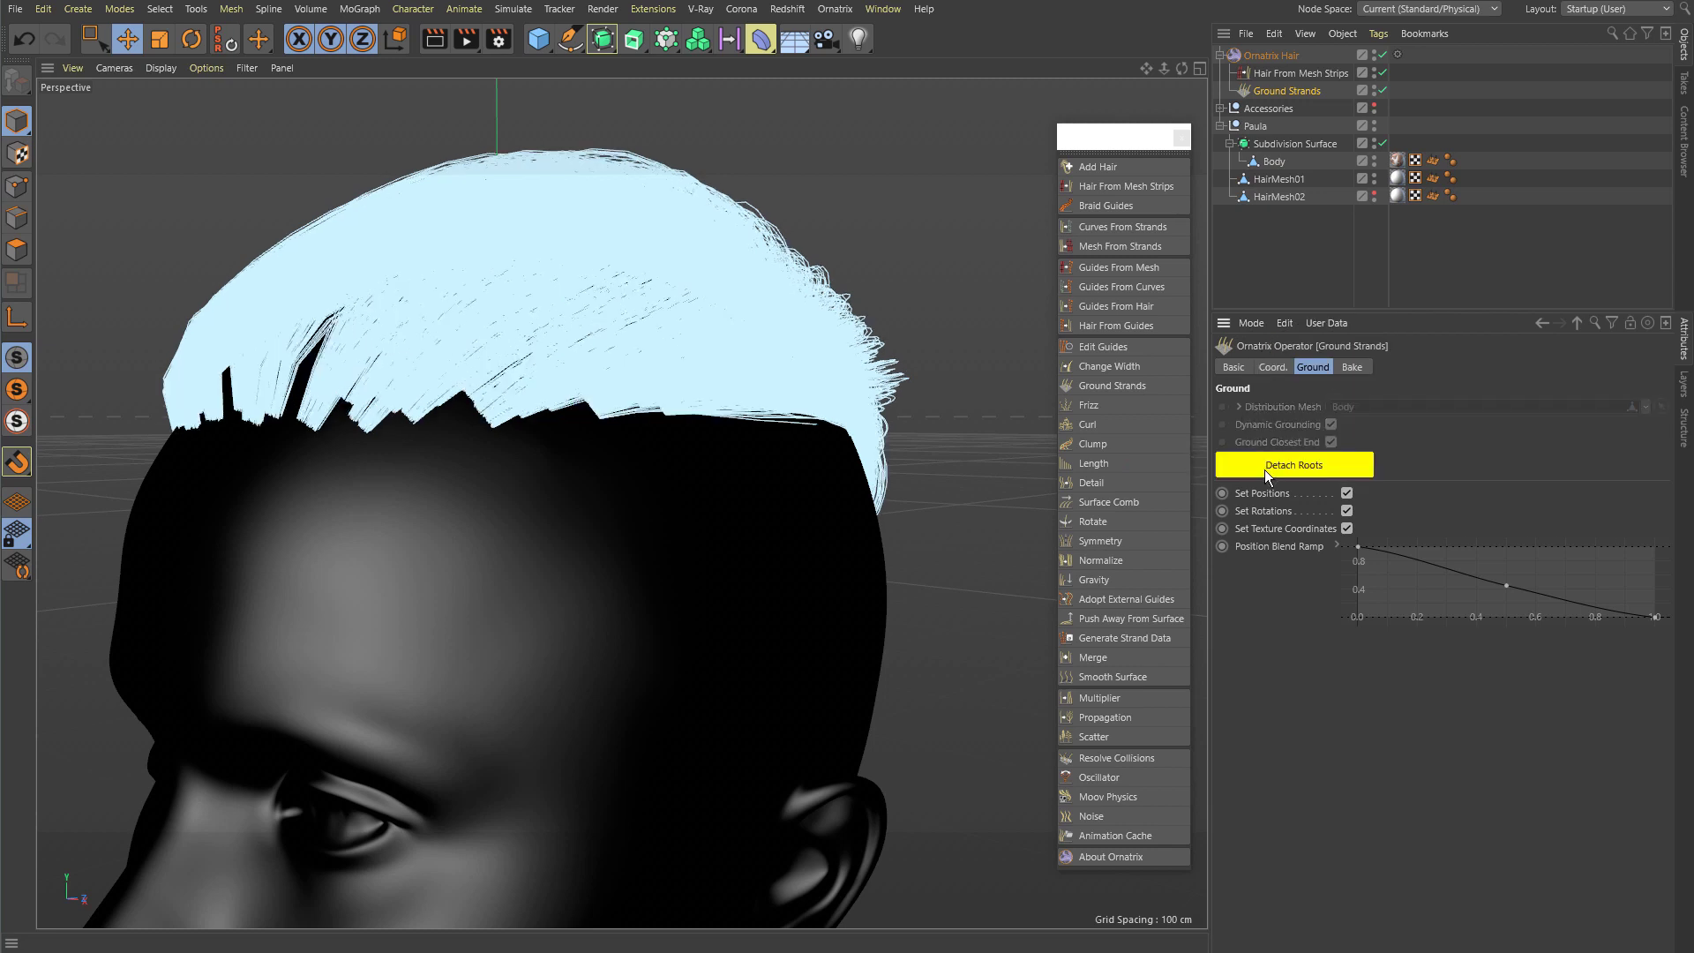
click(1274, 163)
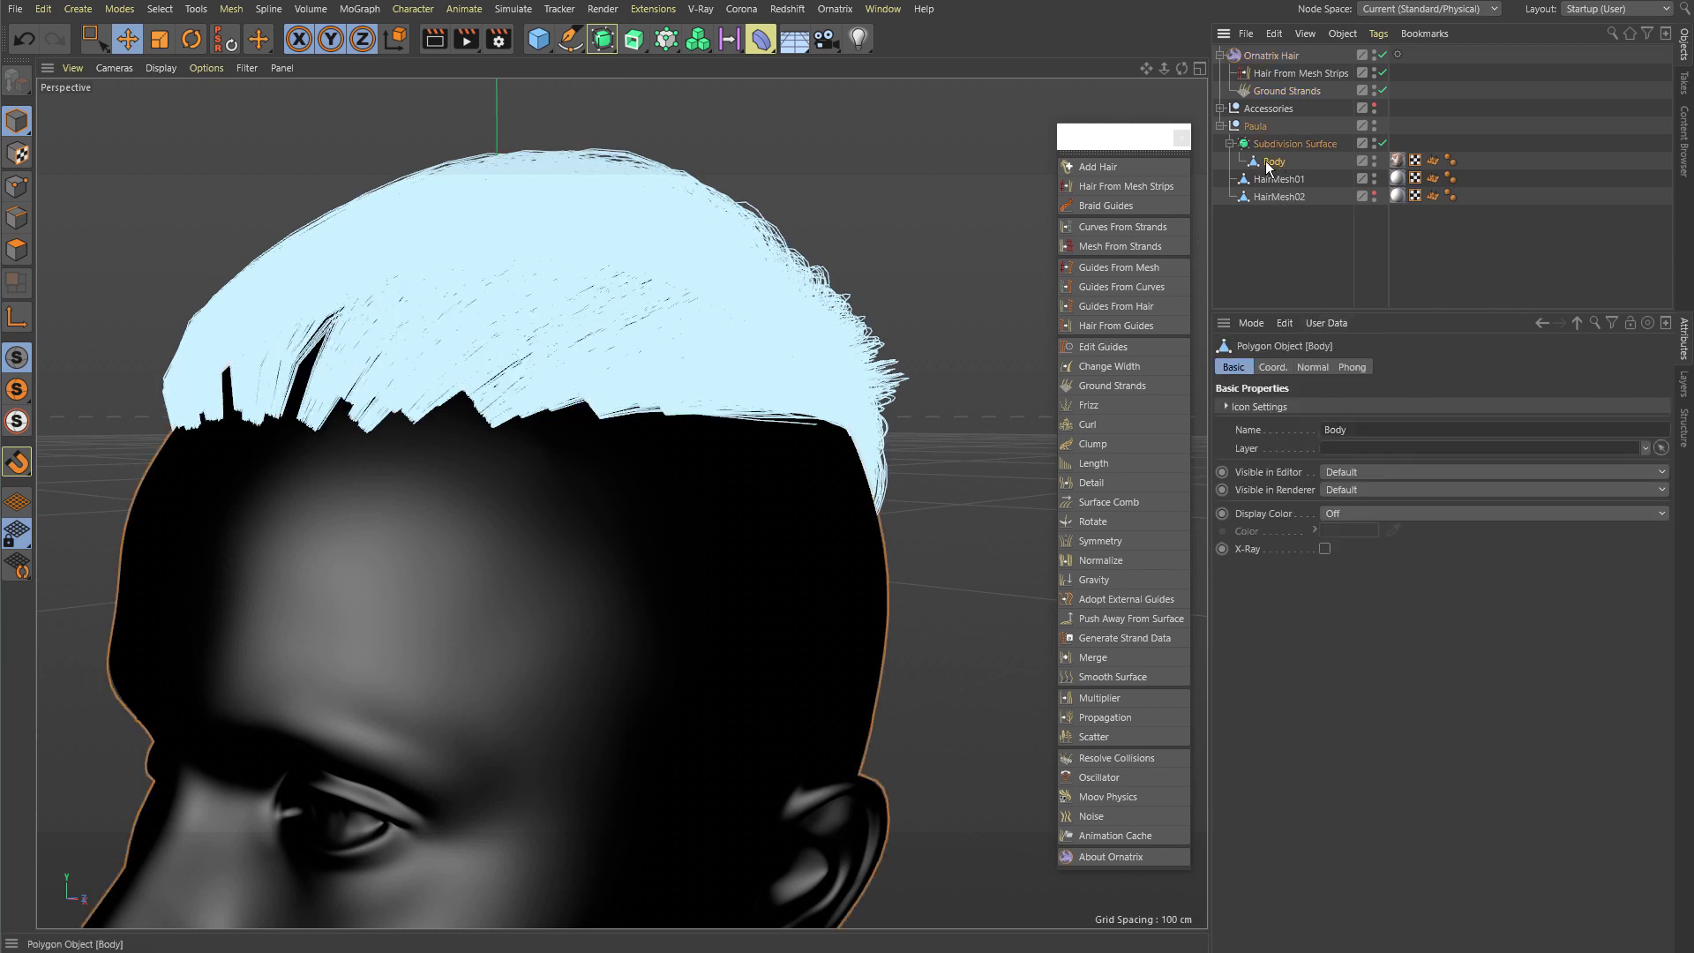
alt+drag(543, 565, 906, 328)
click(907, 328)
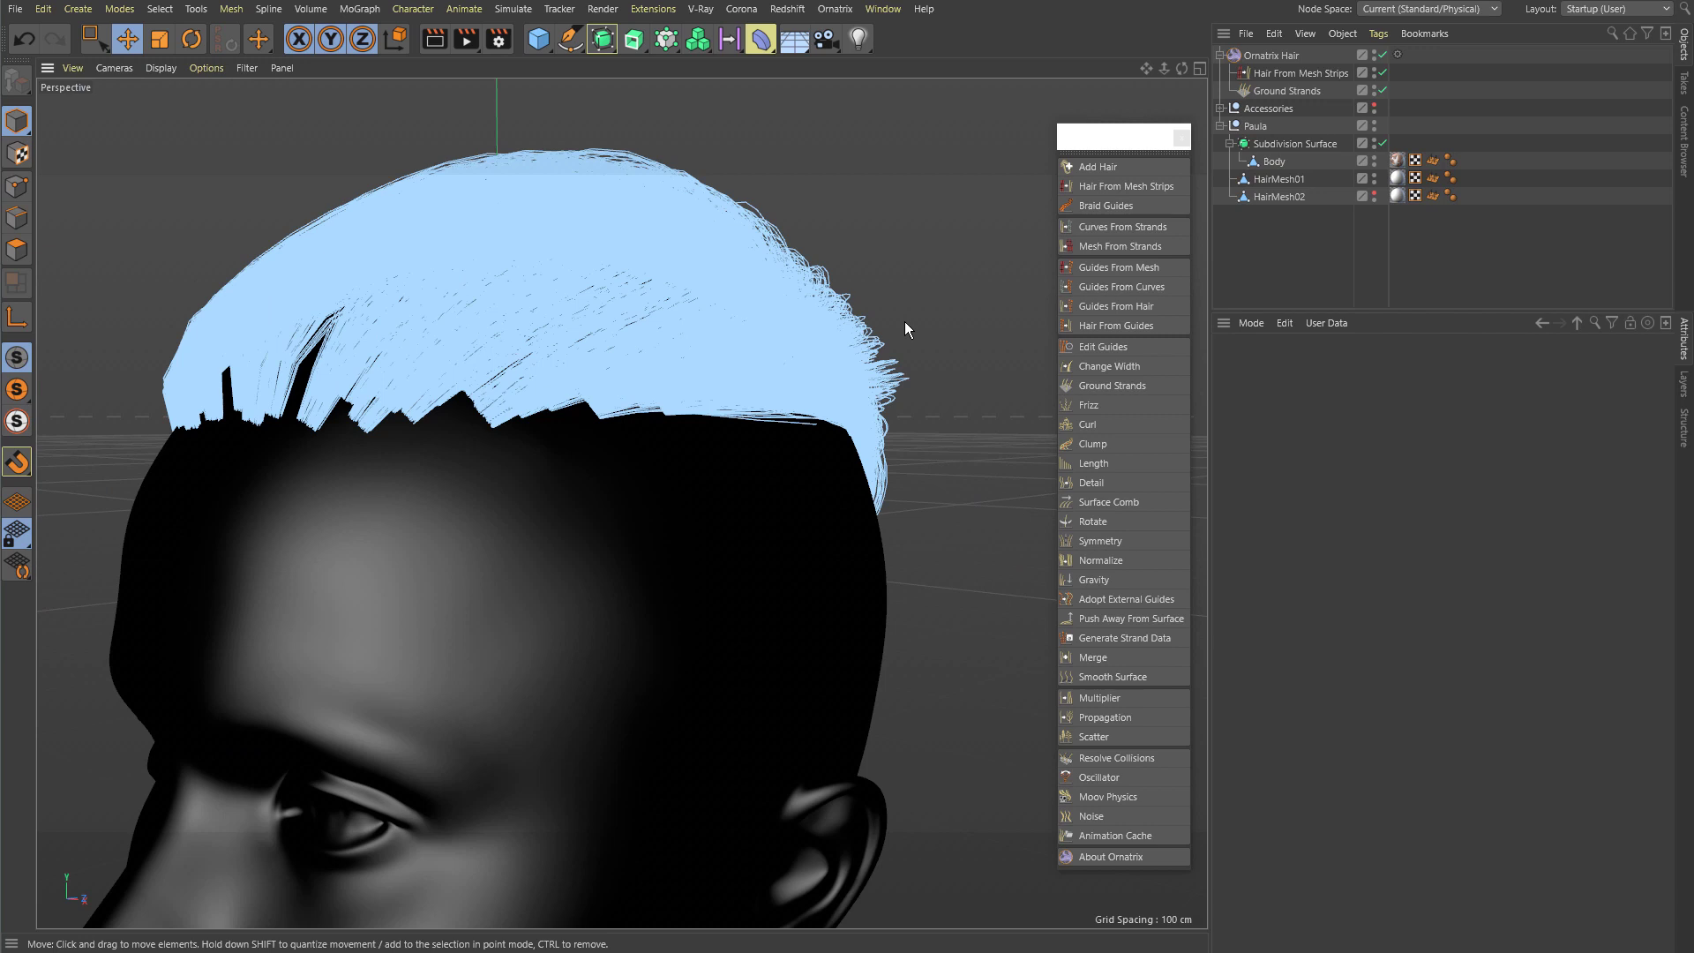
alt+drag(904, 321, 844, 318)
Step: Add a Frizz operator after Ground Strands and reduce its Amount to 7.61
click(1261, 92)
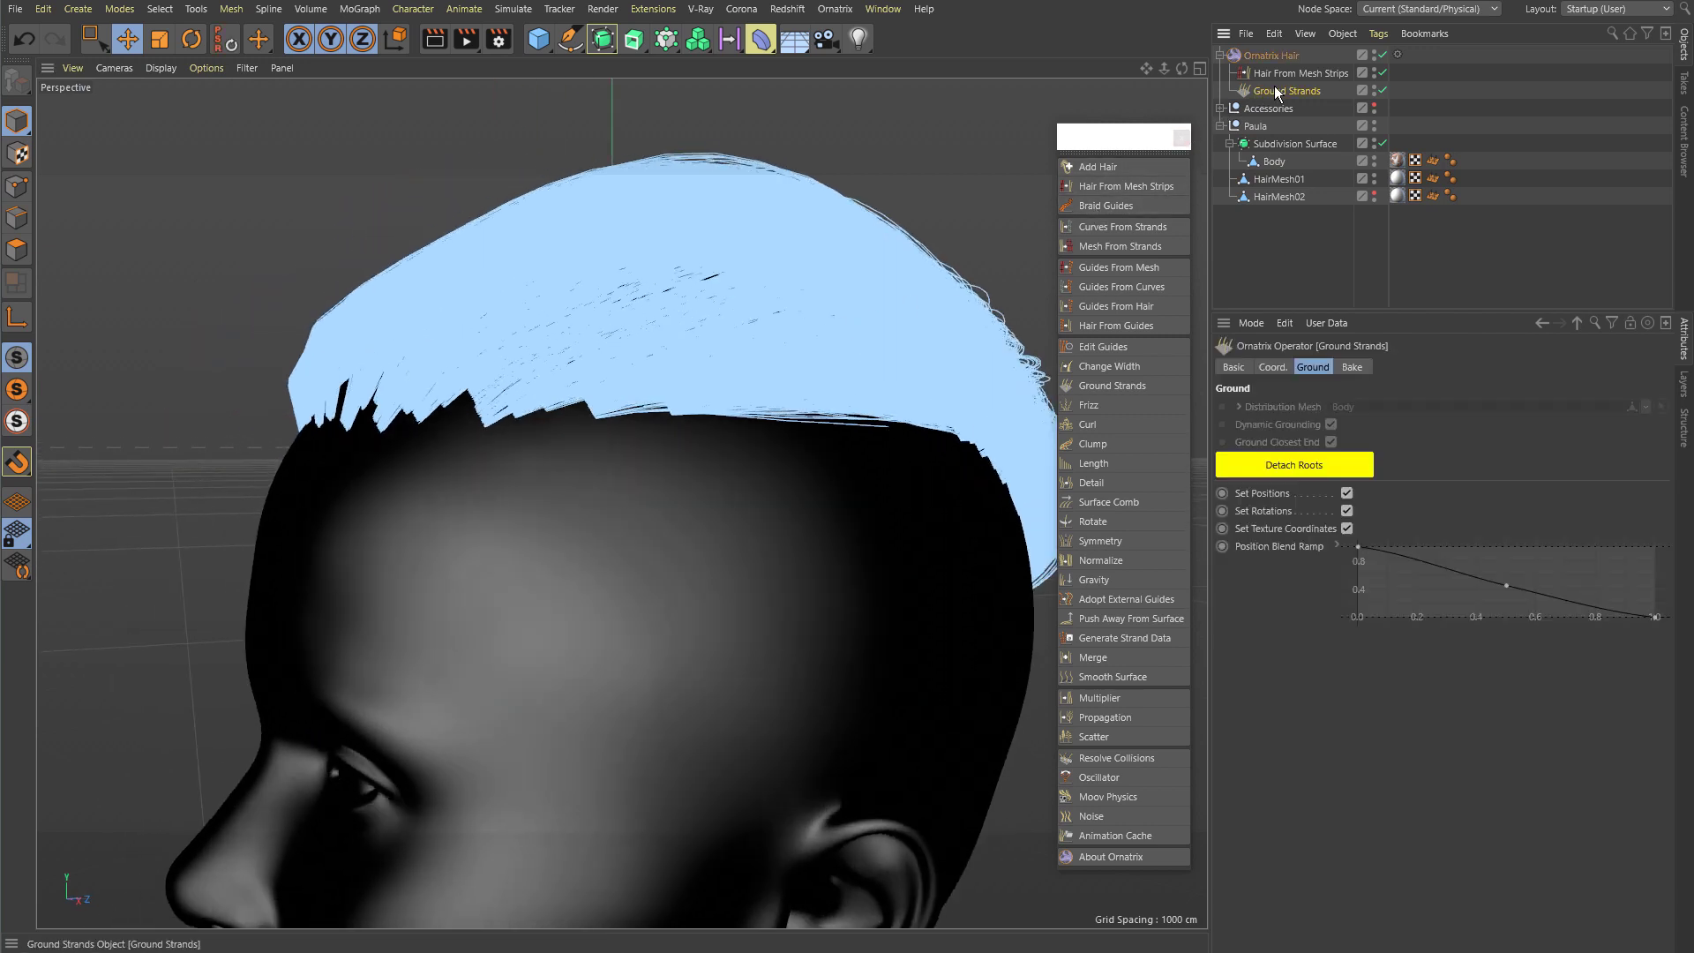
click(1089, 405)
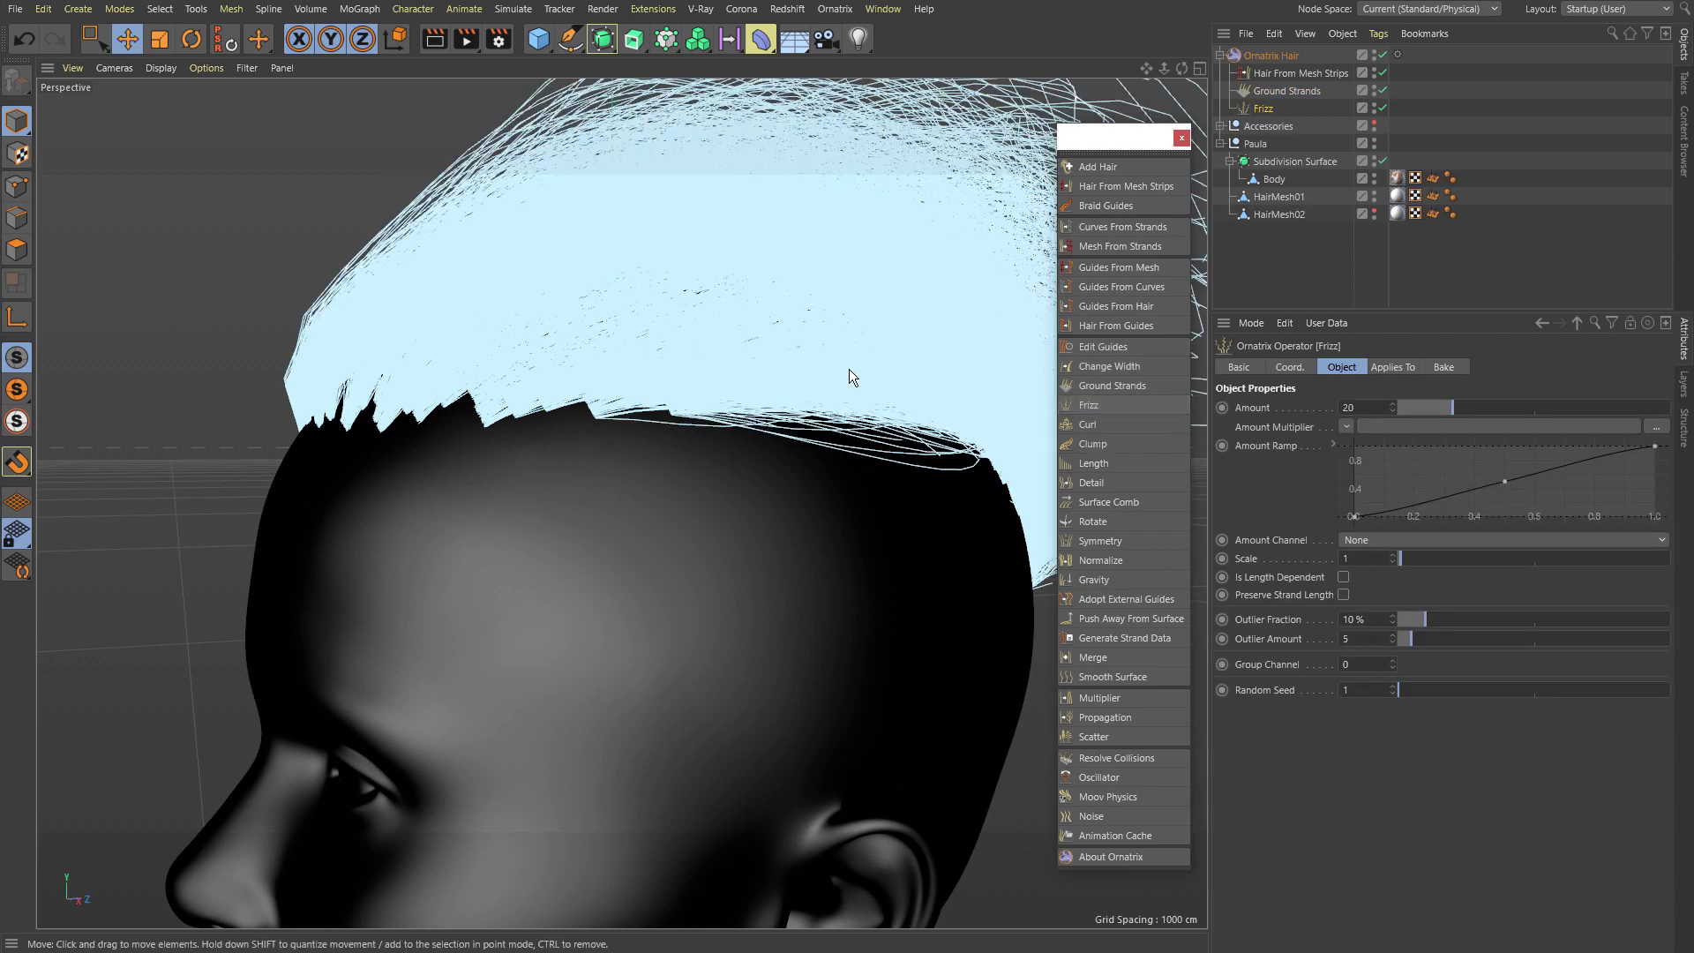
alt+drag(849, 369, 577, 410)
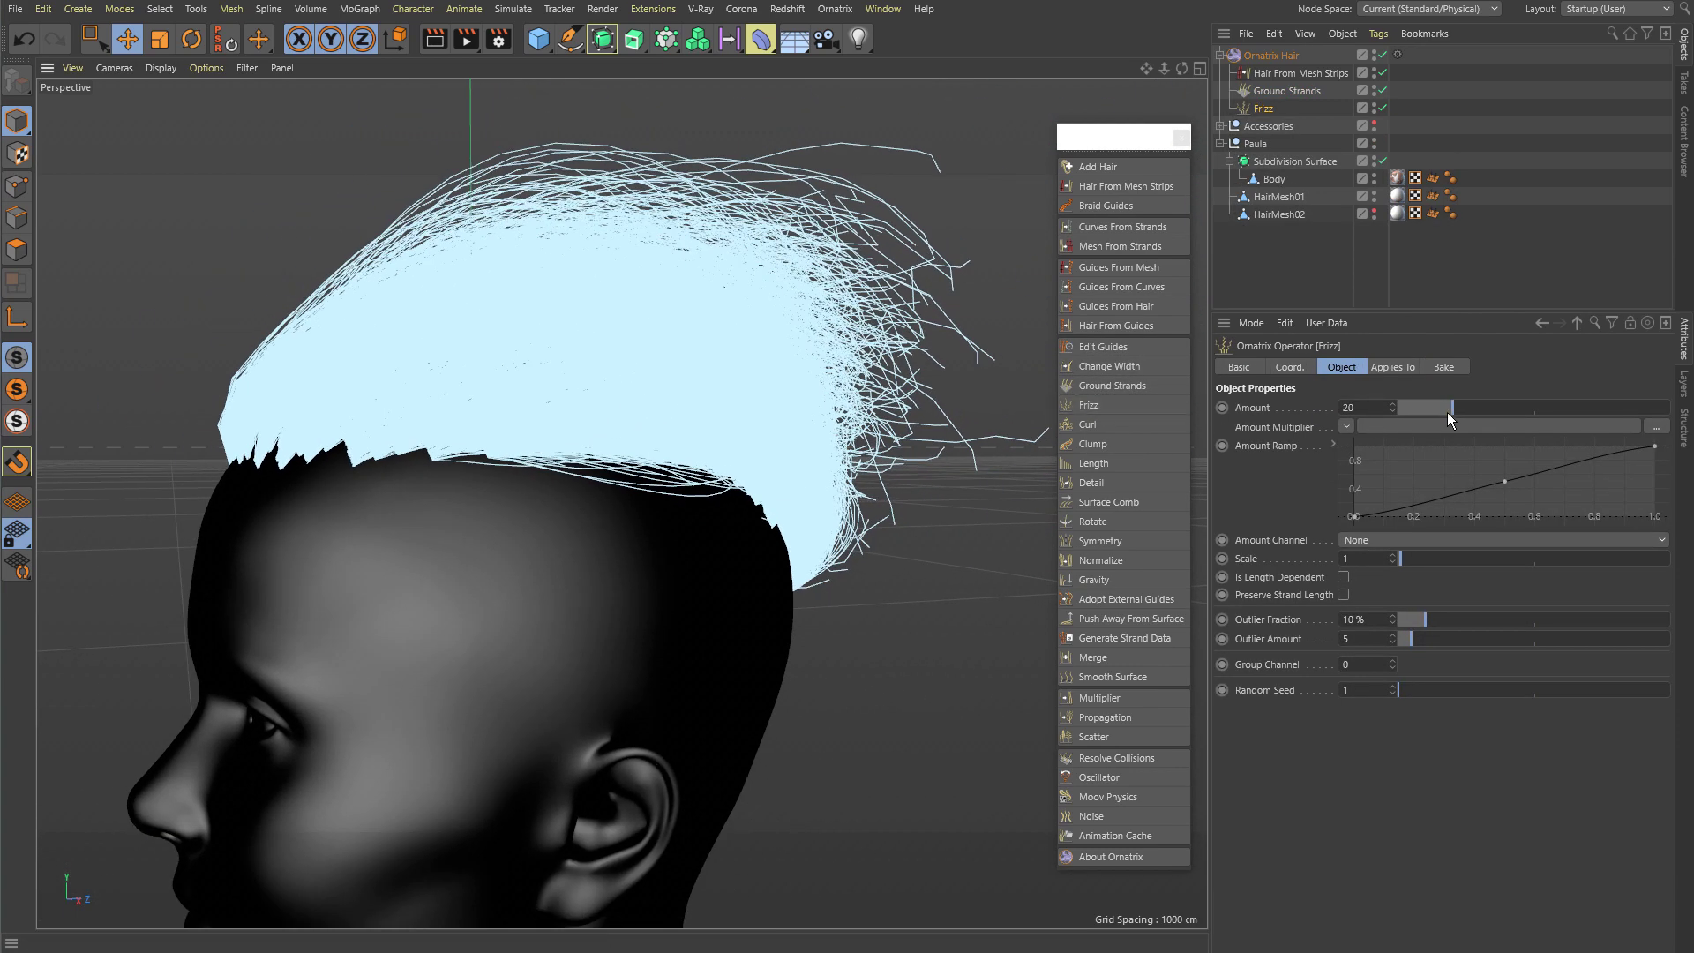
drag(1448, 411, 1419, 408)
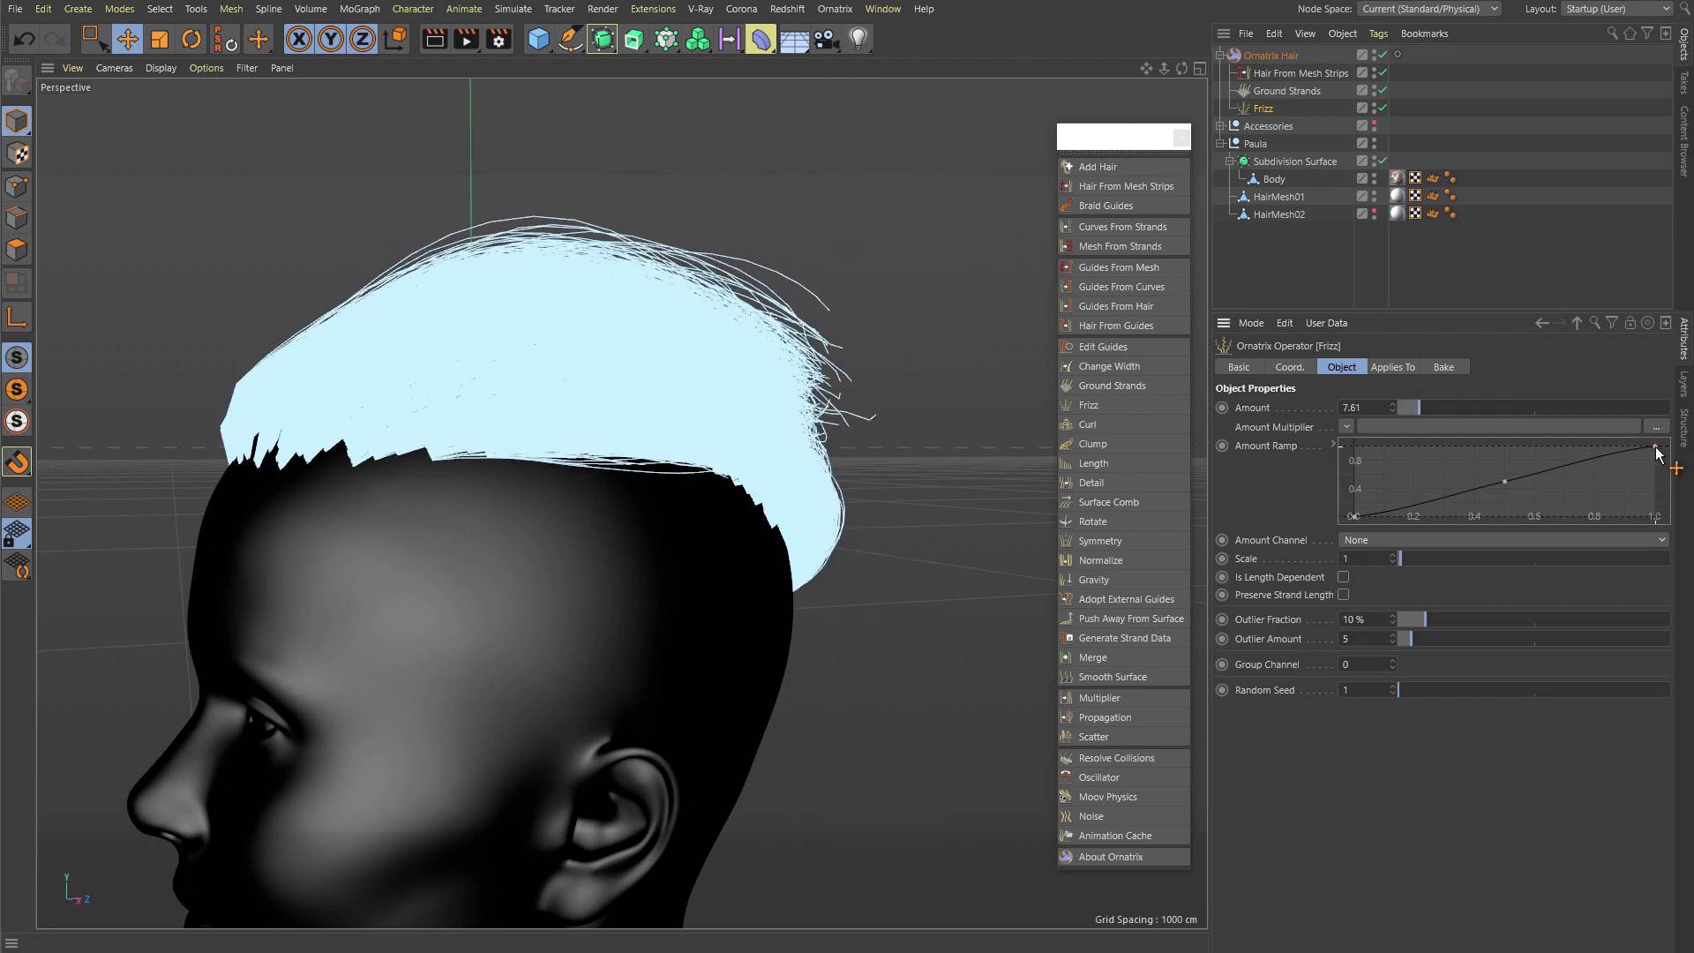
Step: Lower the middle and end points of the Frizz Amount Ramp close to zero, set Amount to 5.34 and check the hair
drag(1657, 448, 1678, 518)
drag(1507, 482, 1510, 509)
drag(1417, 415, 1412, 411)
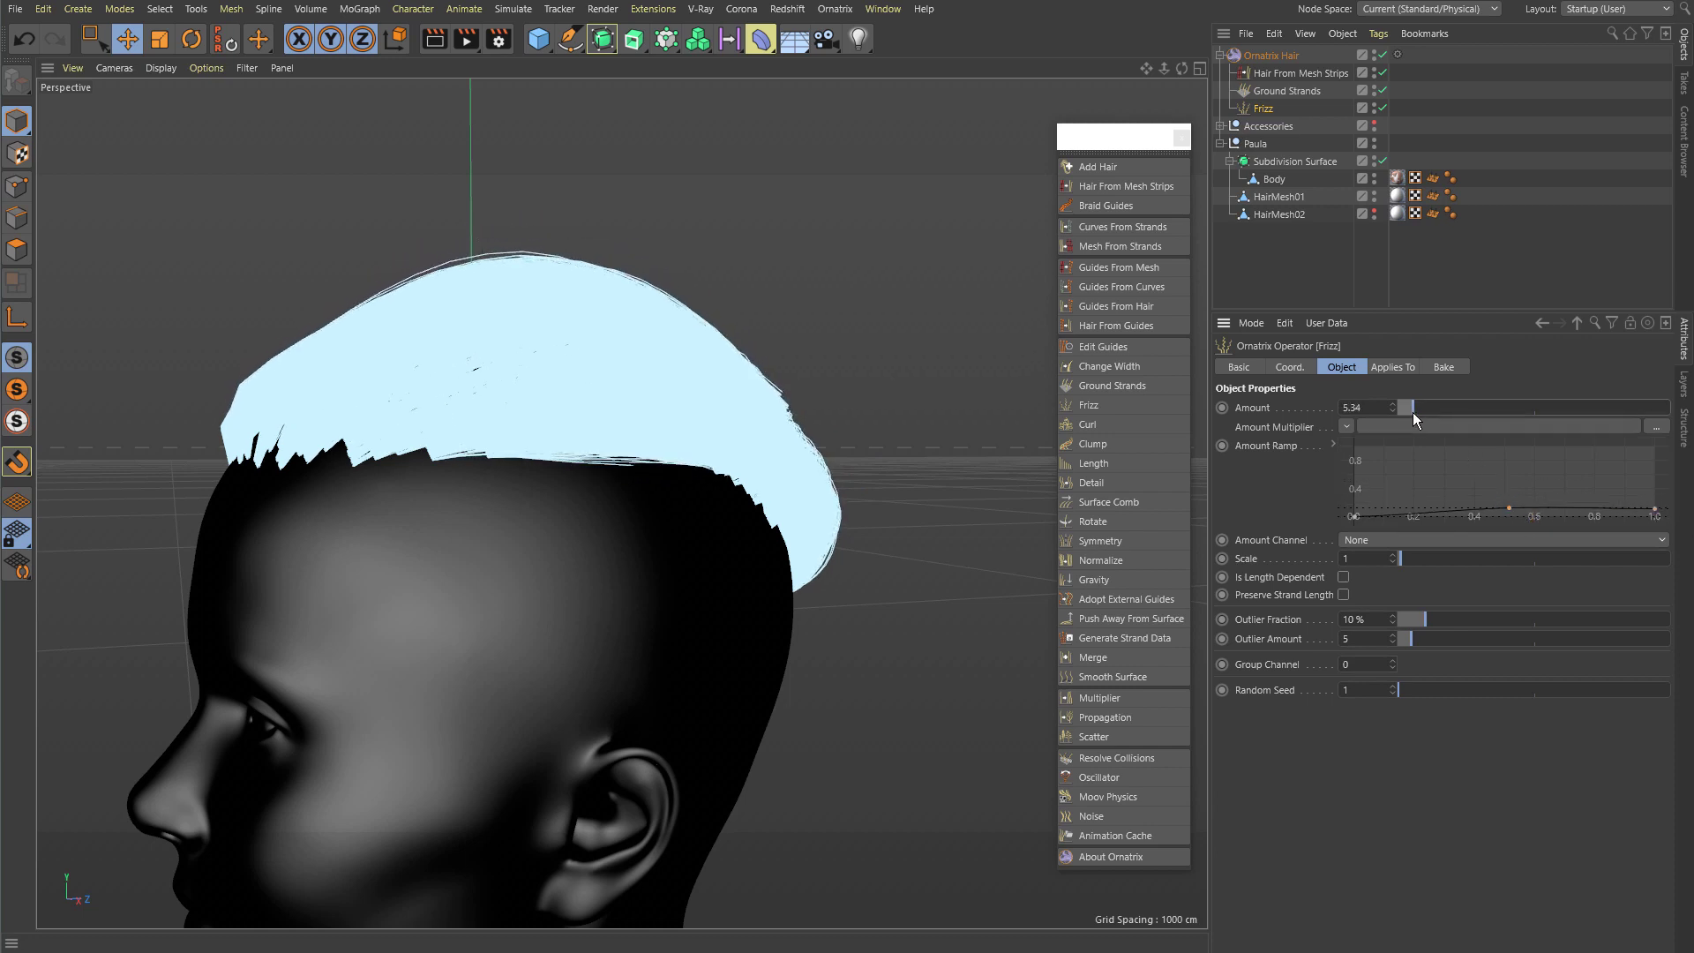
alt+drag(565, 331, 766, 374)
alt+right_drag(433, 410, 600, 388)
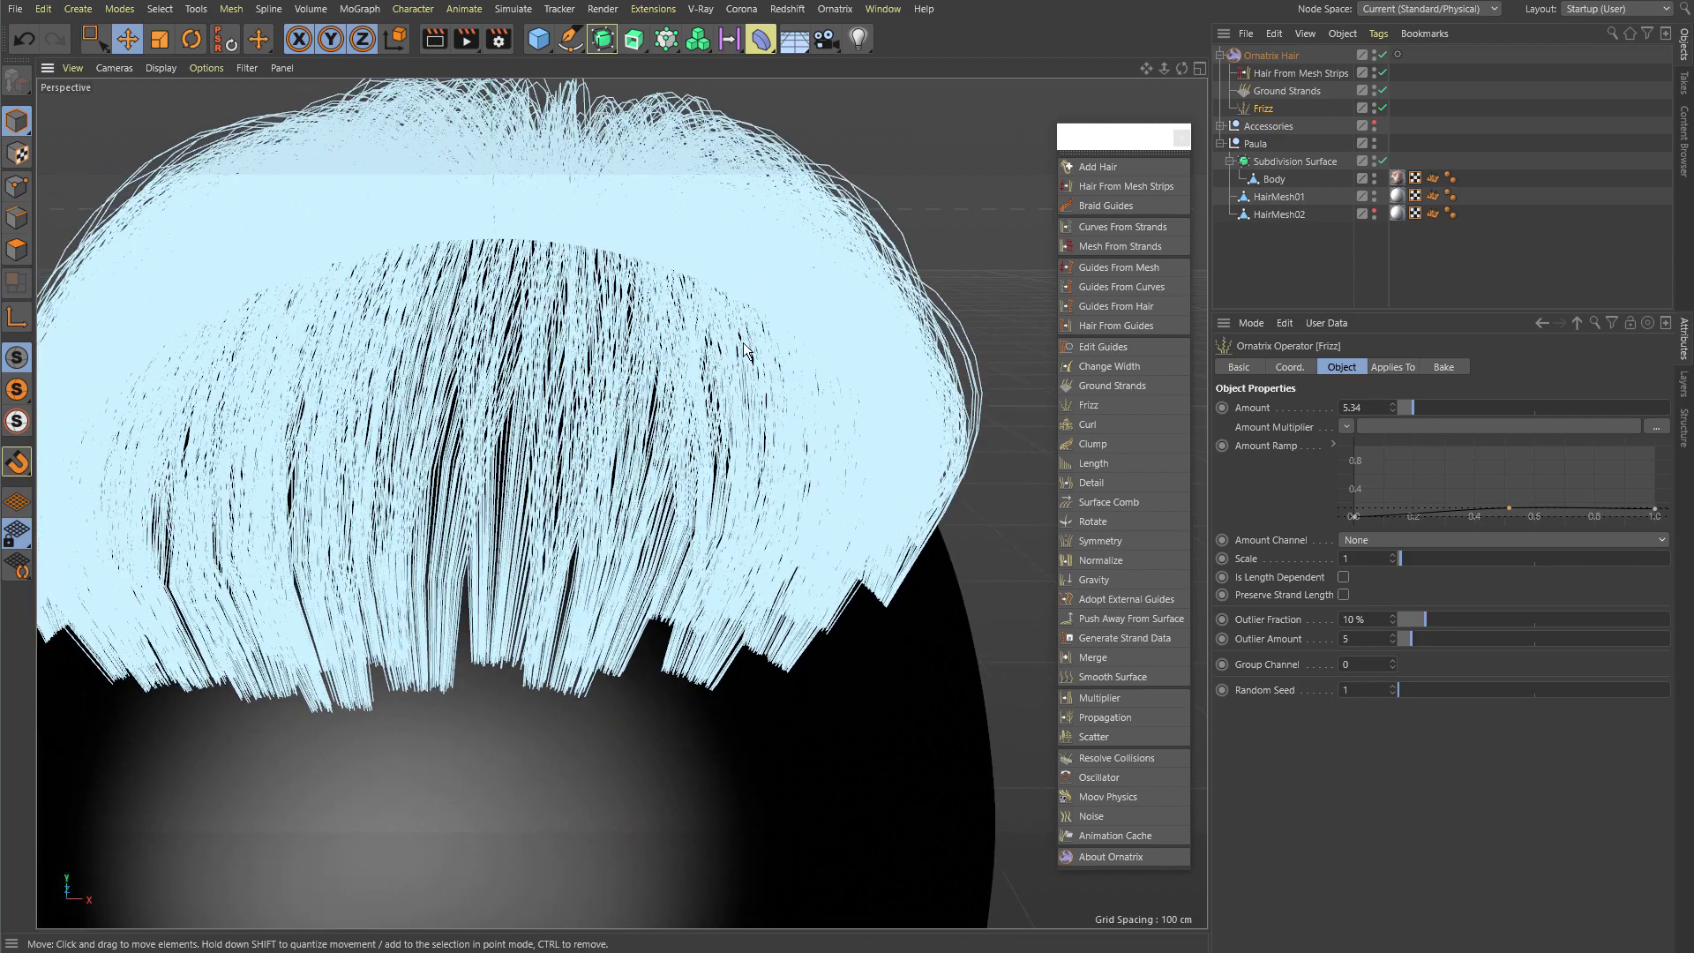
alt+drag(742, 380, 777, 274)
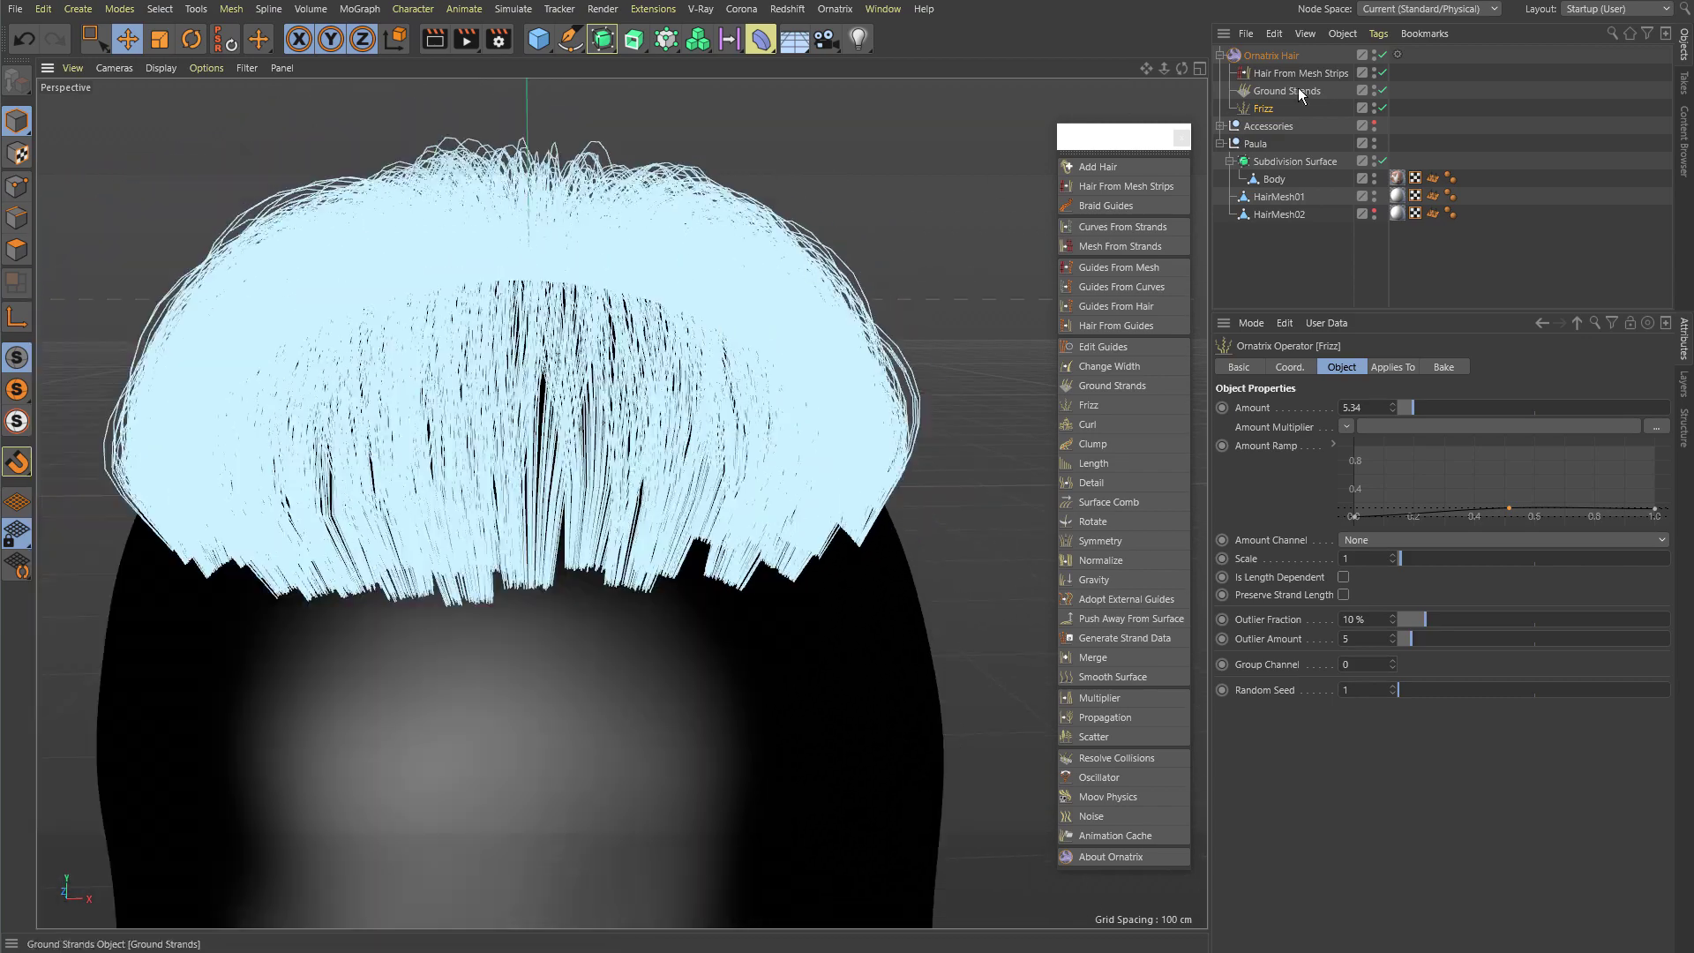
click(1382, 108)
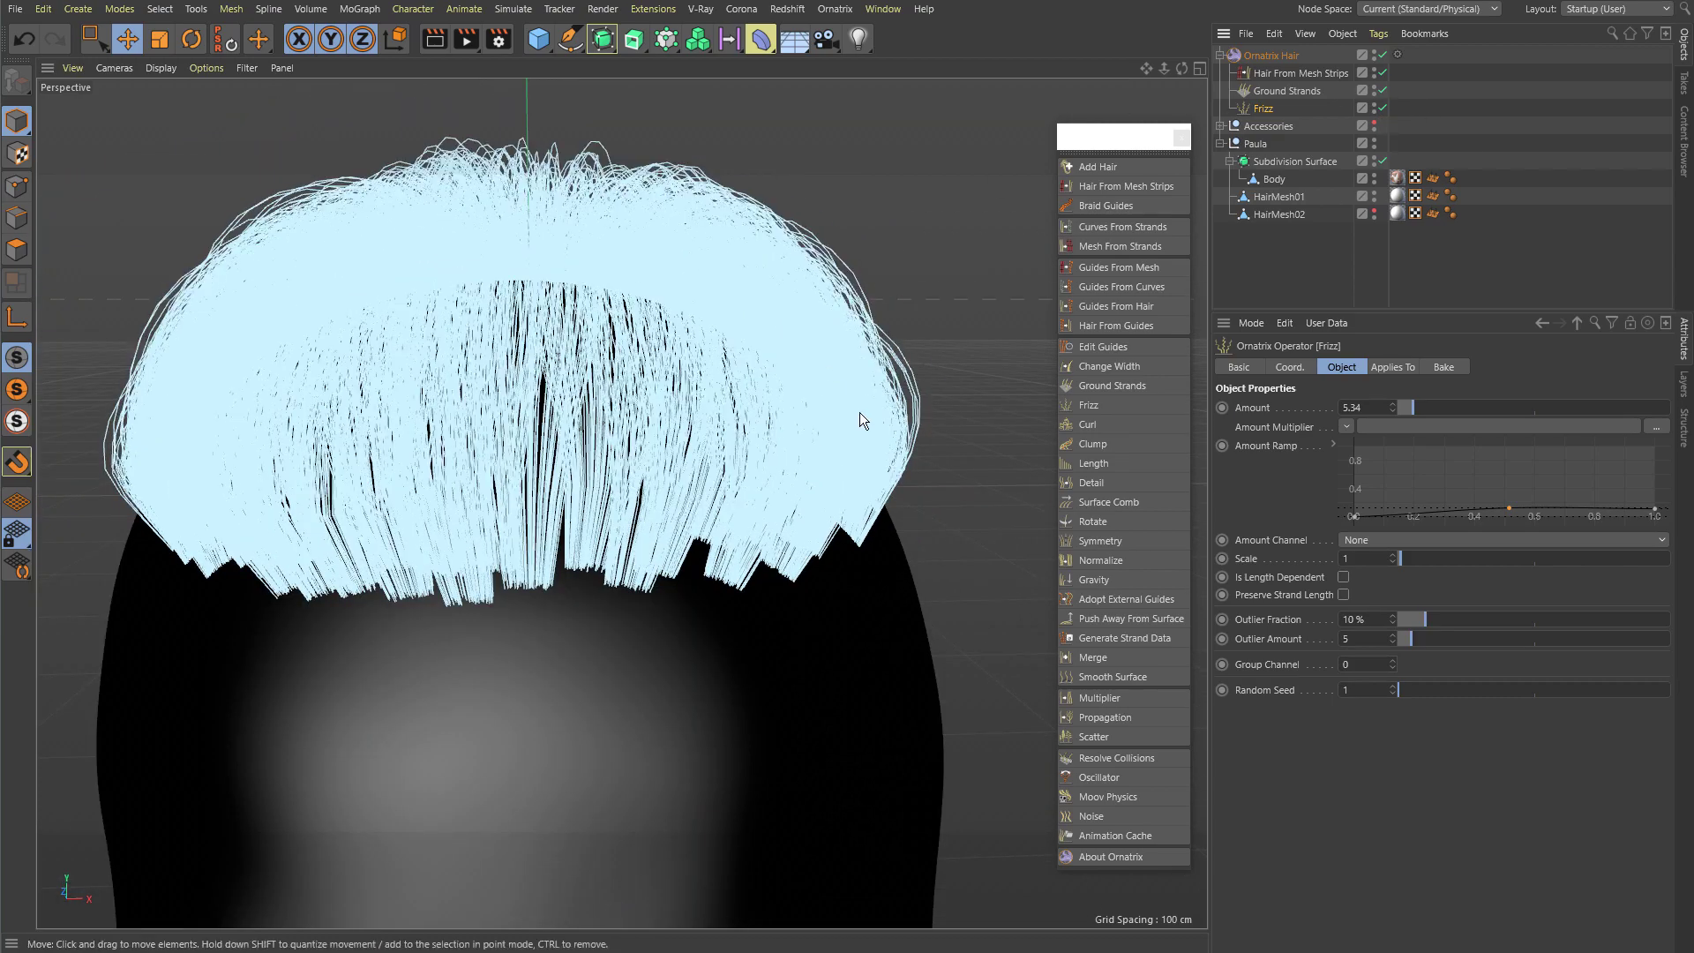
alt+drag(860, 411, 683, 396)
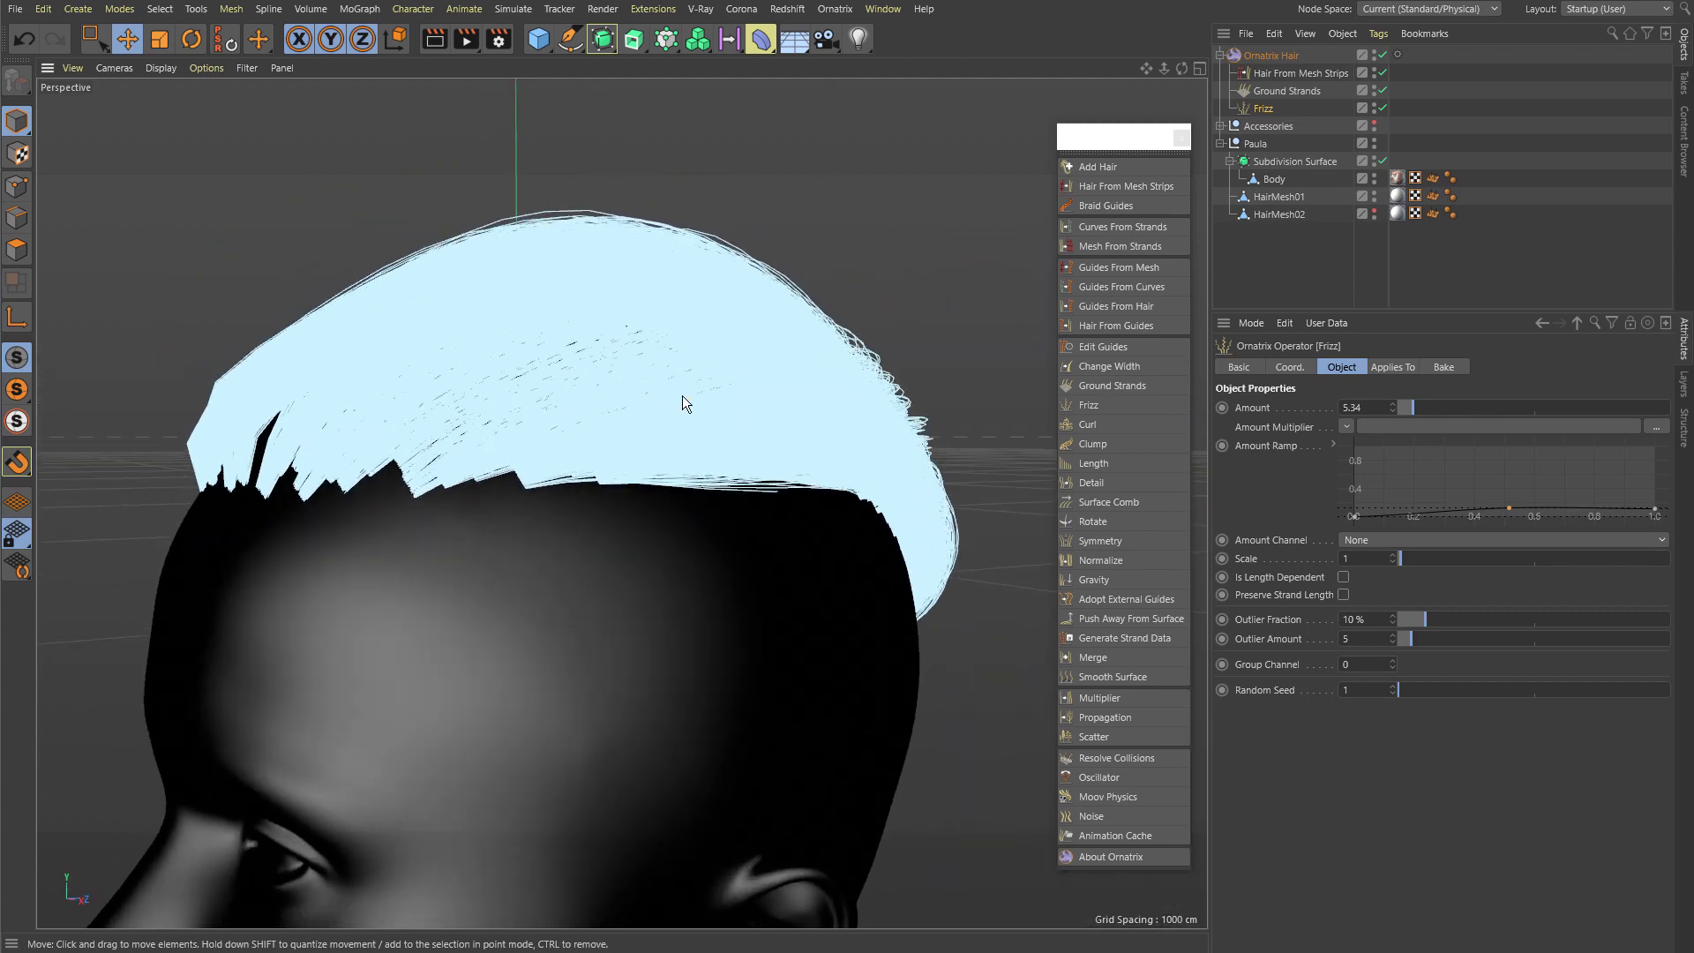
Step: Add a Clump operator after Frizz and set its Clump Count to 100 with the Random create method
click(1103, 442)
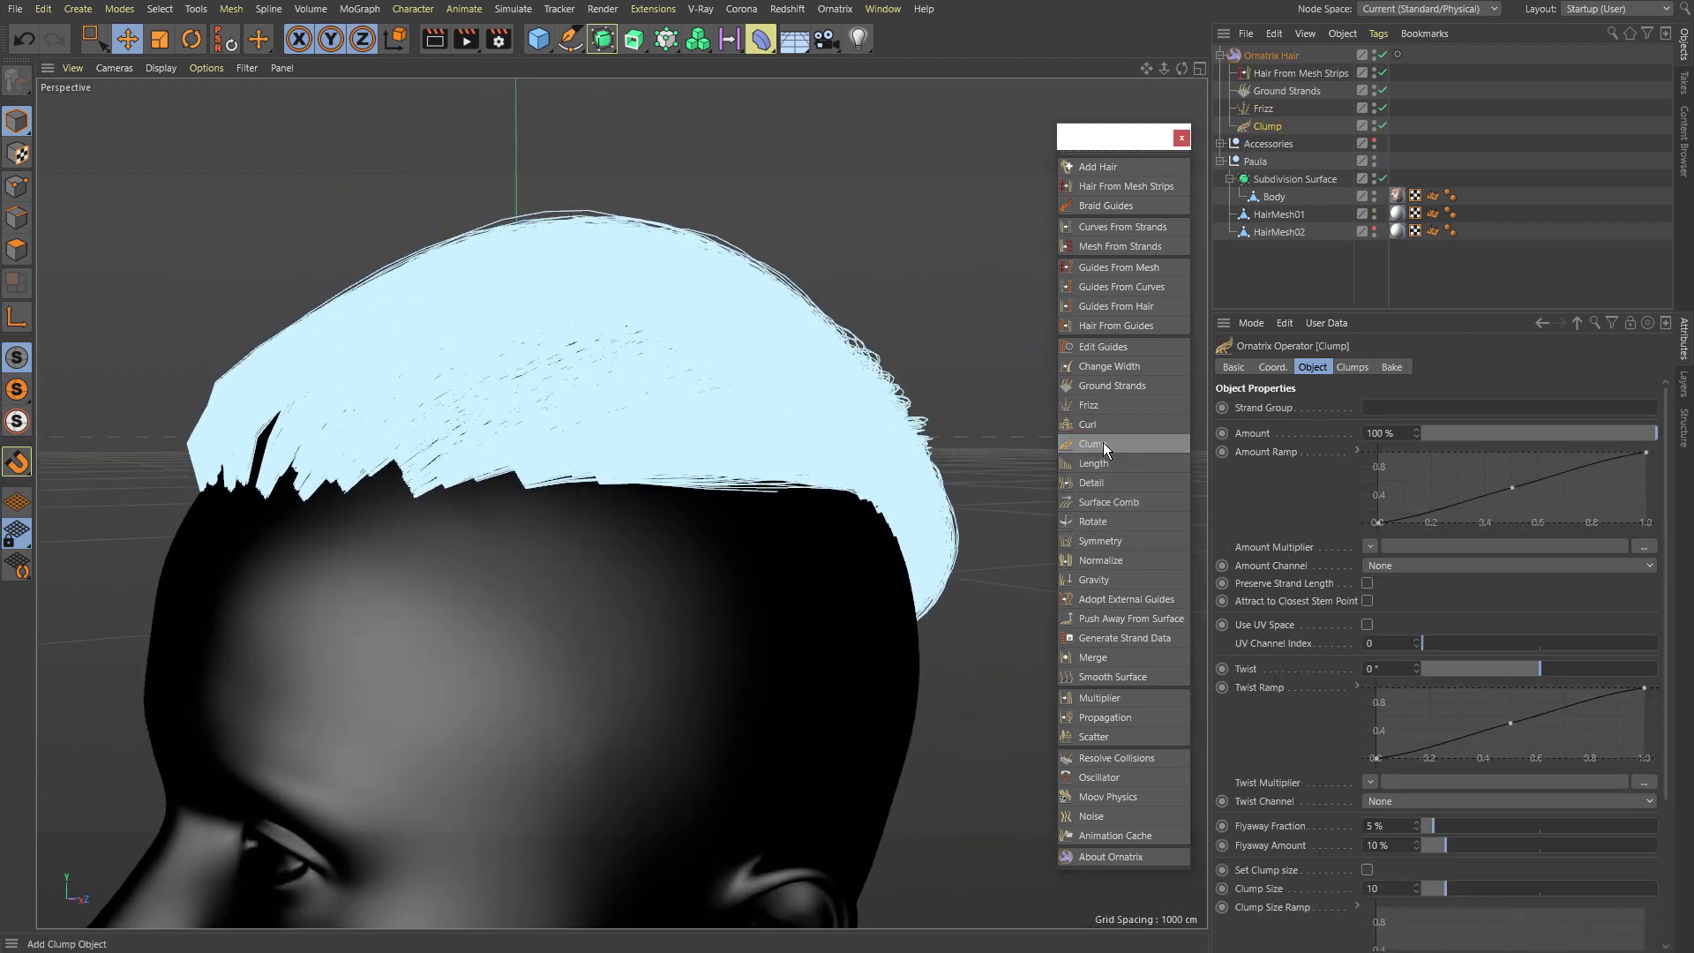
click(1354, 368)
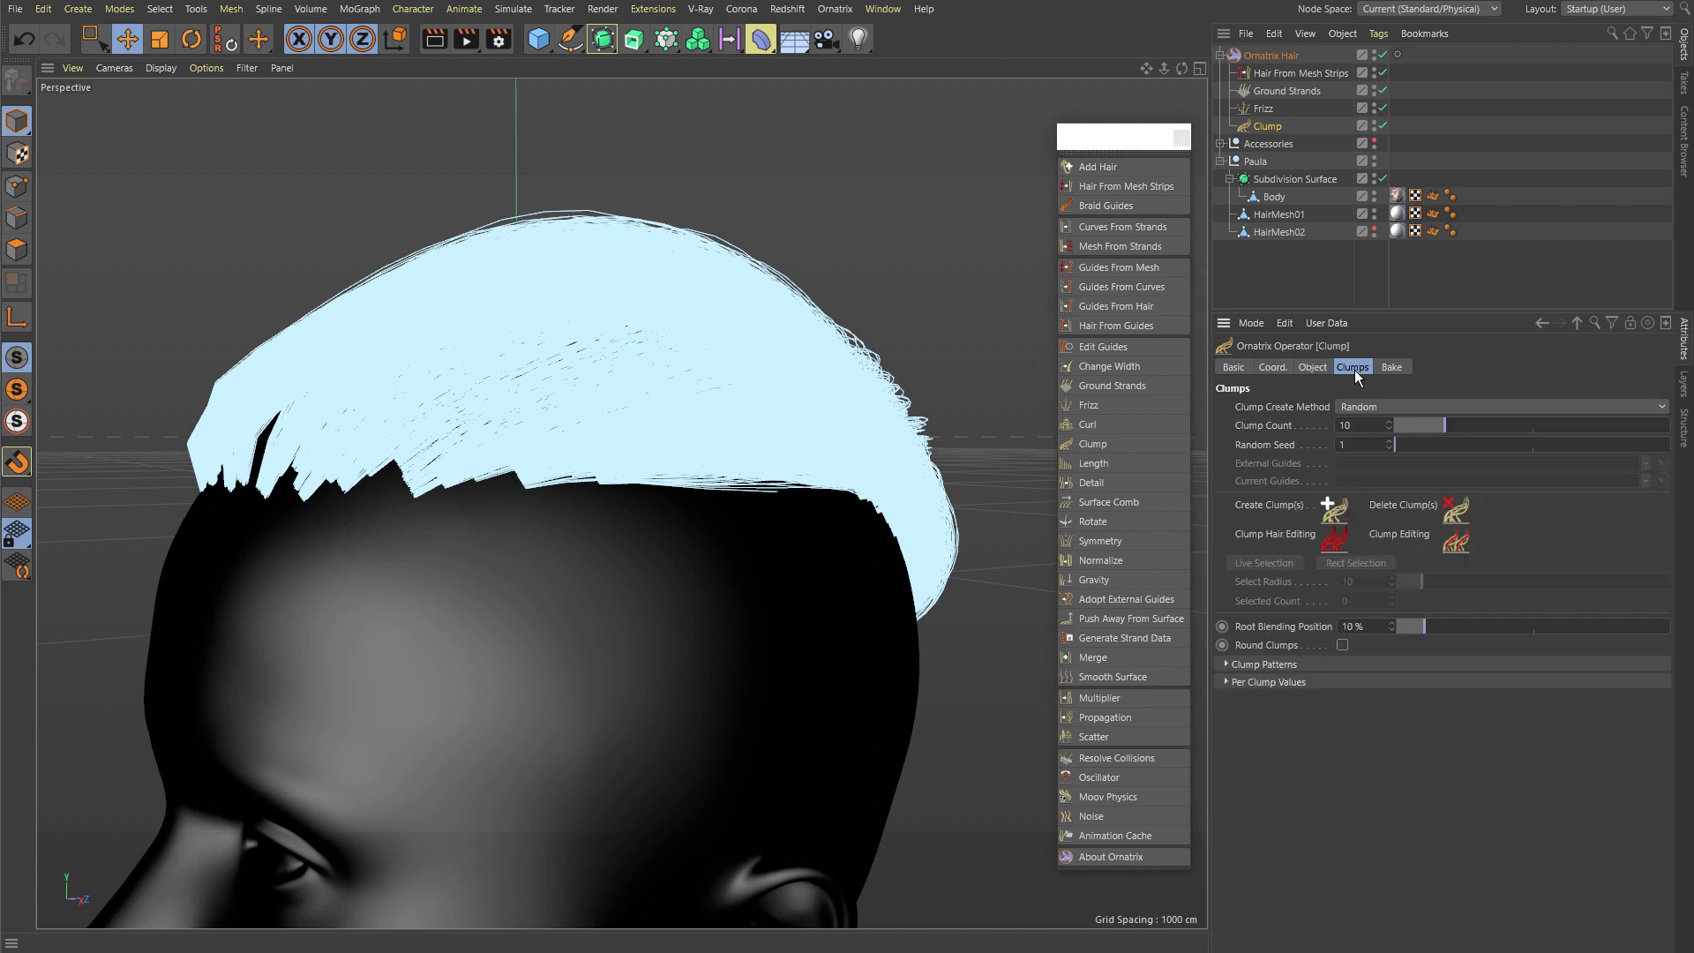
click(1370, 424)
text(0)
key(Return)
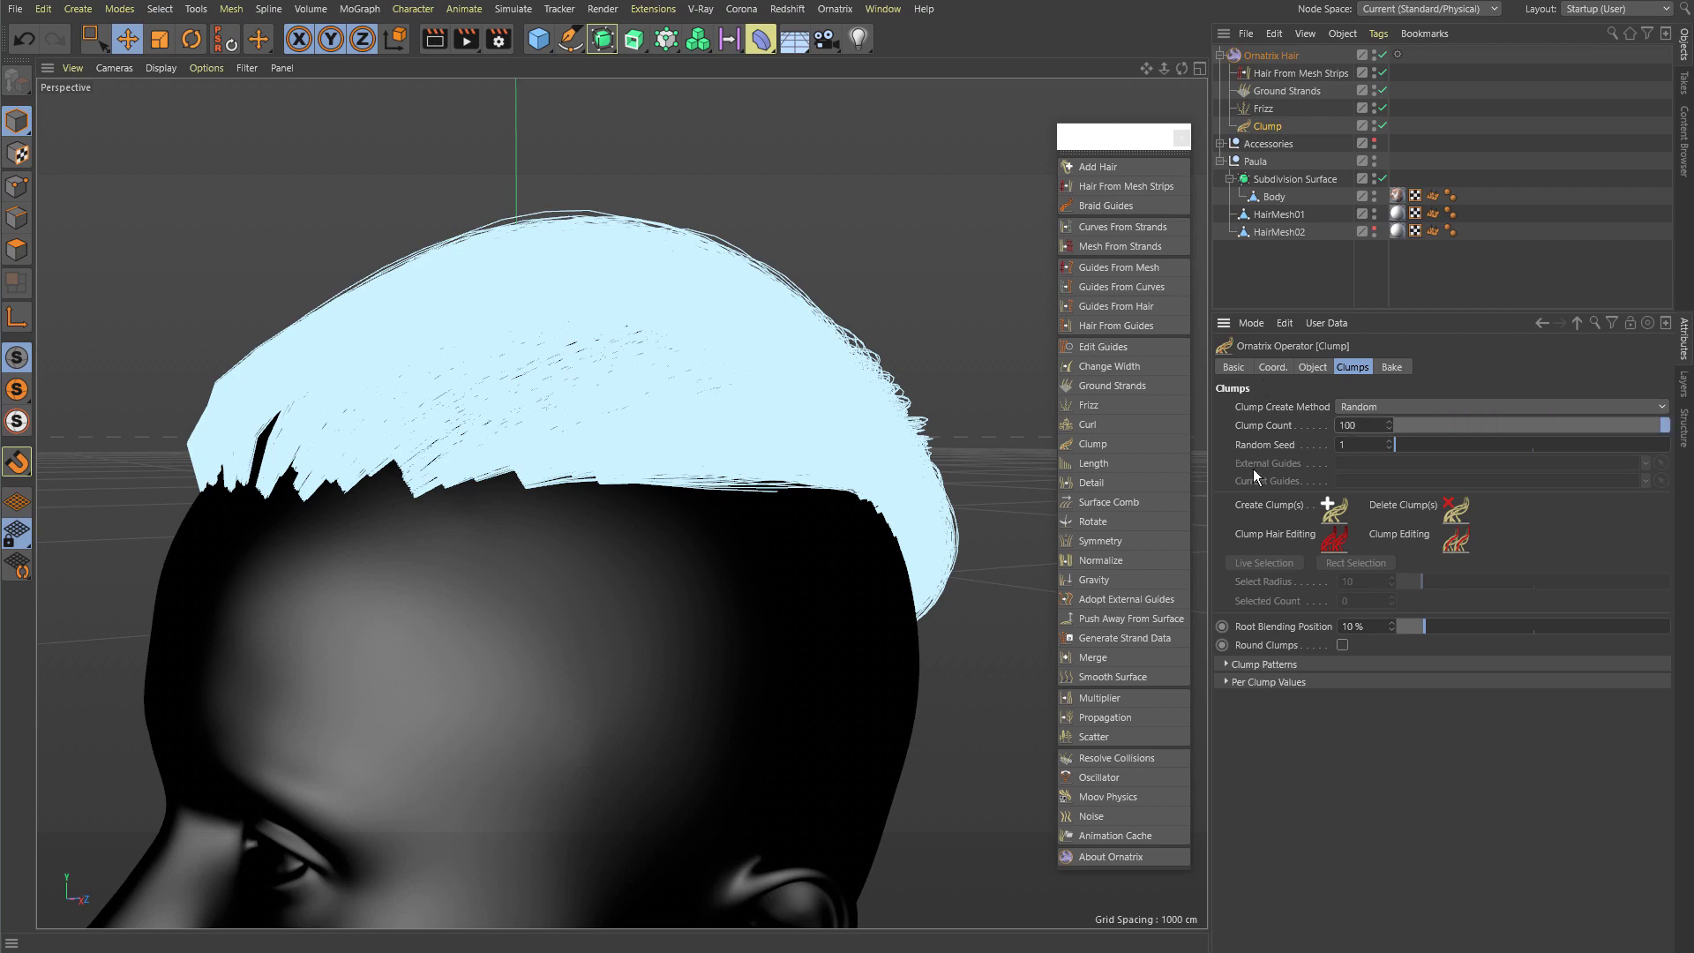
Step: Create the random clumps and compare the hair with the Clump operator off and on
click(1327, 509)
alt+drag(522, 422, 729, 467)
alt+right_drag(741, 468, 936, 388)
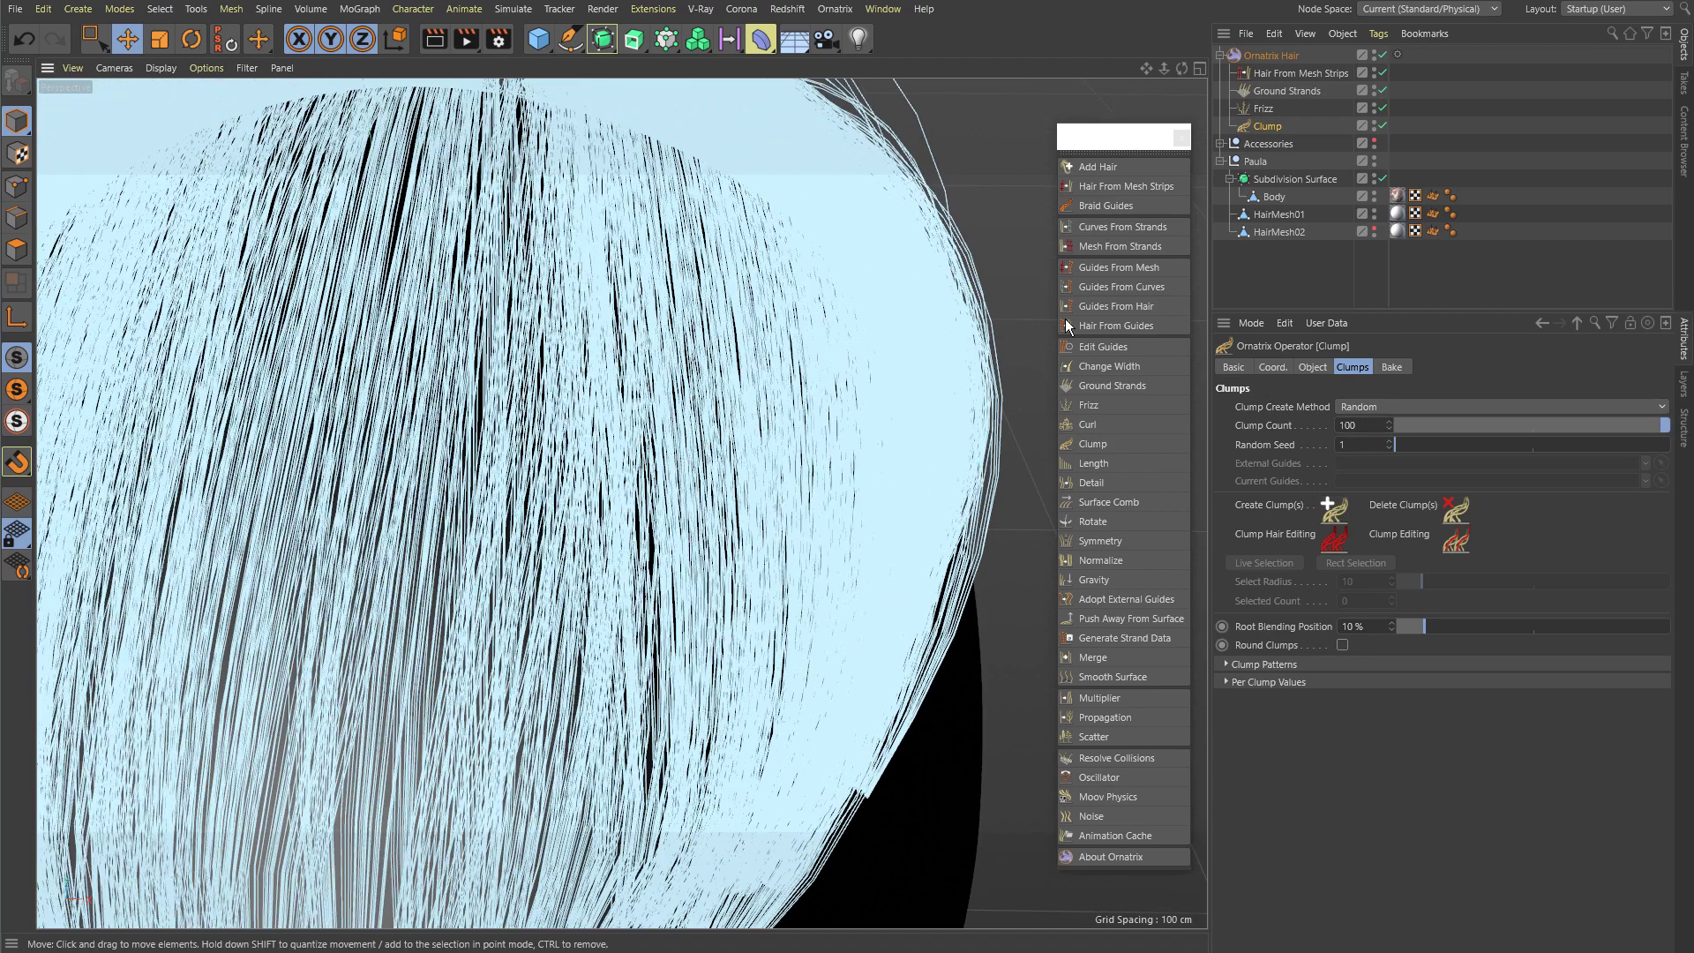
click(1385, 125)
click(1385, 125)
alt+drag(656, 363, 836, 303)
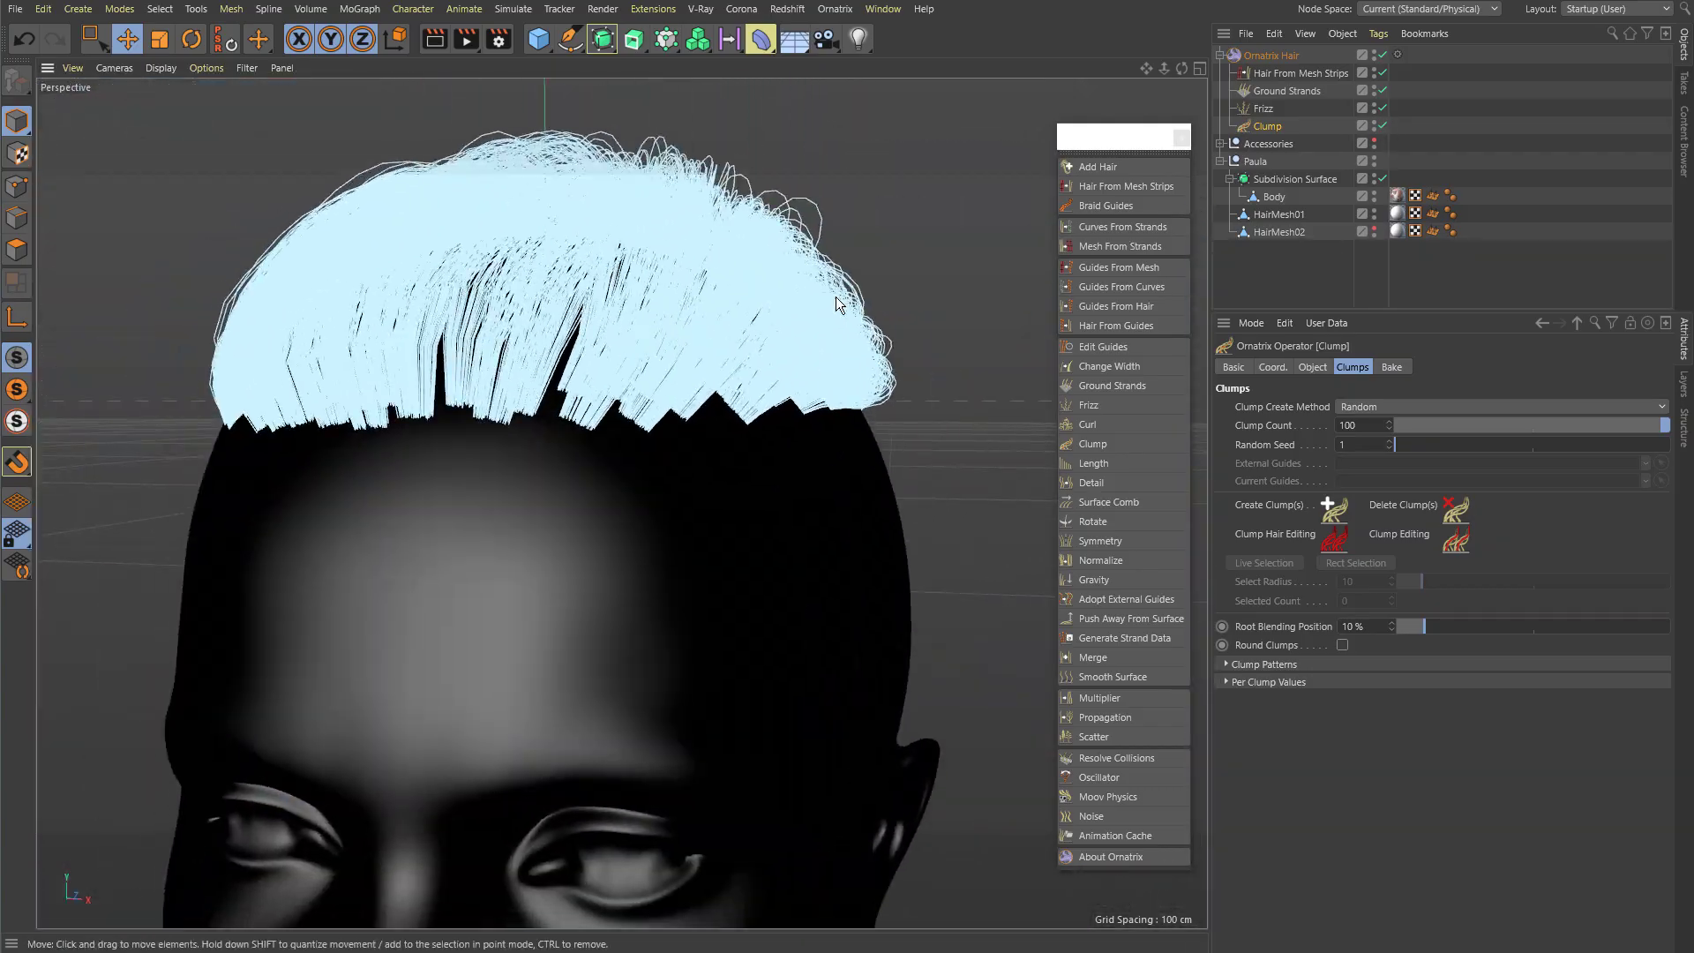
Step: Set the Viewport Count Fraction of Hair From Mesh Strips to 100%
click(1289, 76)
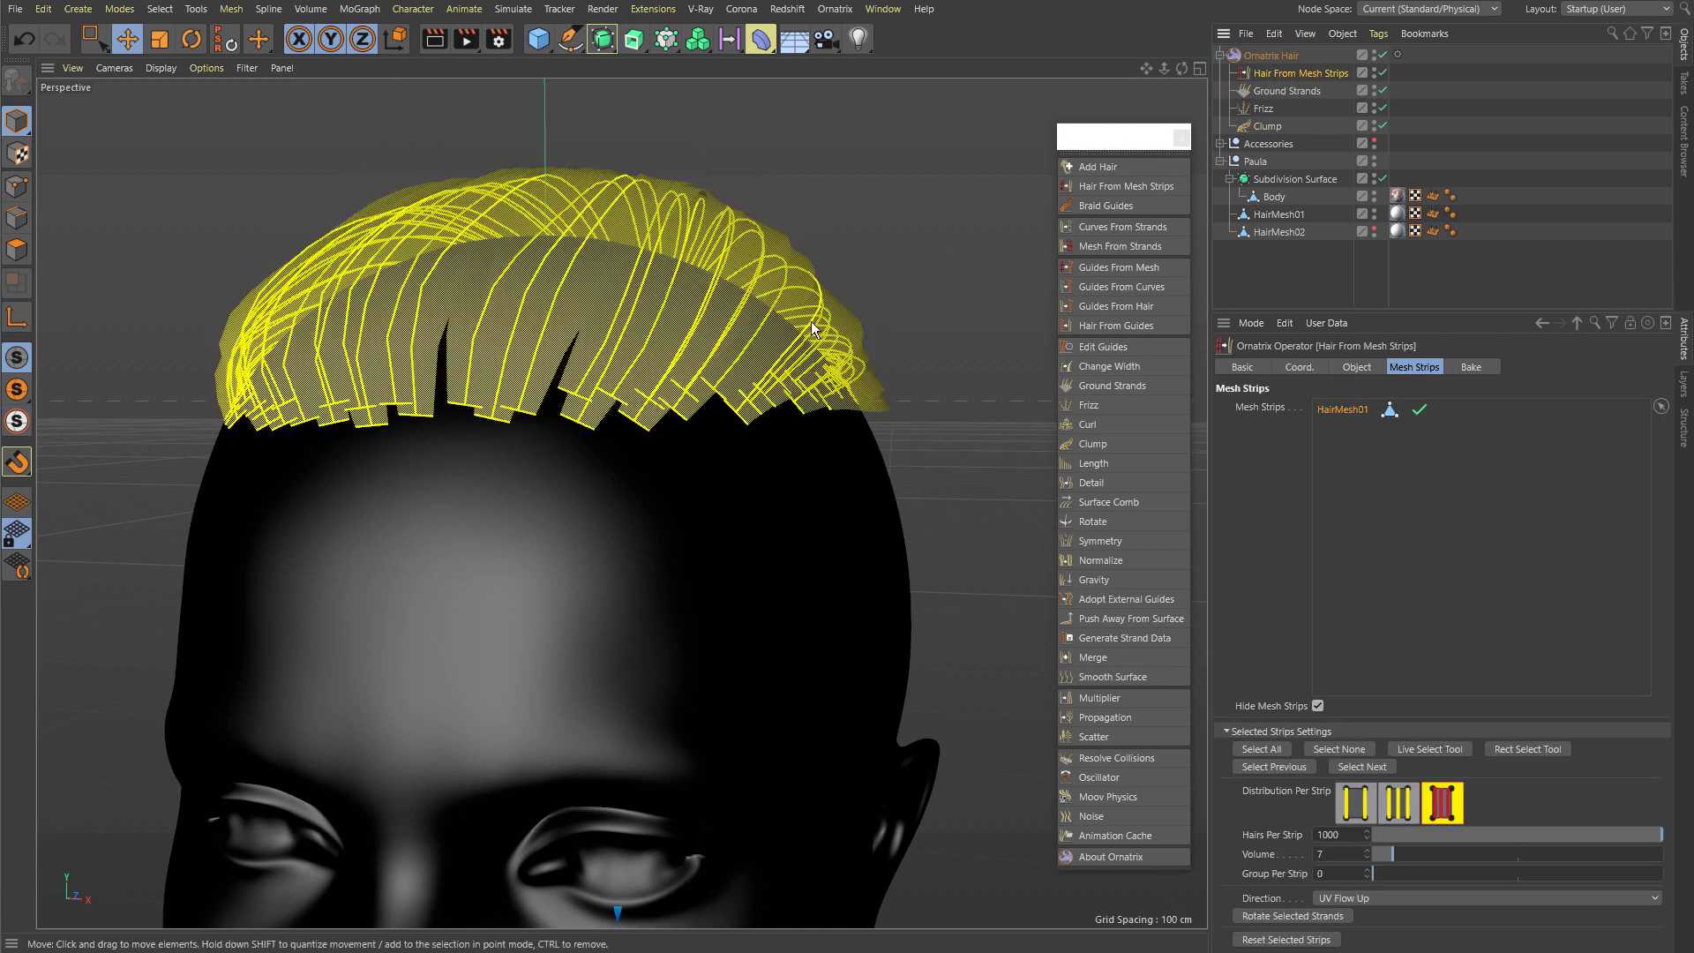
alt+drag(812, 321, 593, 413)
click(1358, 367)
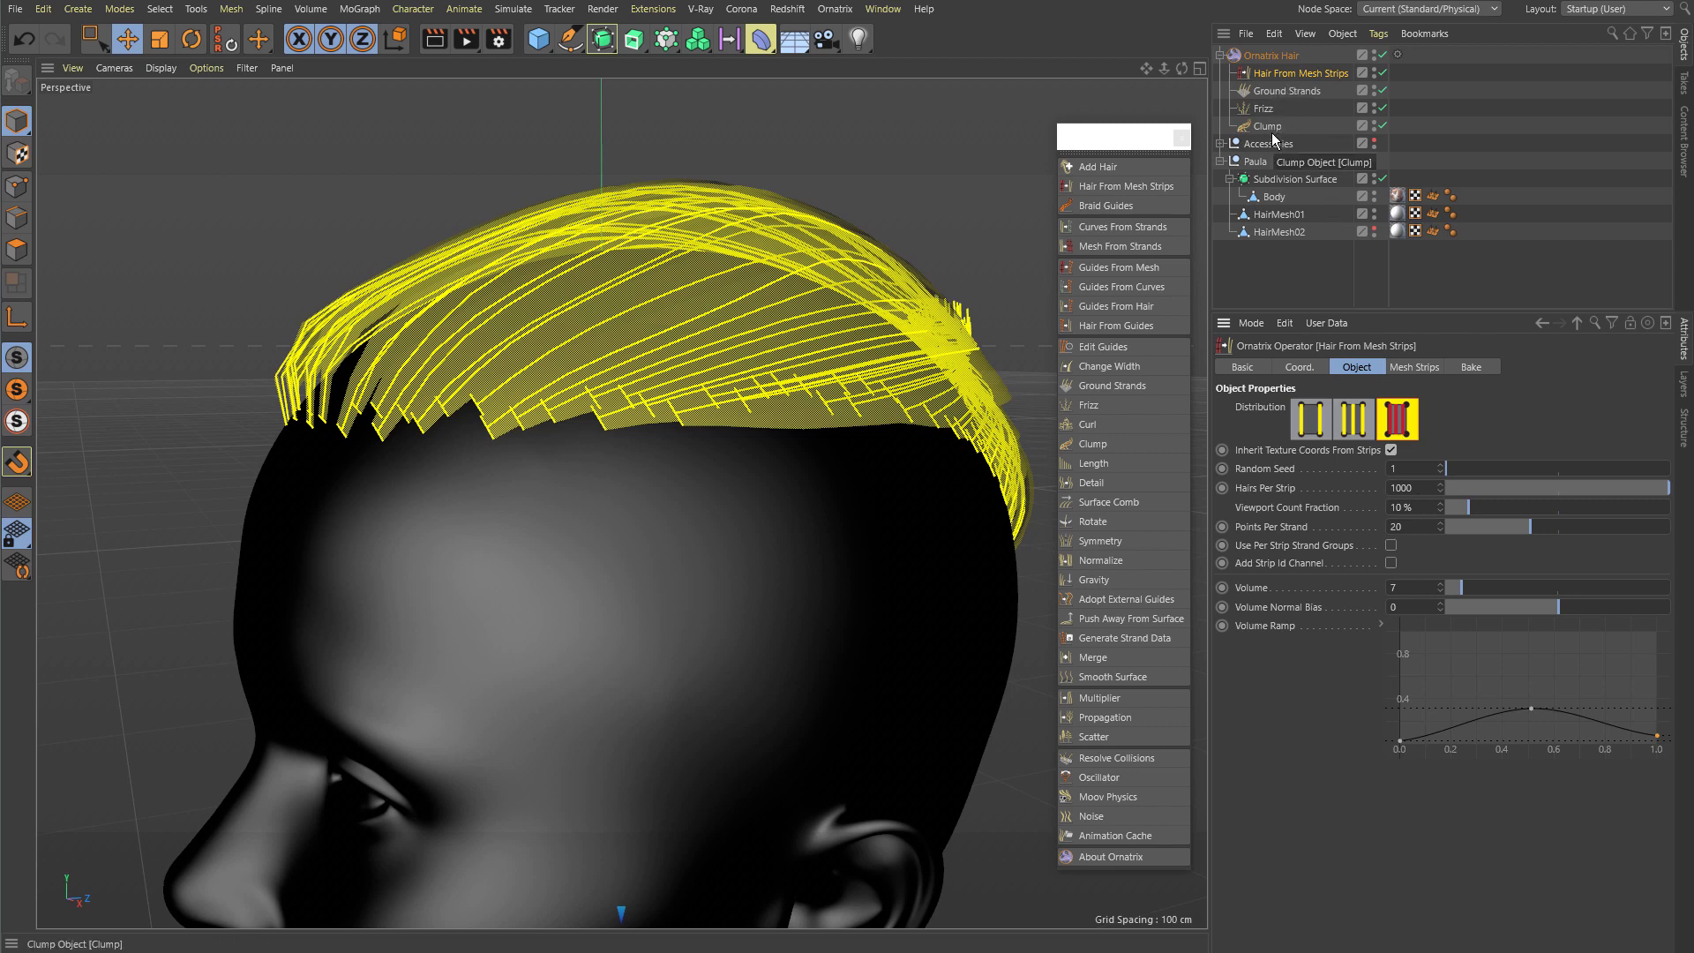
drag(1417, 508, 1357, 508)
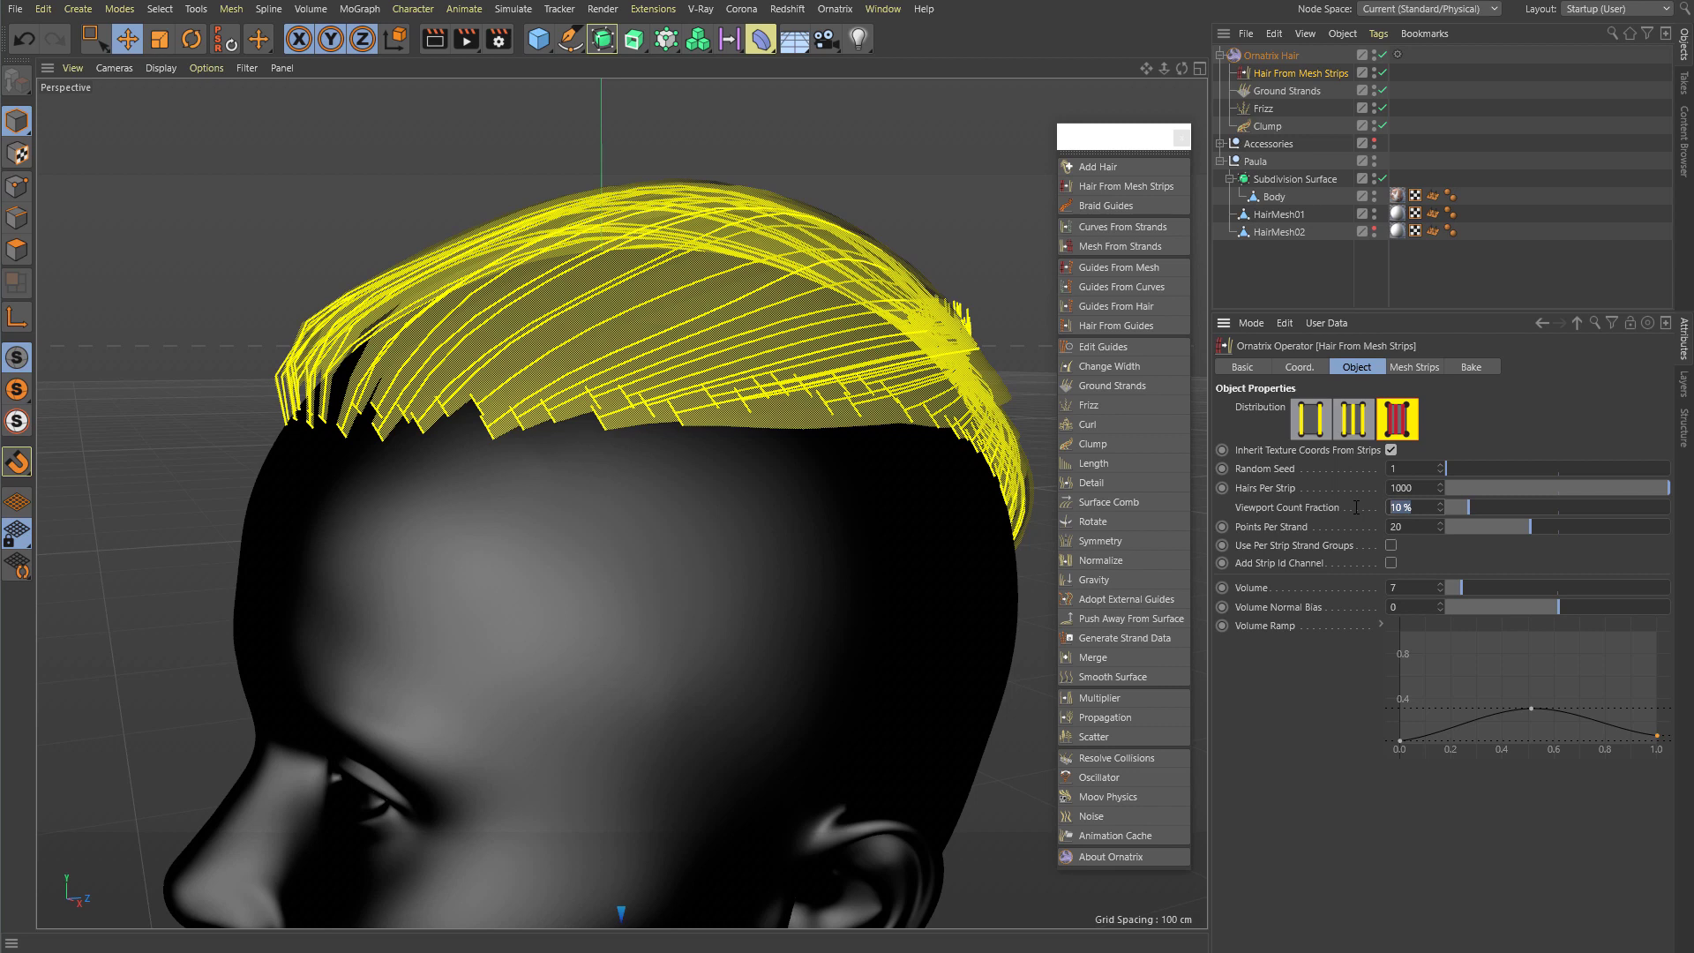
text(100)
key(Return)
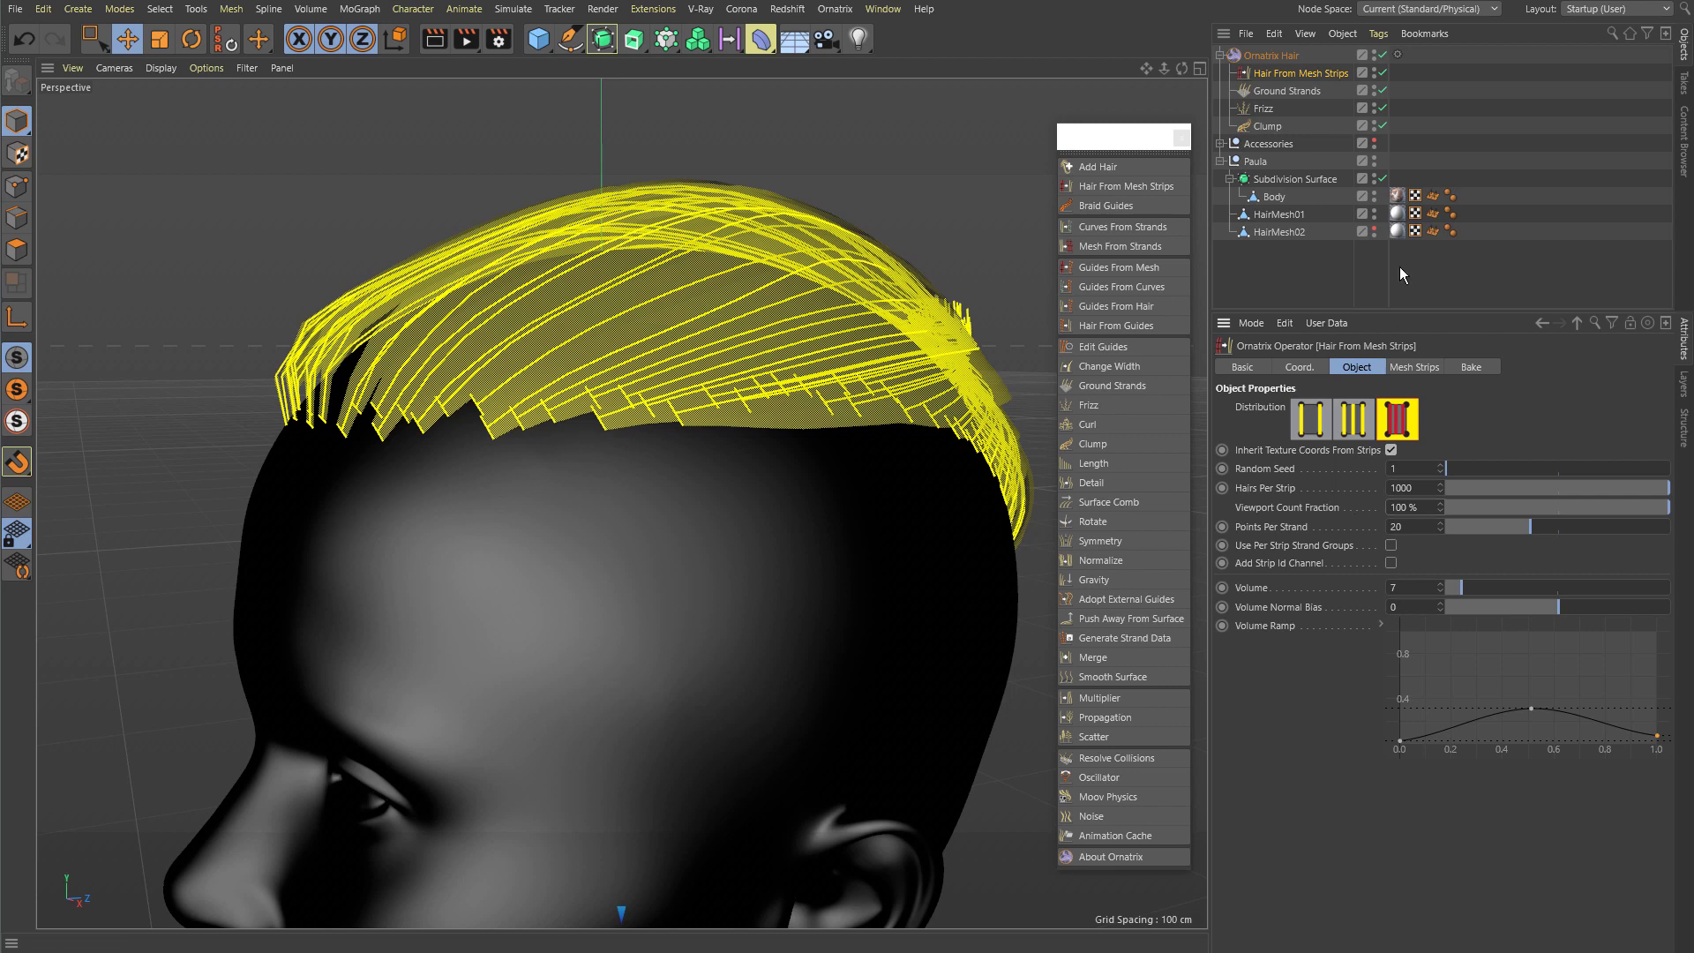
Step: Detach and reattach the roots in the Ground Strands operator, and review the Frizz and Clump operators on the hair
click(1296, 92)
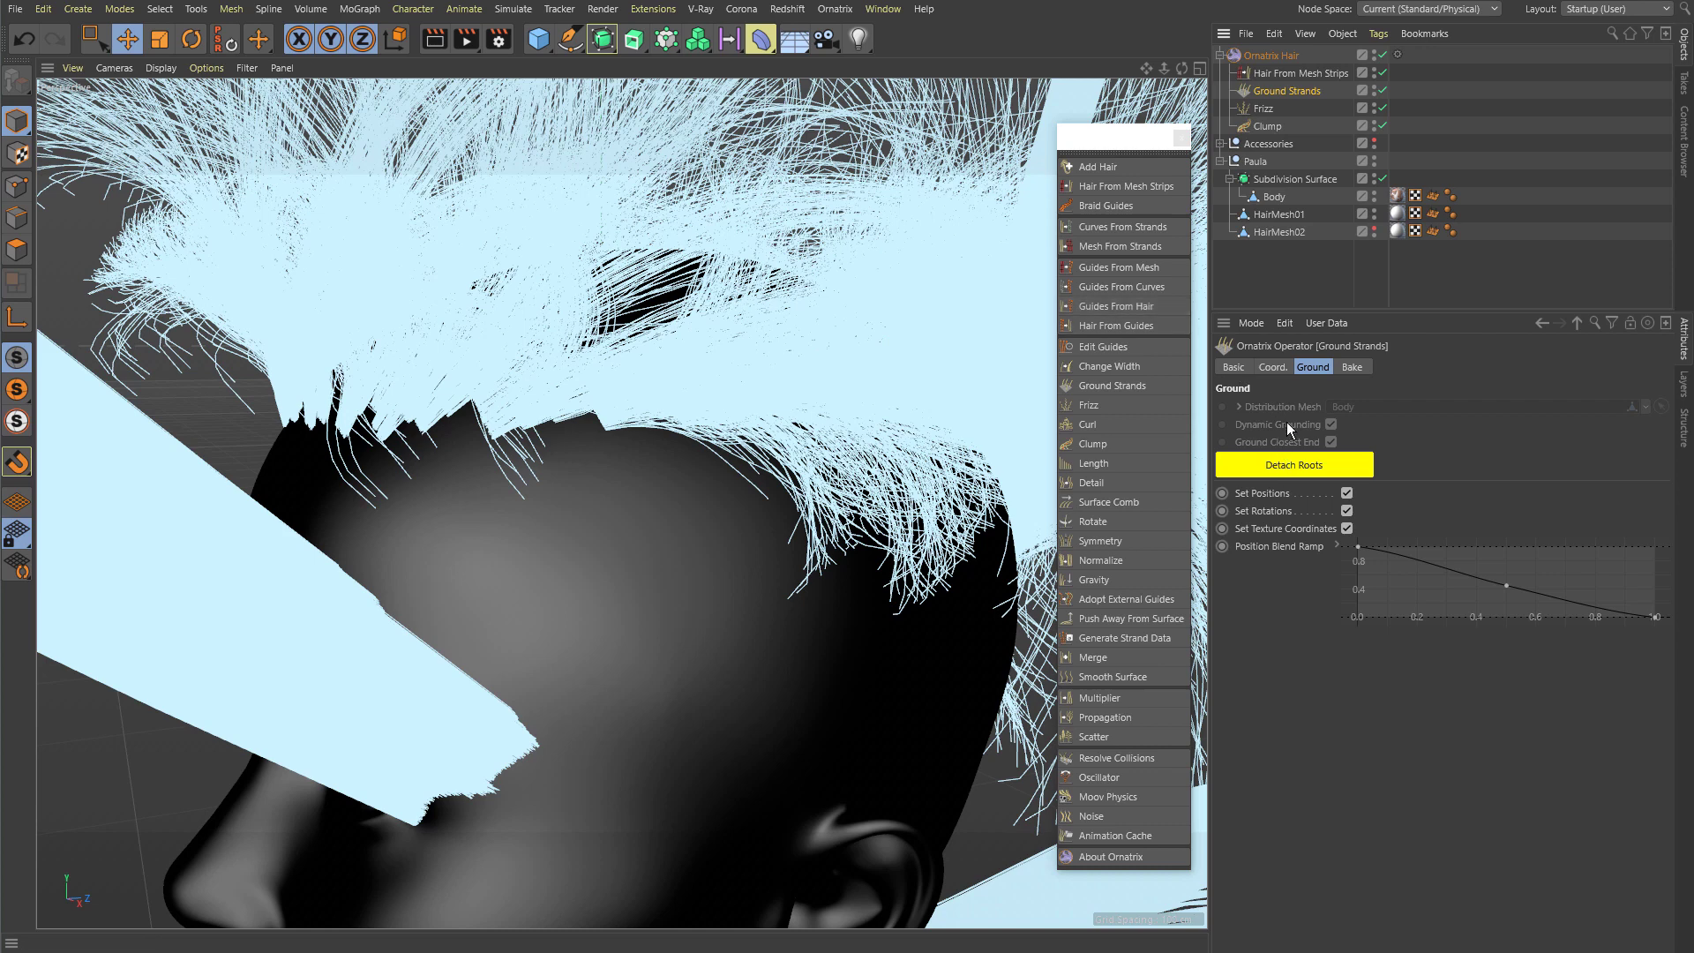
click(1279, 464)
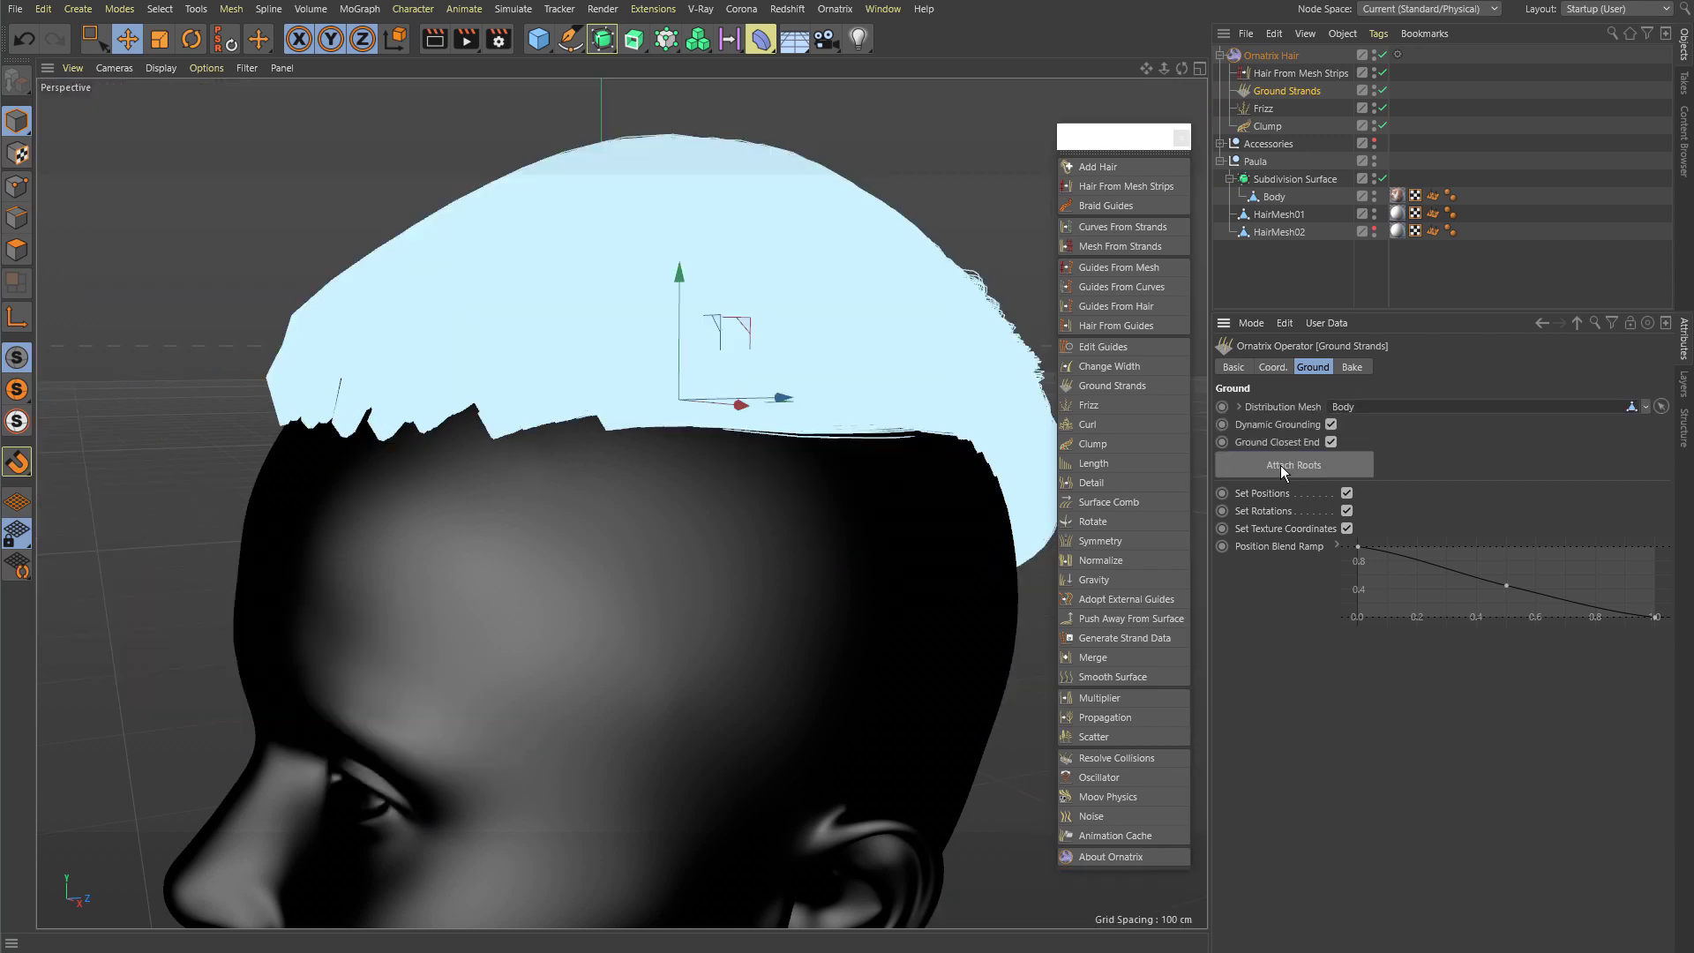
click(1341, 468)
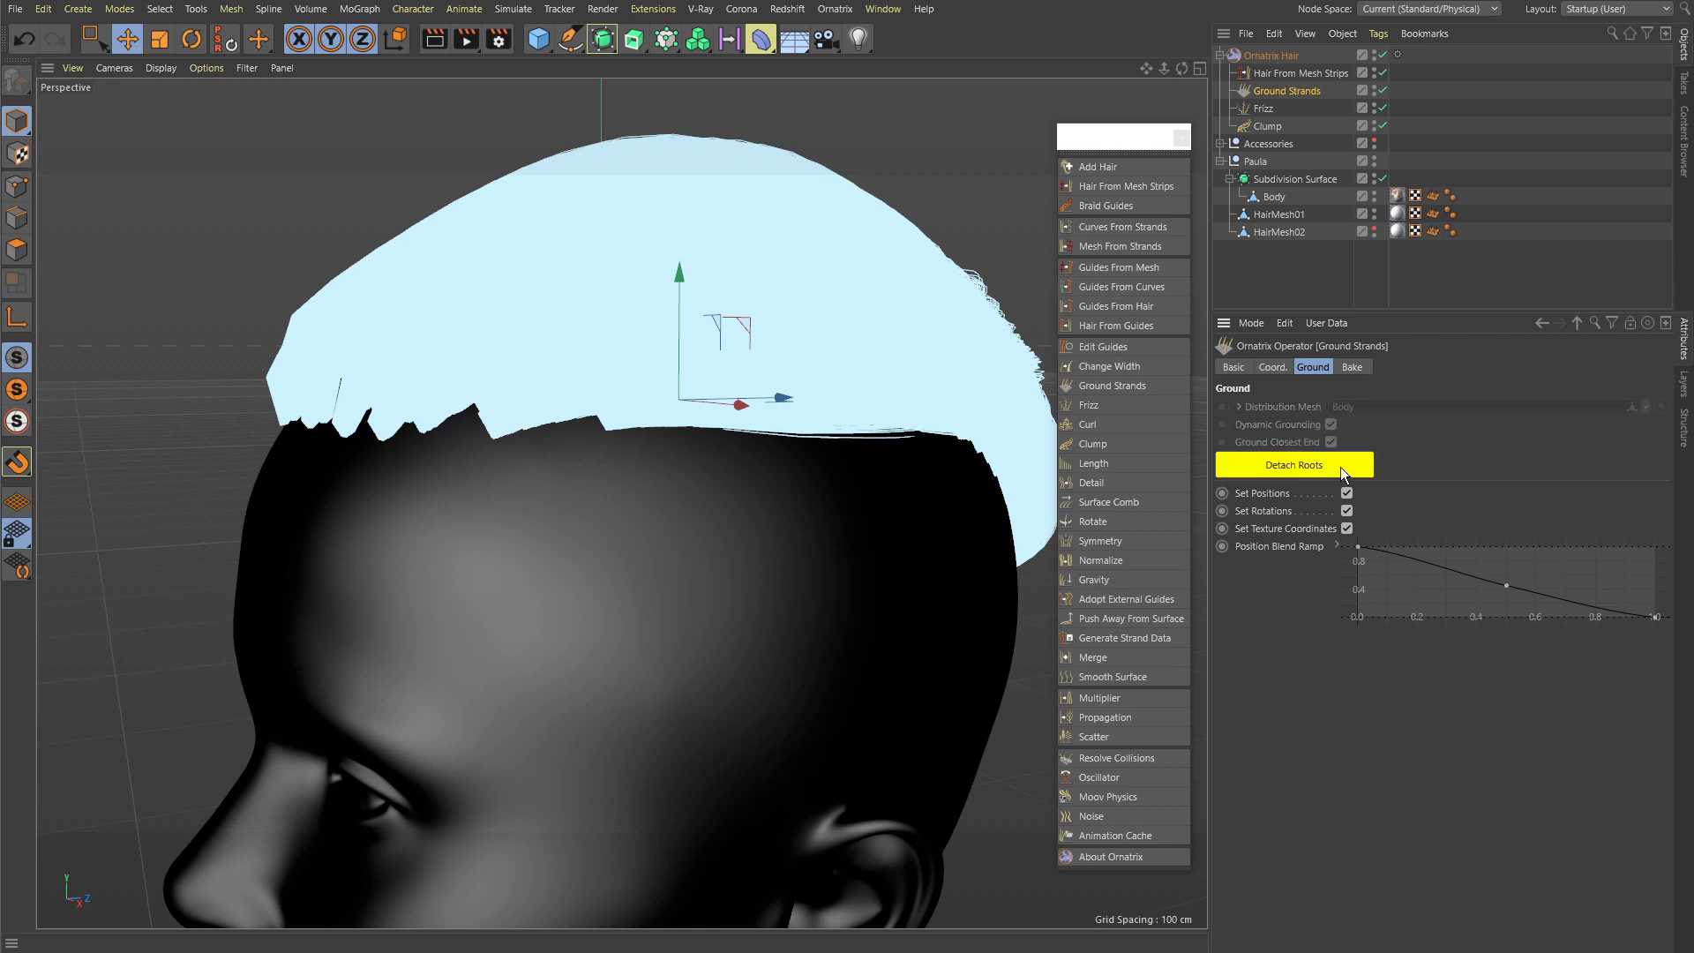
click(1269, 113)
click(1262, 129)
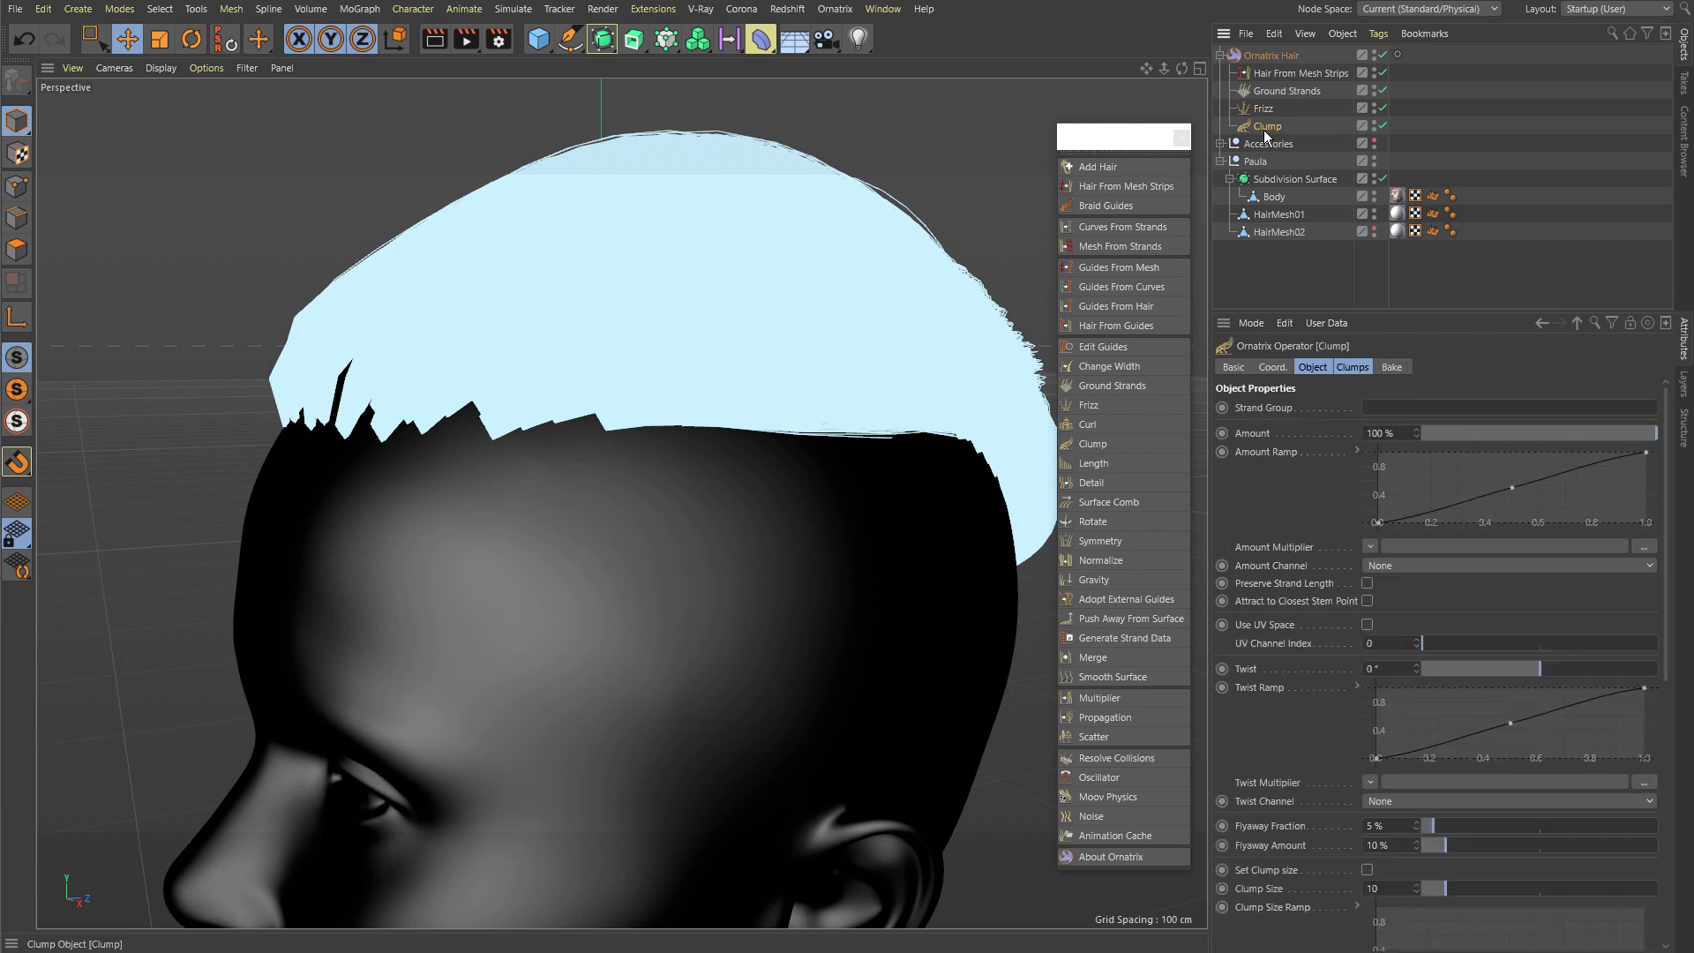
click(1266, 109)
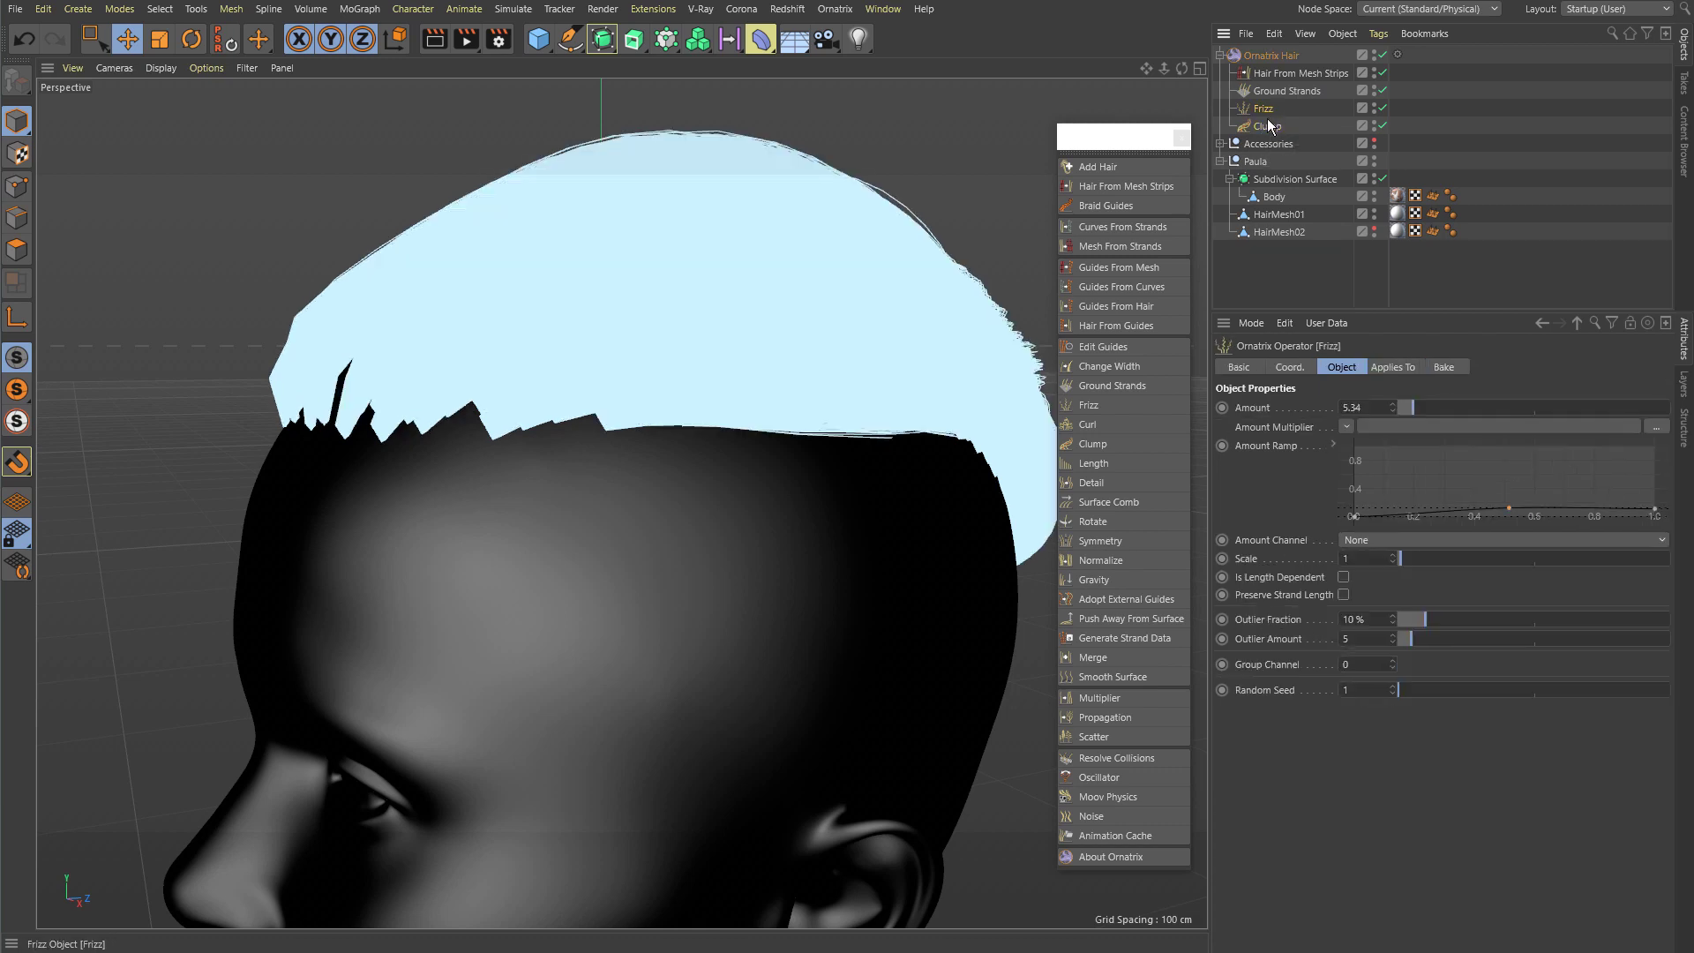
alt+drag(688, 345, 713, 383)
click(842, 310)
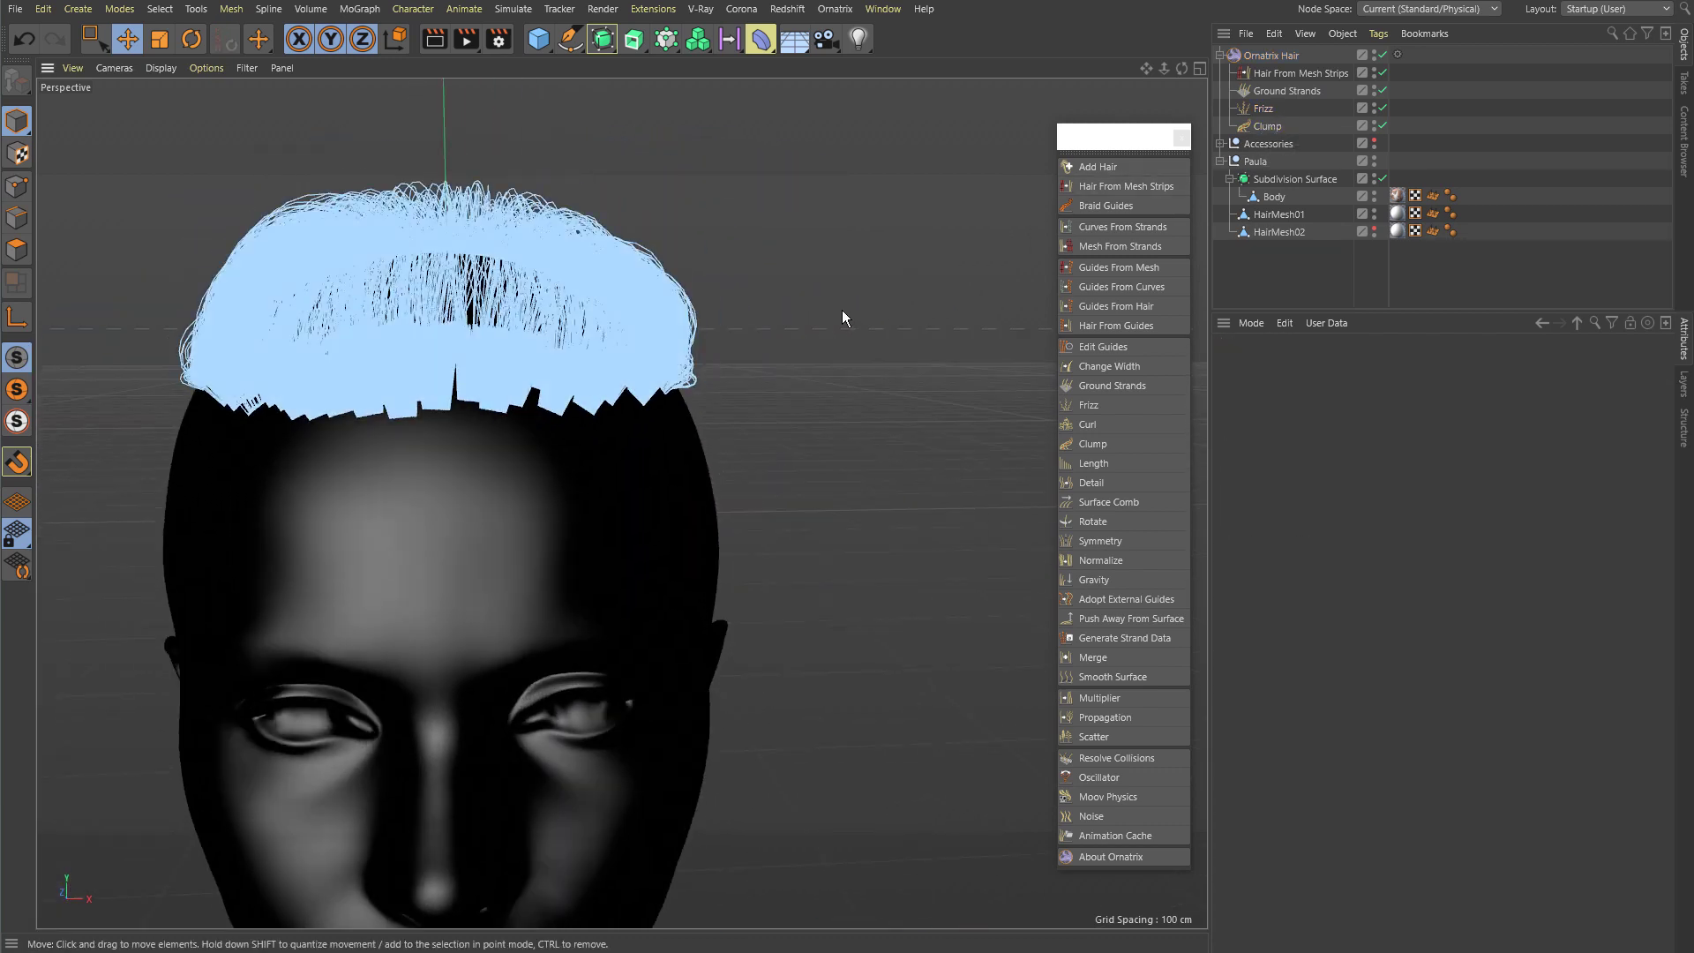
Step: Try moving the Body object to test whether the grounded hair follows the head, and undo the move
click(1275, 201)
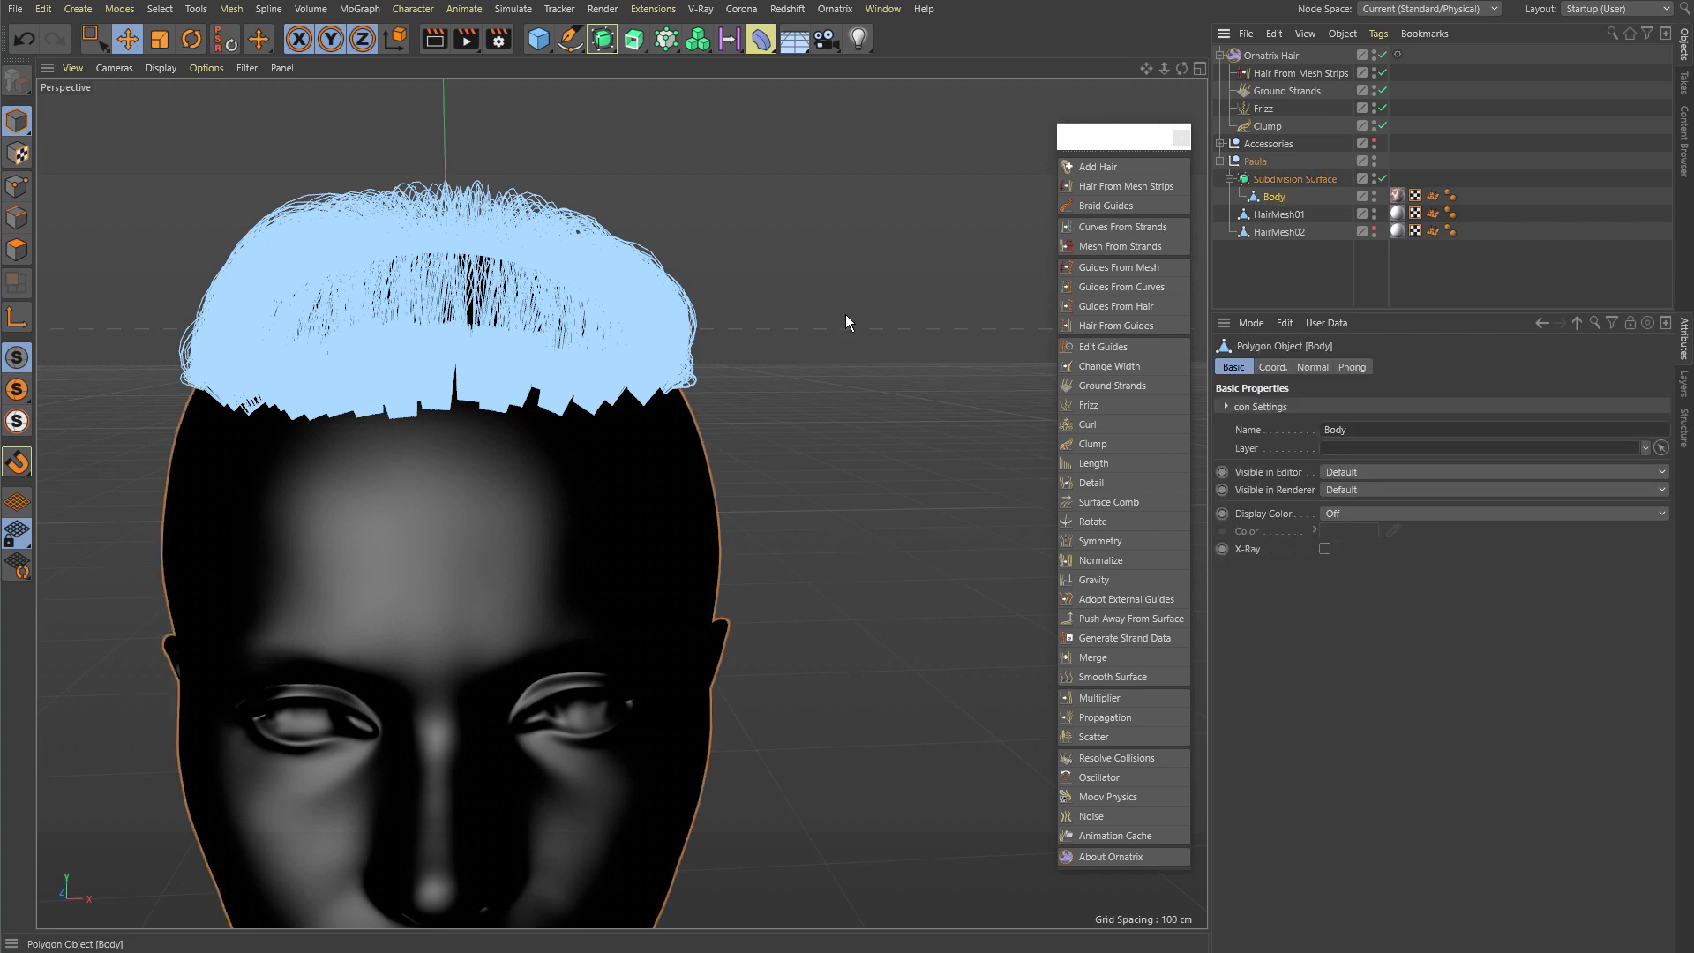
alt+drag(845, 314, 686, 374)
alt+middle_drag(686, 374, 521, 304)
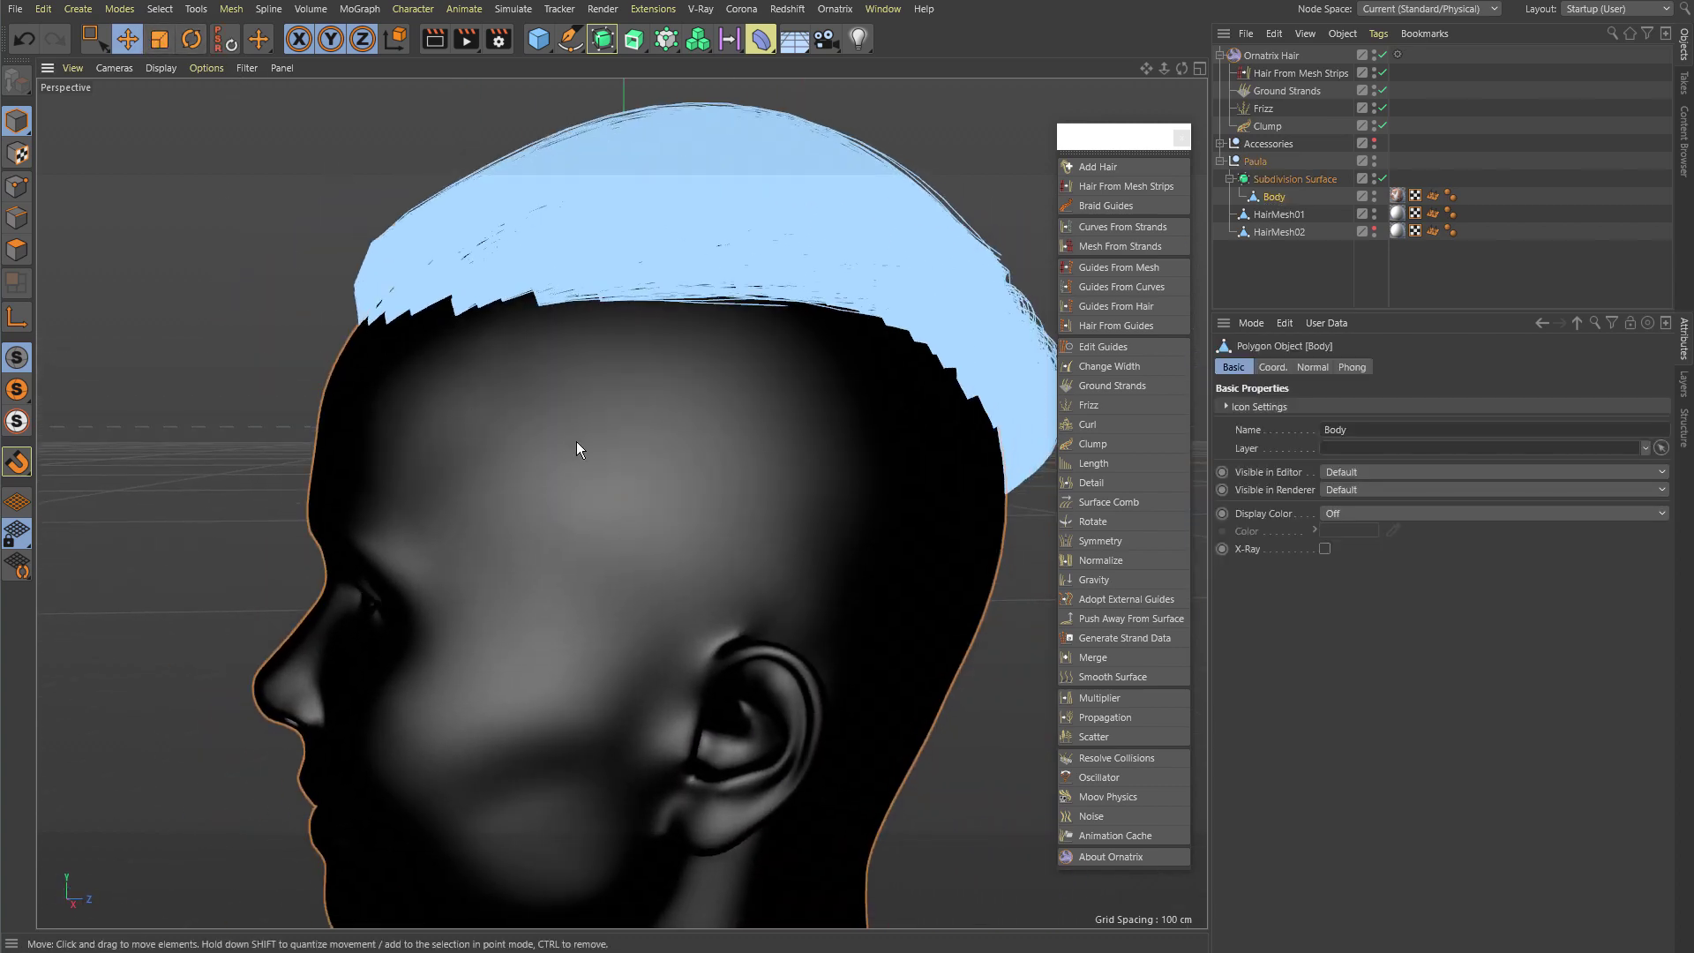
drag(576, 441, 520, 482)
key(ctrl+z)
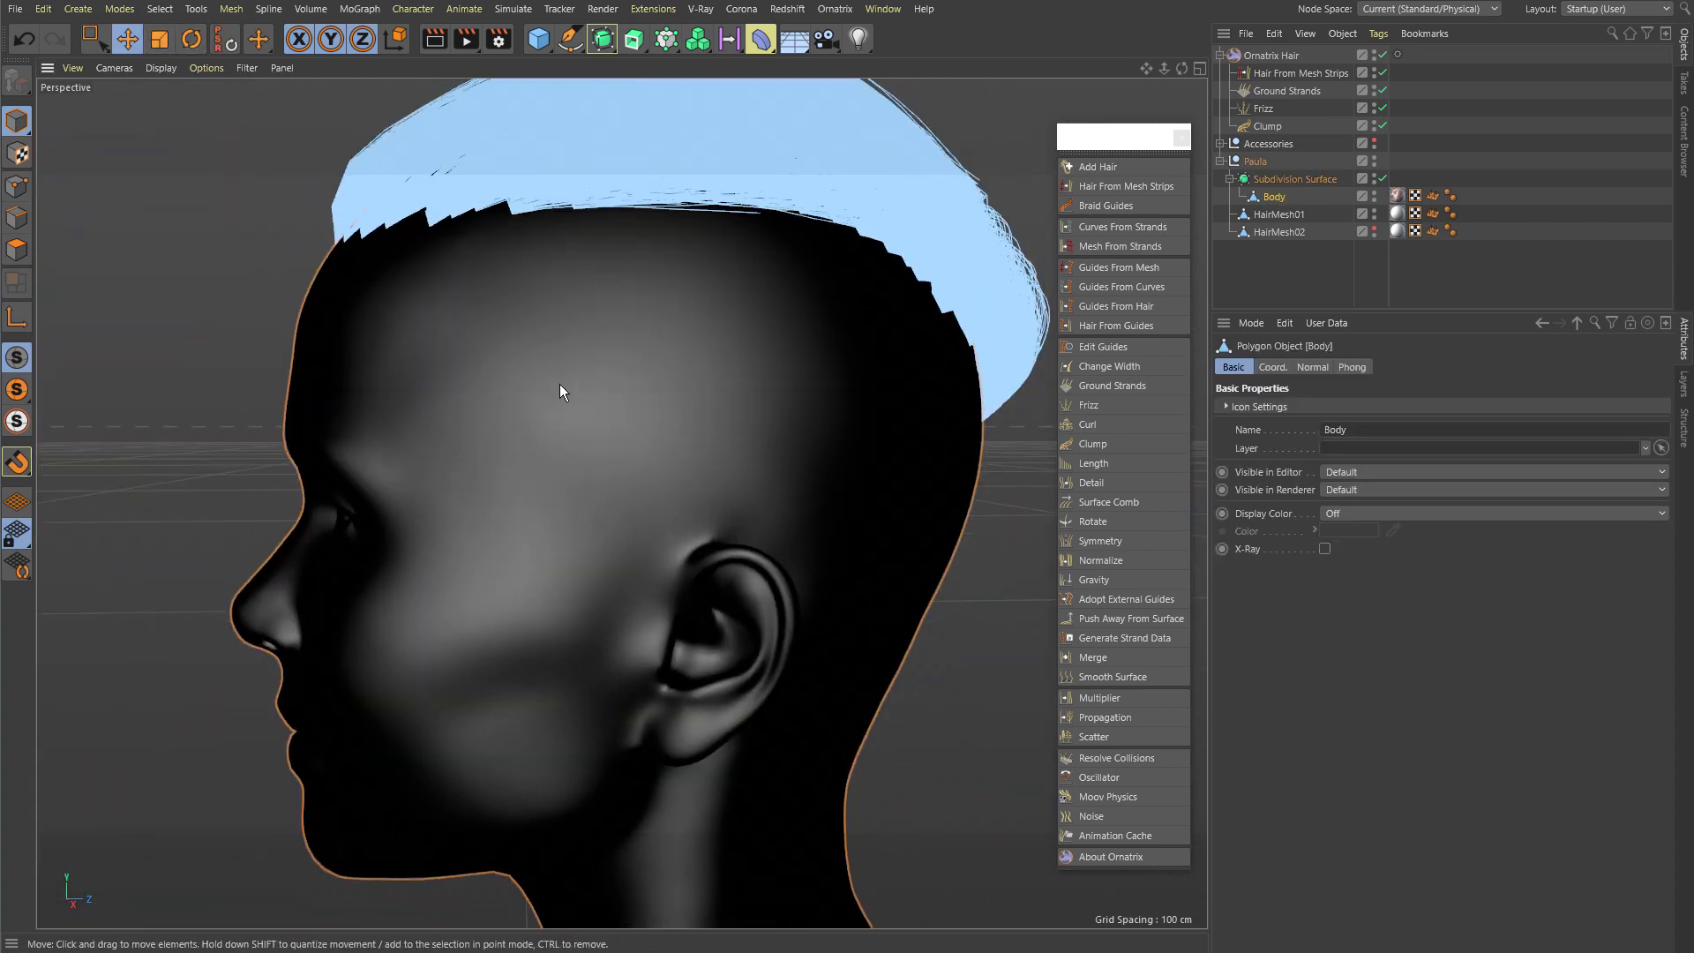
key(ctrl+z)
alt+drag(540, 395, 919, 382)
click(869, 337)
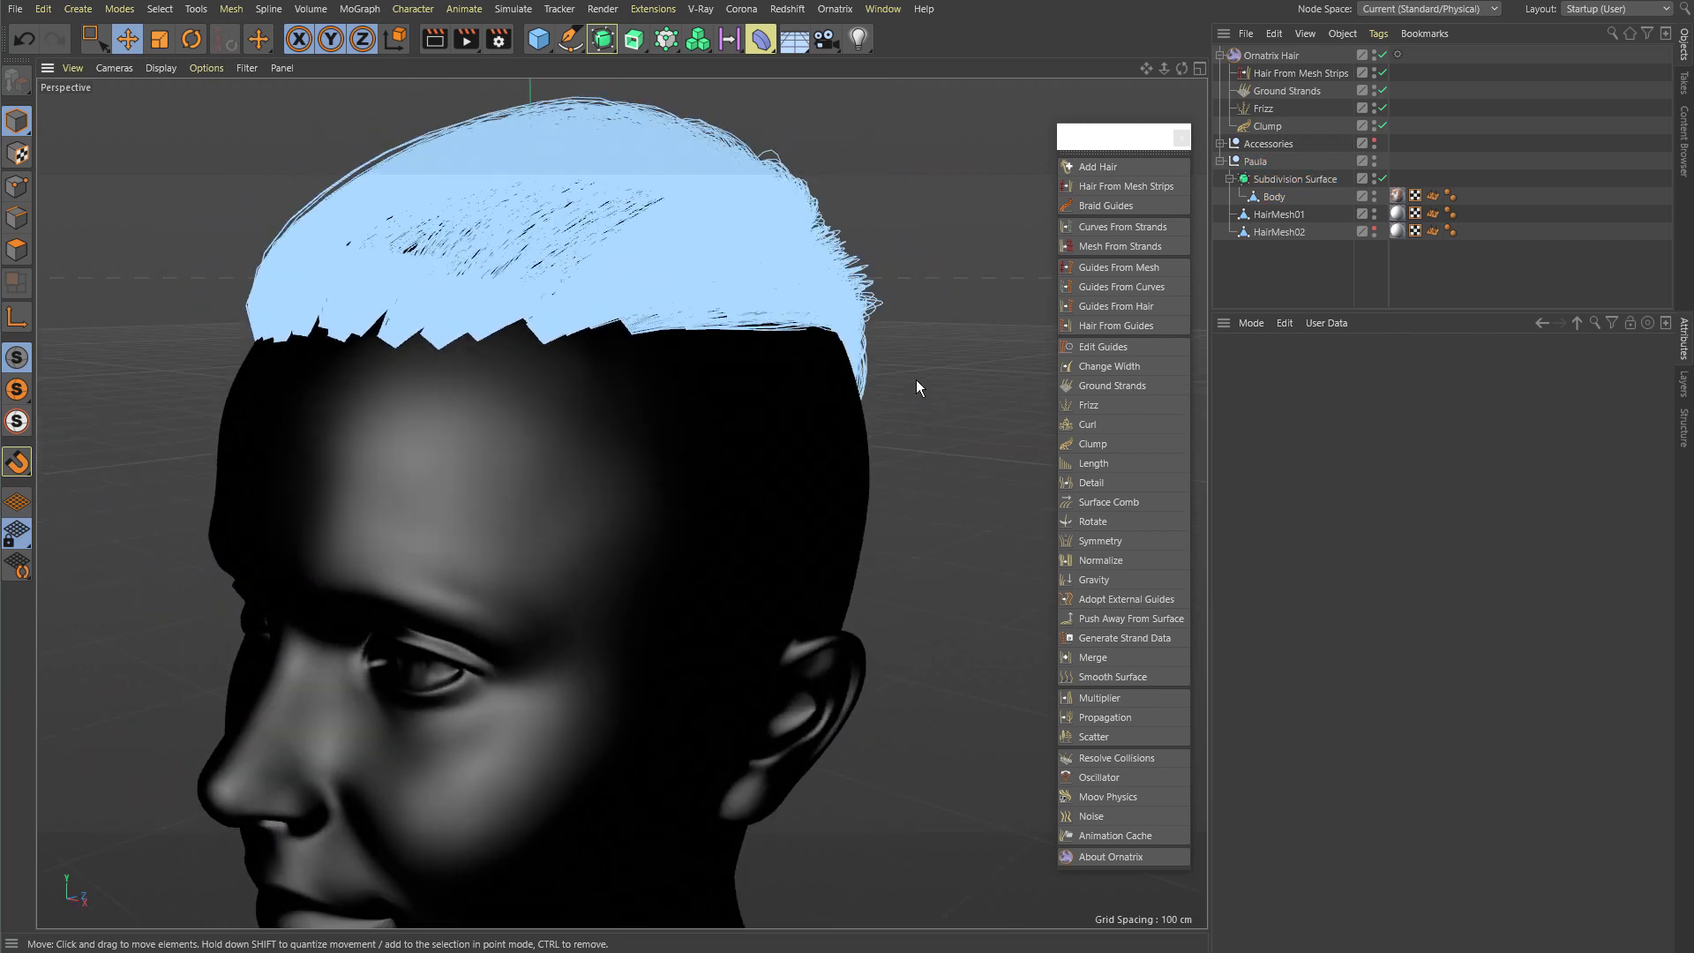
Step: Add a Mesh From Strands operator after the Clump operator of the head hair
click(1267, 127)
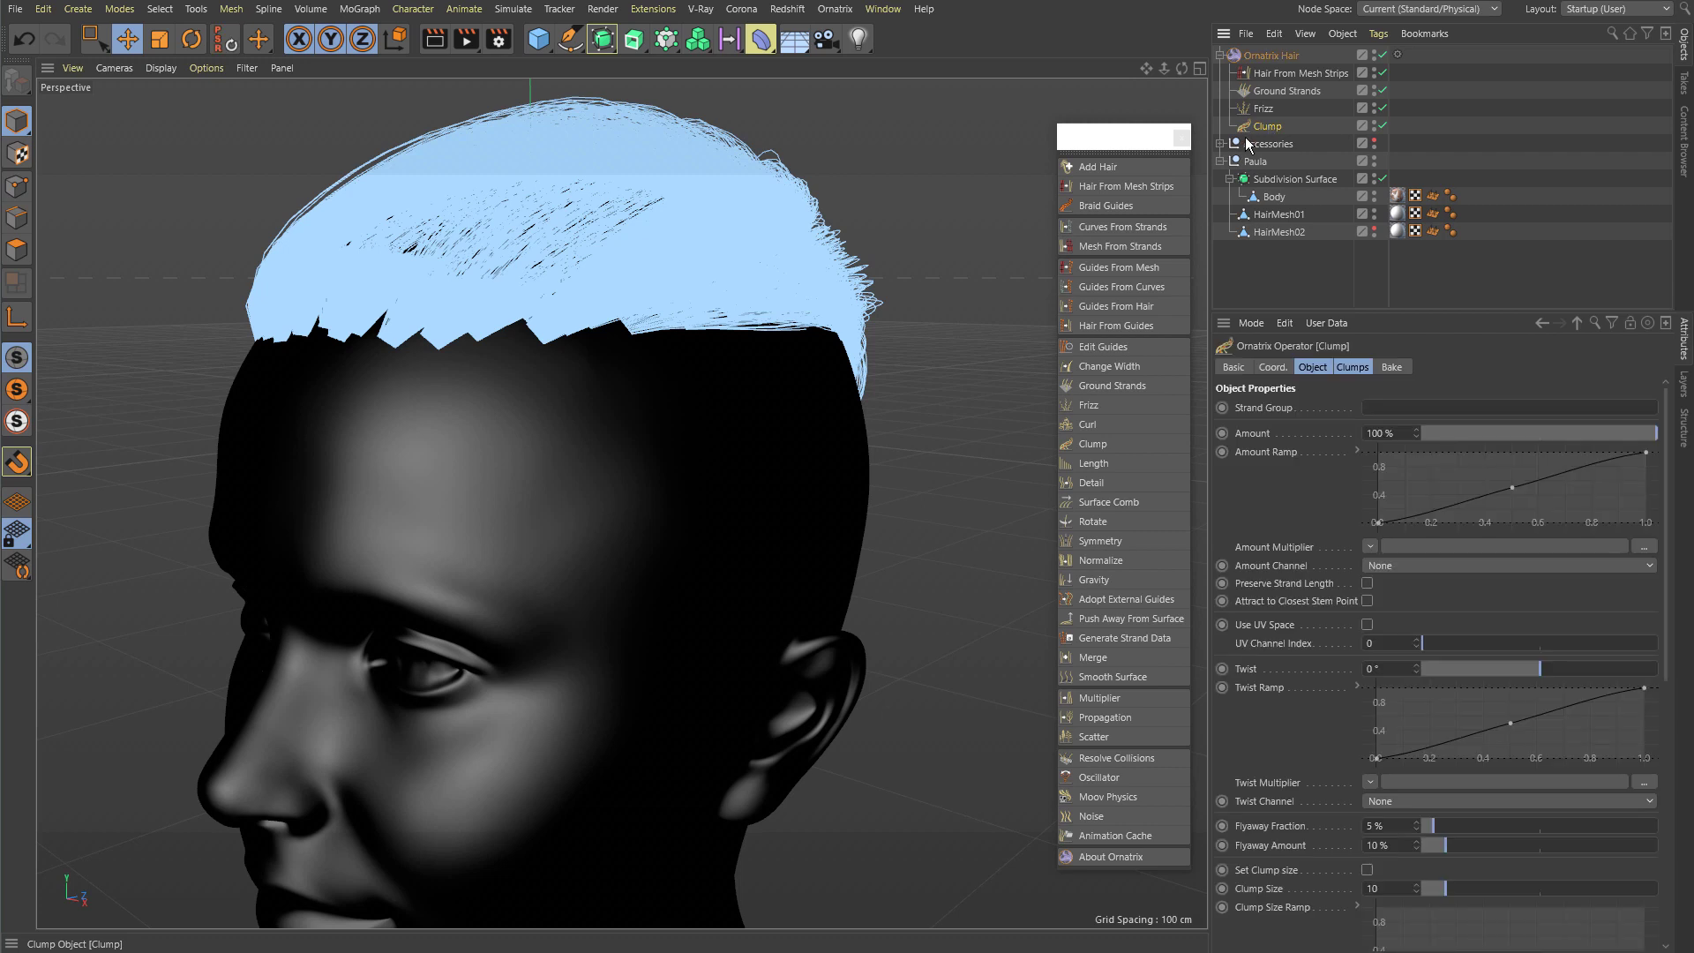
click(1110, 246)
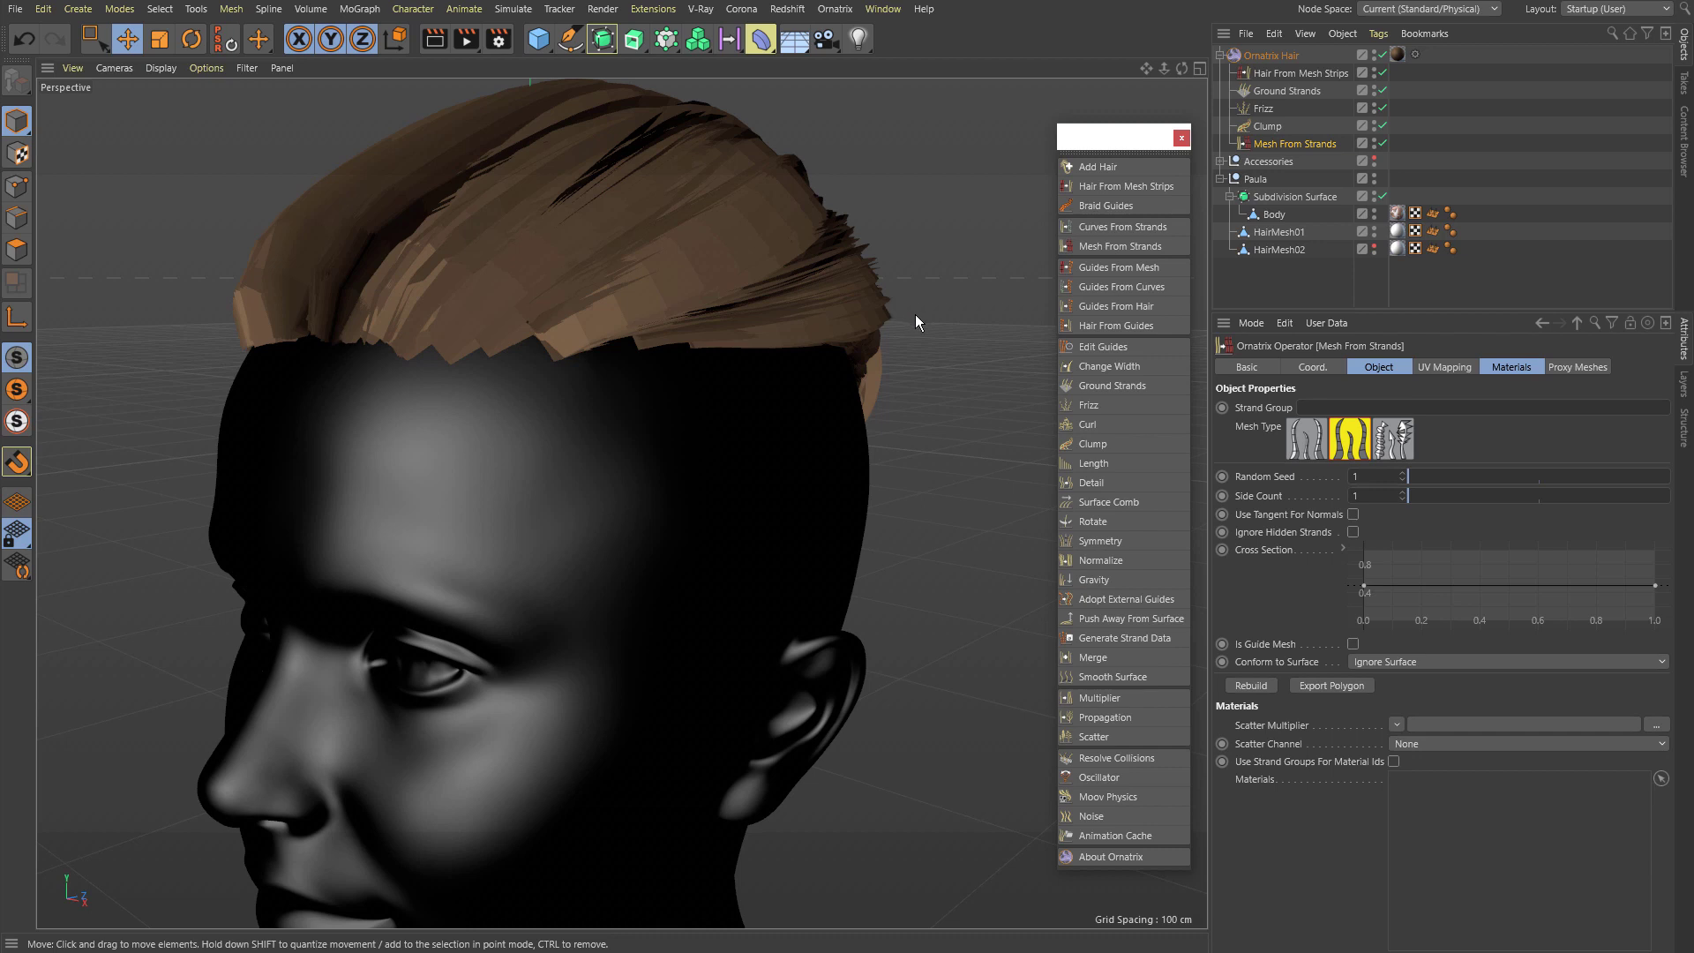
alt+drag(915, 314, 821, 318)
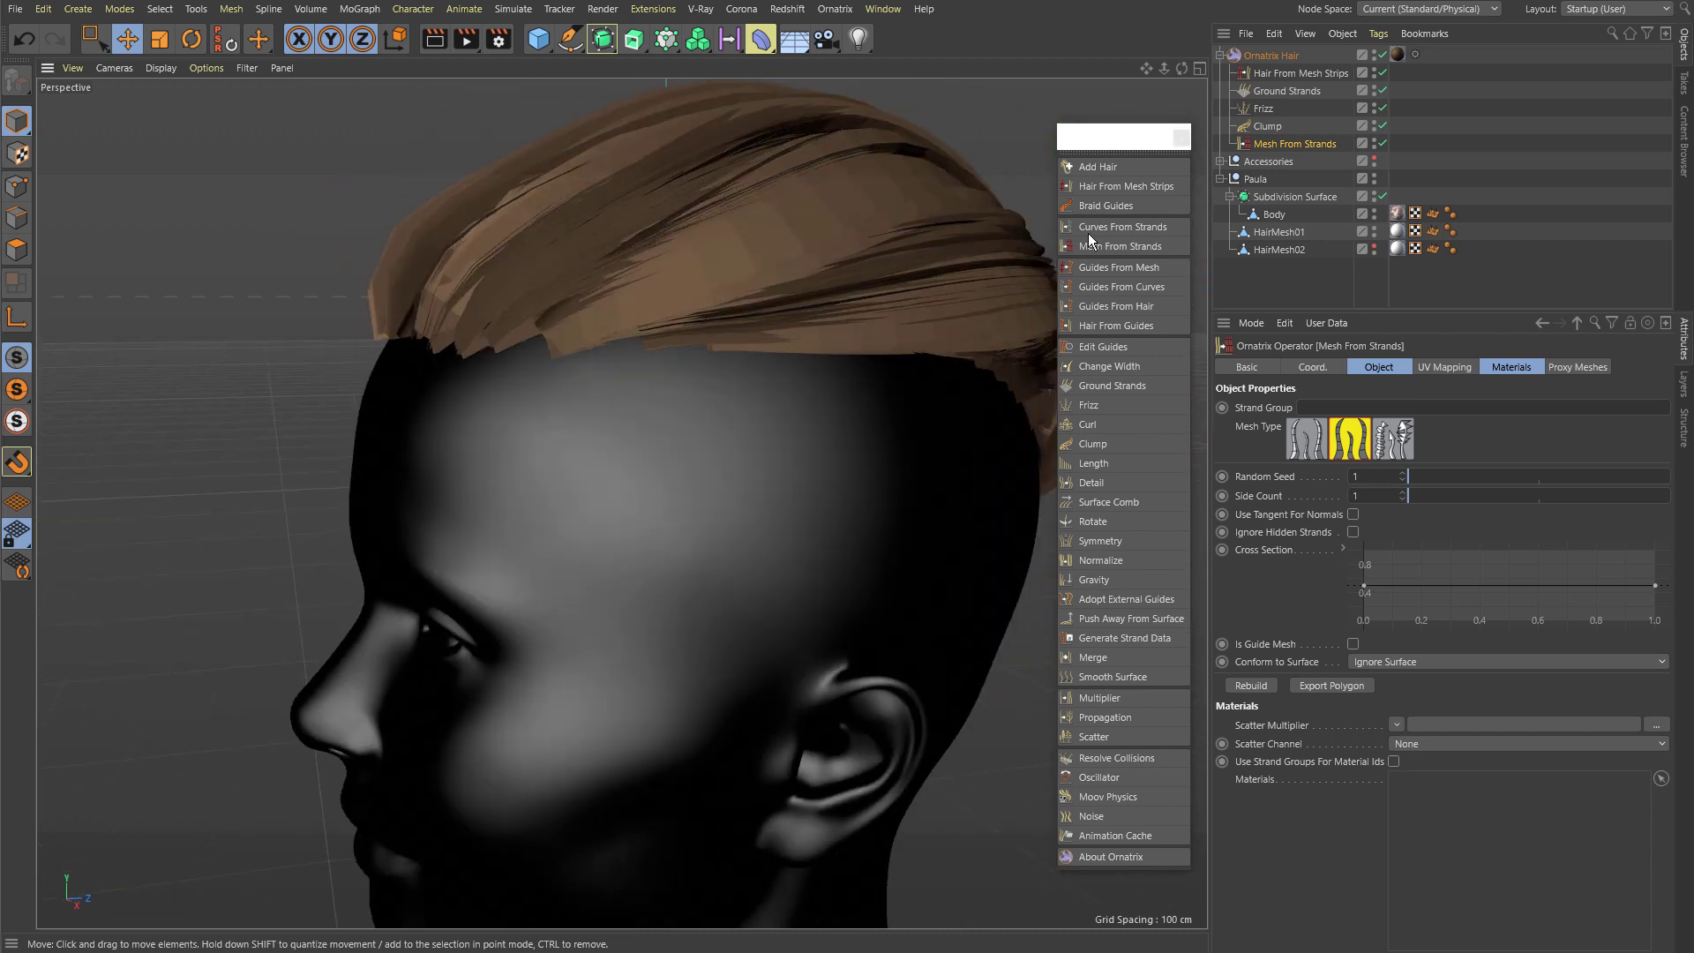
Step: Add a Change Width operator after Clump in the head hair and set its width to 0.1 cm
click(1267, 126)
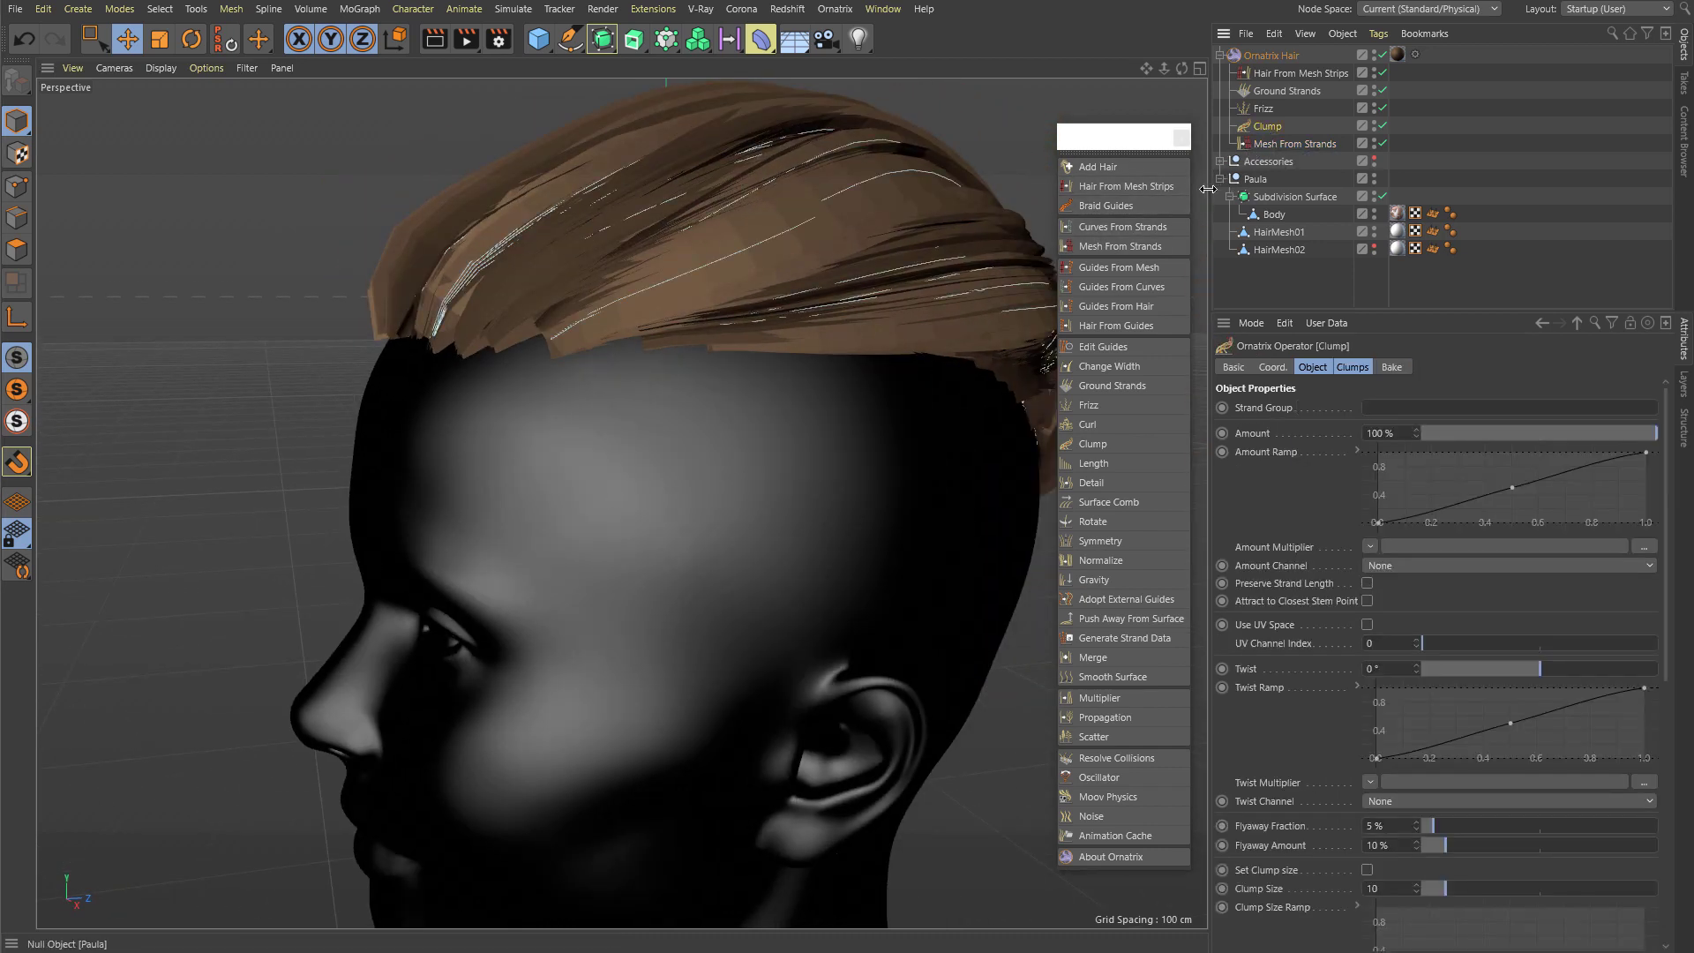
click(1097, 367)
alt+drag(701, 368, 802, 355)
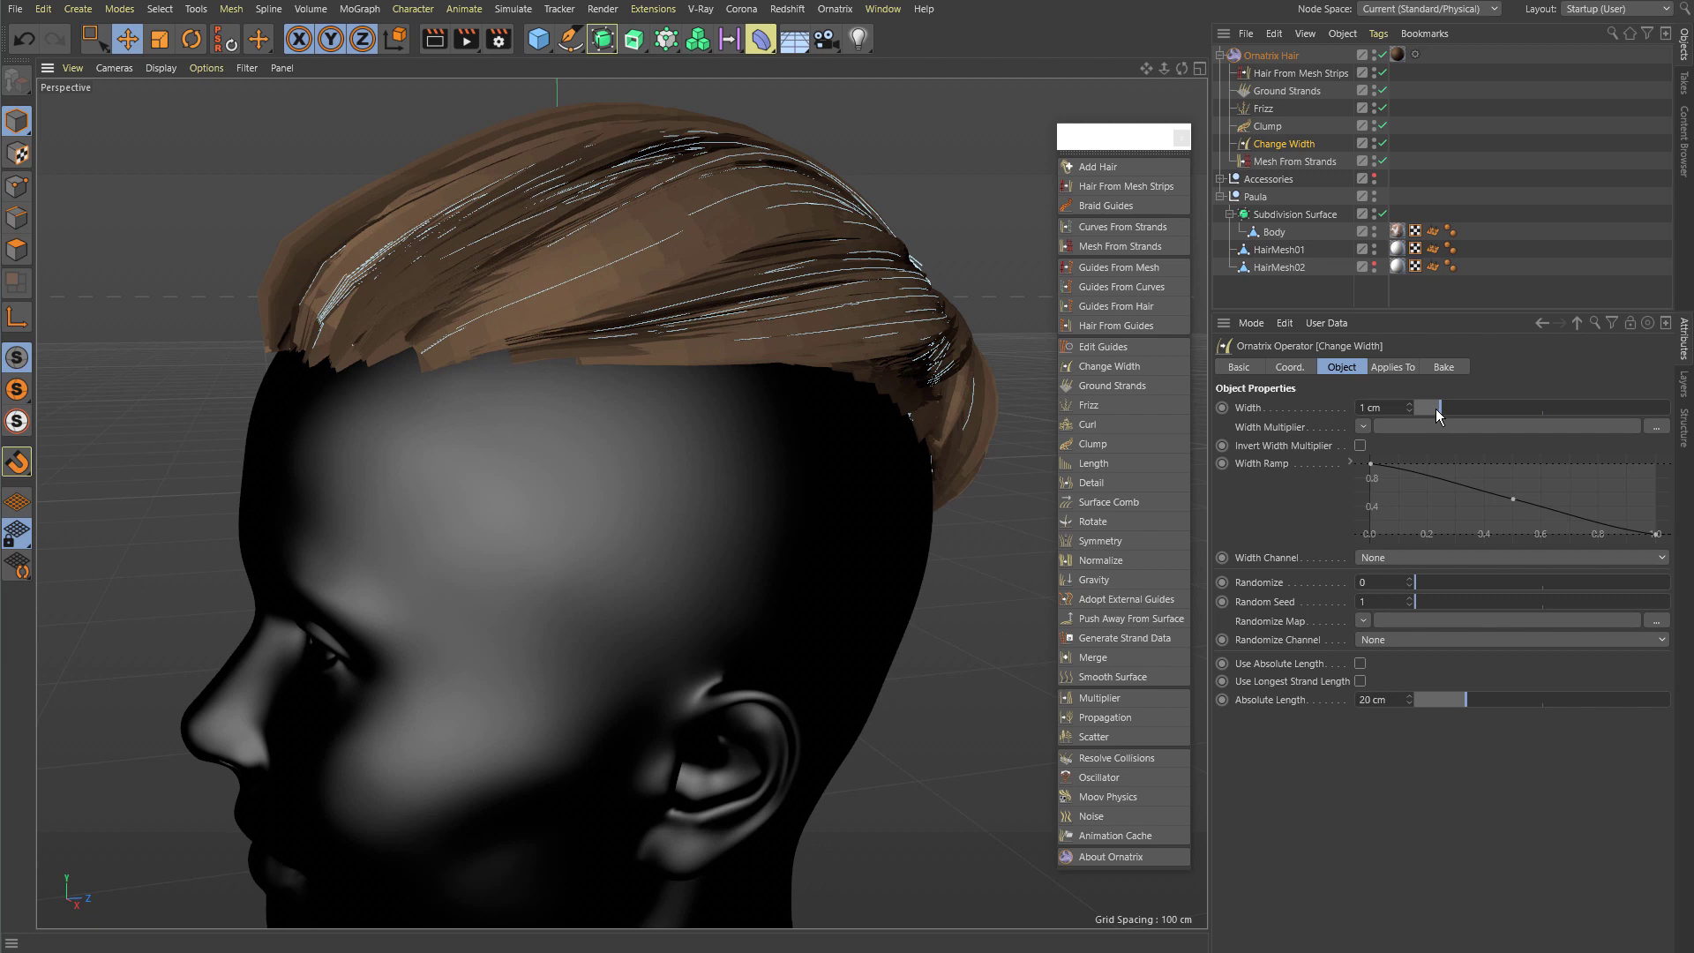
drag(1437, 410, 1393, 411)
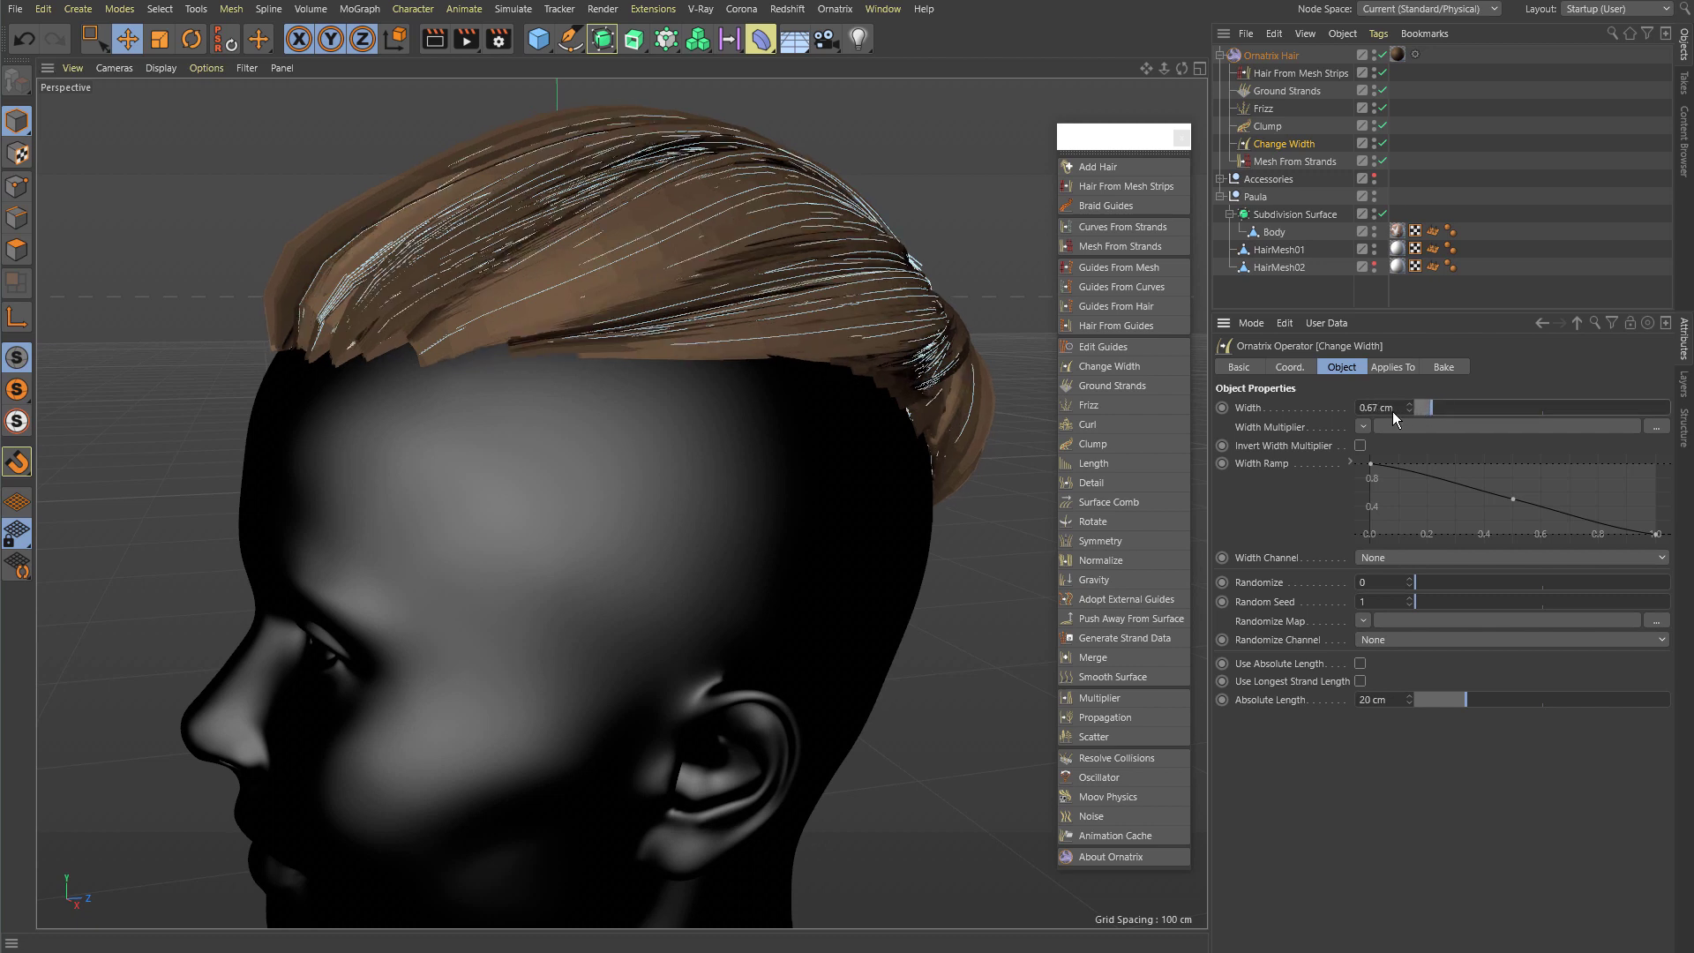
double_click(1393, 409)
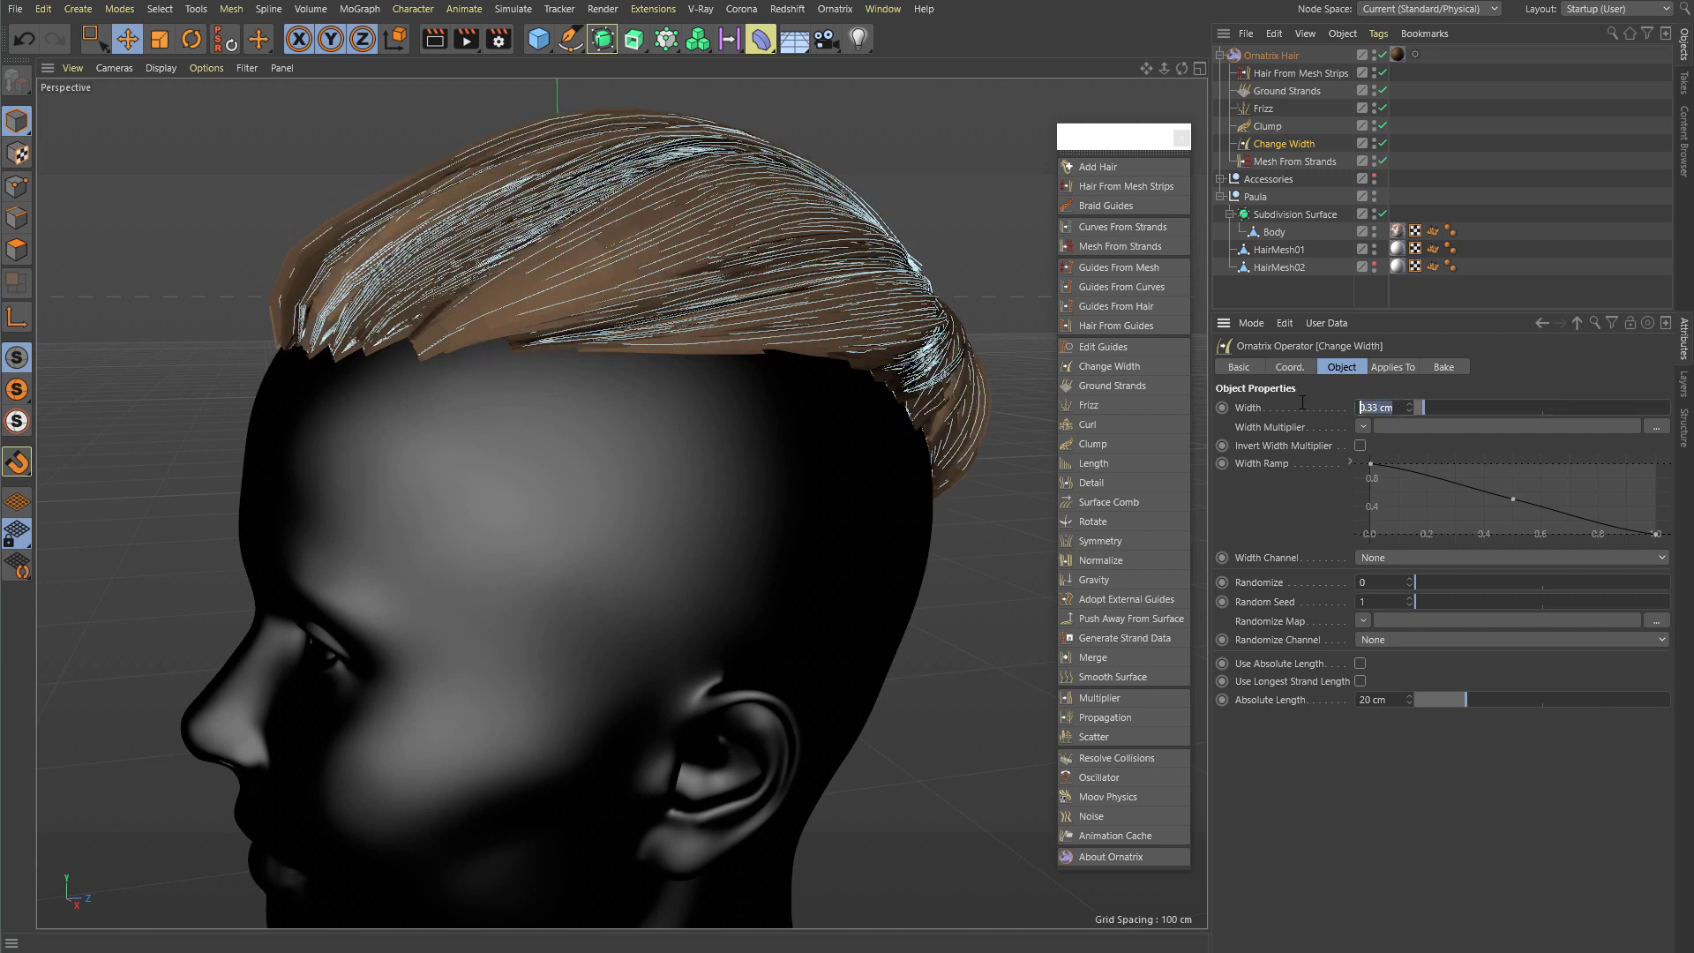
text(0.1)
key(Return)
click(966, 243)
alt+drag(586, 299, 579, 473)
alt+drag(476, 402, 635, 413)
Step: Add a Detail operator after Change Width with a View Point Count of 40 and Smoothing of 1
click(1282, 144)
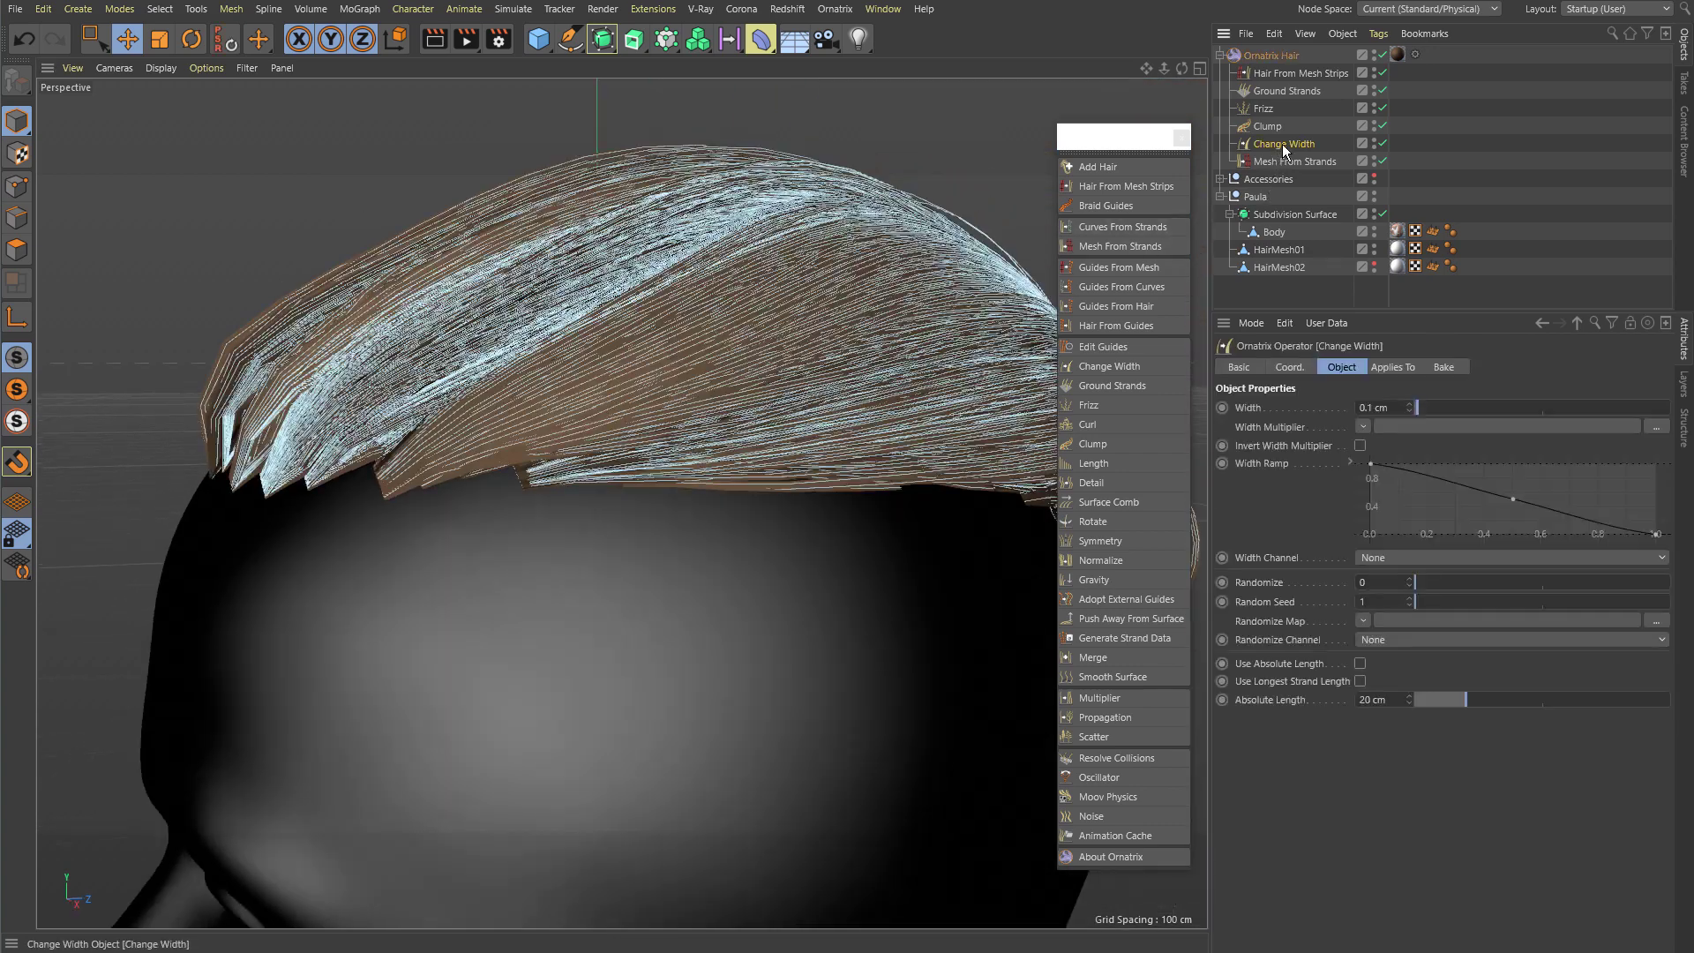
click(1093, 483)
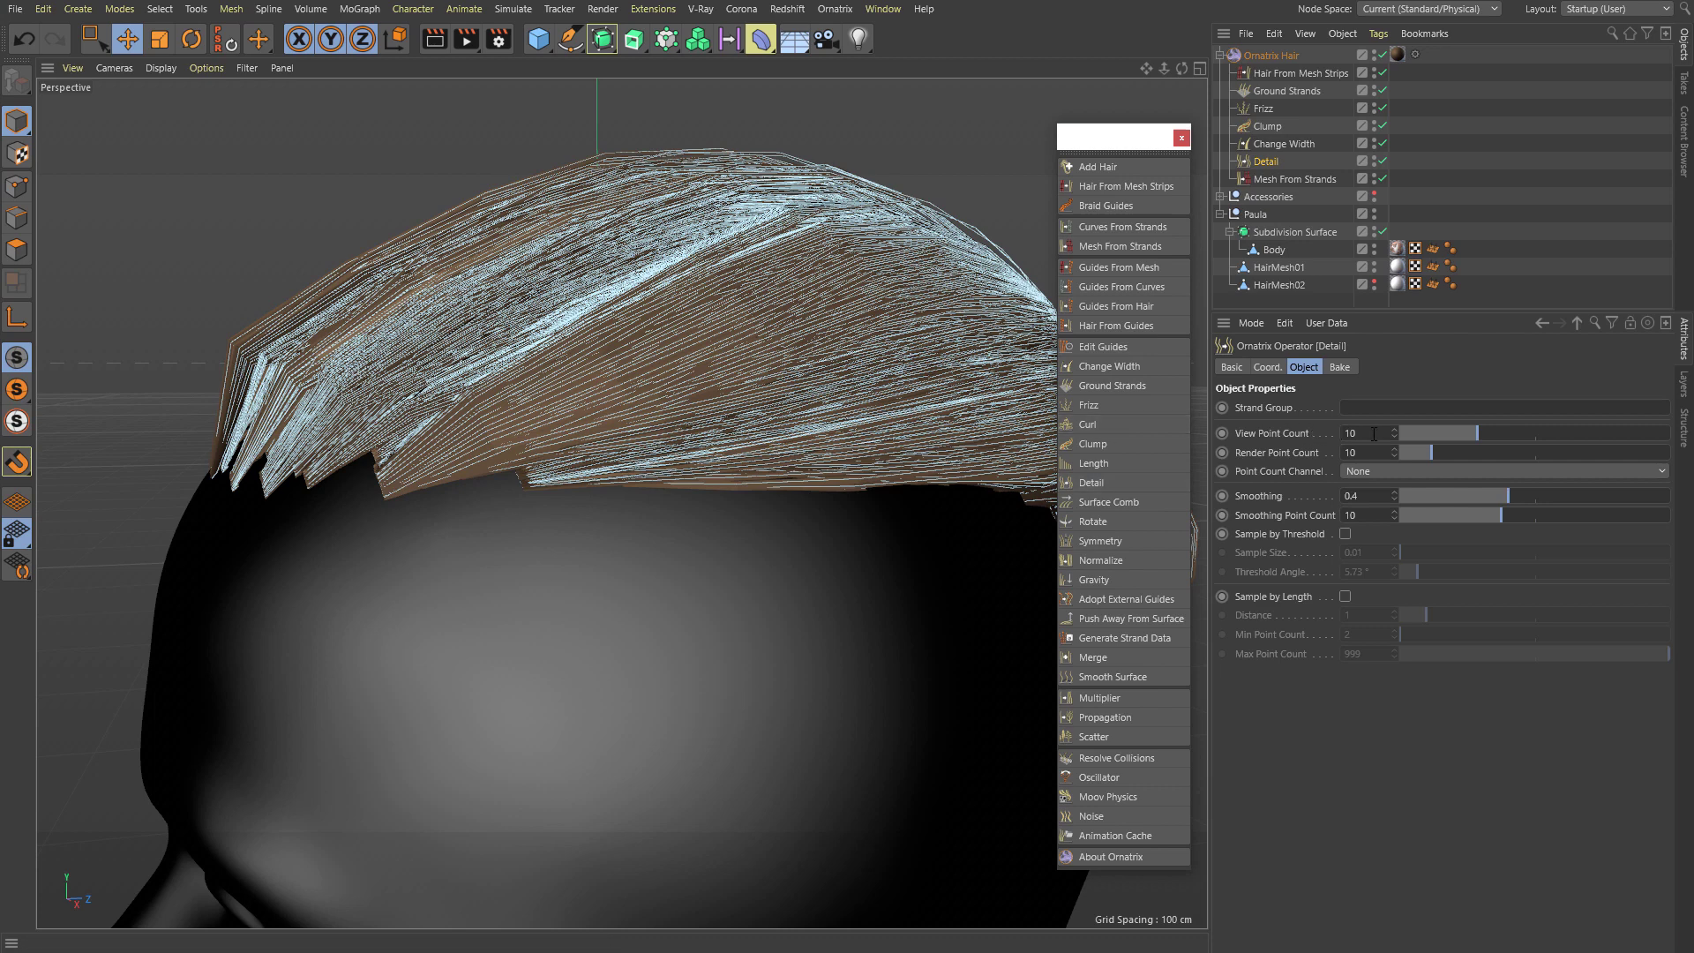
double_click(1375, 433)
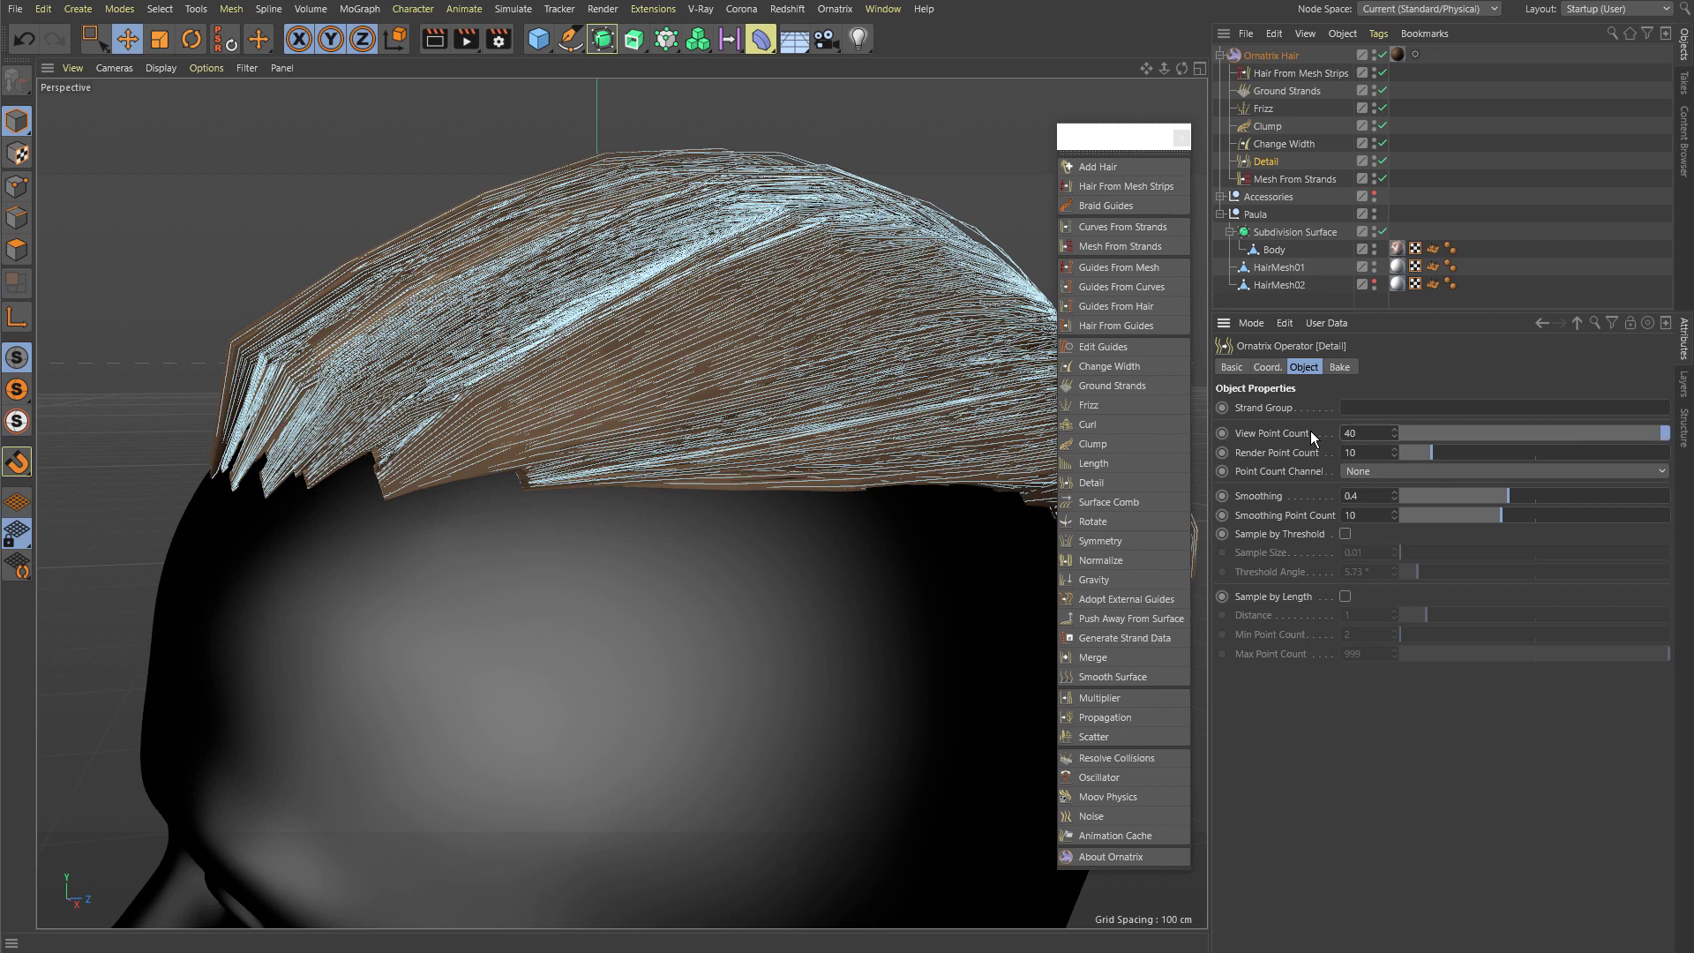
drag(1516, 495, 1378, 500)
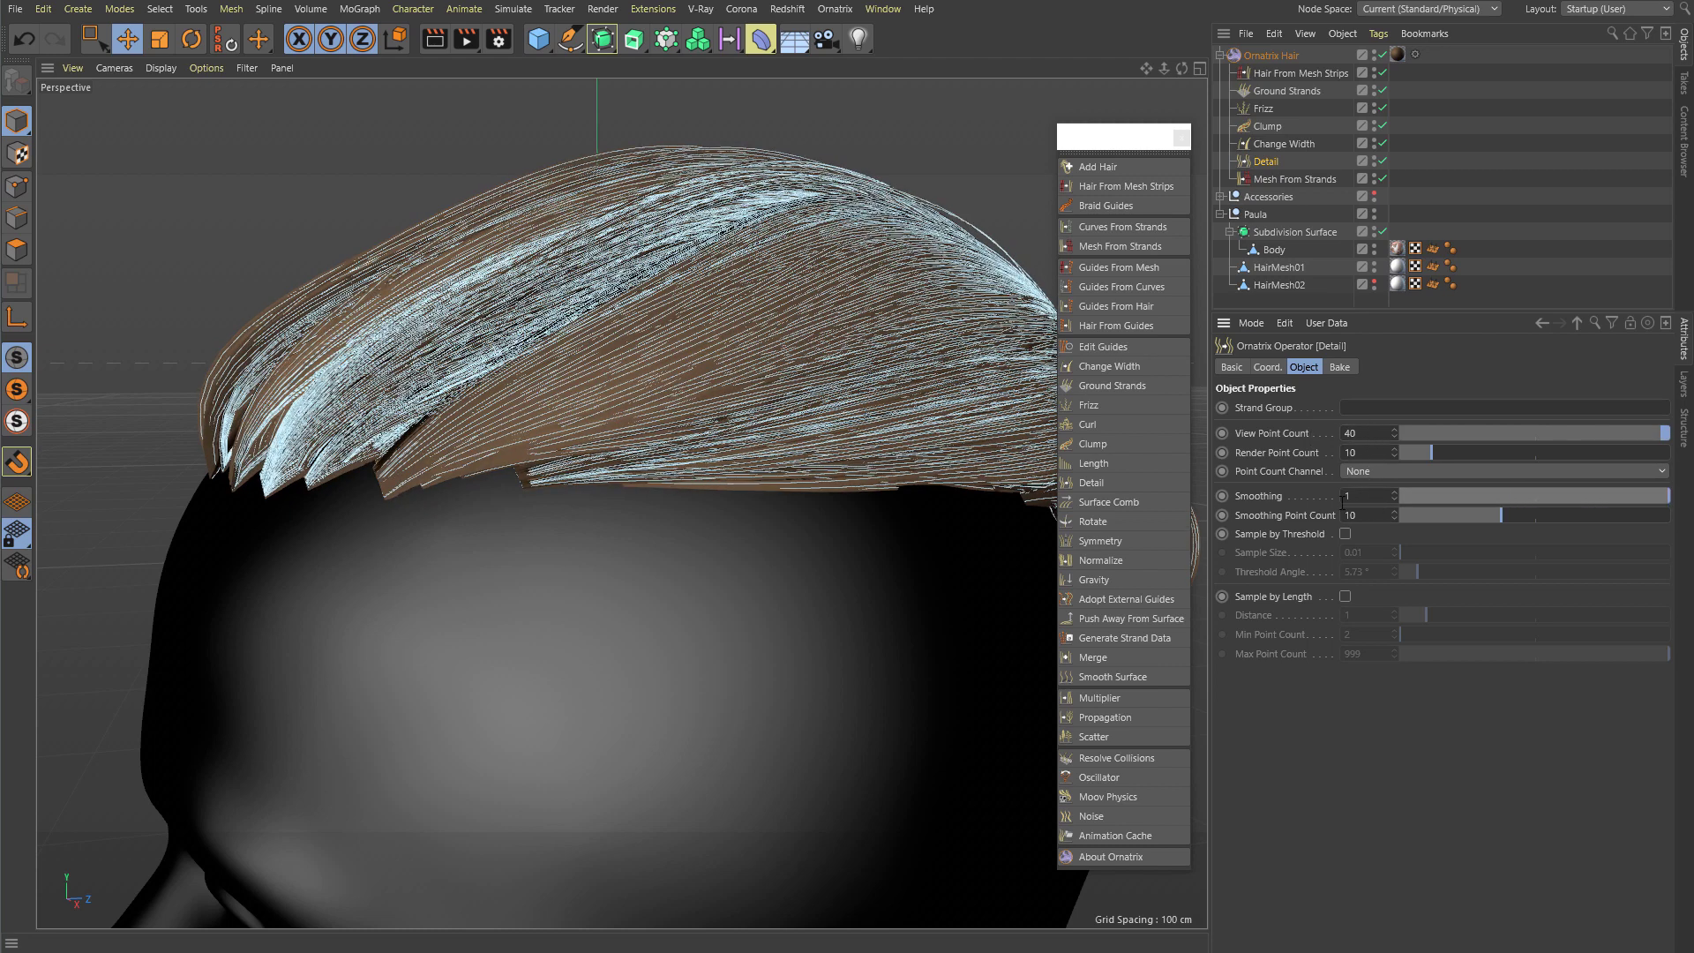
alt+drag(536, 486, 474, 447)
scroll(473, 447, up, 3)
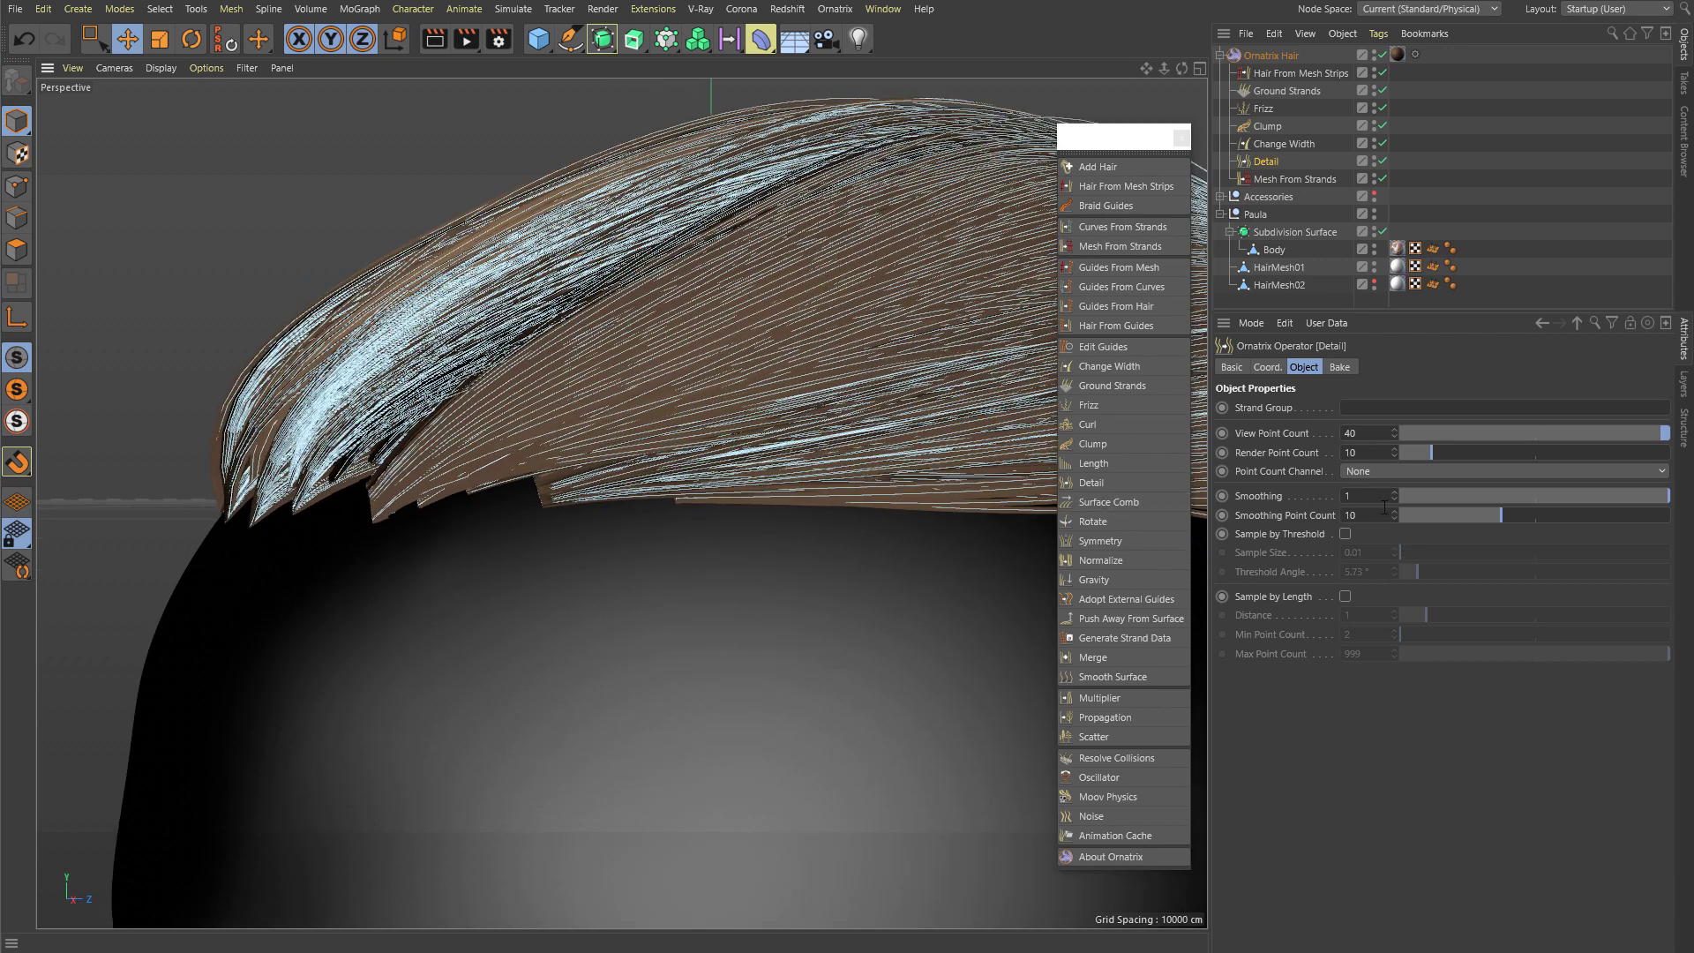
Step: Create a second Ornatrix hair from the ponytail mesh HairMesh02 with Hair From Mesh Strips
click(774, 309)
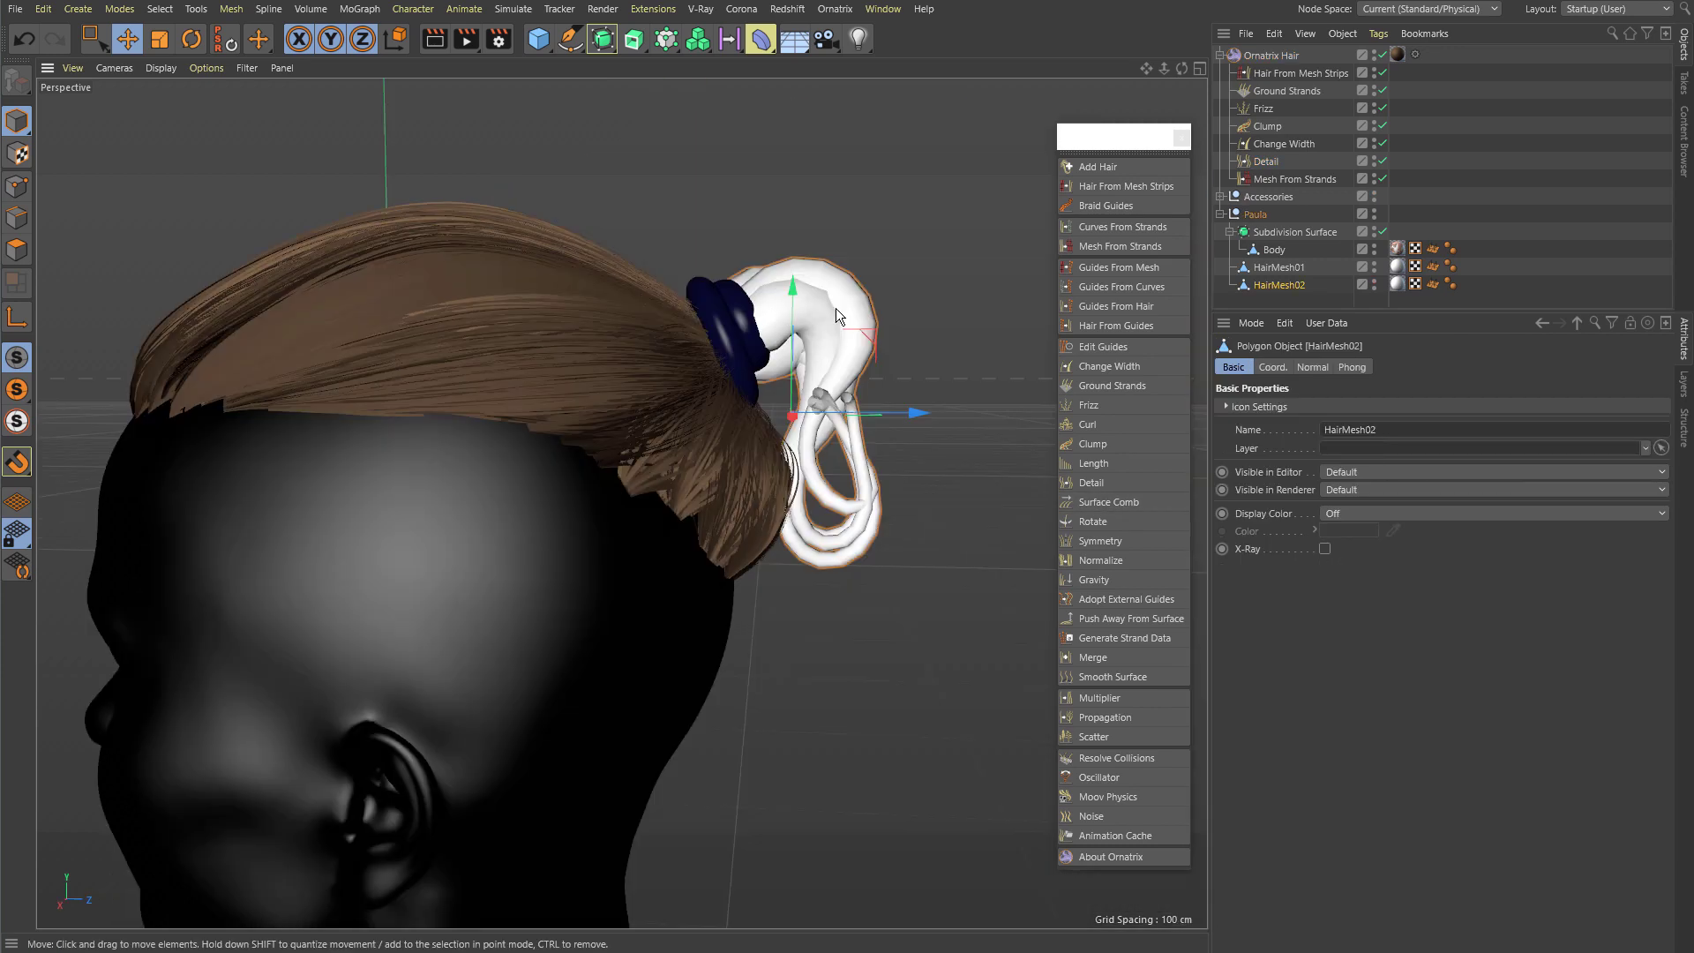
scroll(812, 317, up, 5)
alt+drag(802, 343, 781, 353)
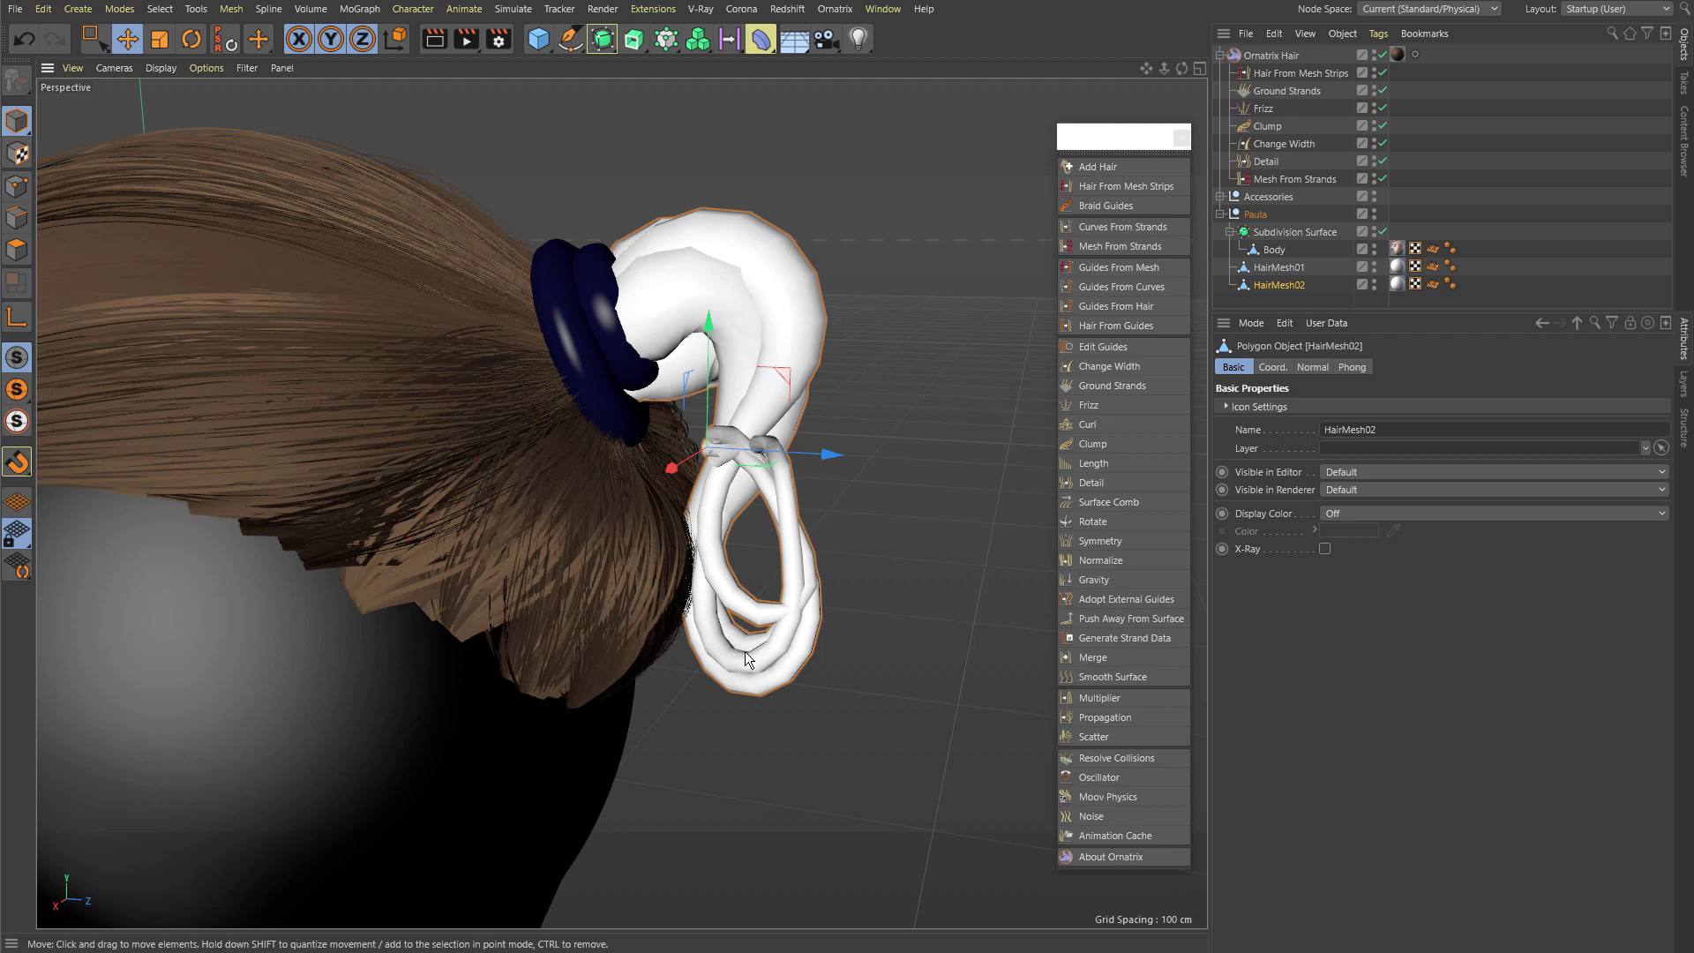
click(602, 321)
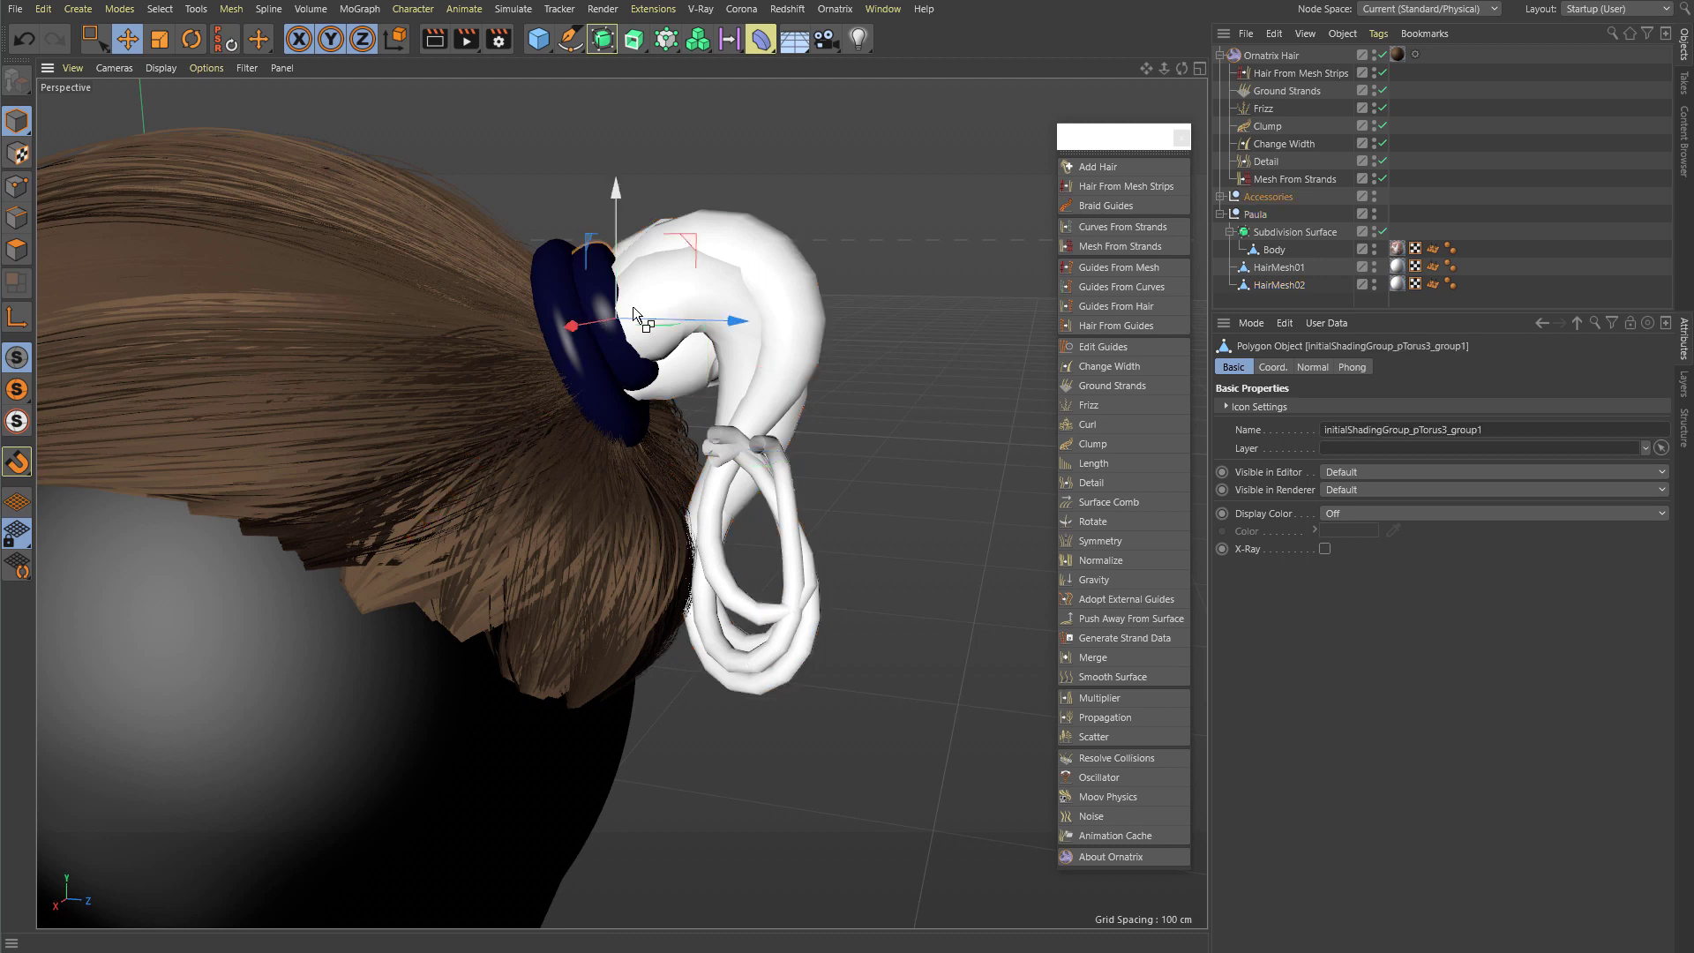
click(743, 239)
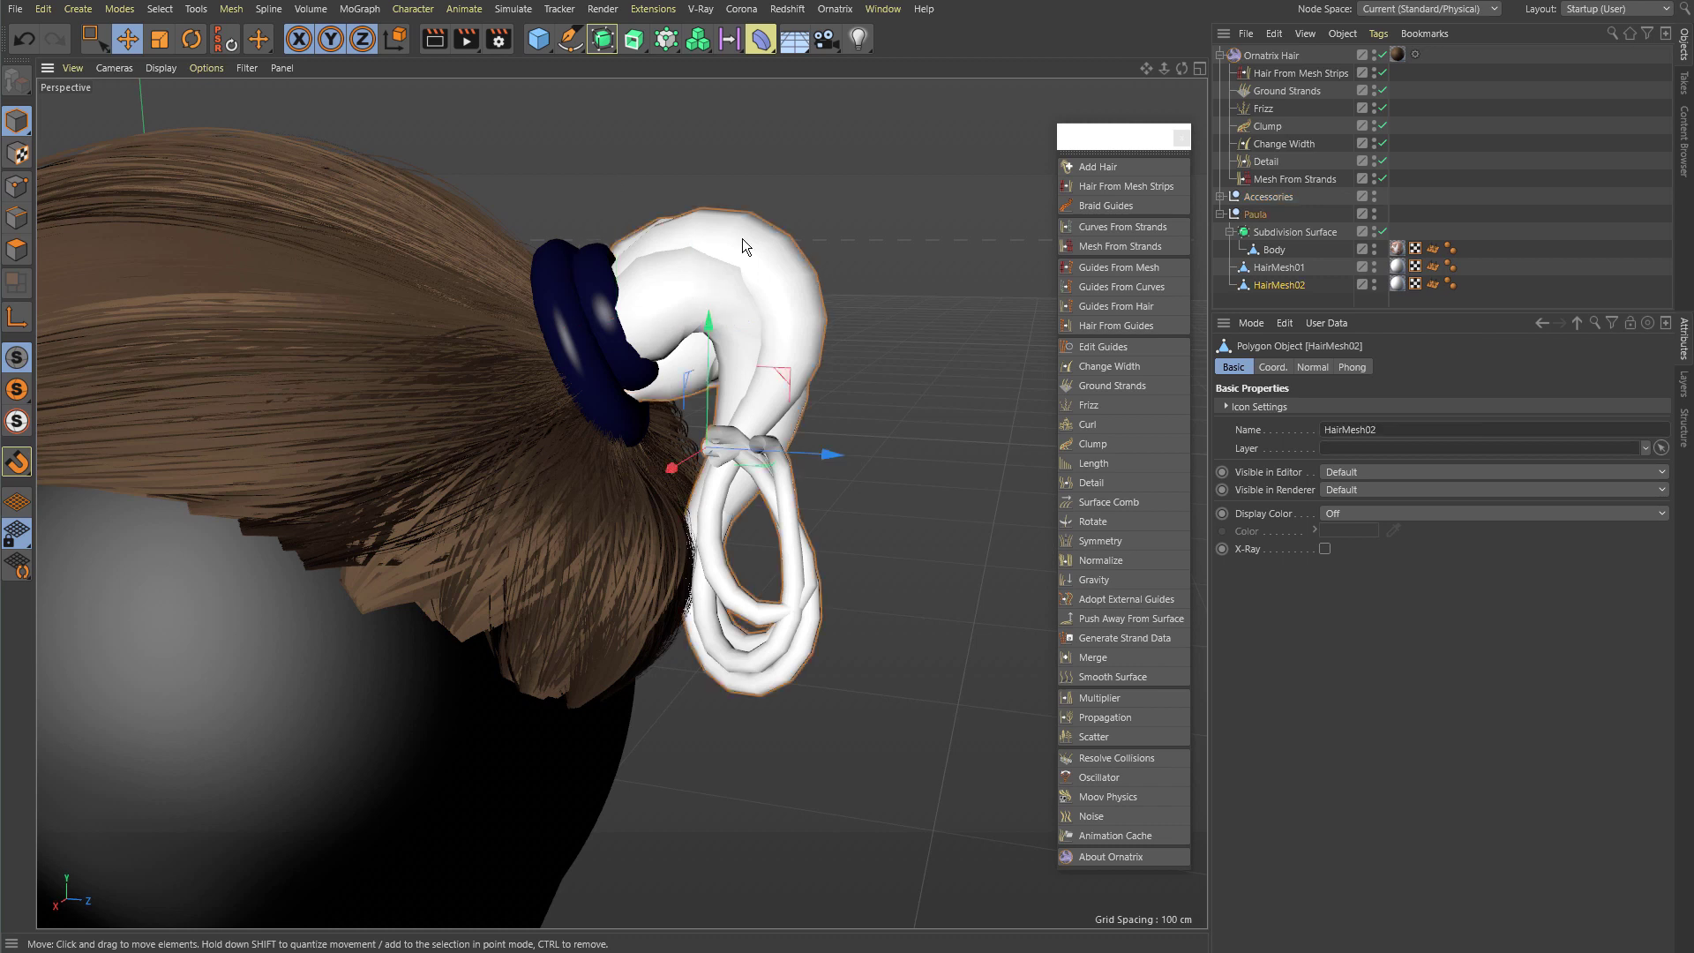
click(1120, 188)
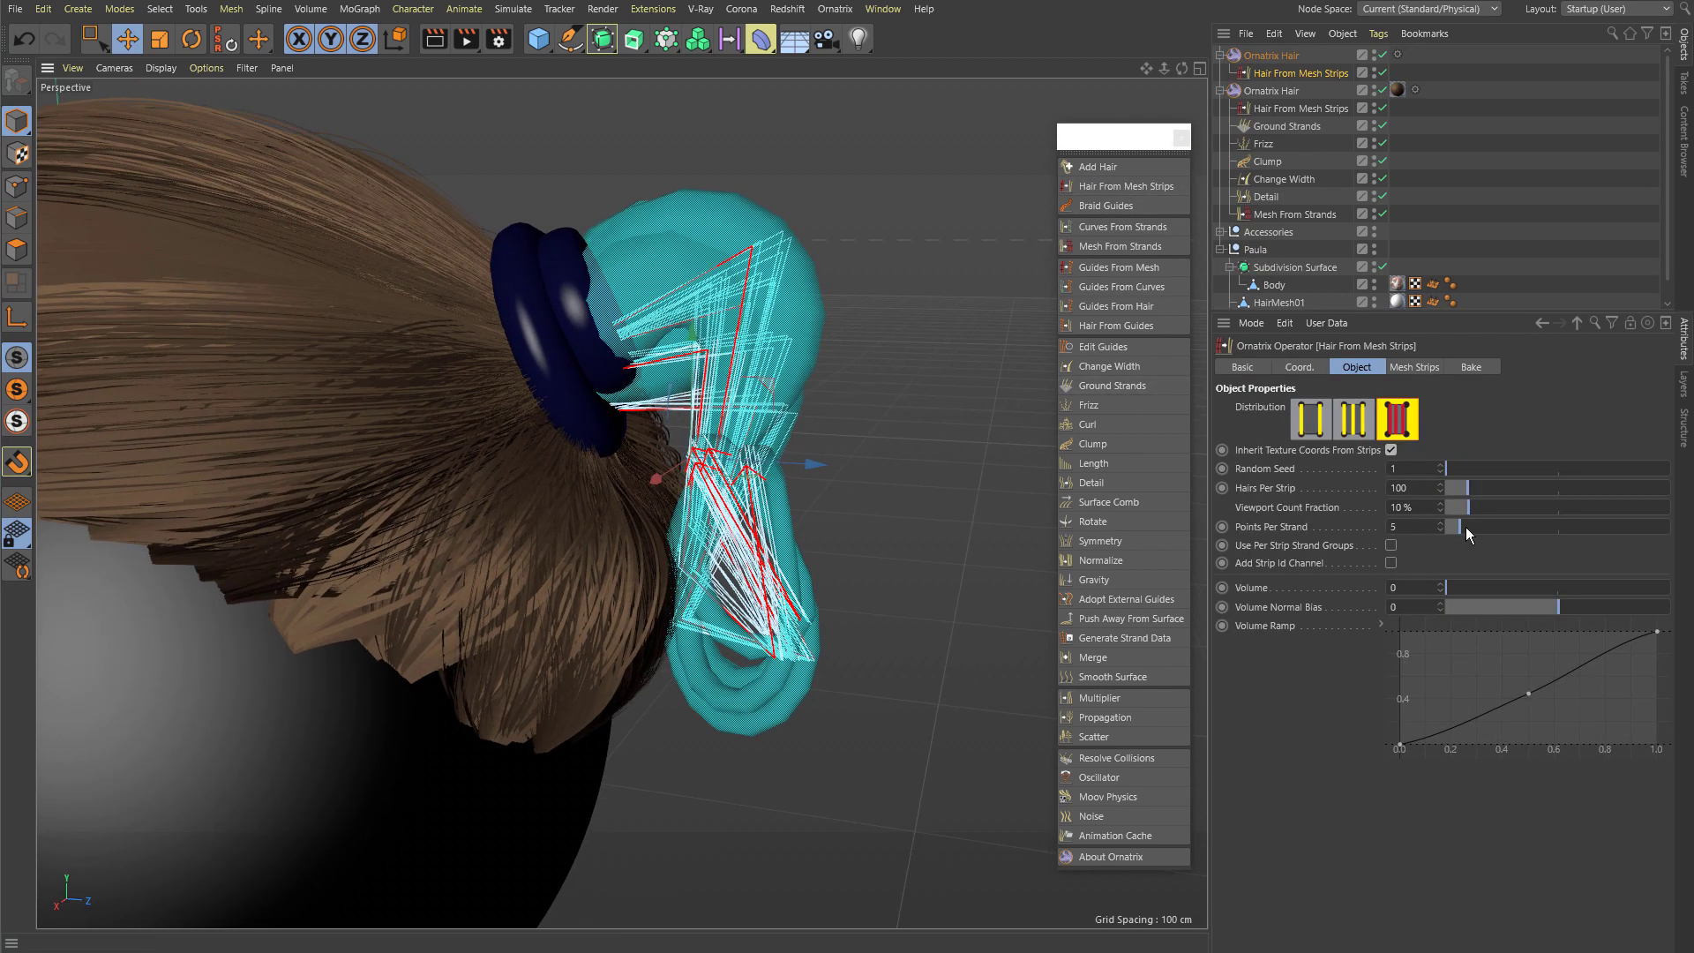
Step: Set the ponytail's Points Per Strand to 50, Viewport Count Fraction to 100% and Hairs Per Strip to 587, and collapse the other object hierarchies
drag(1462, 526, 1675, 562)
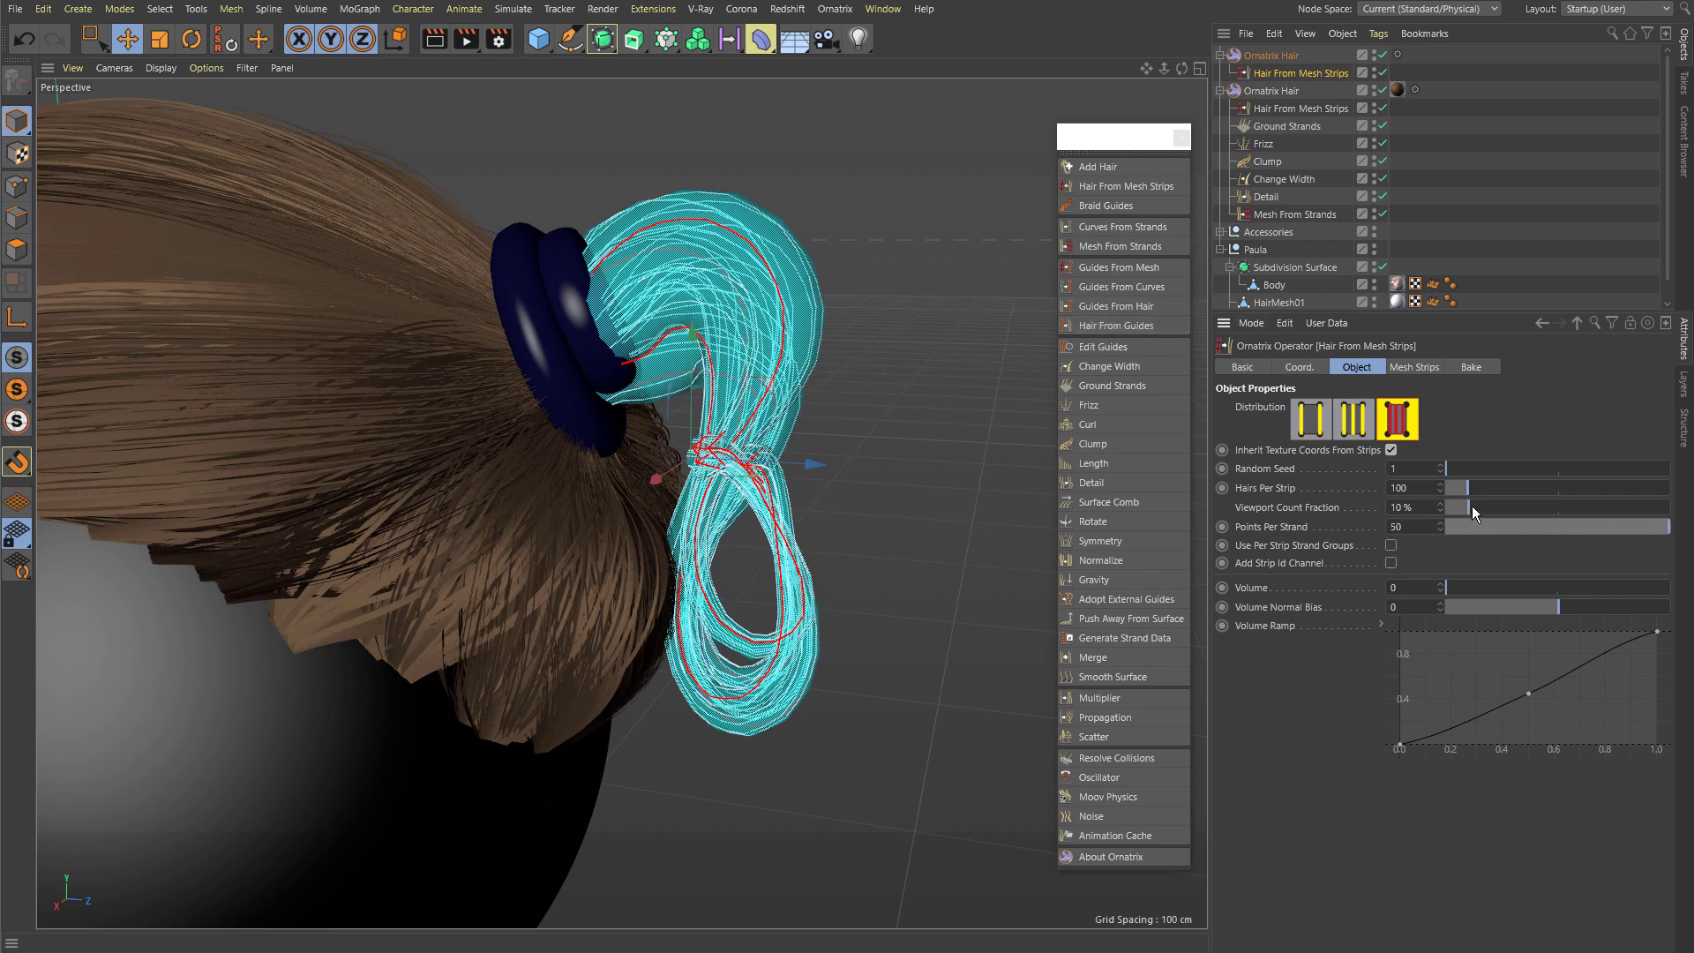
drag(1472, 506, 1675, 530)
drag(1479, 488, 1579, 505)
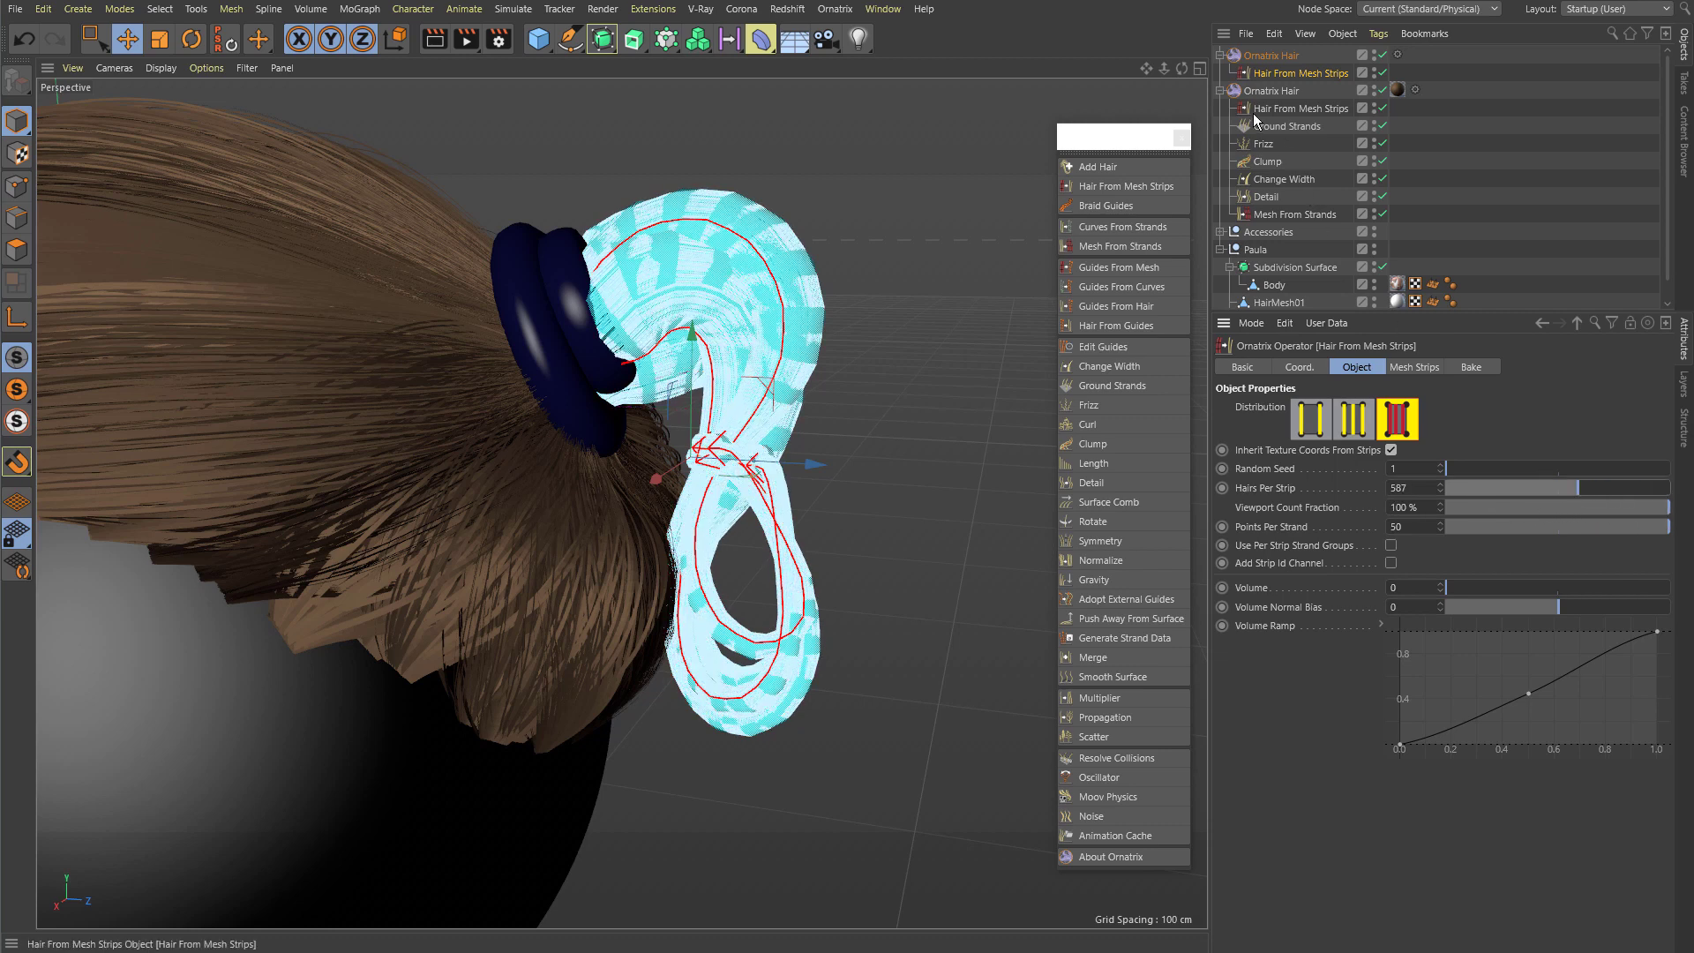
click(1220, 91)
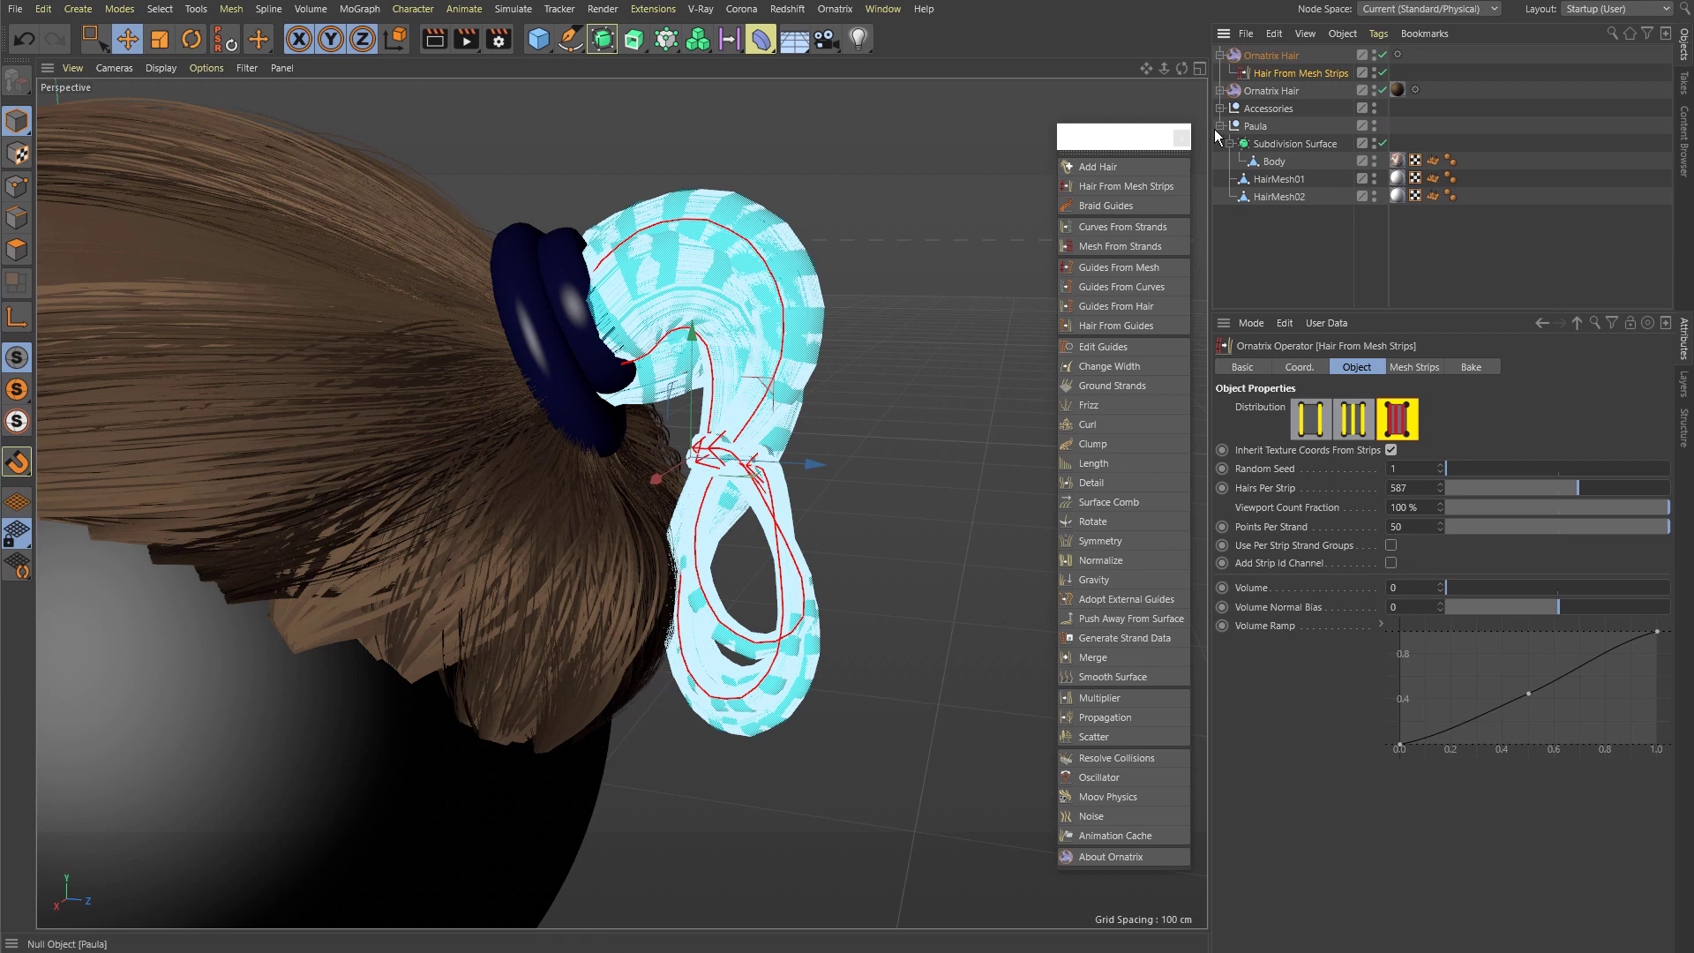
click(1217, 127)
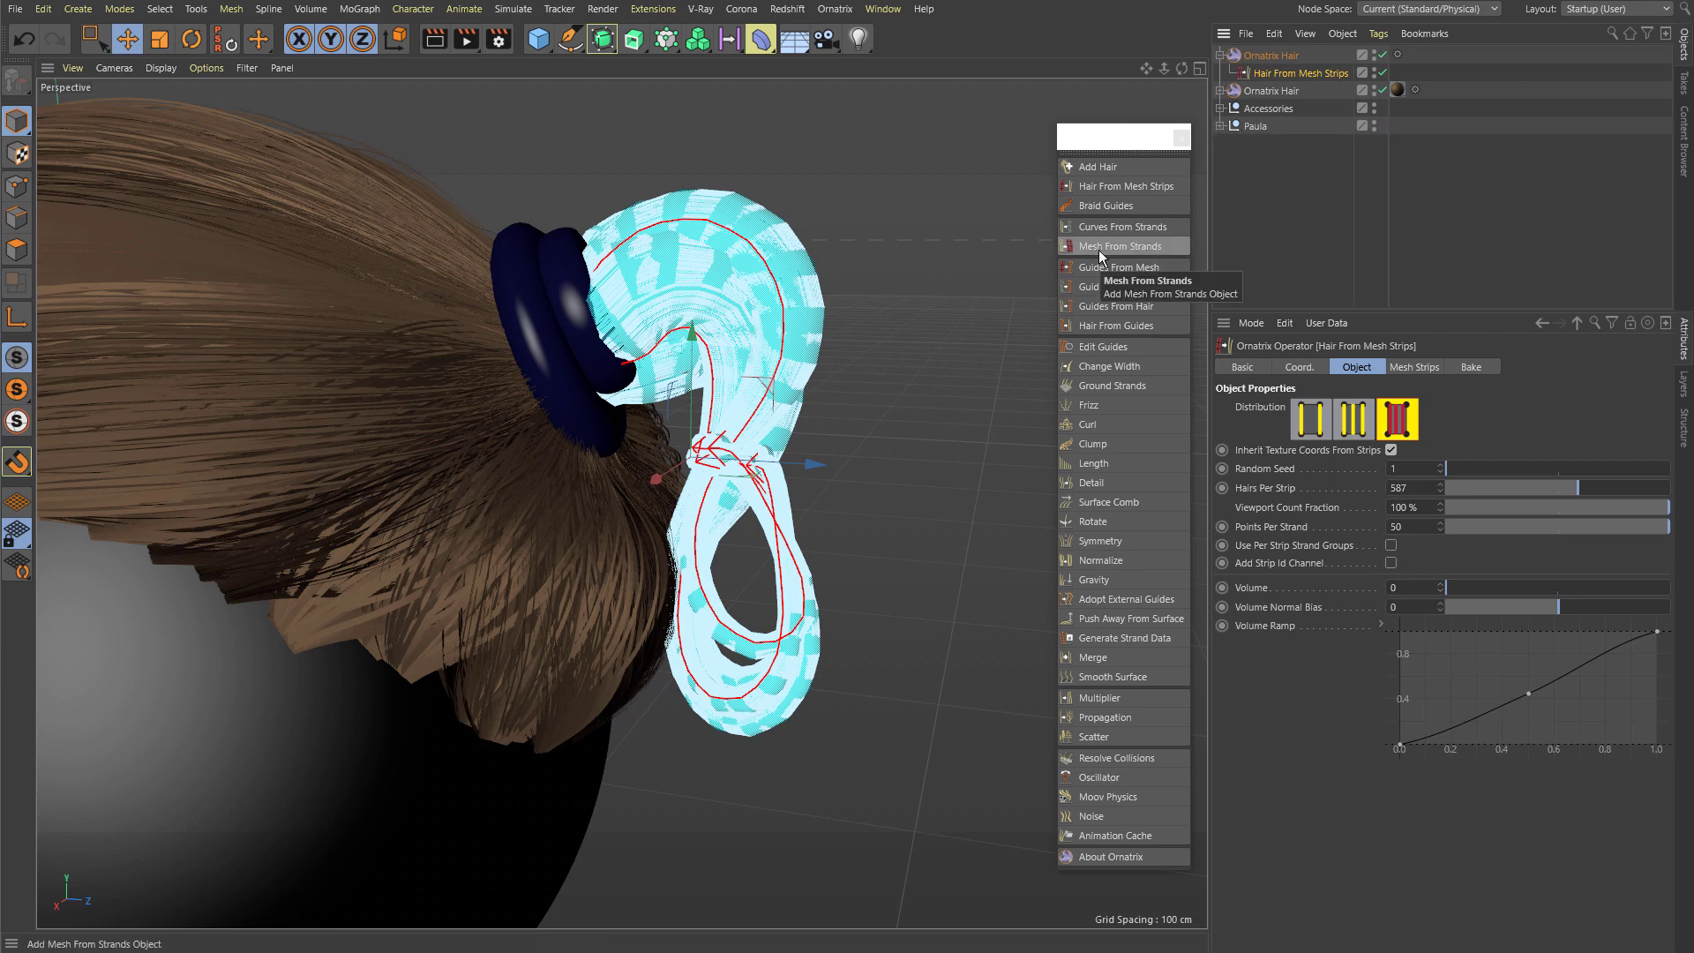
Step: Add Mesh From Strands to the ponytail hair and a Change Width operator before it with a width of 0.1 cm
click(1099, 252)
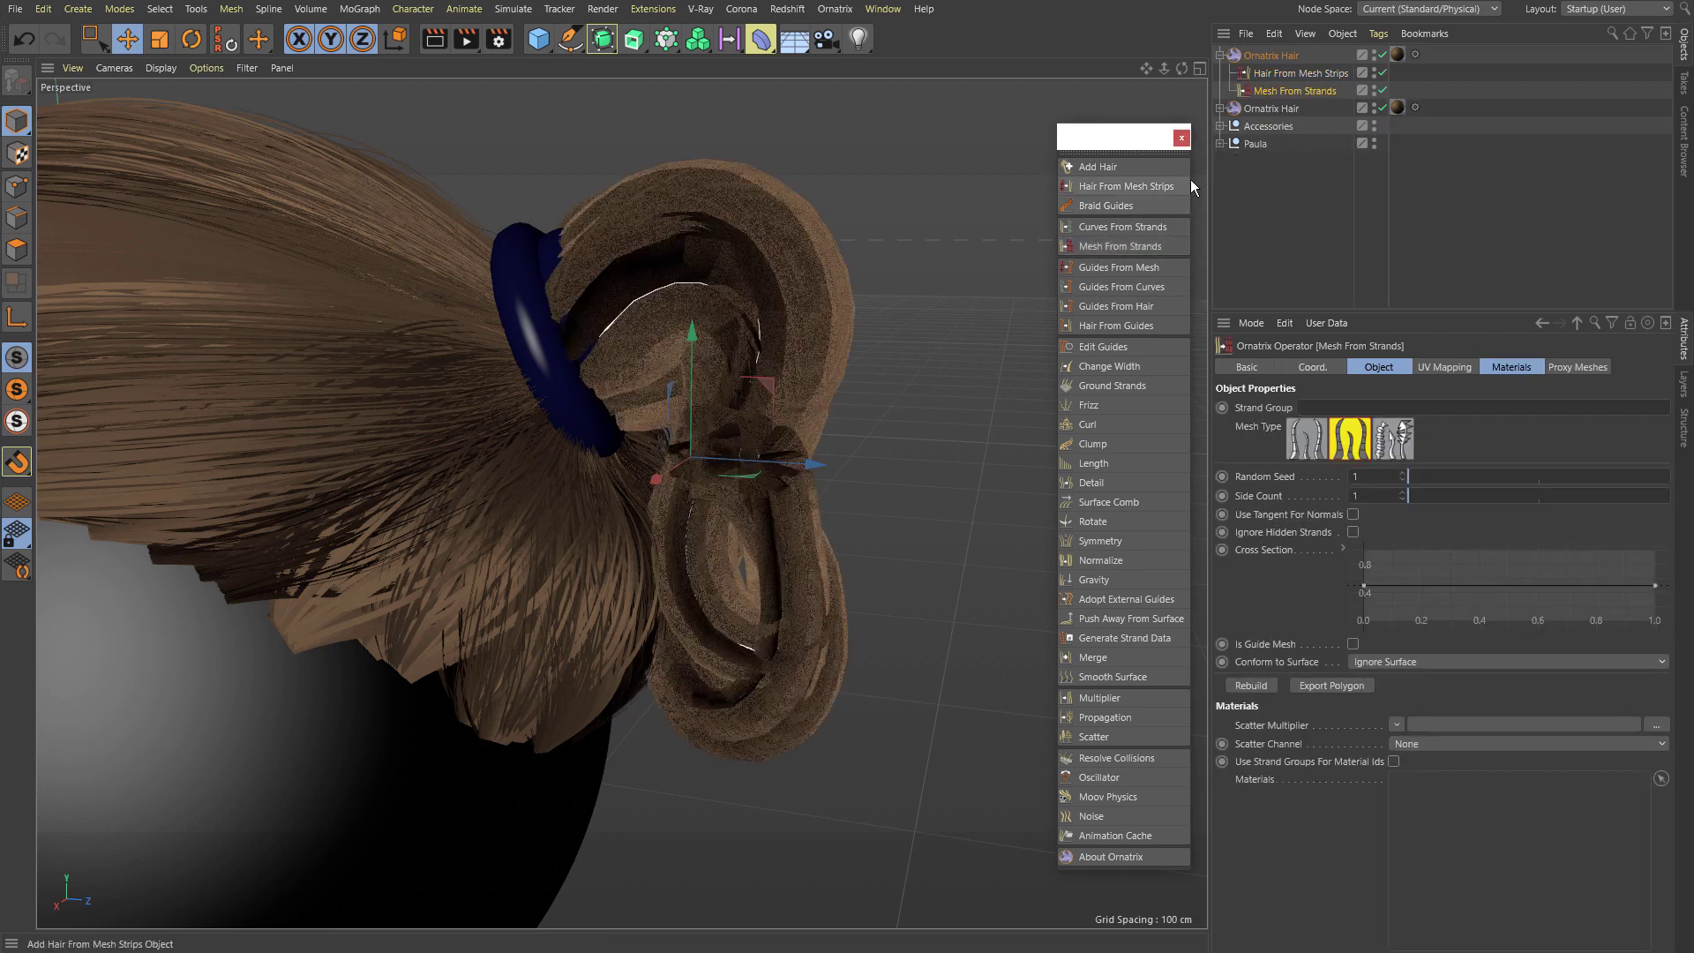
click(1114, 366)
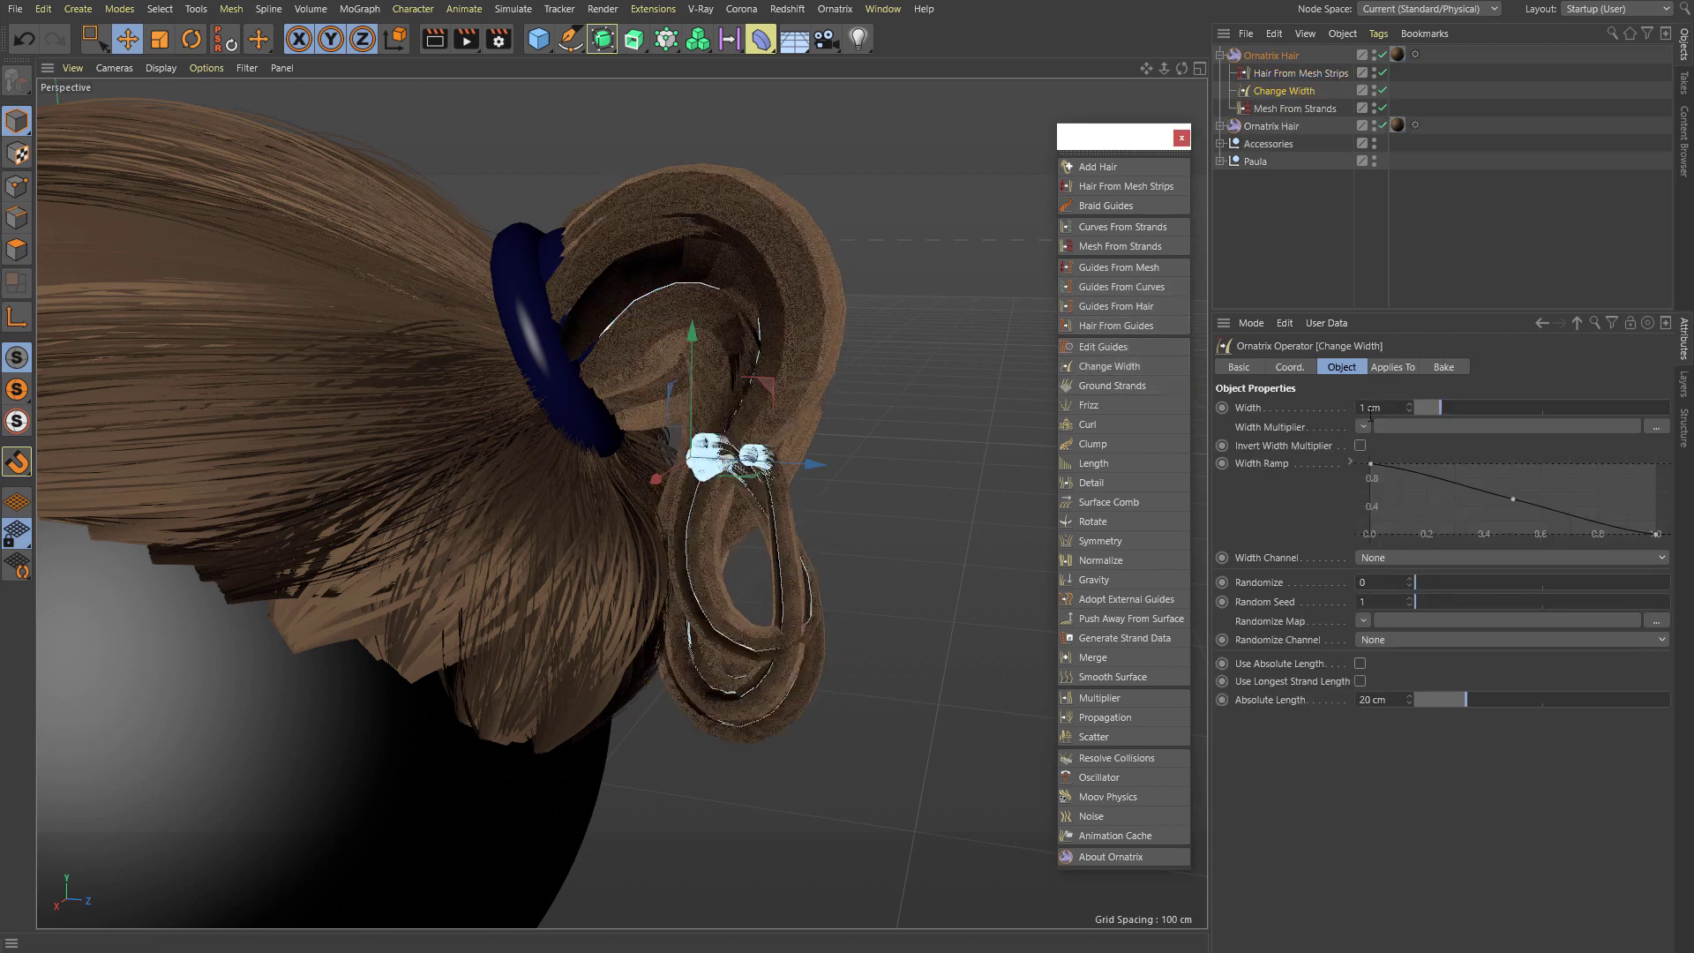
click(1392, 409)
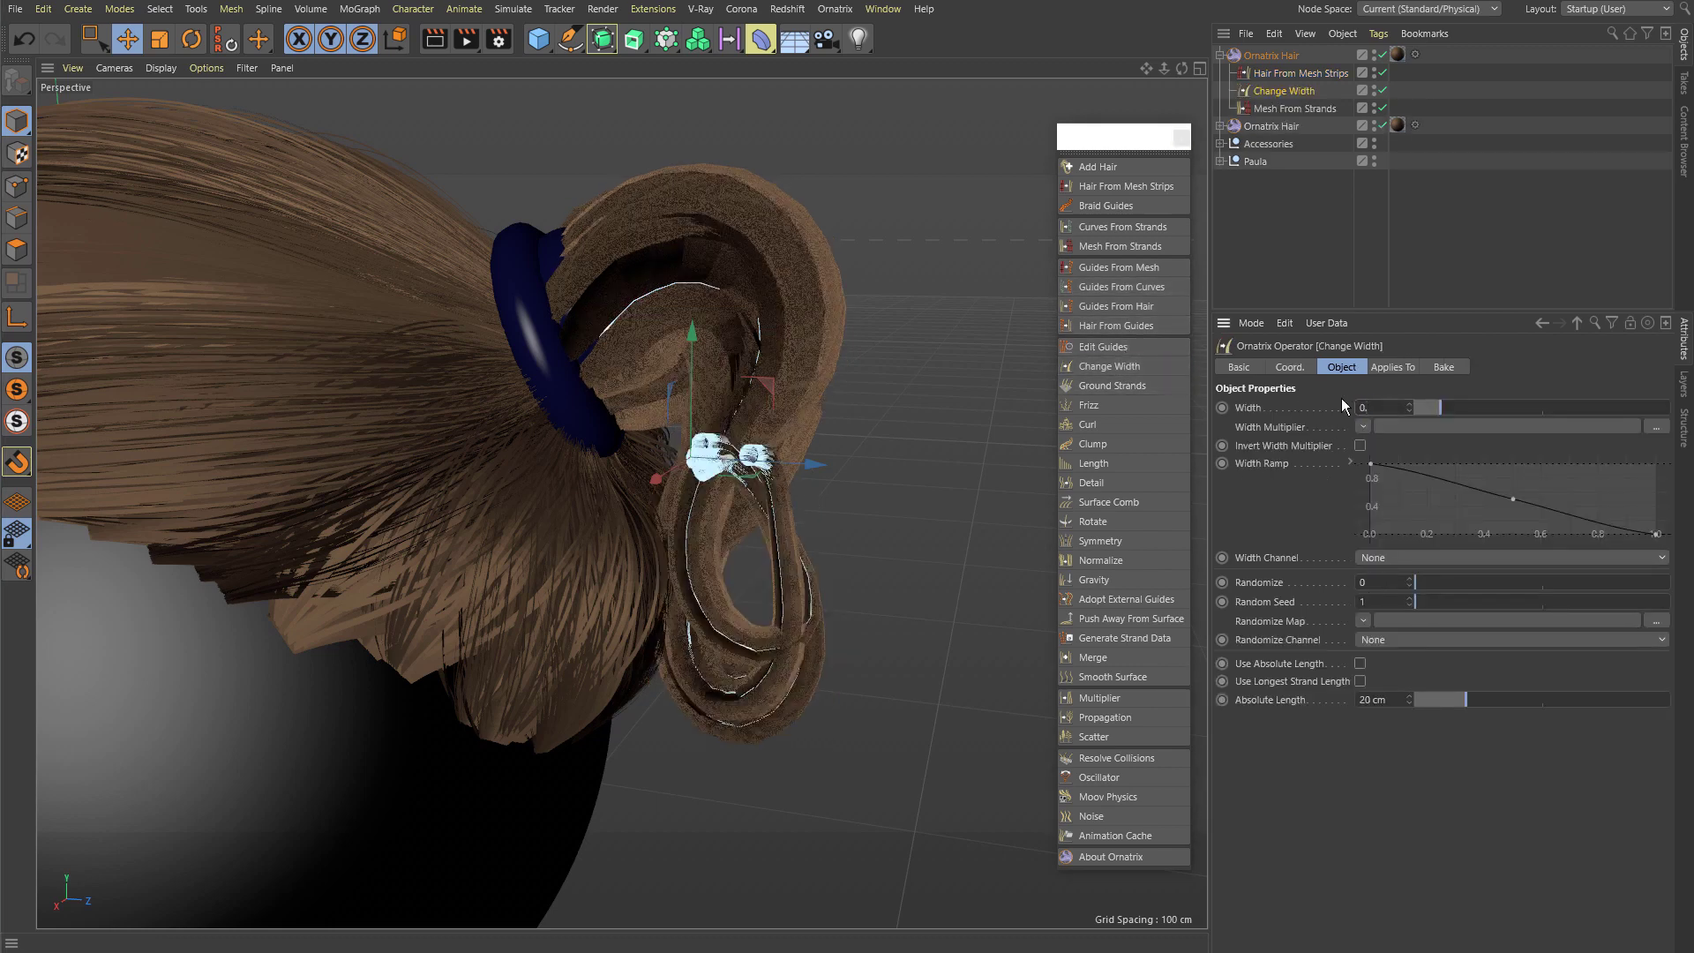
text(0.1)
key(Return)
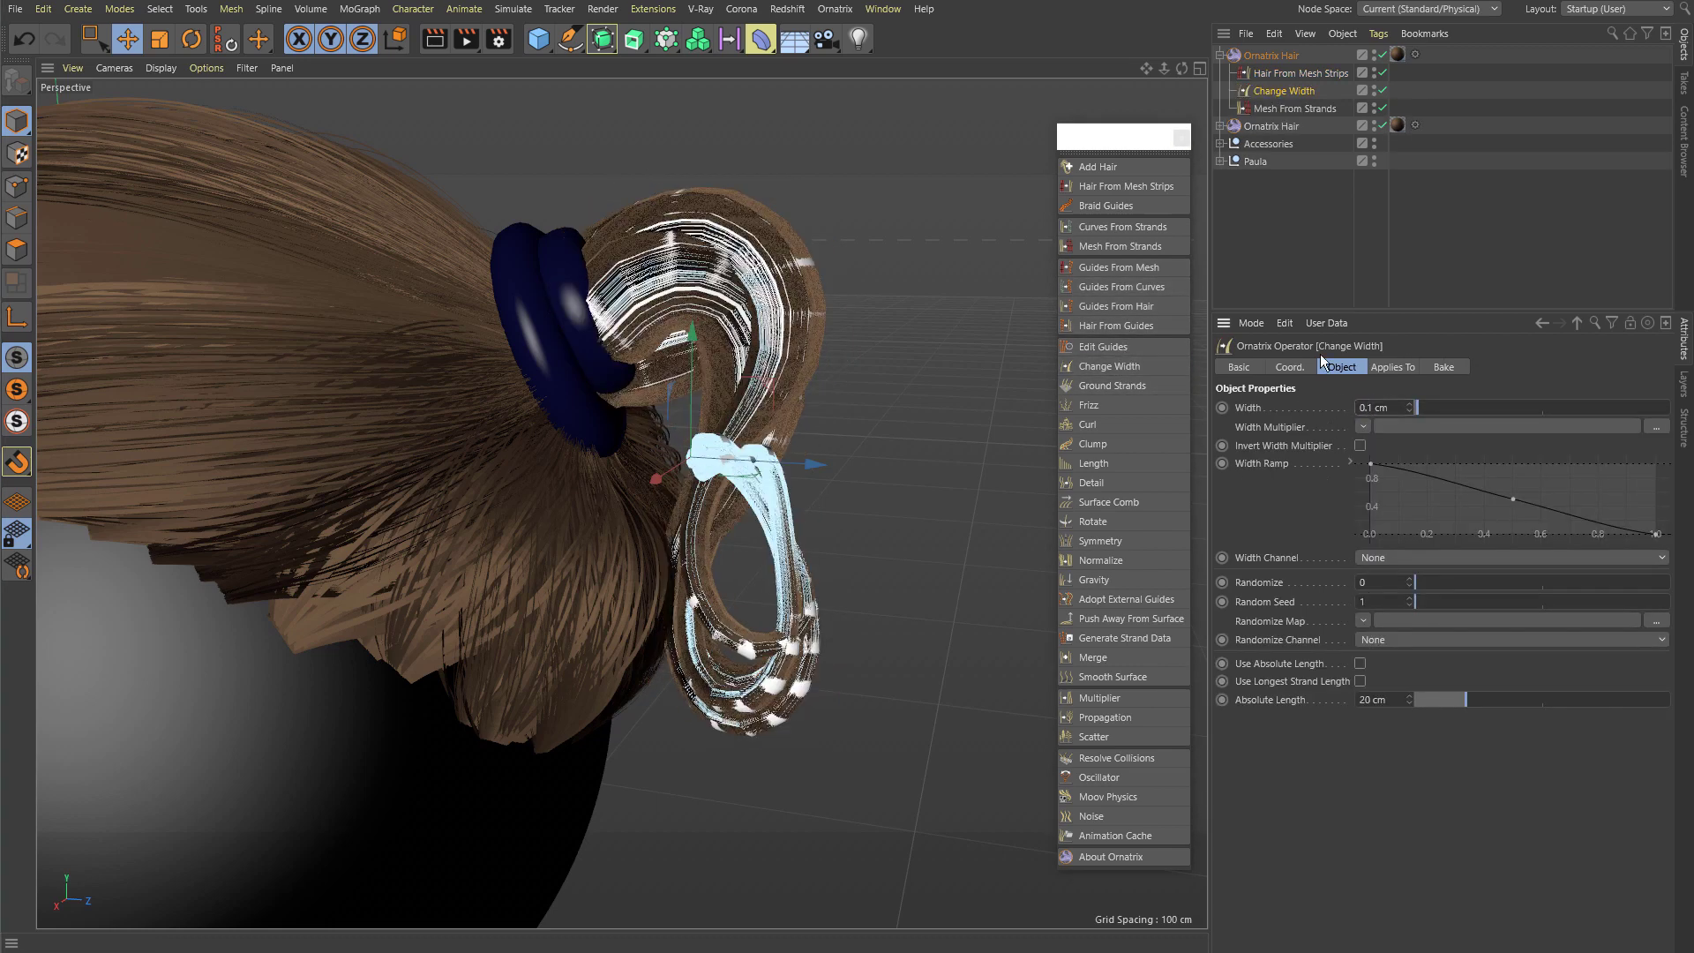
Step: Hide the source mesh strips in the ponytail's Hair From Mesh Strips operator
click(1280, 75)
click(1412, 367)
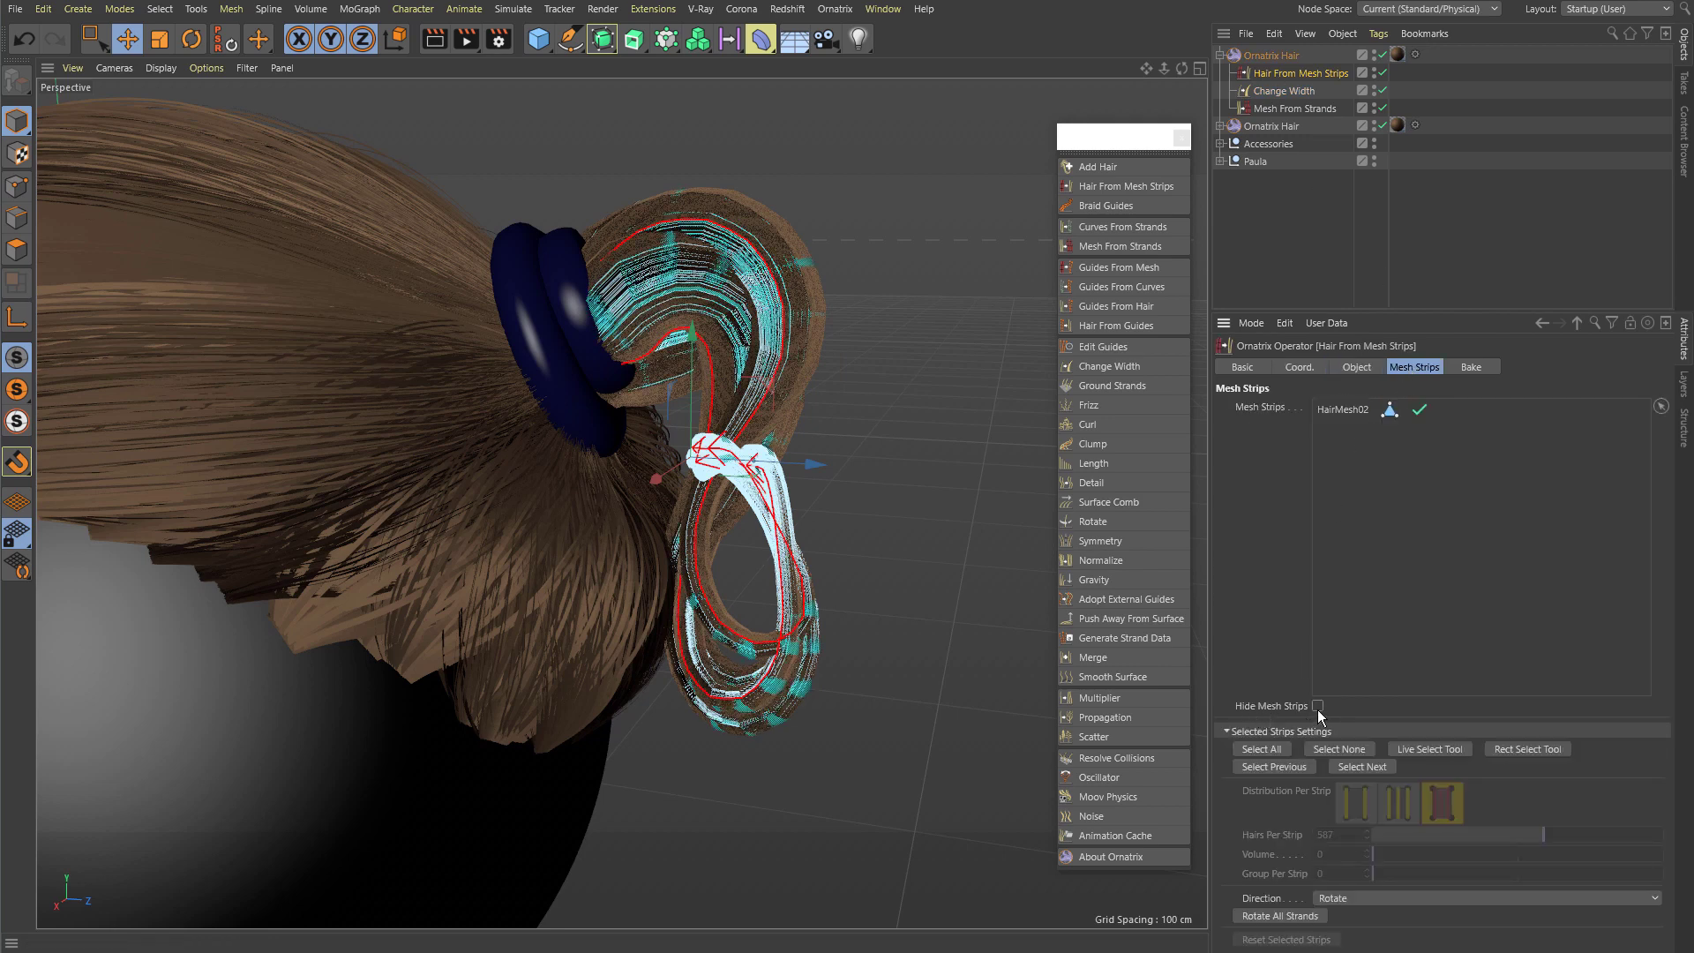
click(887, 455)
alt+drag(903, 478, 976, 384)
Step: Add a Frizz operator after the ponytail's Hair From Mesh Strips, with Amount 1.13 and the end of the Amount Ramp lowered to zero
click(1280, 74)
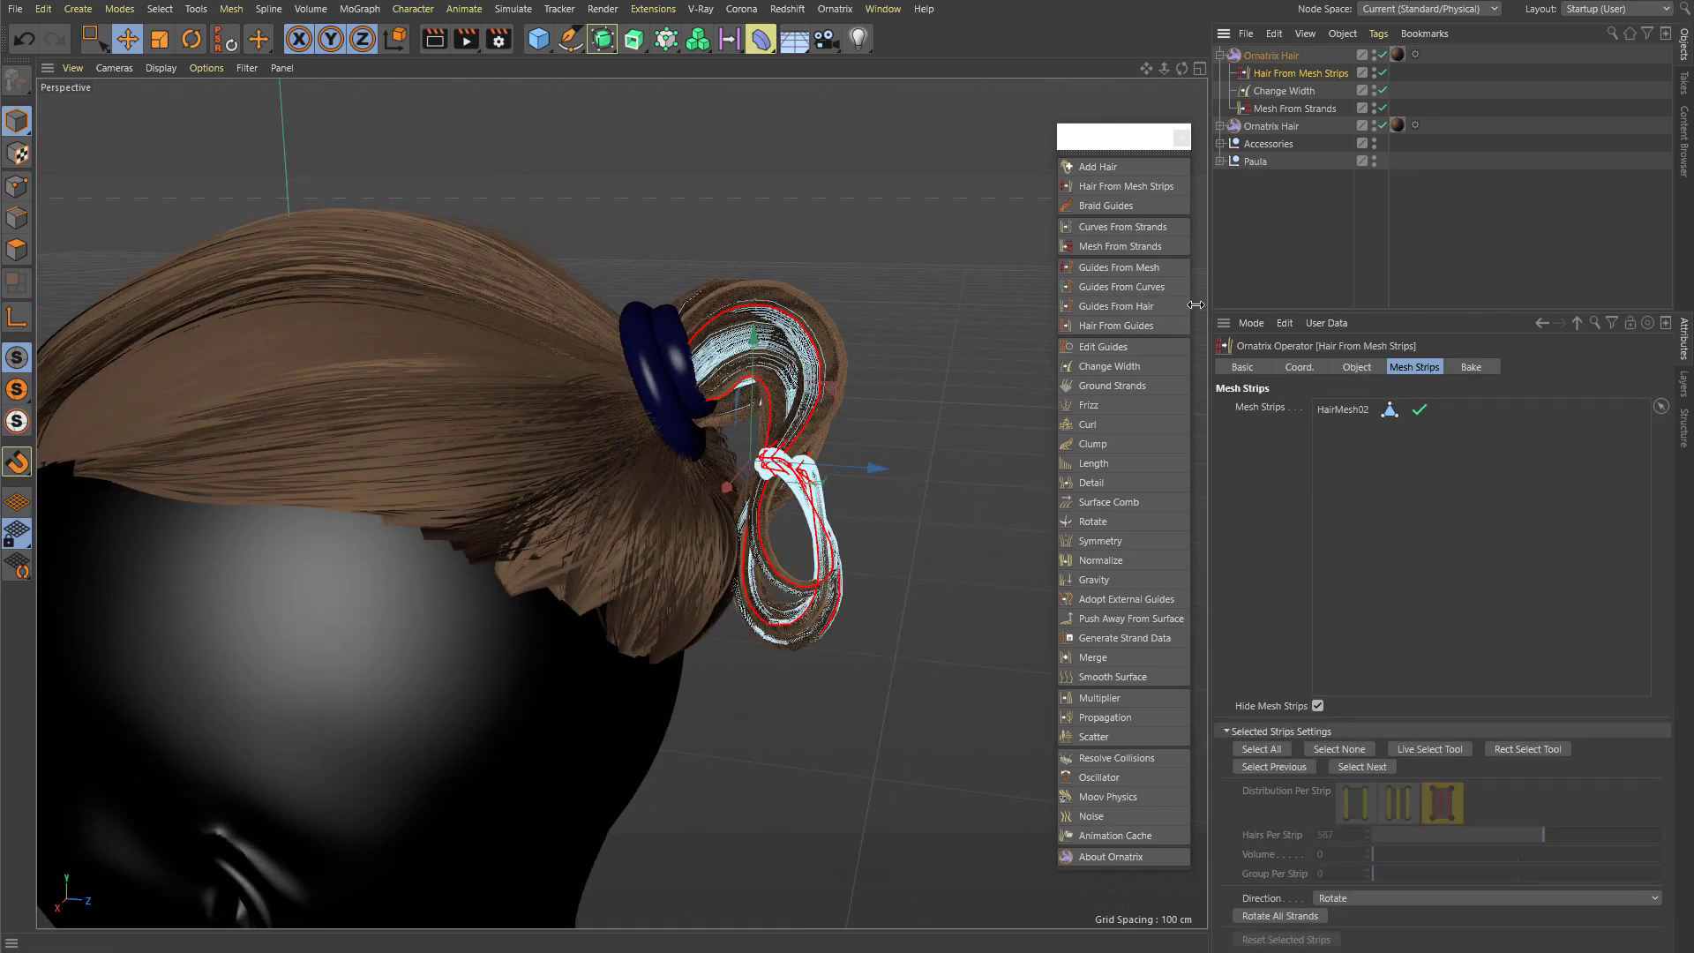
click(1113, 406)
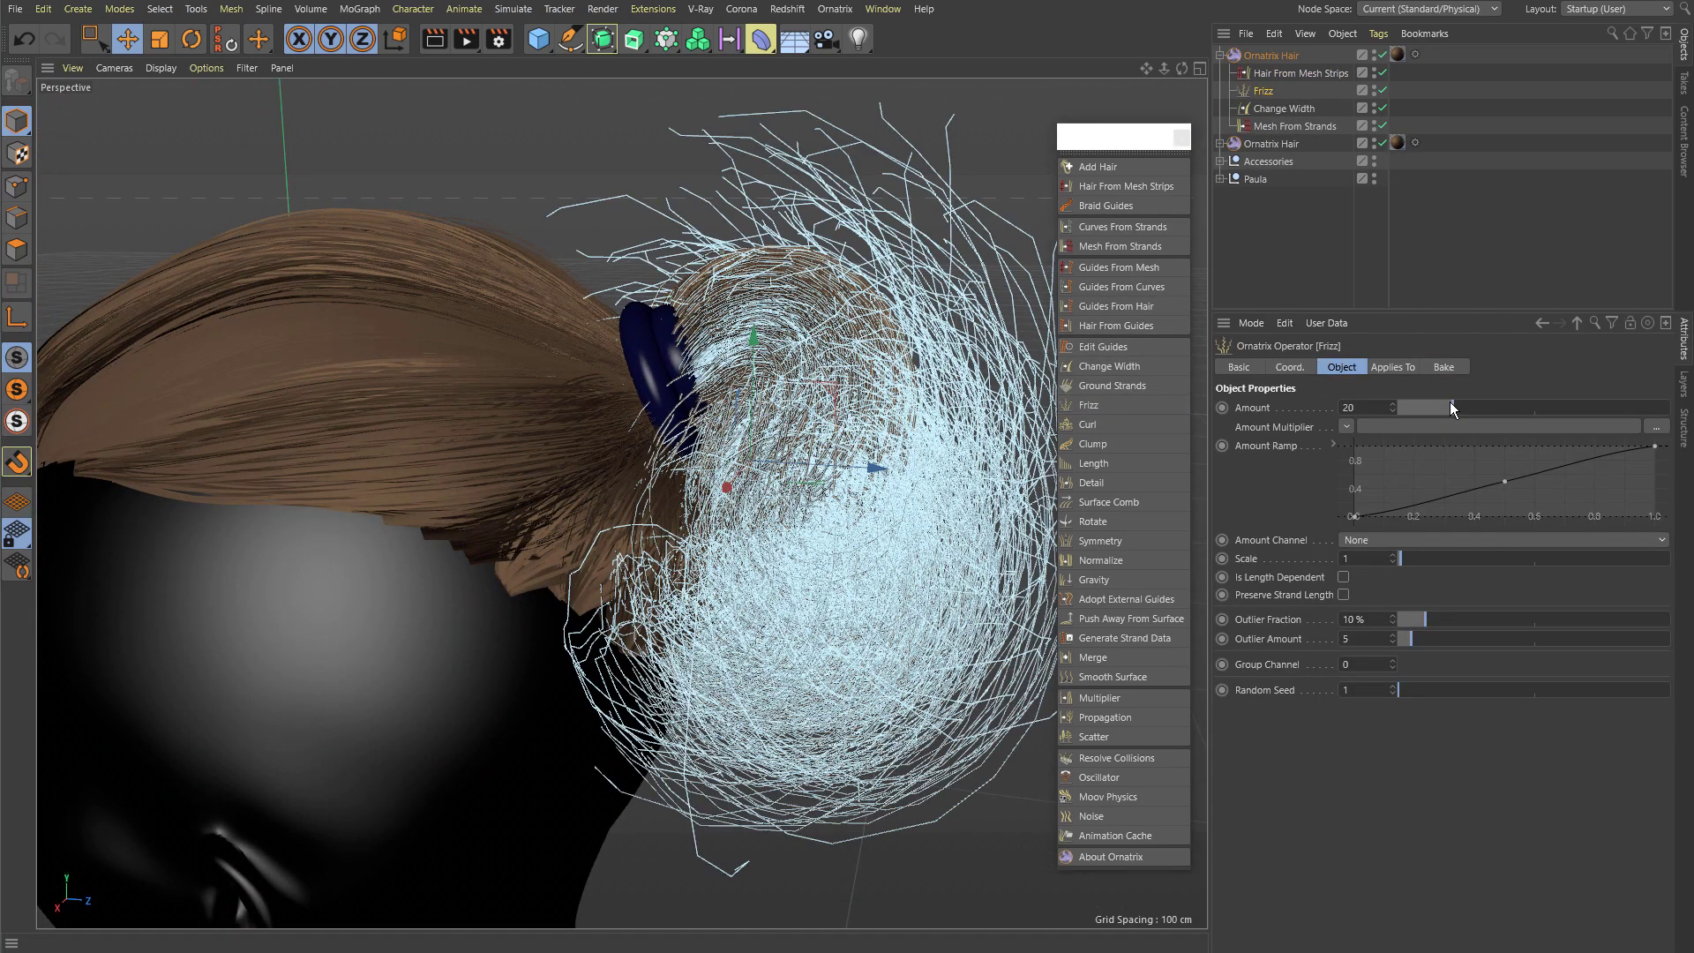
drag(1452, 404, 1401, 406)
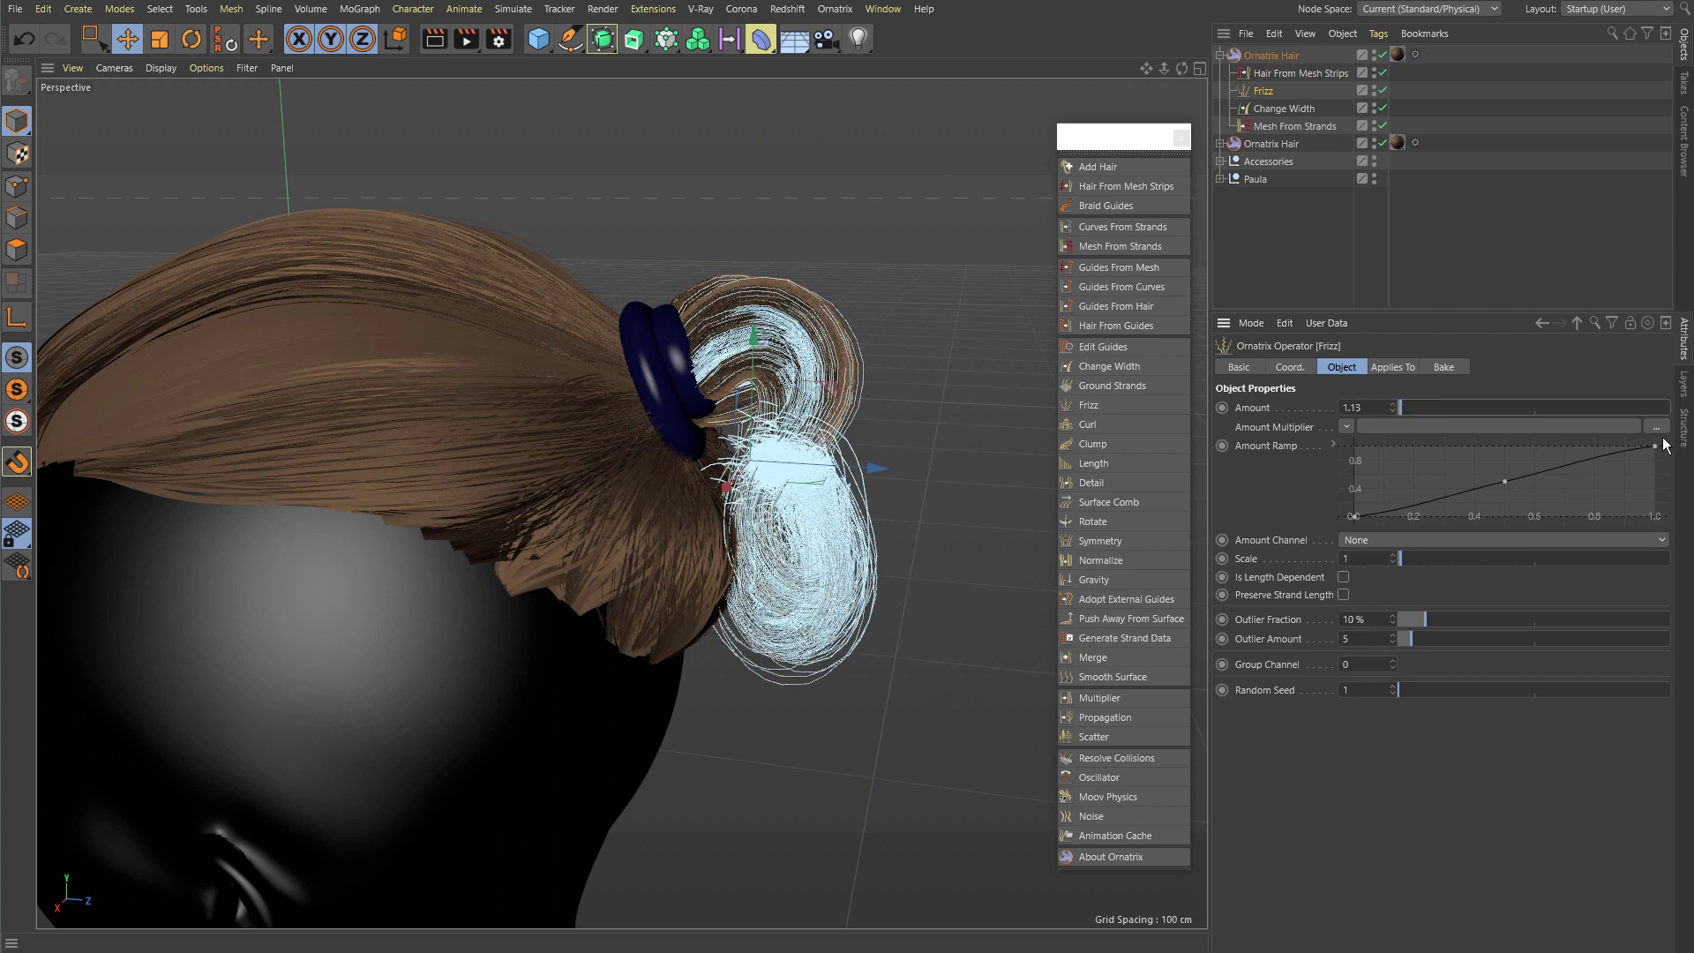
drag(1669, 519, 1672, 540)
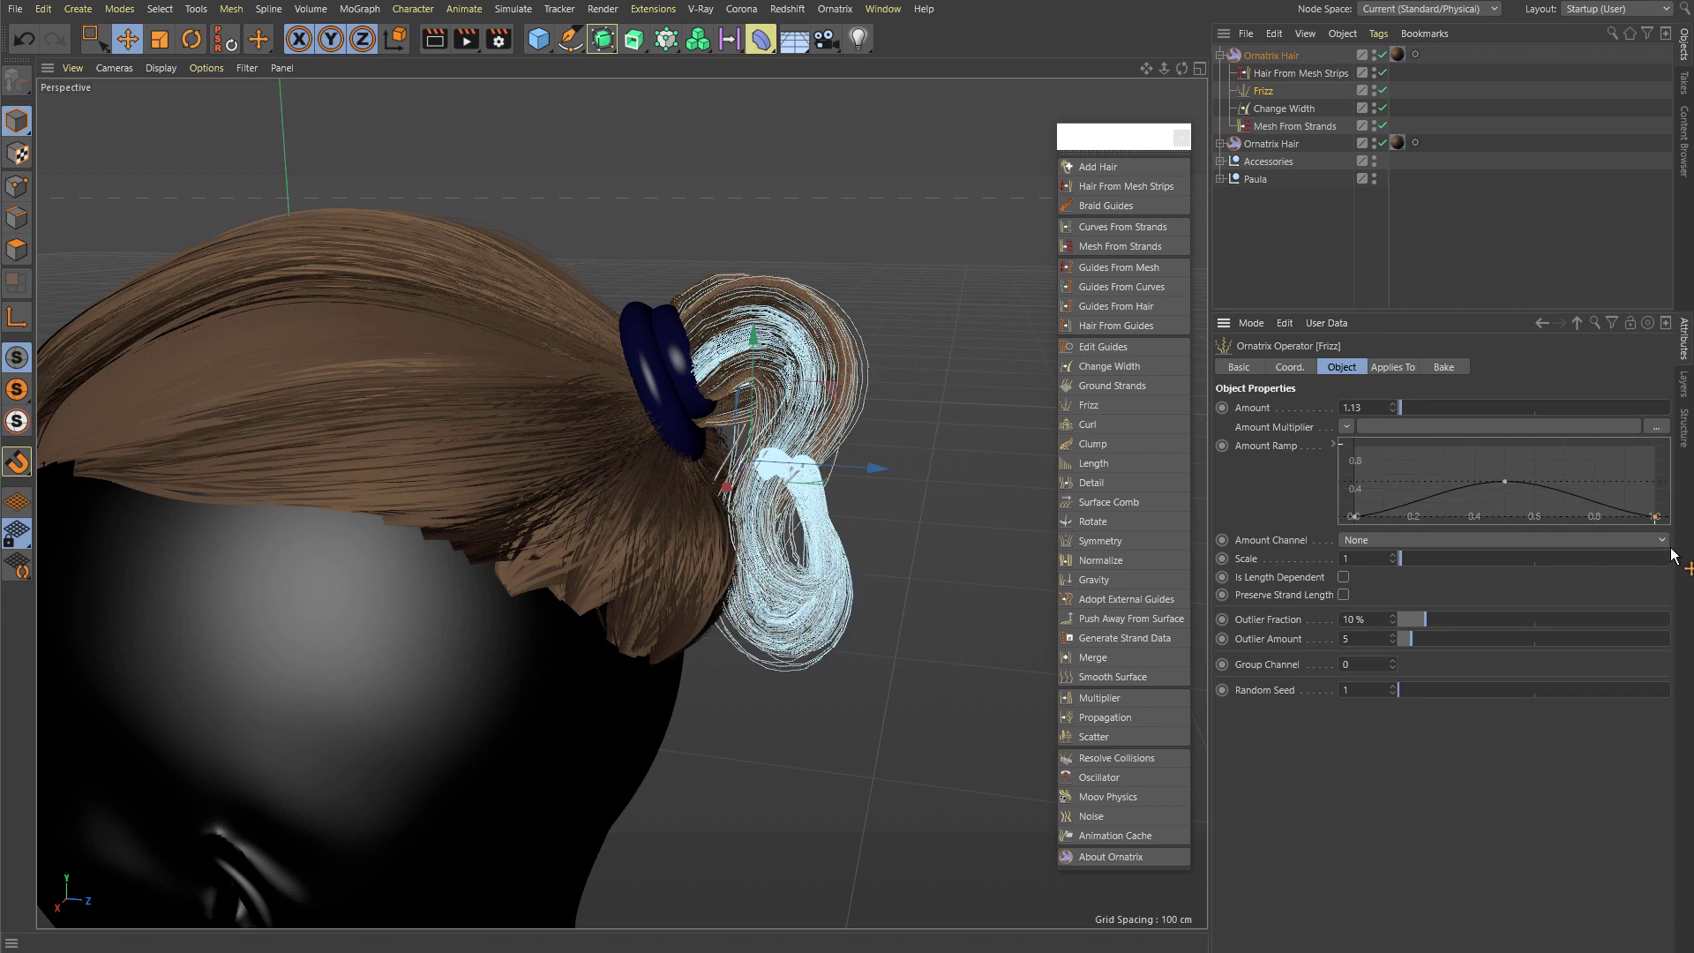
alt+drag(988, 461, 688, 412)
click(874, 249)
alt+drag(1041, 230, 114, 313)
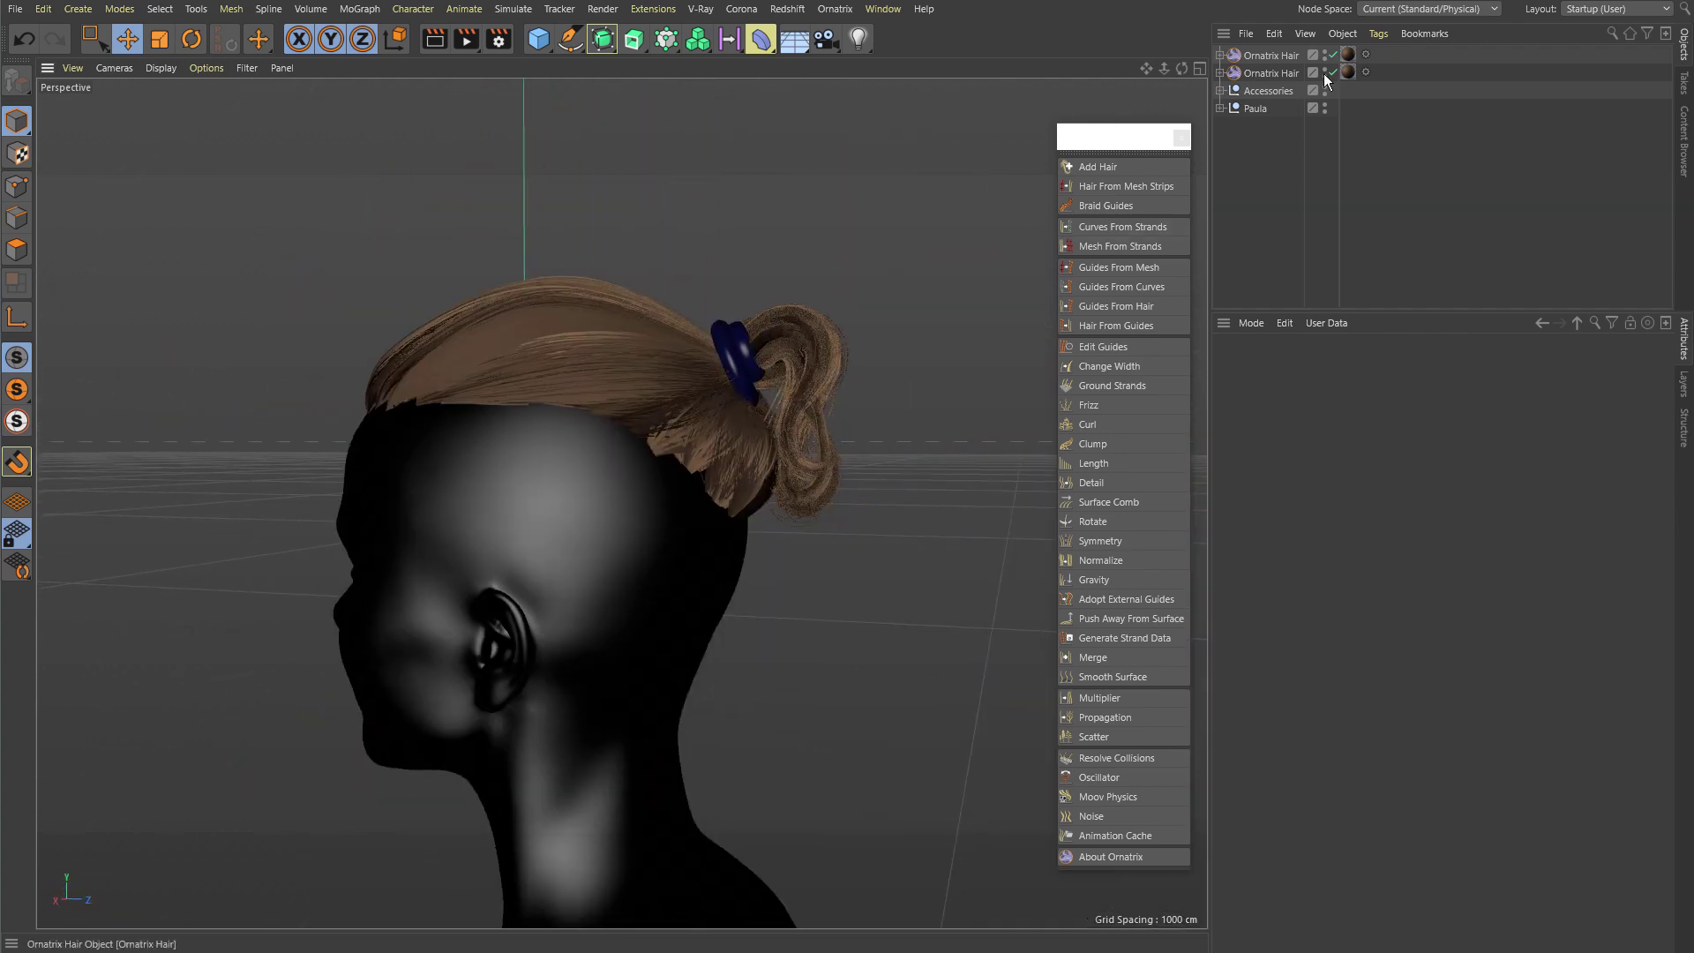
Step: Enable Per-Strand Coordinates in the UV mapping of the head hair's Mesh From Strands operator
click(1334, 54)
alt+drag(469, 385, 700, 484)
scroll(701, 483, up, 4)
click(1220, 74)
click(1296, 197)
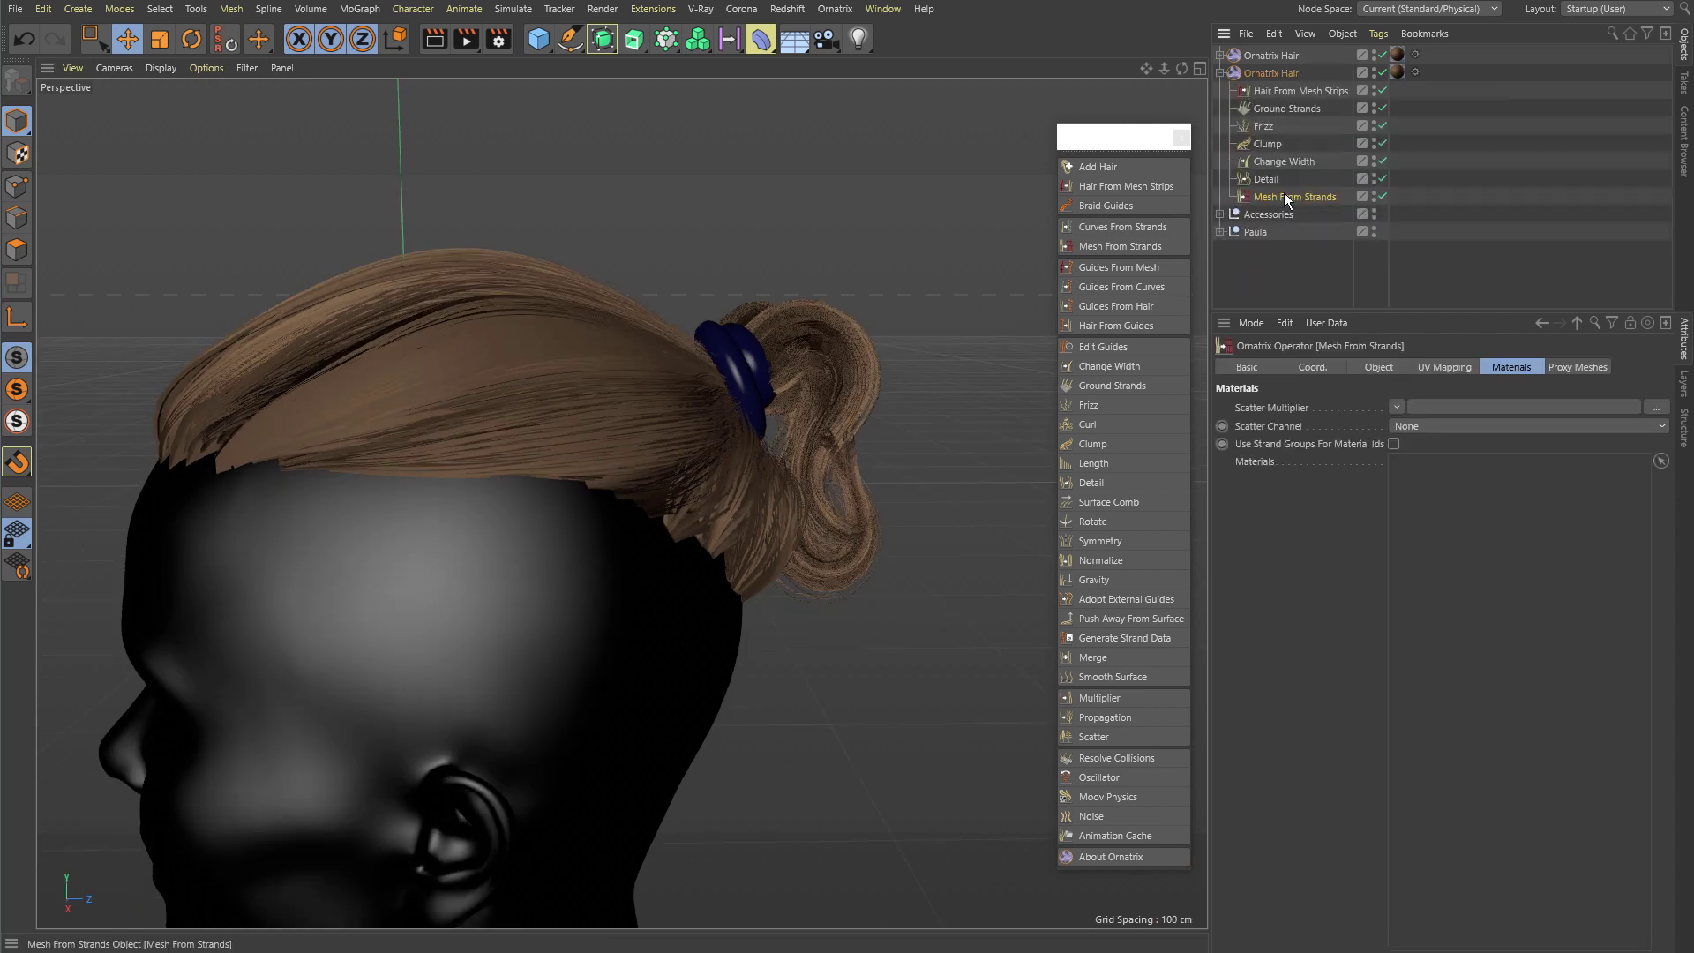
click(1445, 367)
click(1344, 501)
click(1220, 73)
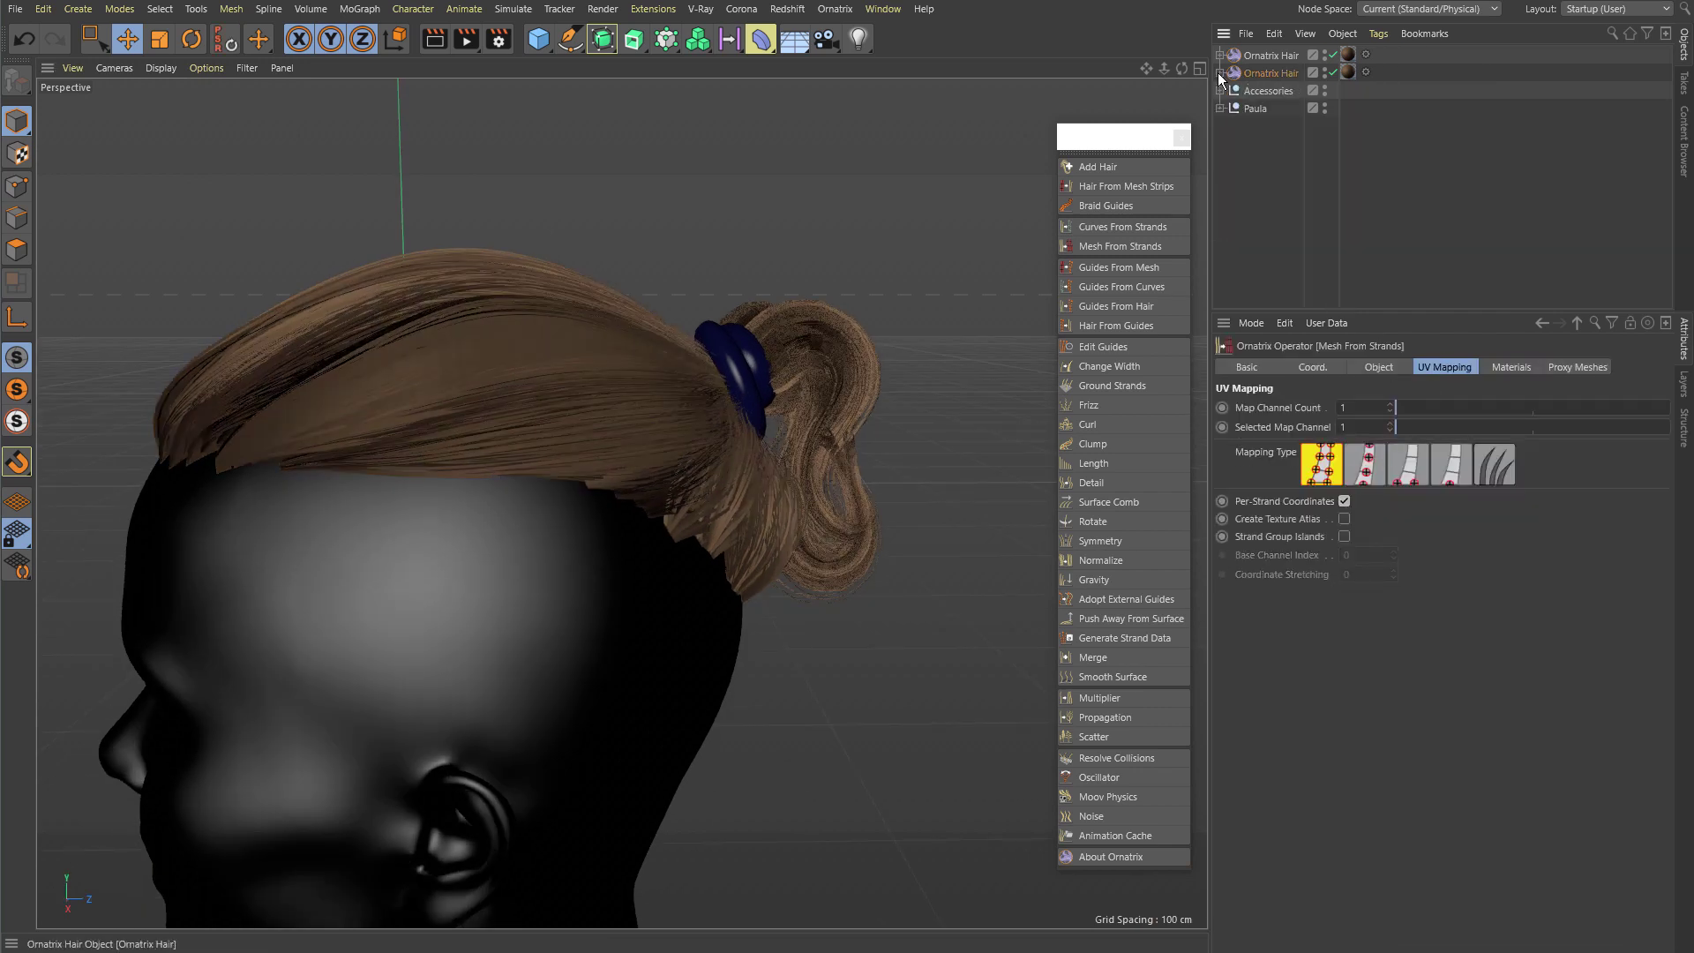
Step: Enable Per-Strand Coordinates in the UV mapping of the ponytail hair's Mesh From Strands operator
click(1220, 74)
click(1221, 73)
click(1221, 56)
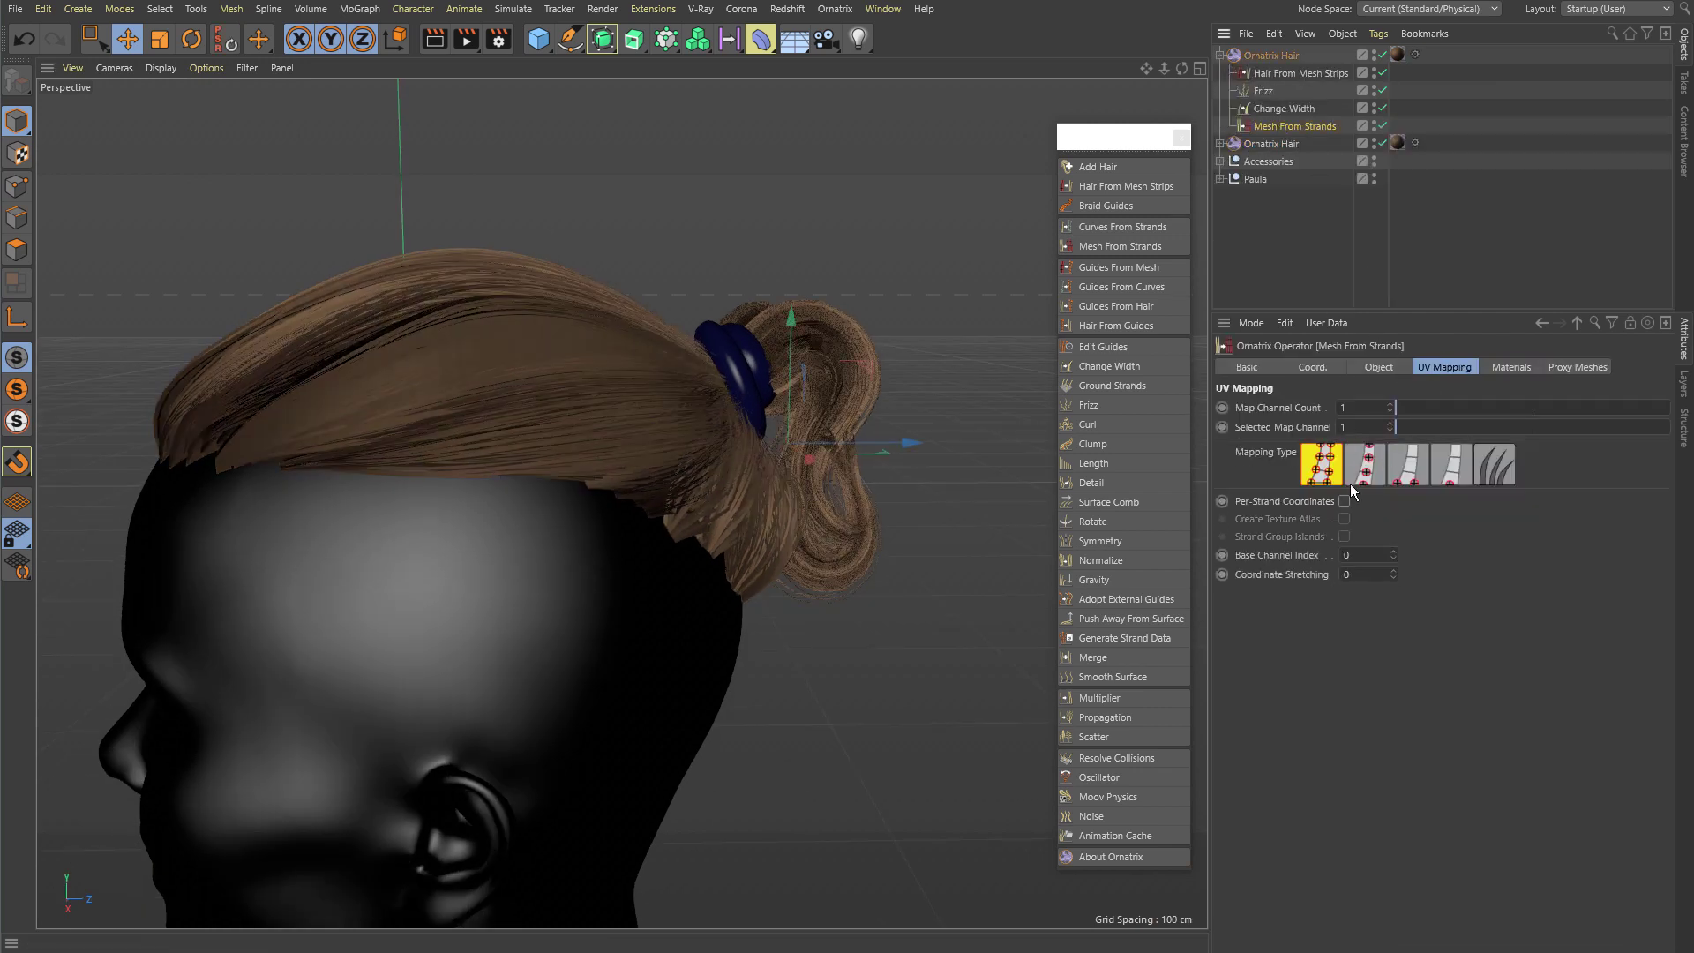
click(941, 336)
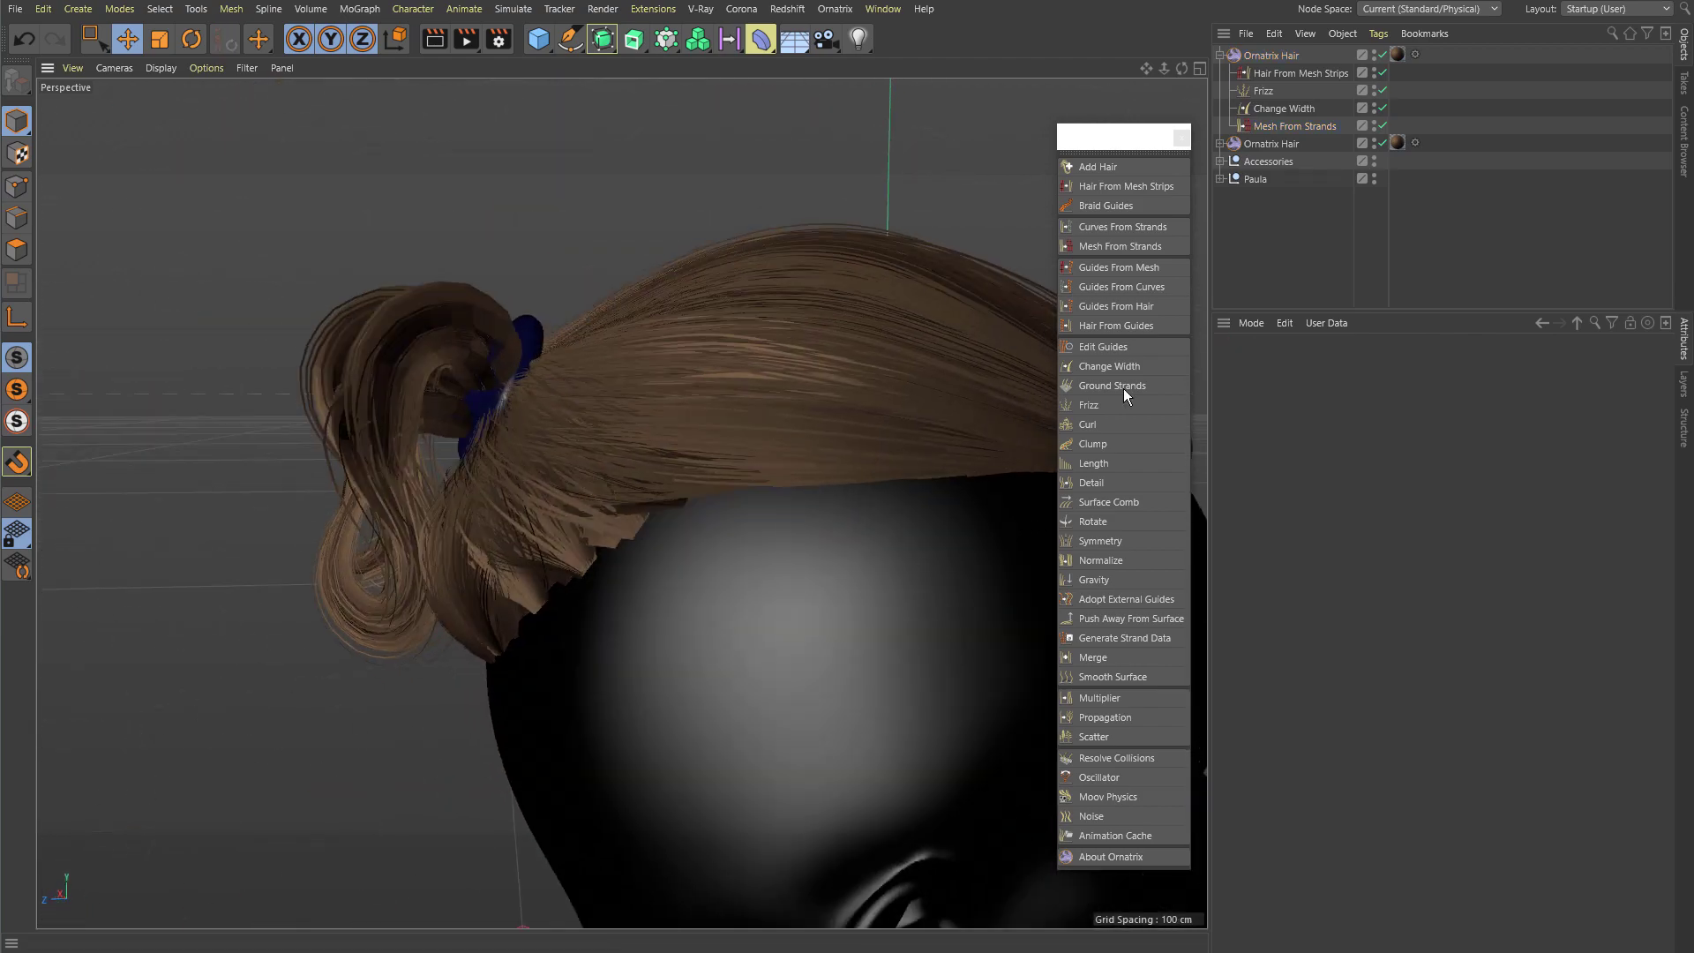